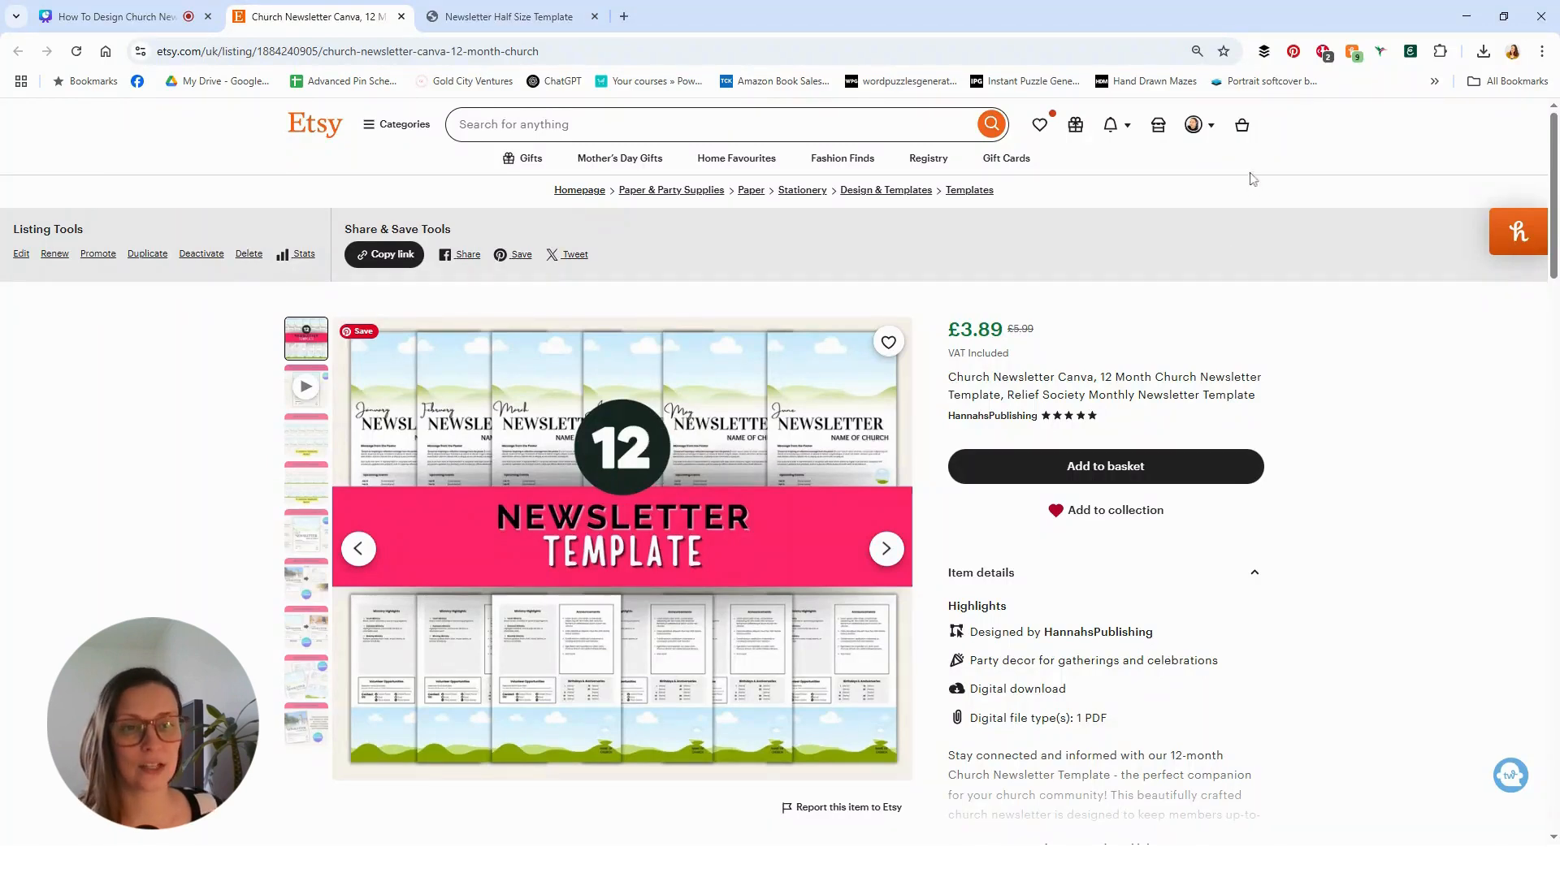
Open the purchases and reviews page of the Etsy account
{"action": "left_click", "coordinate": [1209, 130]}
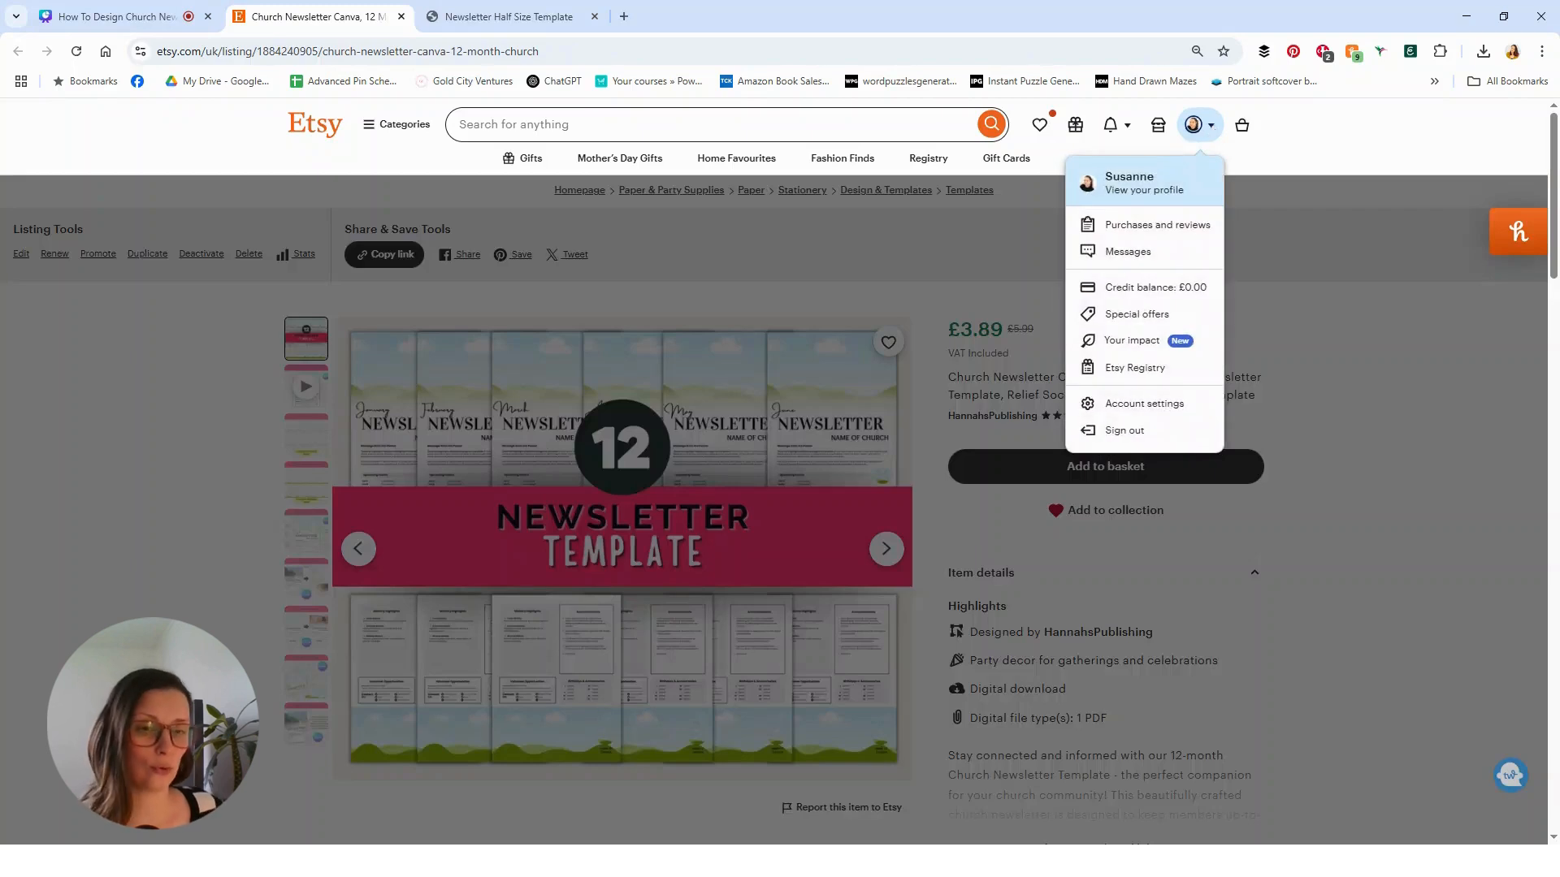
{"action": "left_click", "coordinate": [1175, 235]}
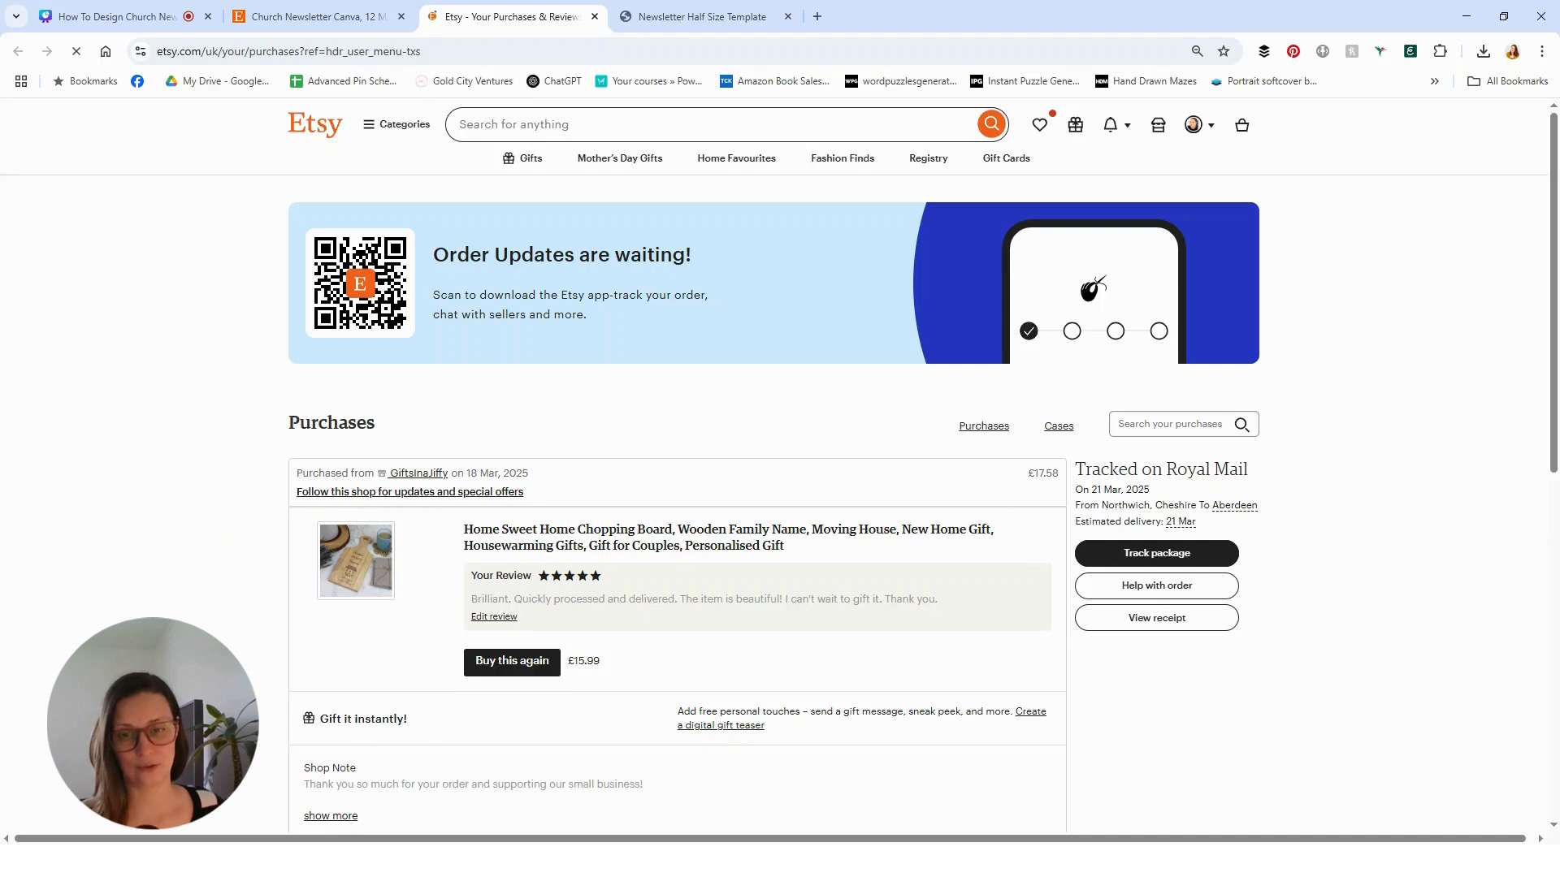
Follow the Canva access link in the Newsletter Half Size Template PDF and use the shared template for a new design
{"action": "left_click", "coordinate": [693, 18]}
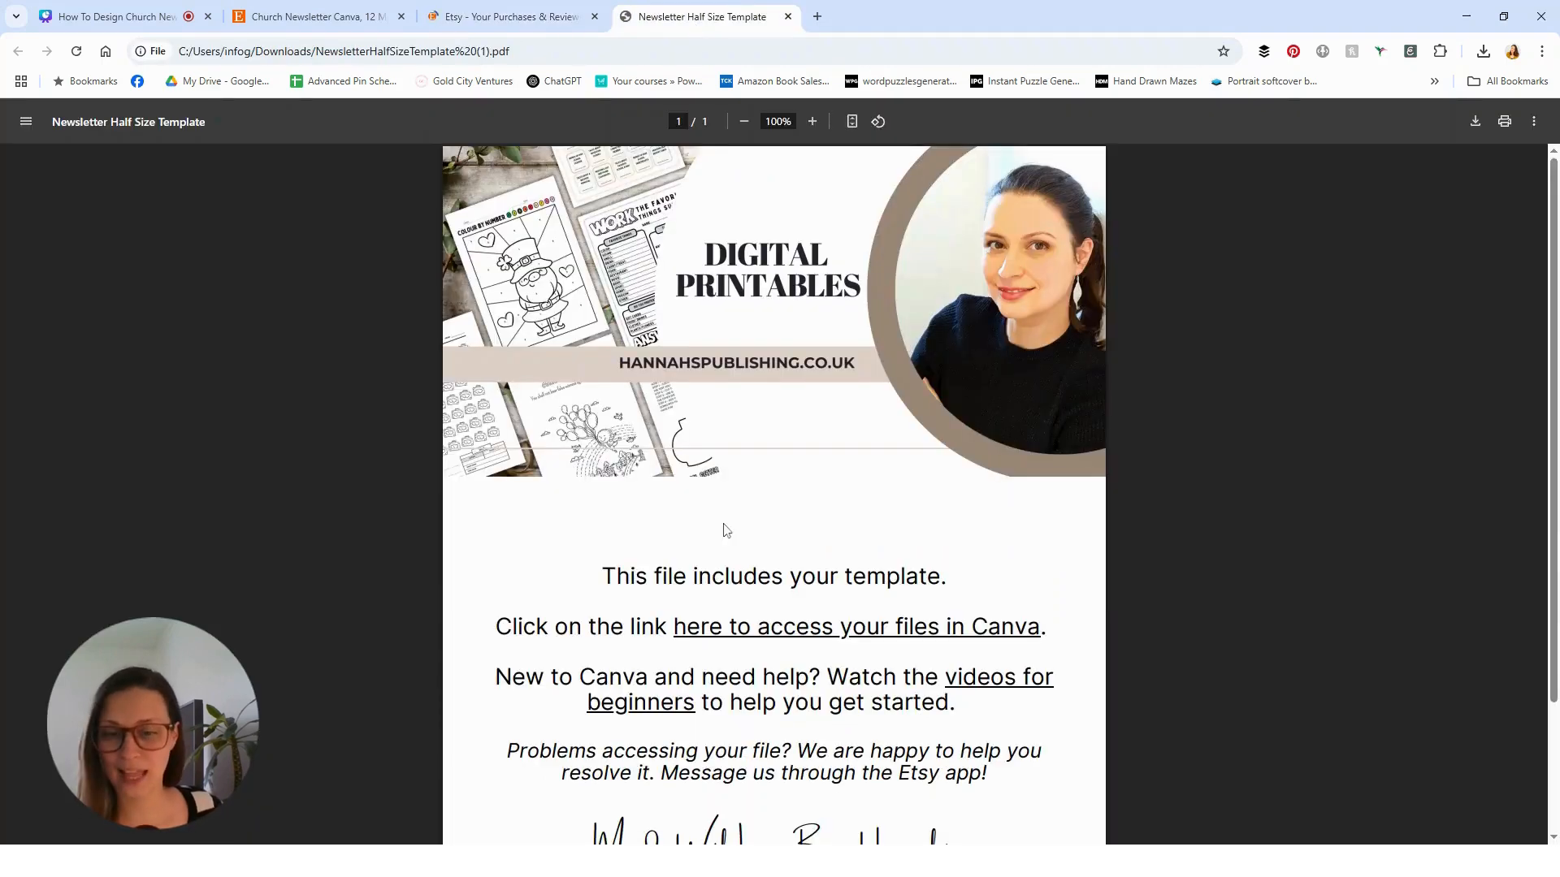
{"action": "left_click", "coordinate": [814, 641]}
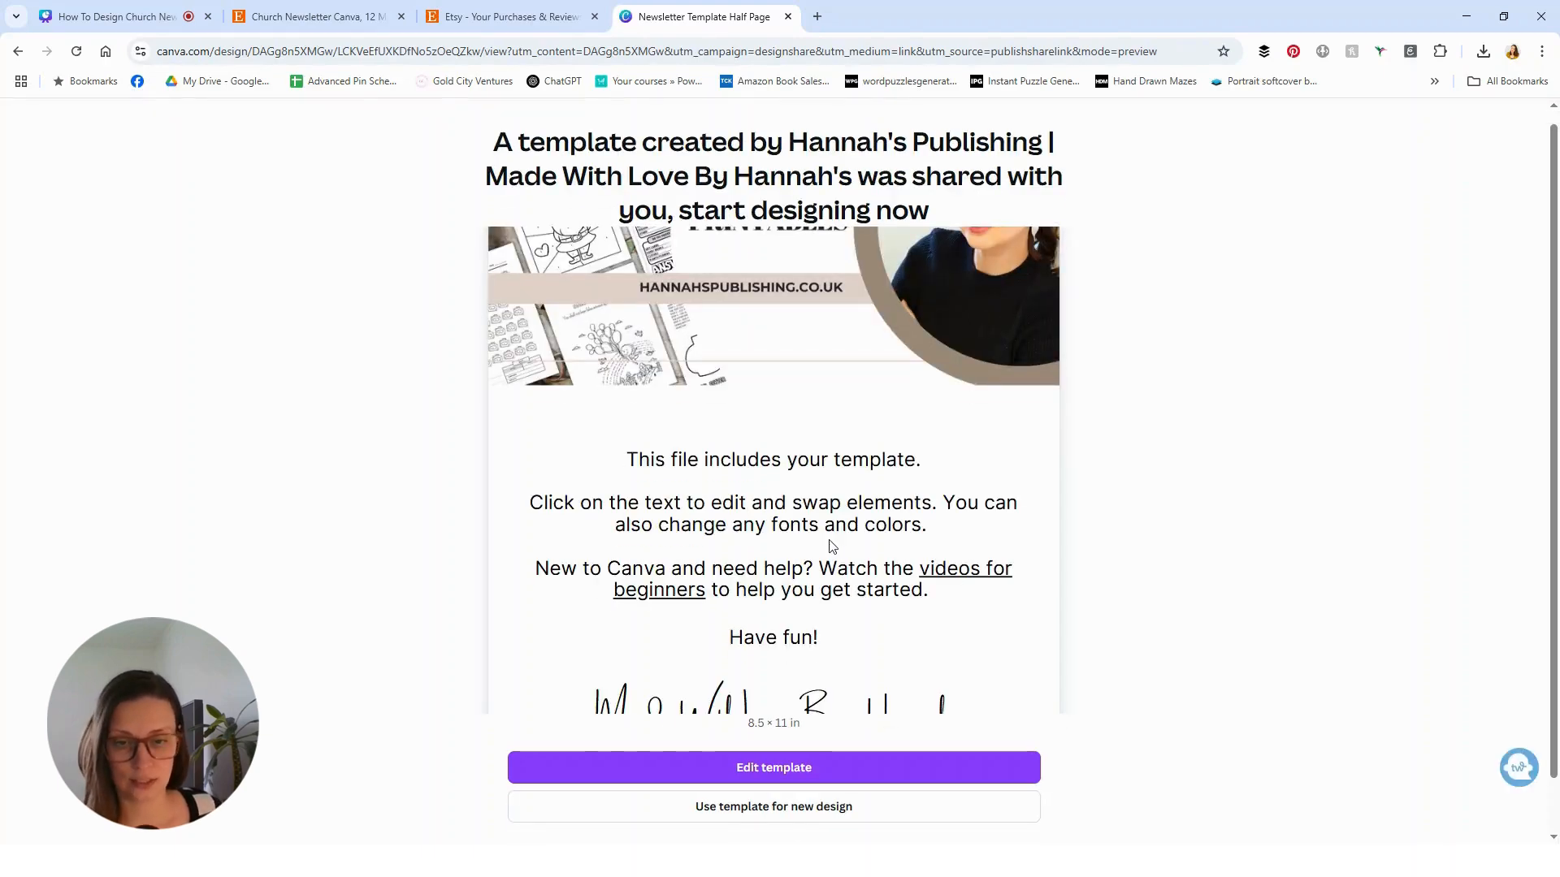
{"action": "scroll", "coordinate": [832, 546], "scroll_direction": "down", "scroll_amount": 1}
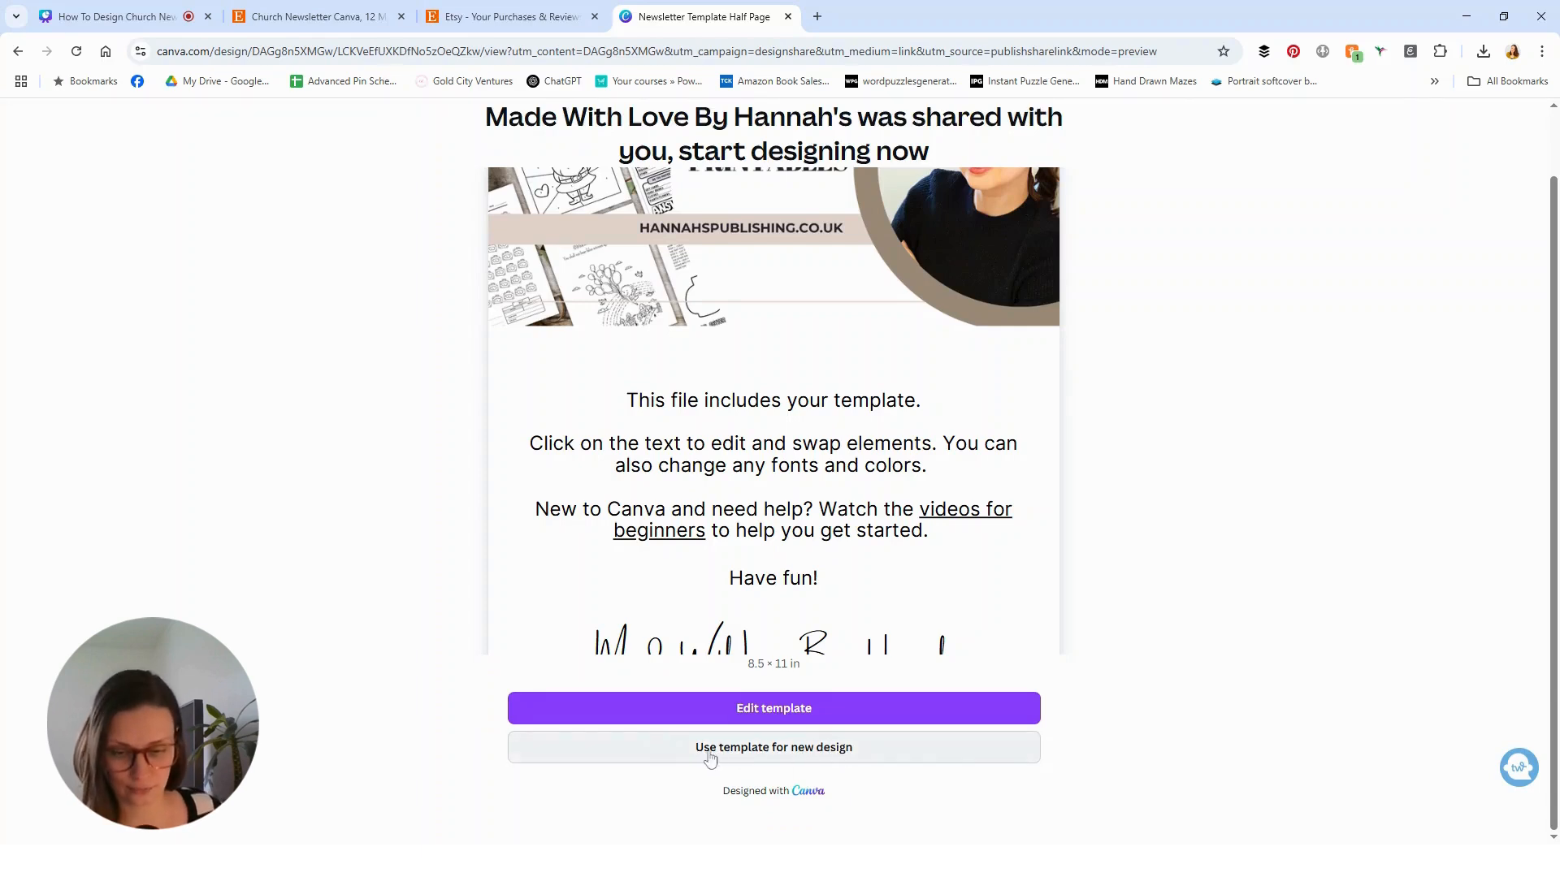
{"action": "left_click", "coordinate": [809, 756]}
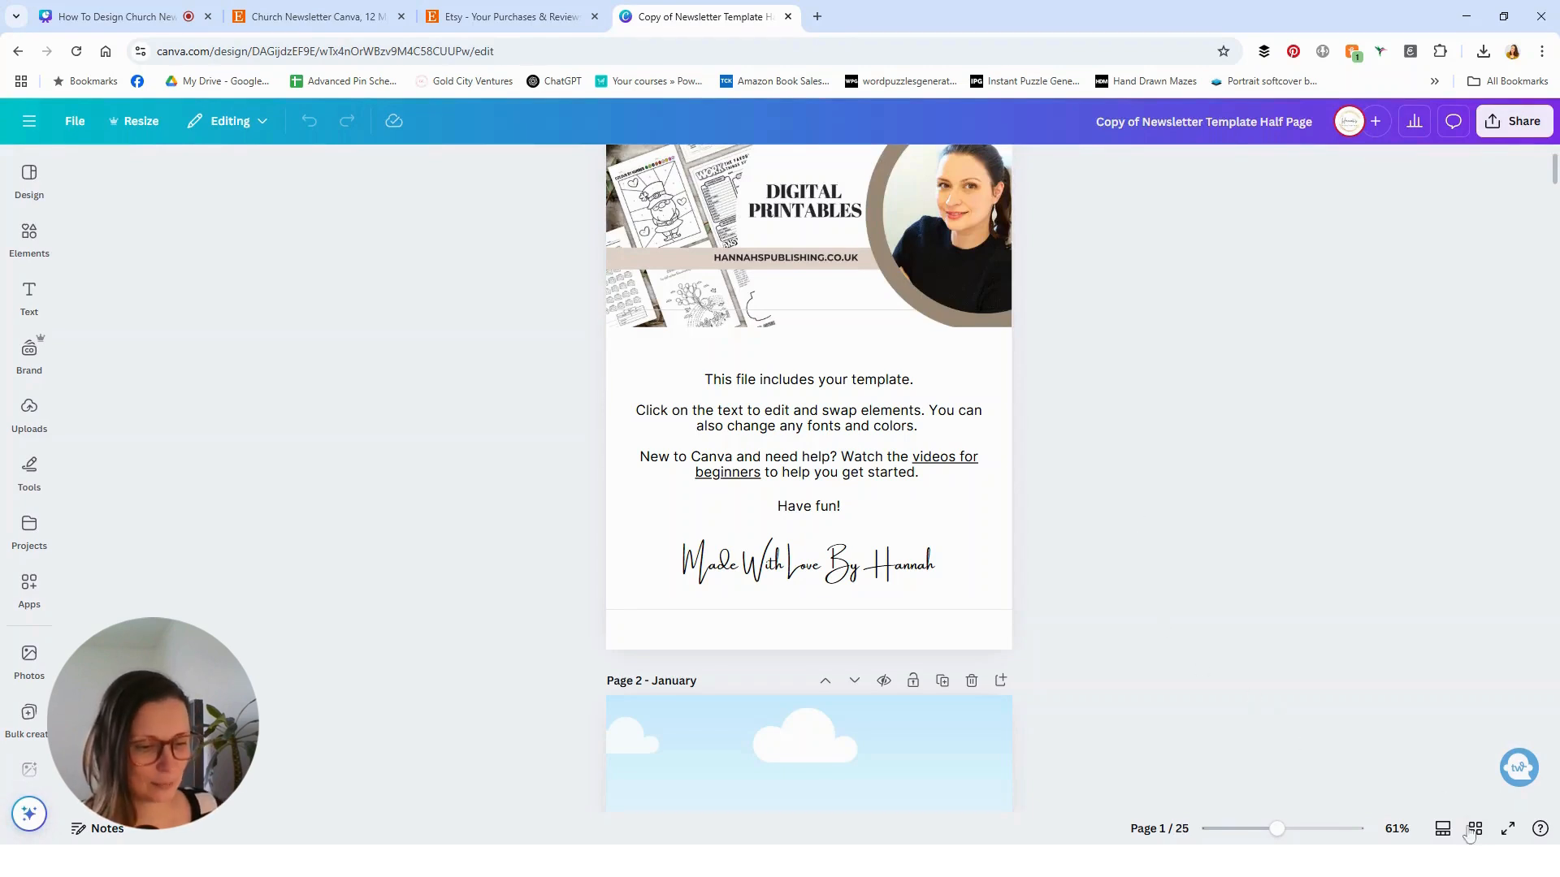
Look through all template pages in the grid overview and open page 2, January, for editing
{"action": "left_click", "coordinate": [1477, 830]}
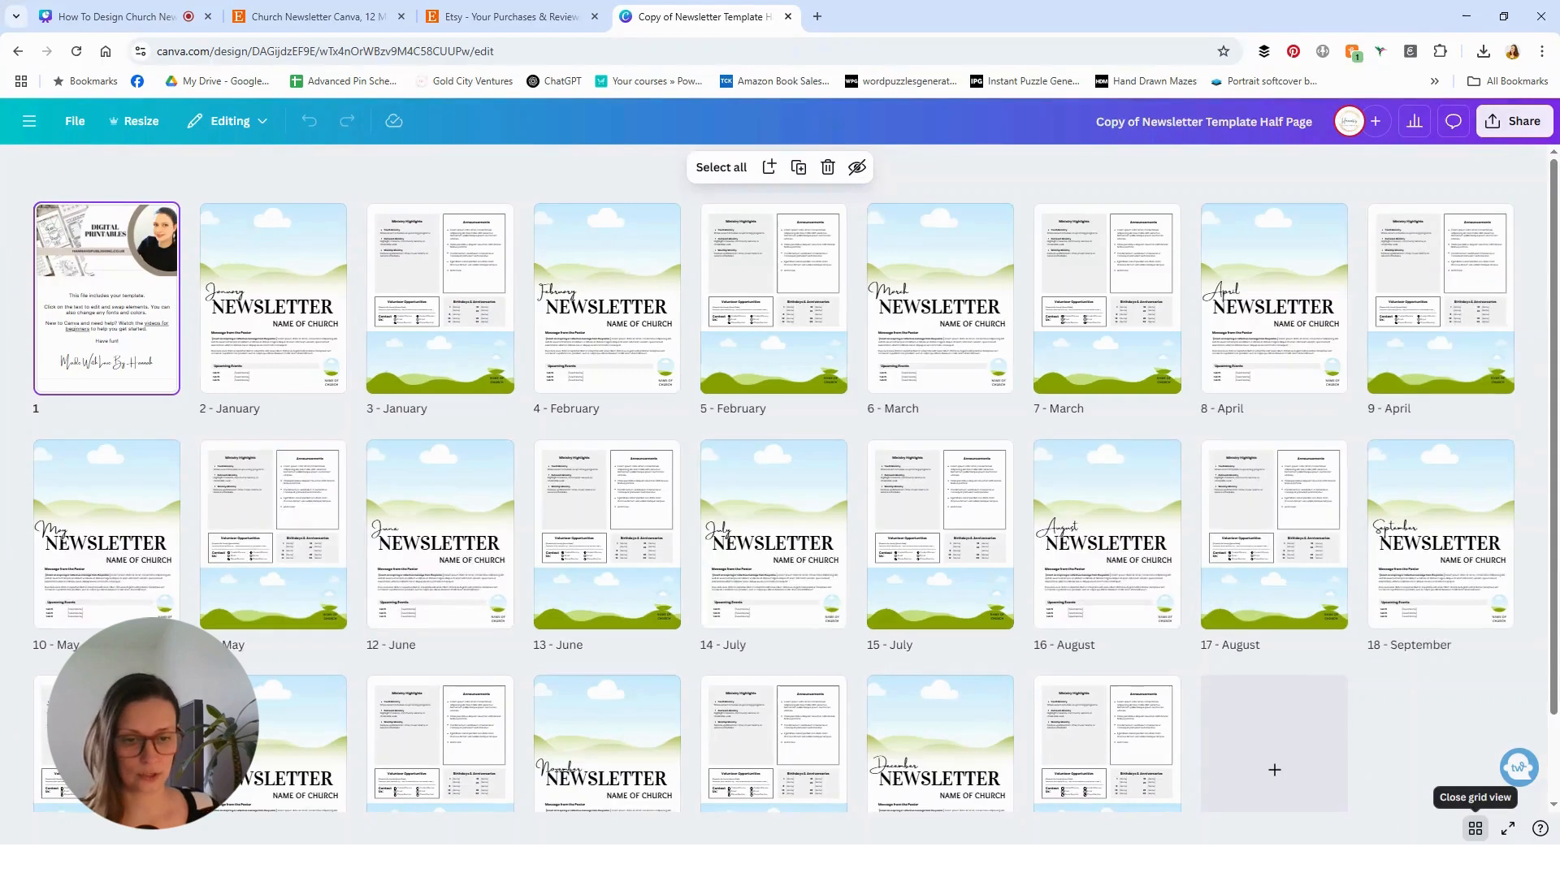
{"action": "scroll", "coordinate": [1176, 704], "scroll_direction": "down", "scroll_amount": 2}
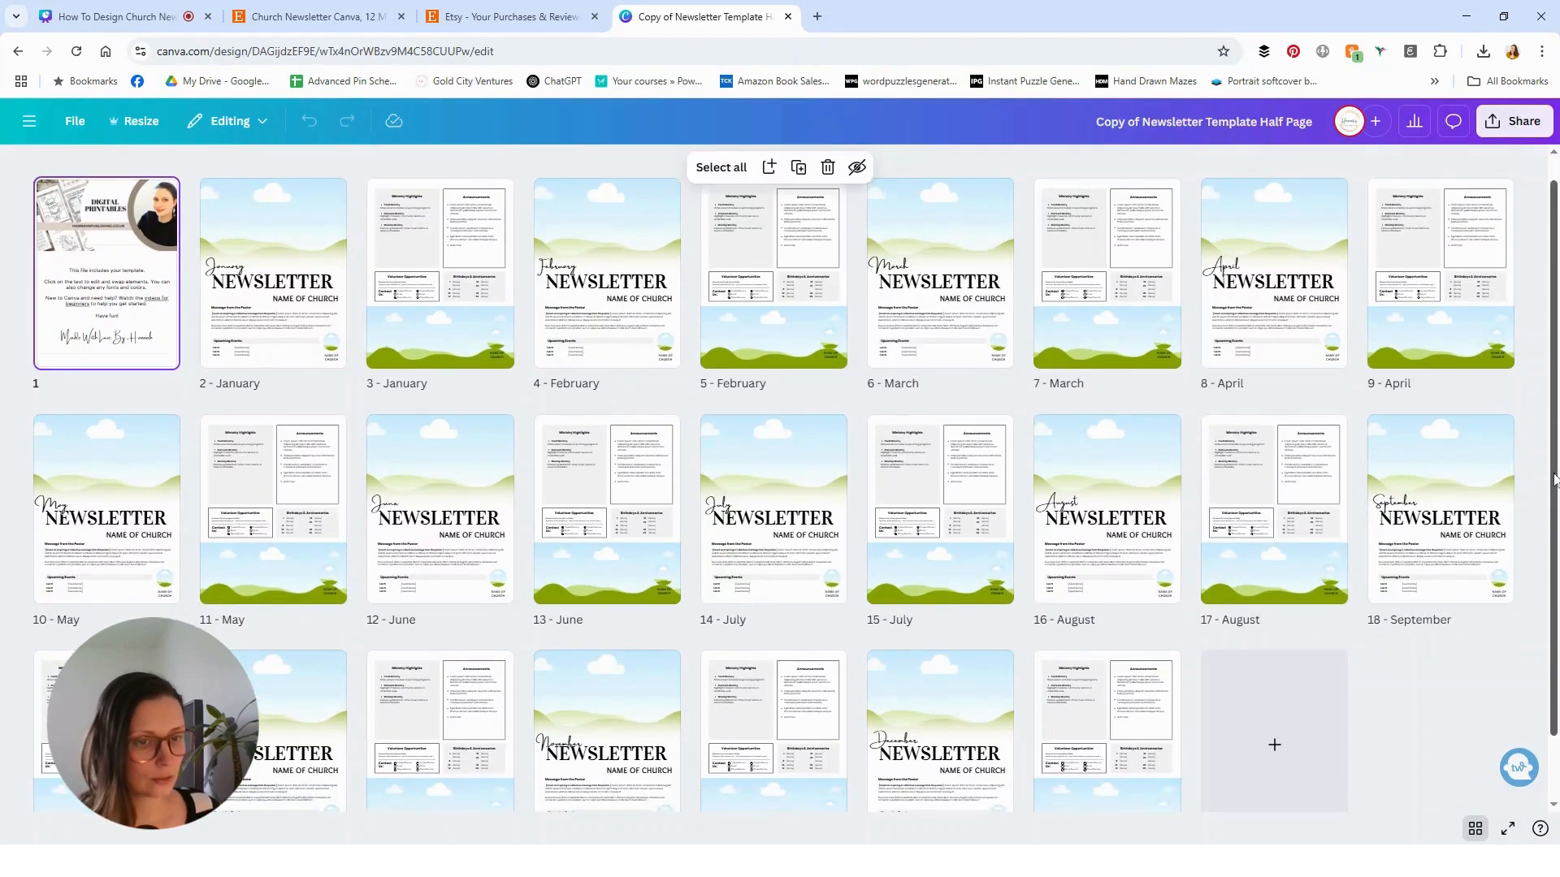
{"action": "scroll", "coordinate": [1175, 704], "scroll_direction": "down", "scroll_amount": 1}
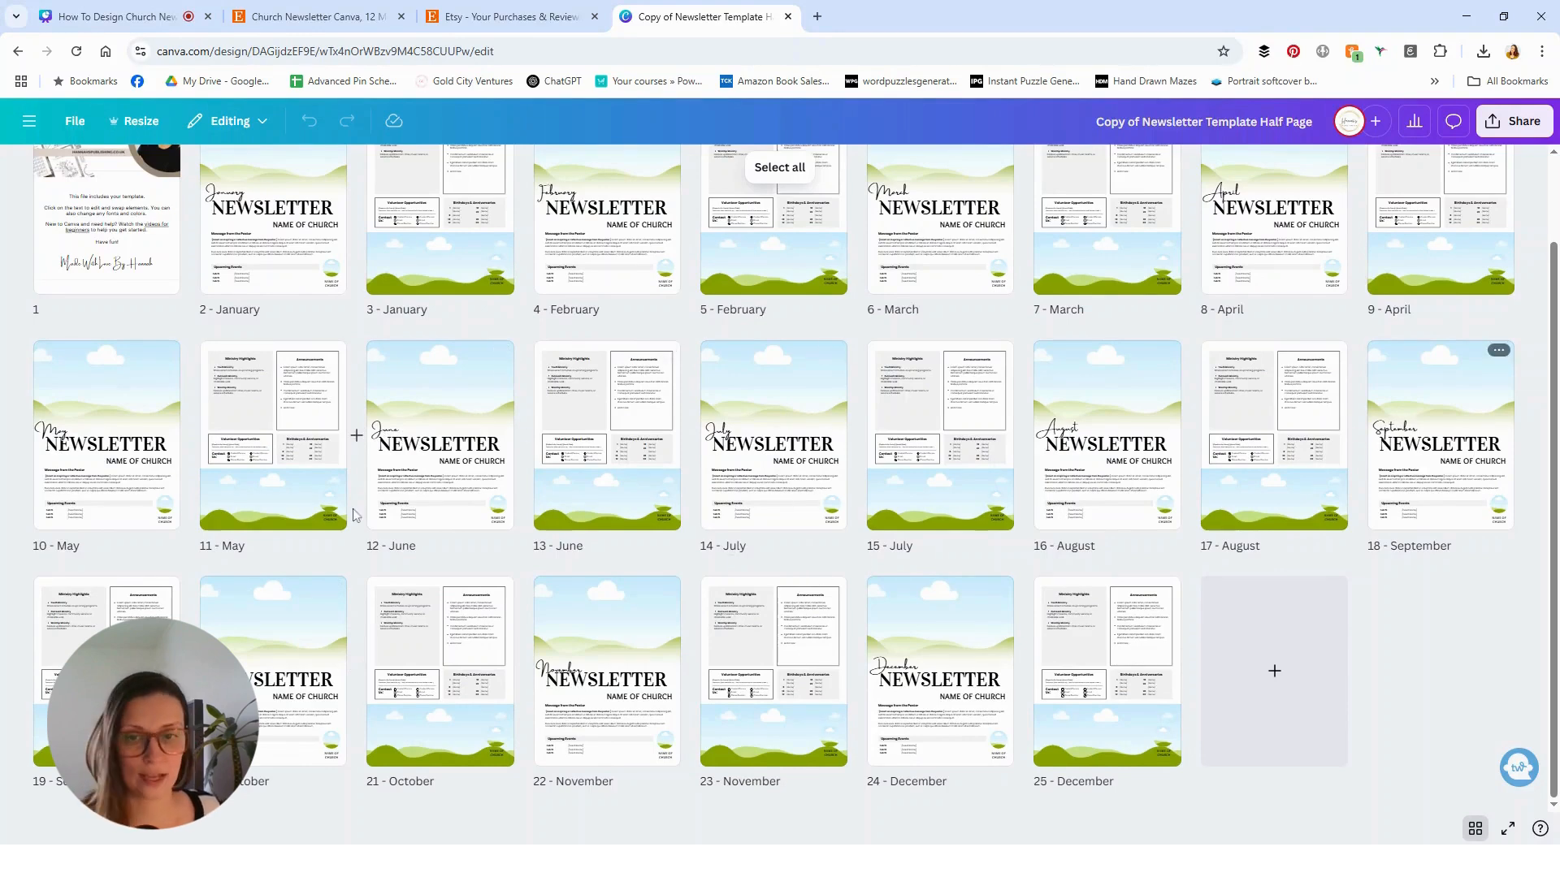
{"action": "mouse_move", "coordinate": [353, 514]}
{"action": "scroll", "coordinate": [355, 495], "scroll_direction": "up", "scroll_amount": 2}
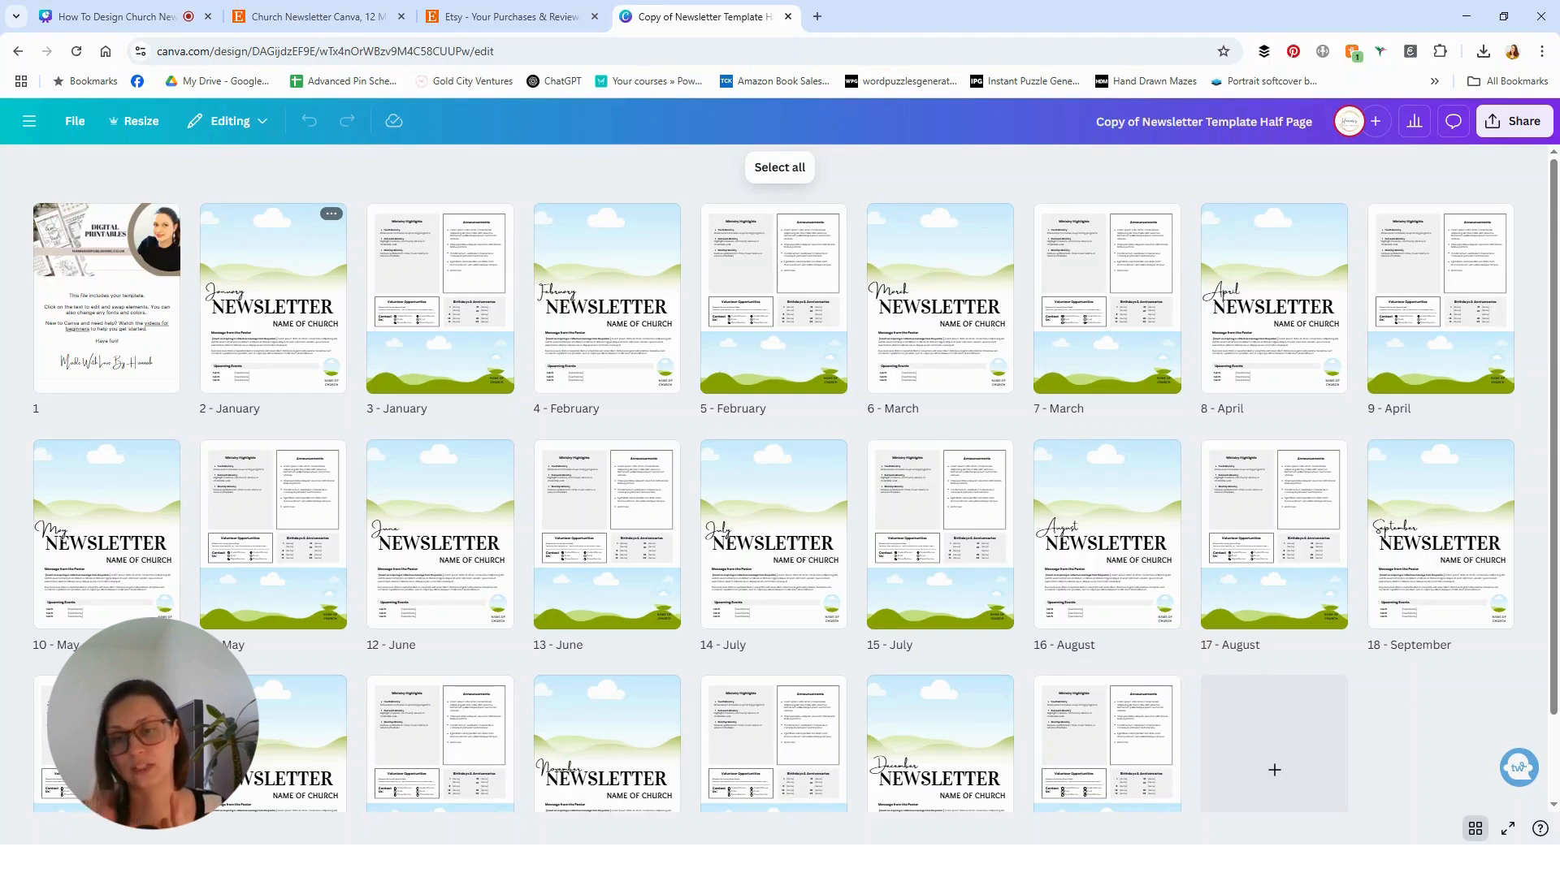
{"action": "left_click", "coordinate": [331, 215]}
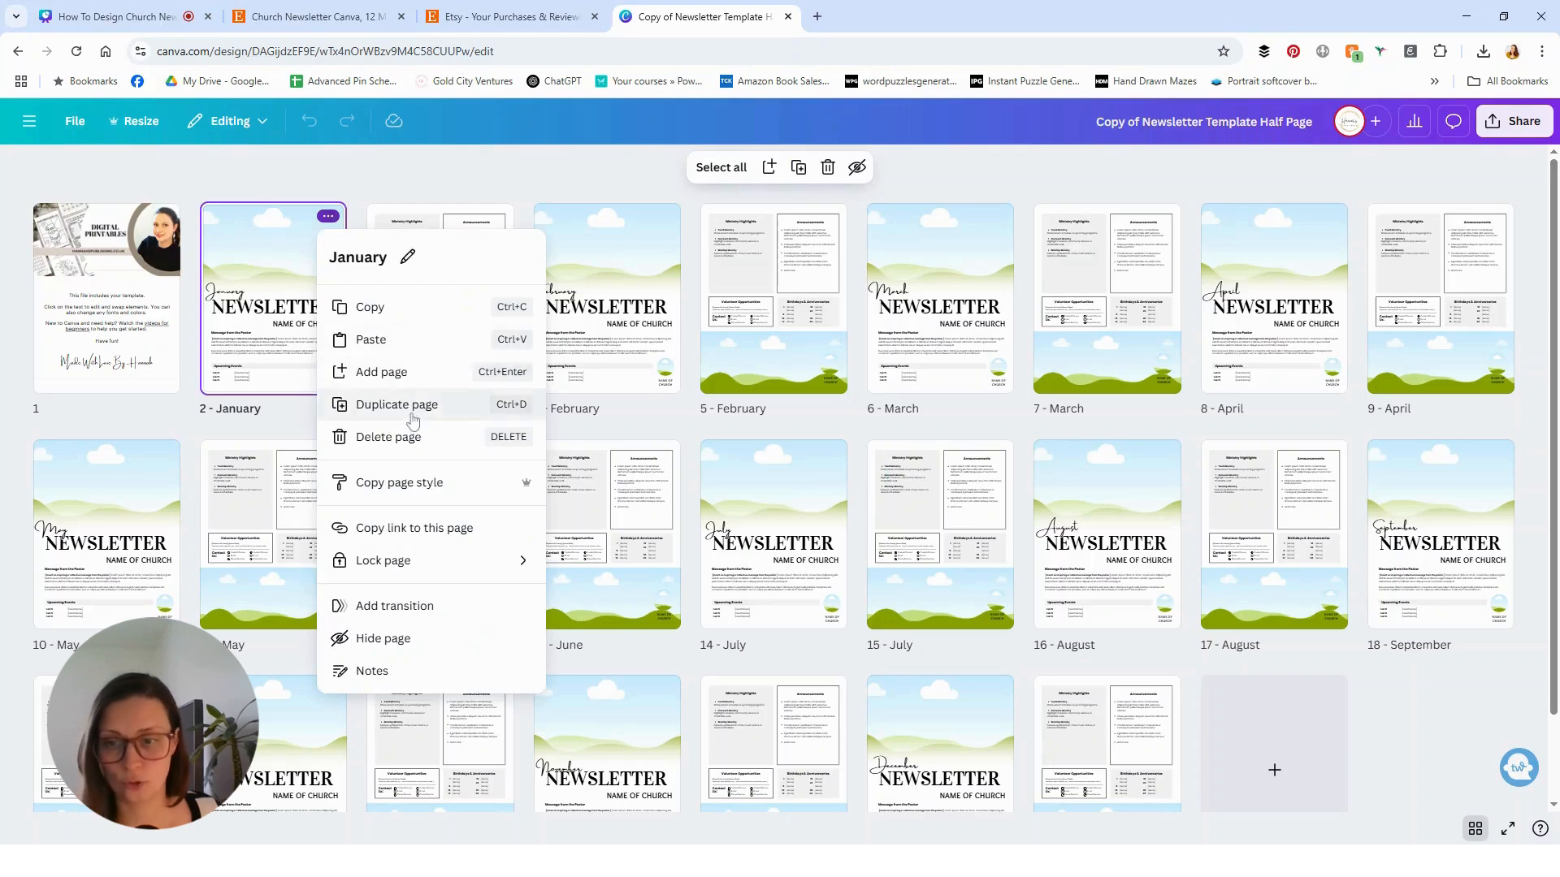
{"action": "left_click", "coordinate": [207, 184]}
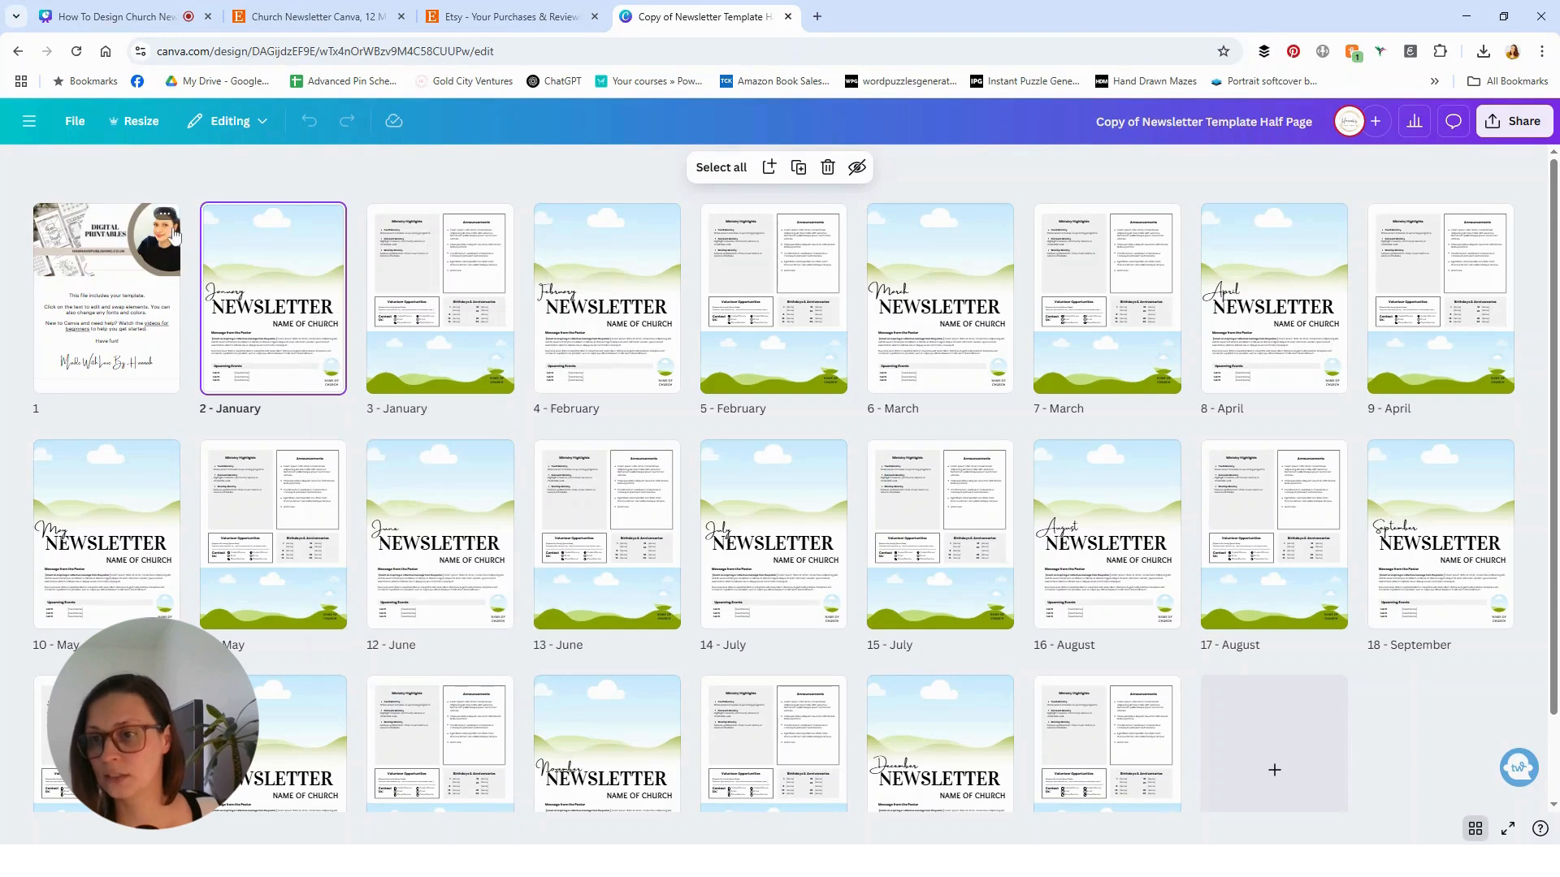
{"action": "double_click", "coordinate": [276, 248]}
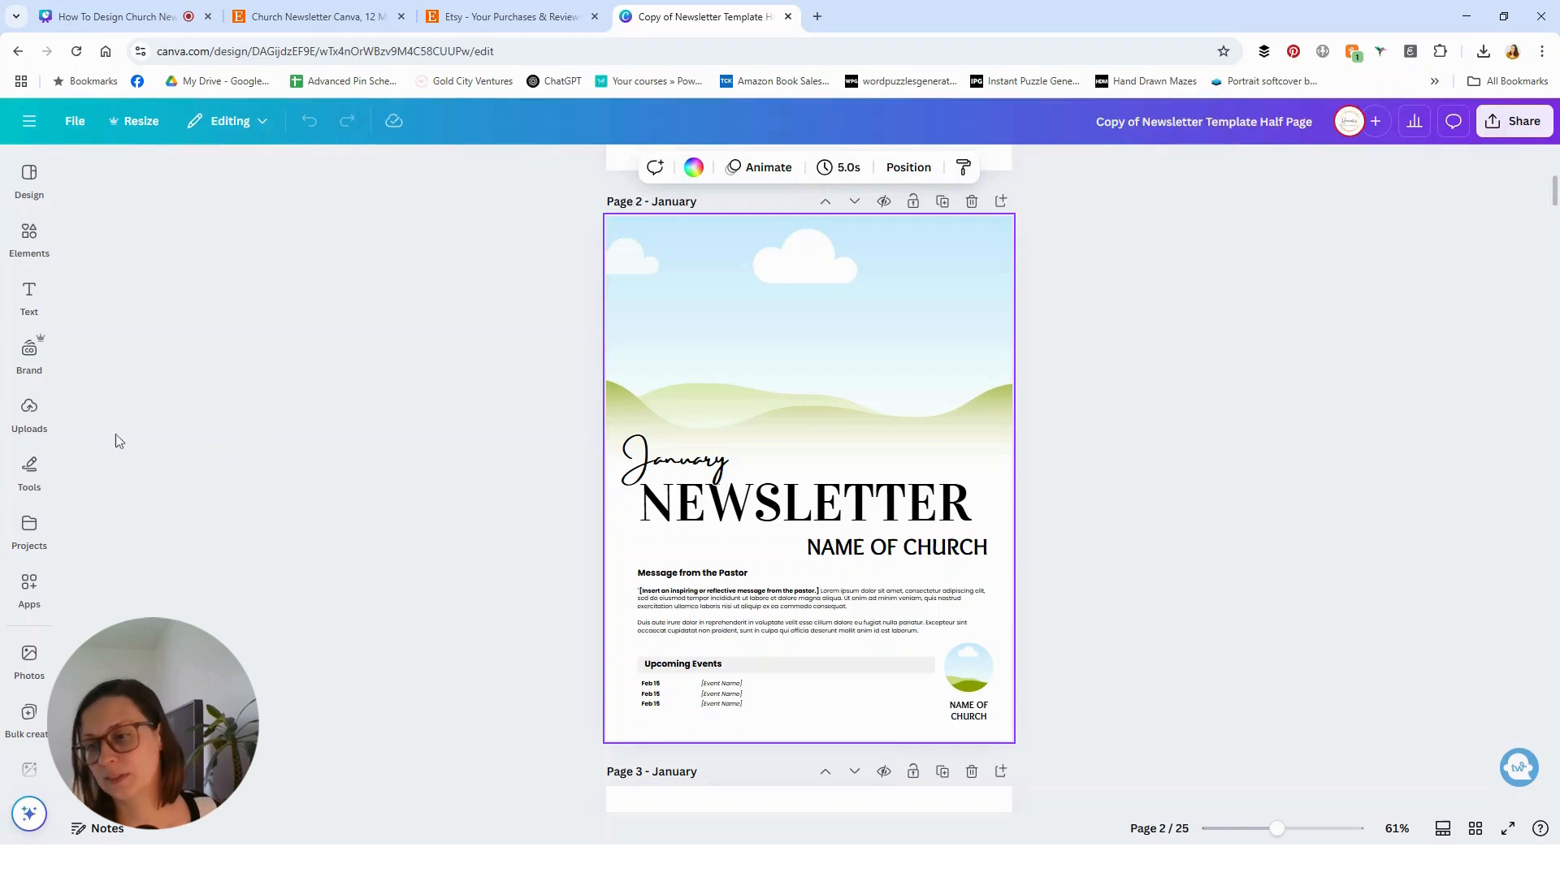
{"action": "left_click", "coordinate": [36, 430]}
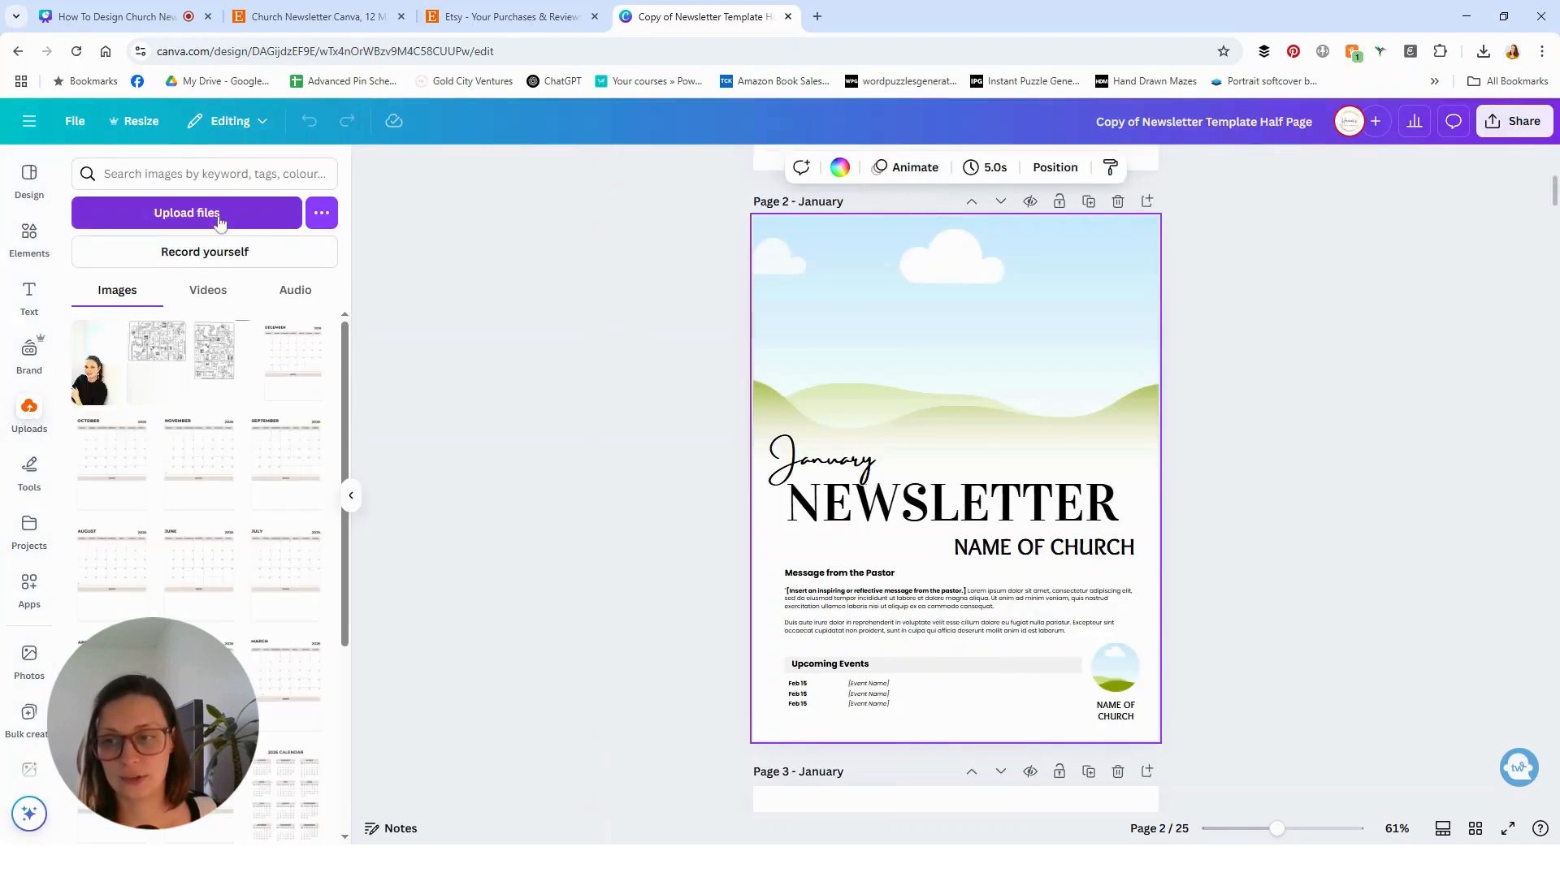
{"action": "left_click", "coordinate": [219, 222]}
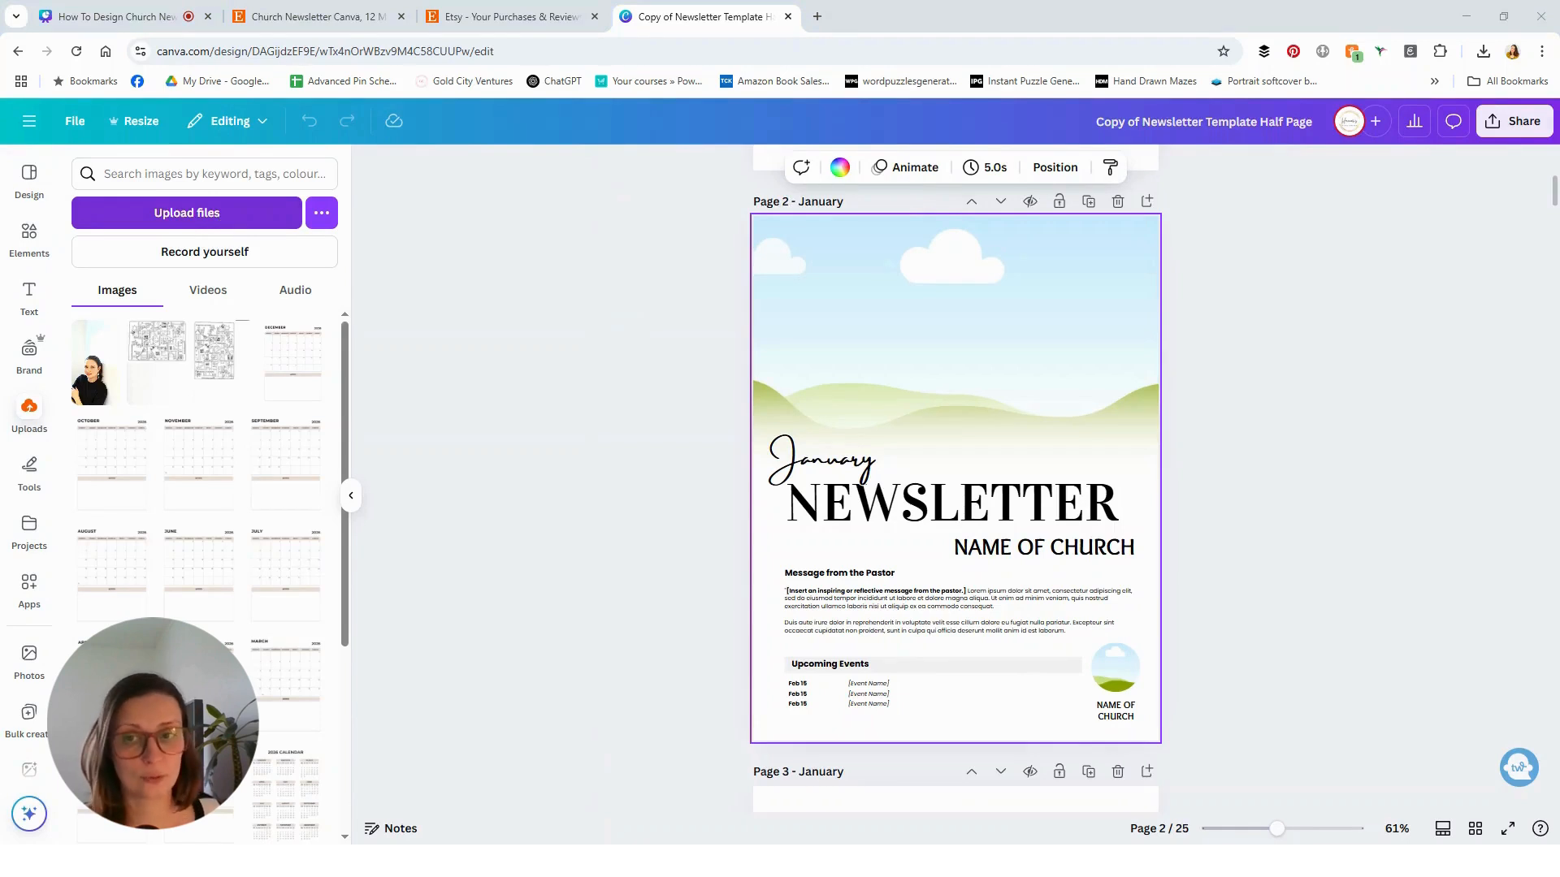
{"action": "left_click", "coordinate": [586, 492]}
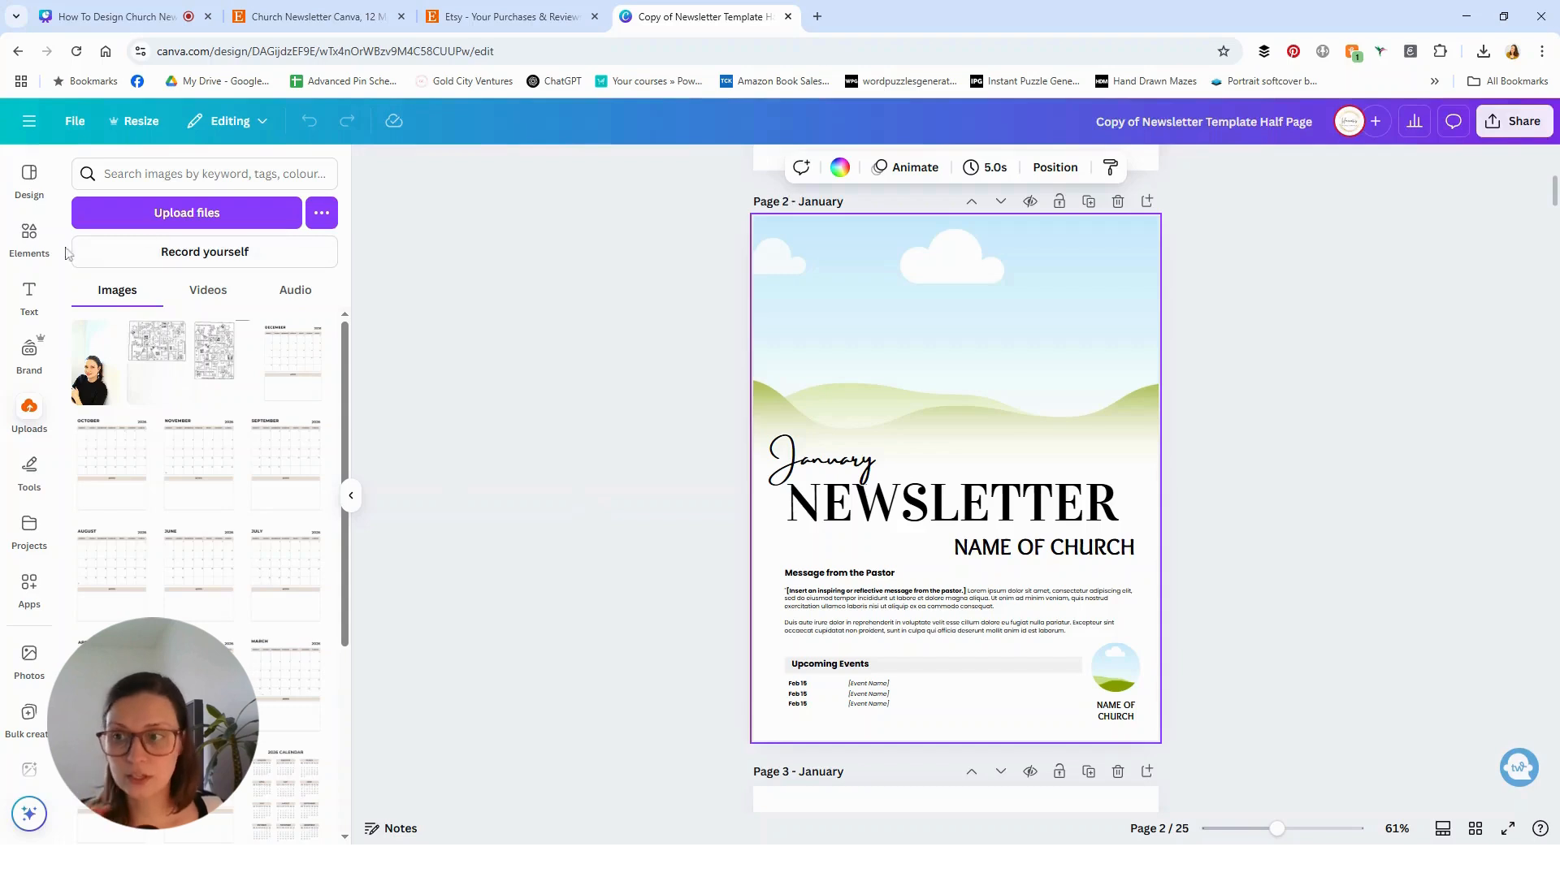
Search the Canva elements for "church"
{"action": "left_click", "coordinate": [26, 236]}
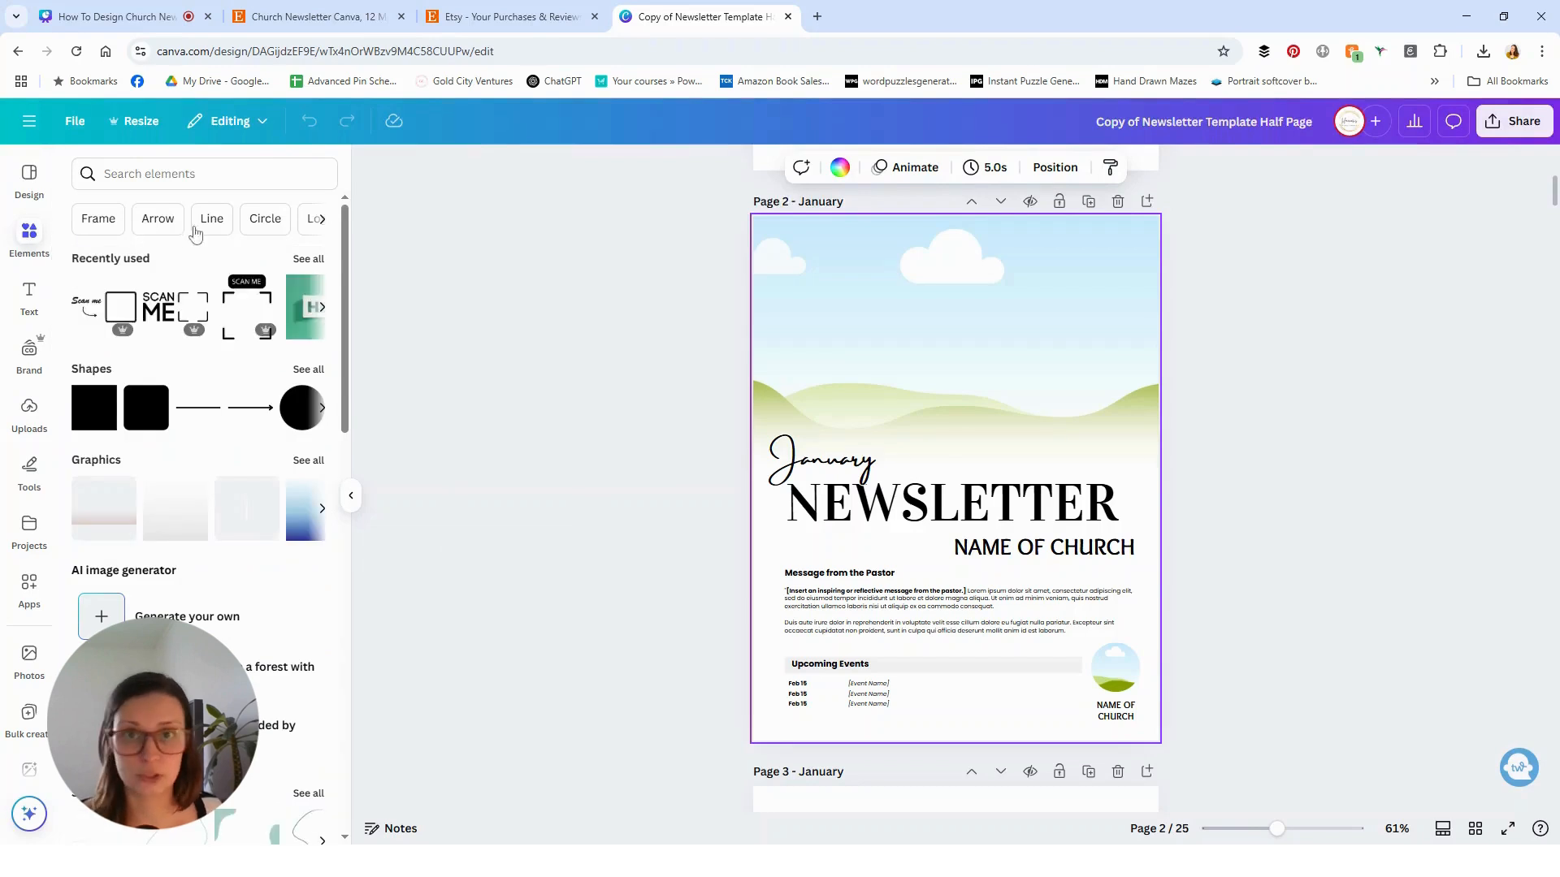
{"action": "left_click", "coordinate": [218, 173]}
{"action": "type", "text": "church"}
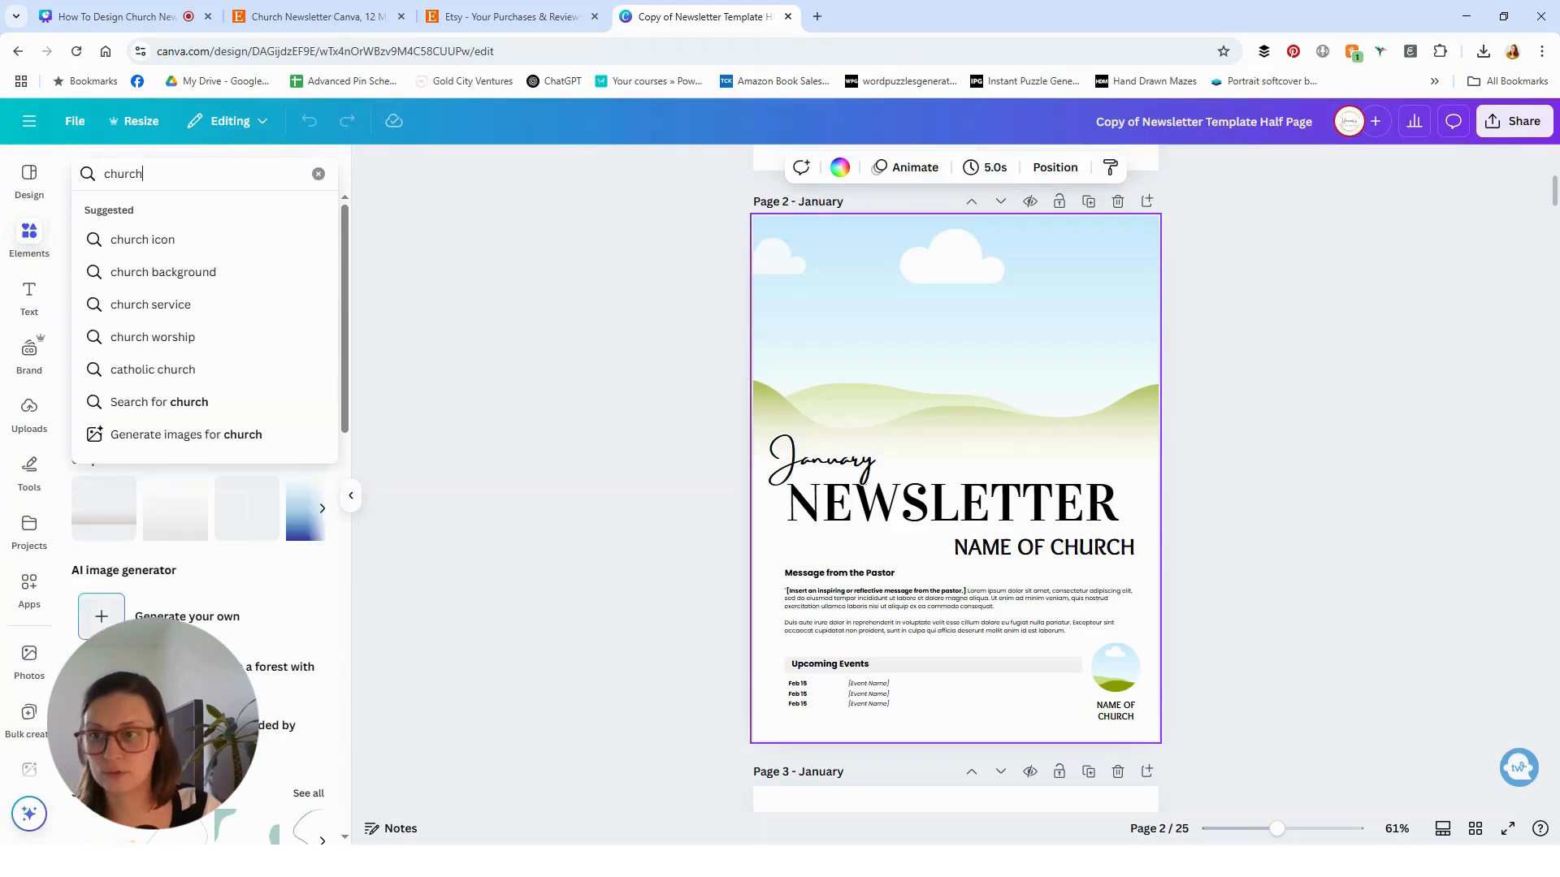
{"action": "key", "text": "Return"}
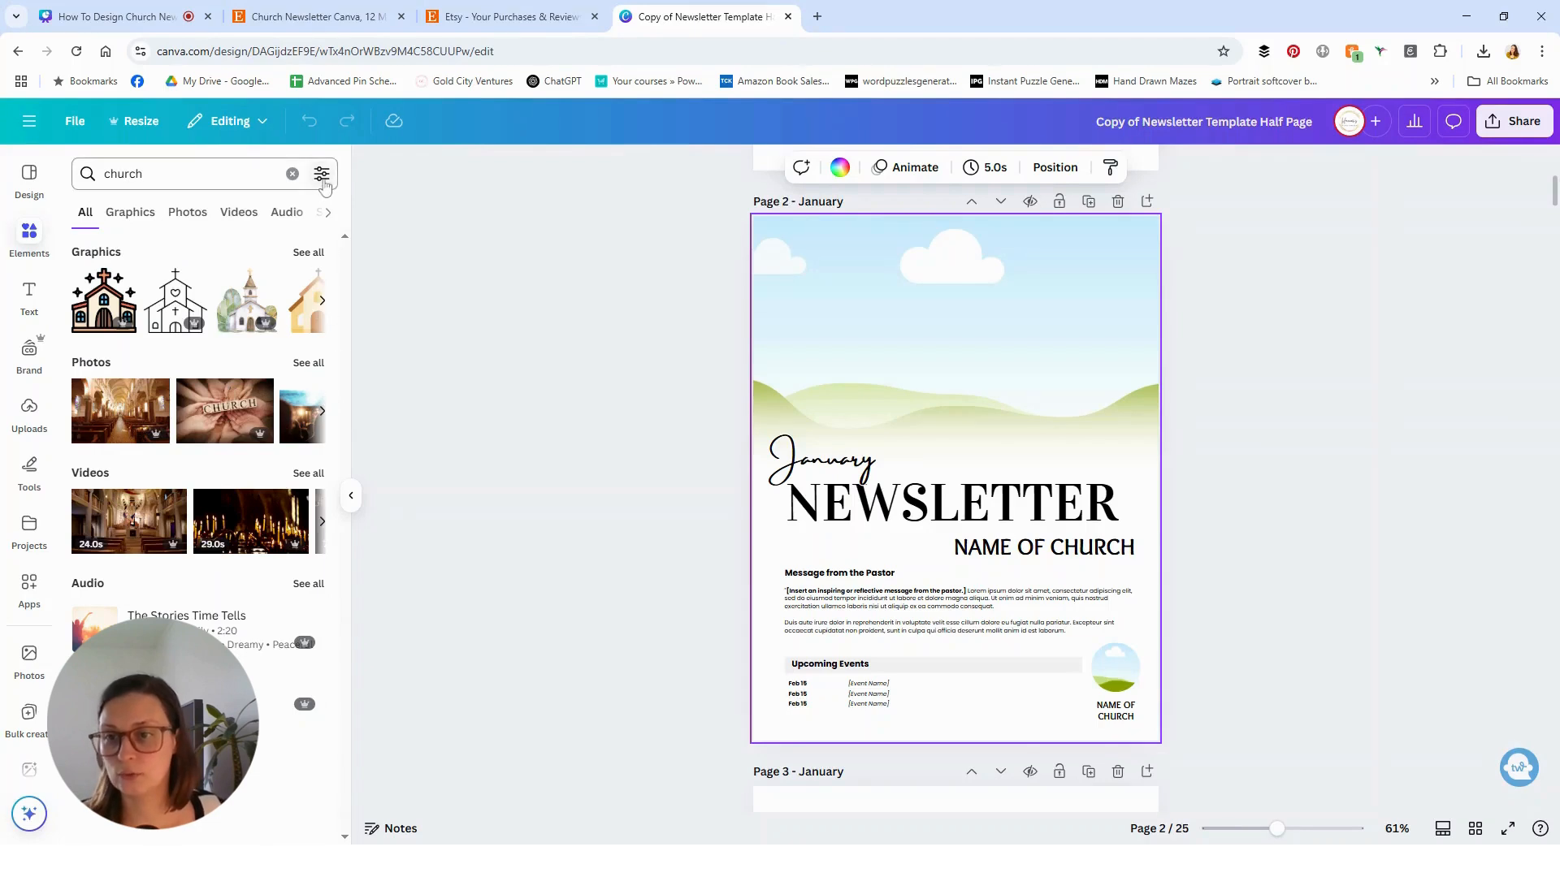
Limit the church photos to free ones and fill the January header frame with the Holy Bible photo
{"action": "left_click", "coordinate": [307, 364]}
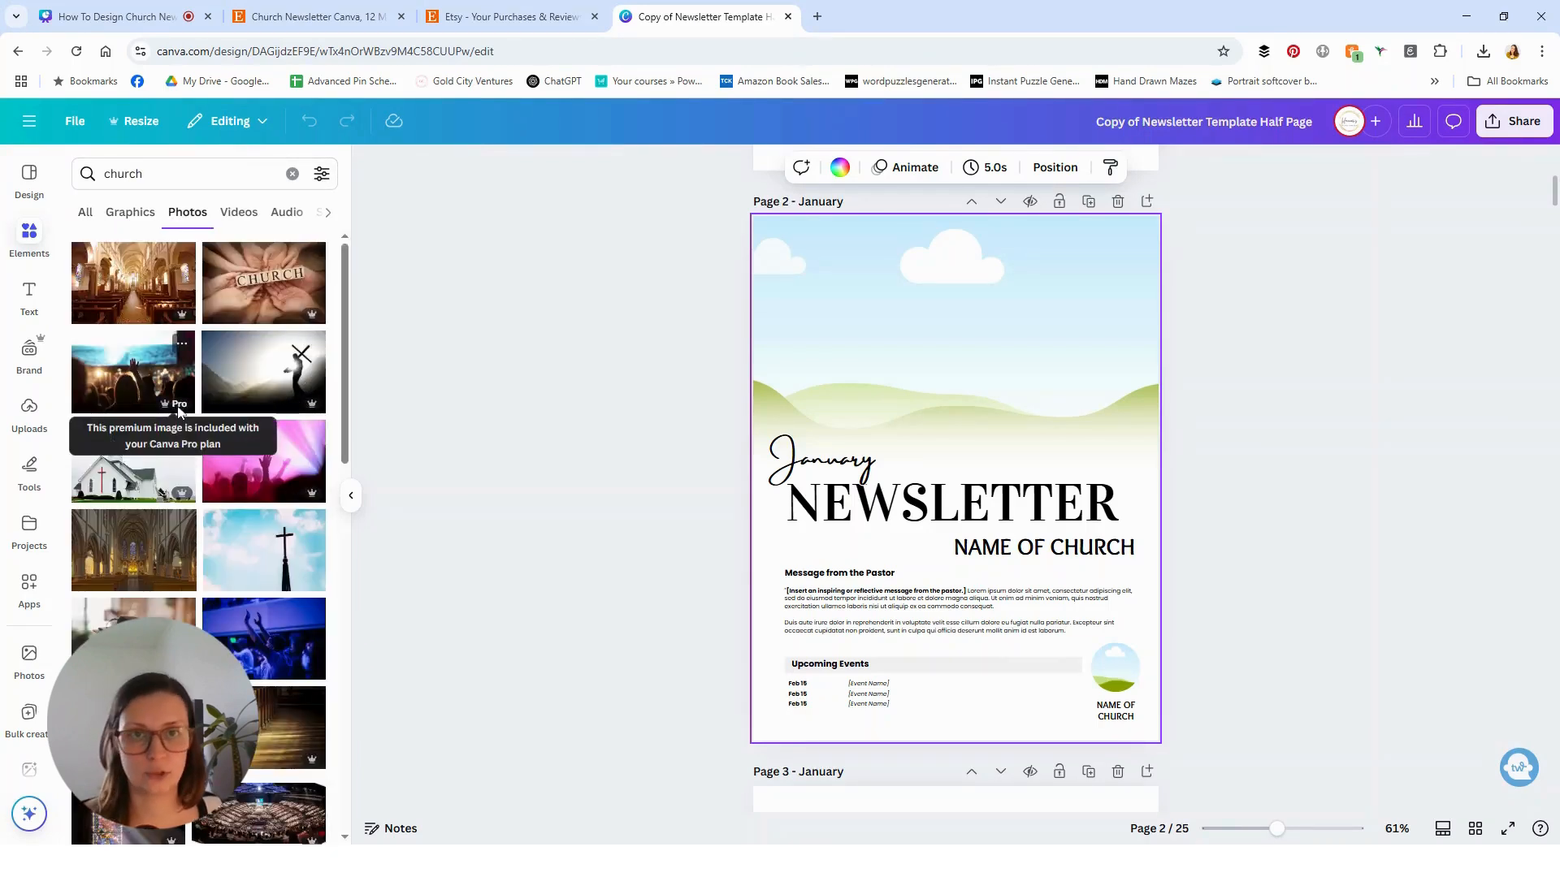
{"action": "left_click", "coordinate": [322, 173]}
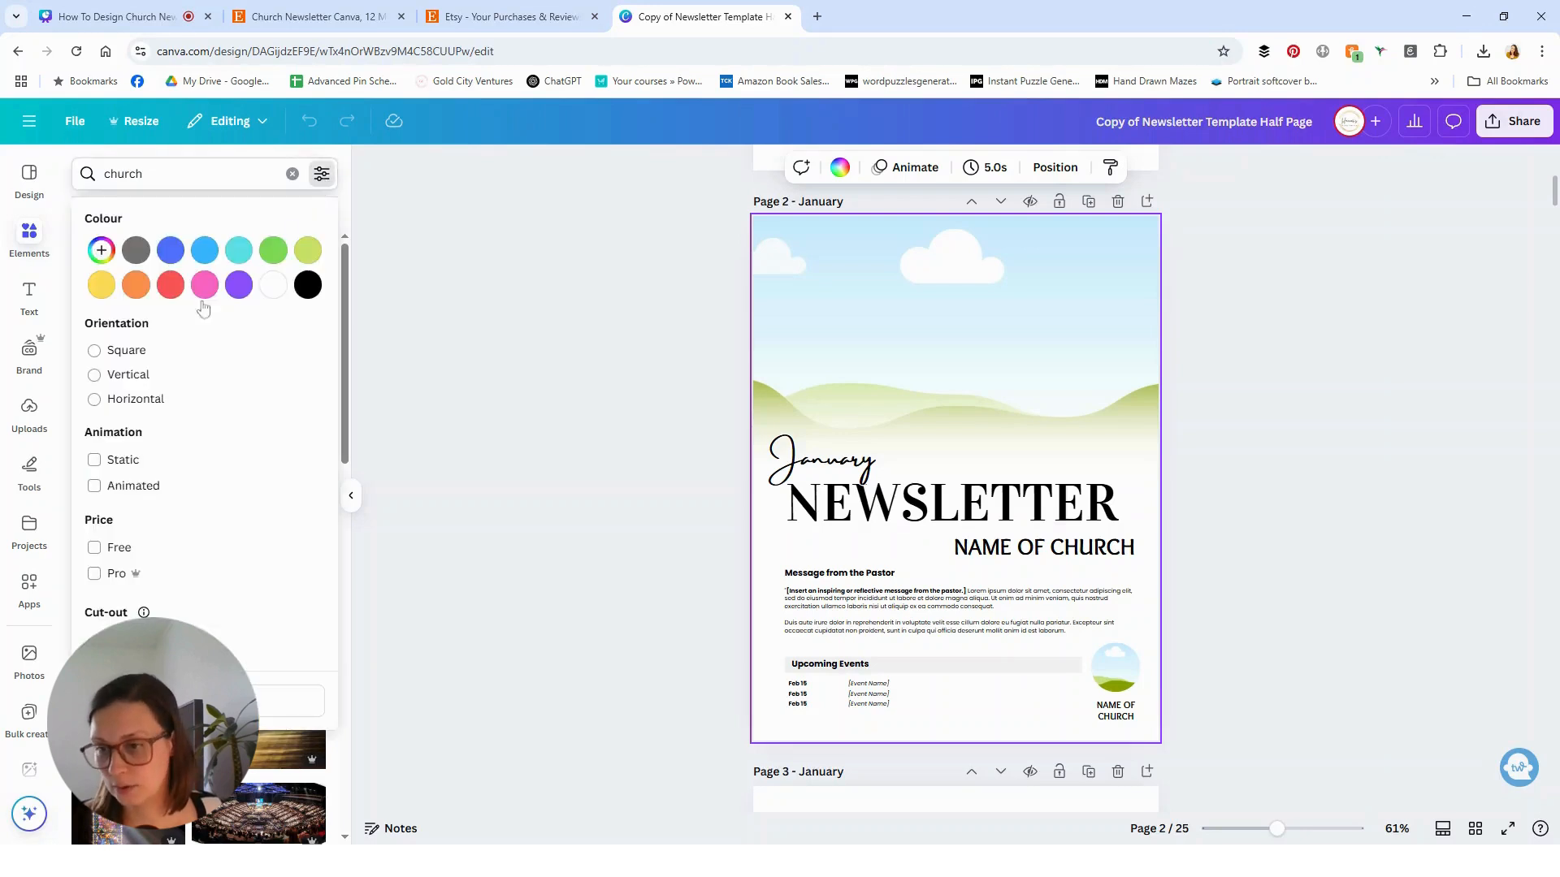
{"action": "left_click", "coordinate": [95, 573]}
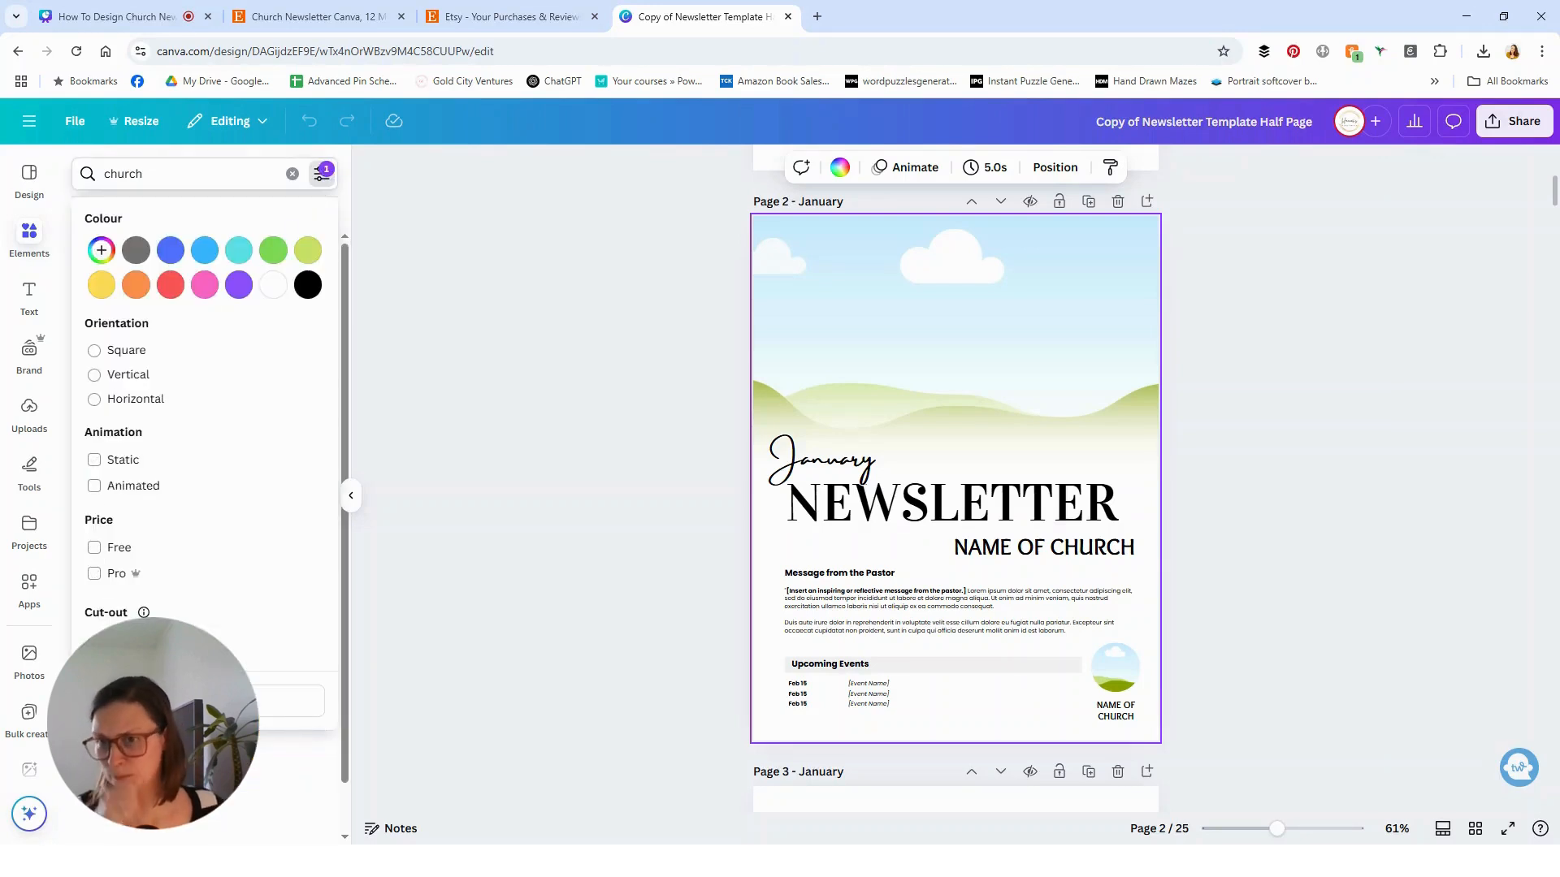
{"action": "left_click", "coordinate": [340, 755]}
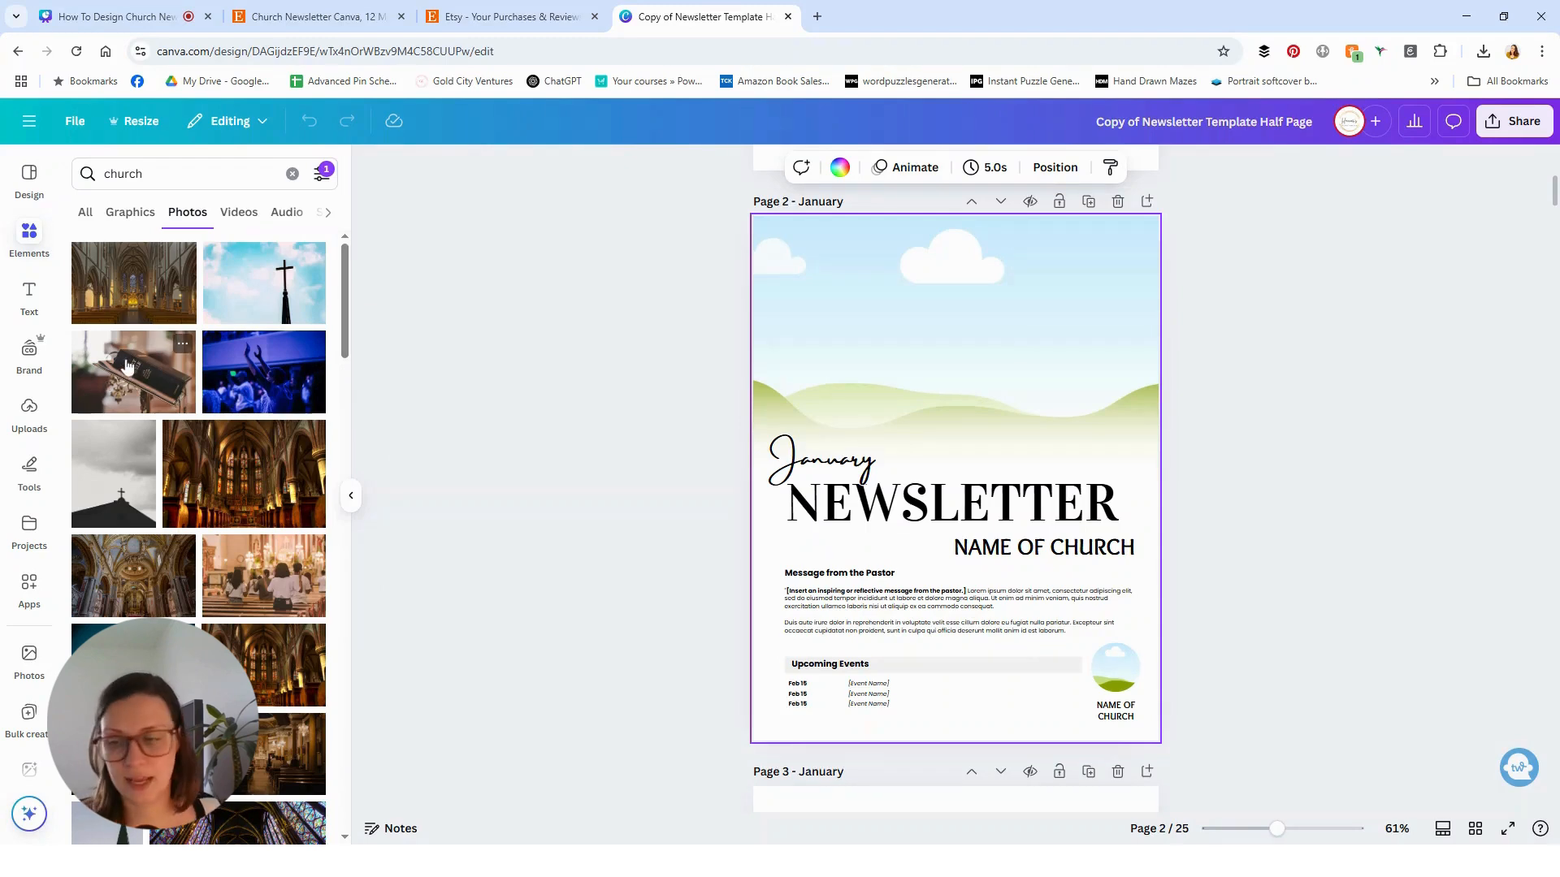
{"action": "left_click", "coordinate": [170, 383]}
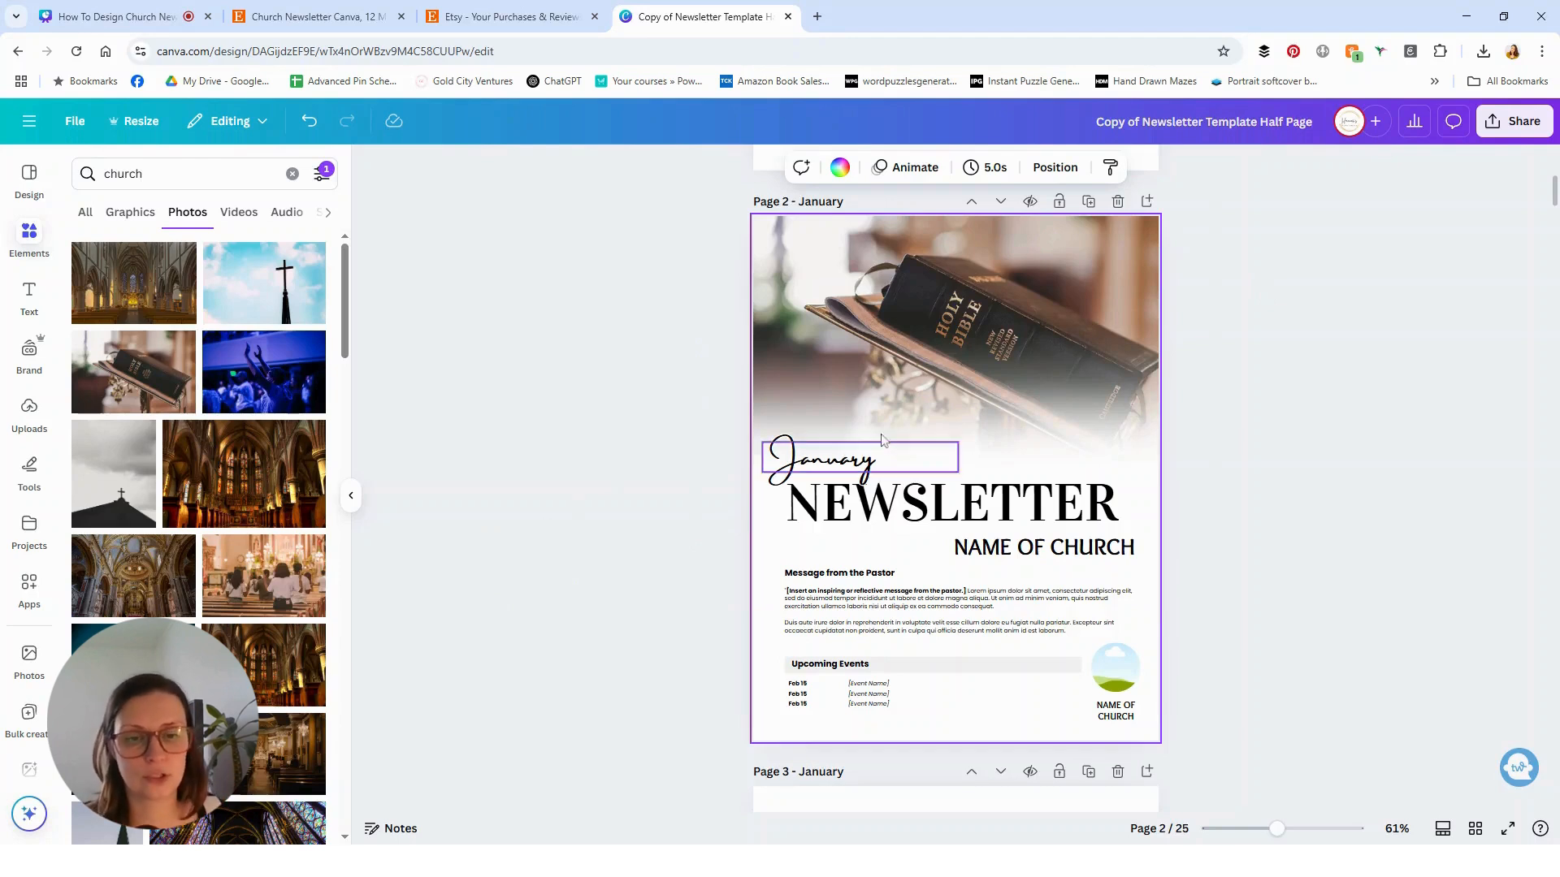
Try moving the white fade overlay on the lower part of the header photo and undo the move
{"action": "left_click_drag", "start_coordinate": [906, 408], "coordinate": [1110, 397]}
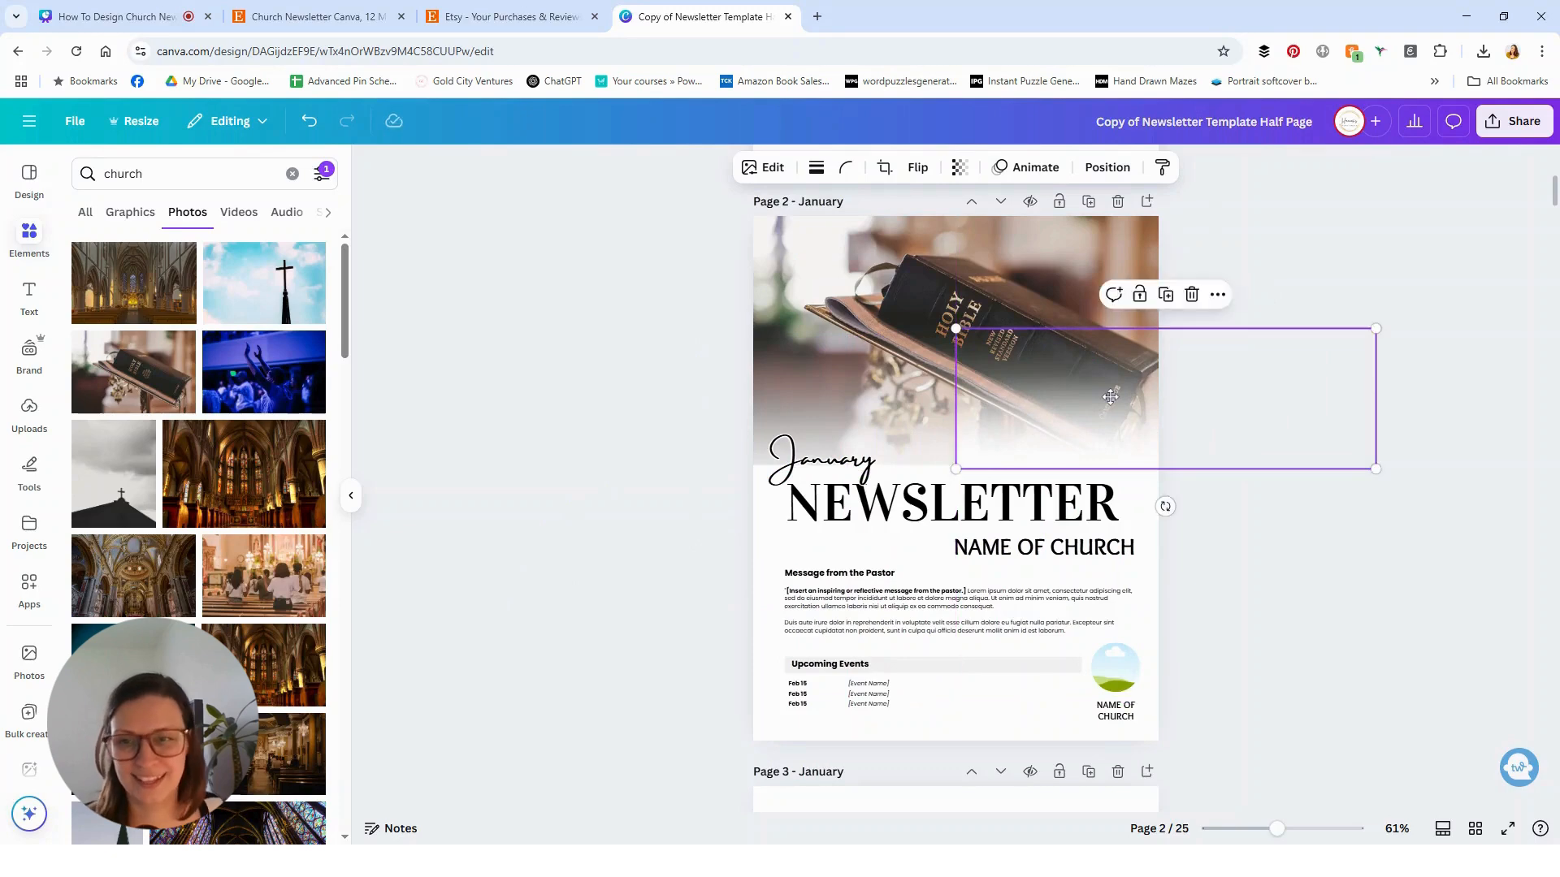
{"action": "left_click", "coordinate": [310, 125]}
{"action": "left_click", "coordinate": [486, 531]}
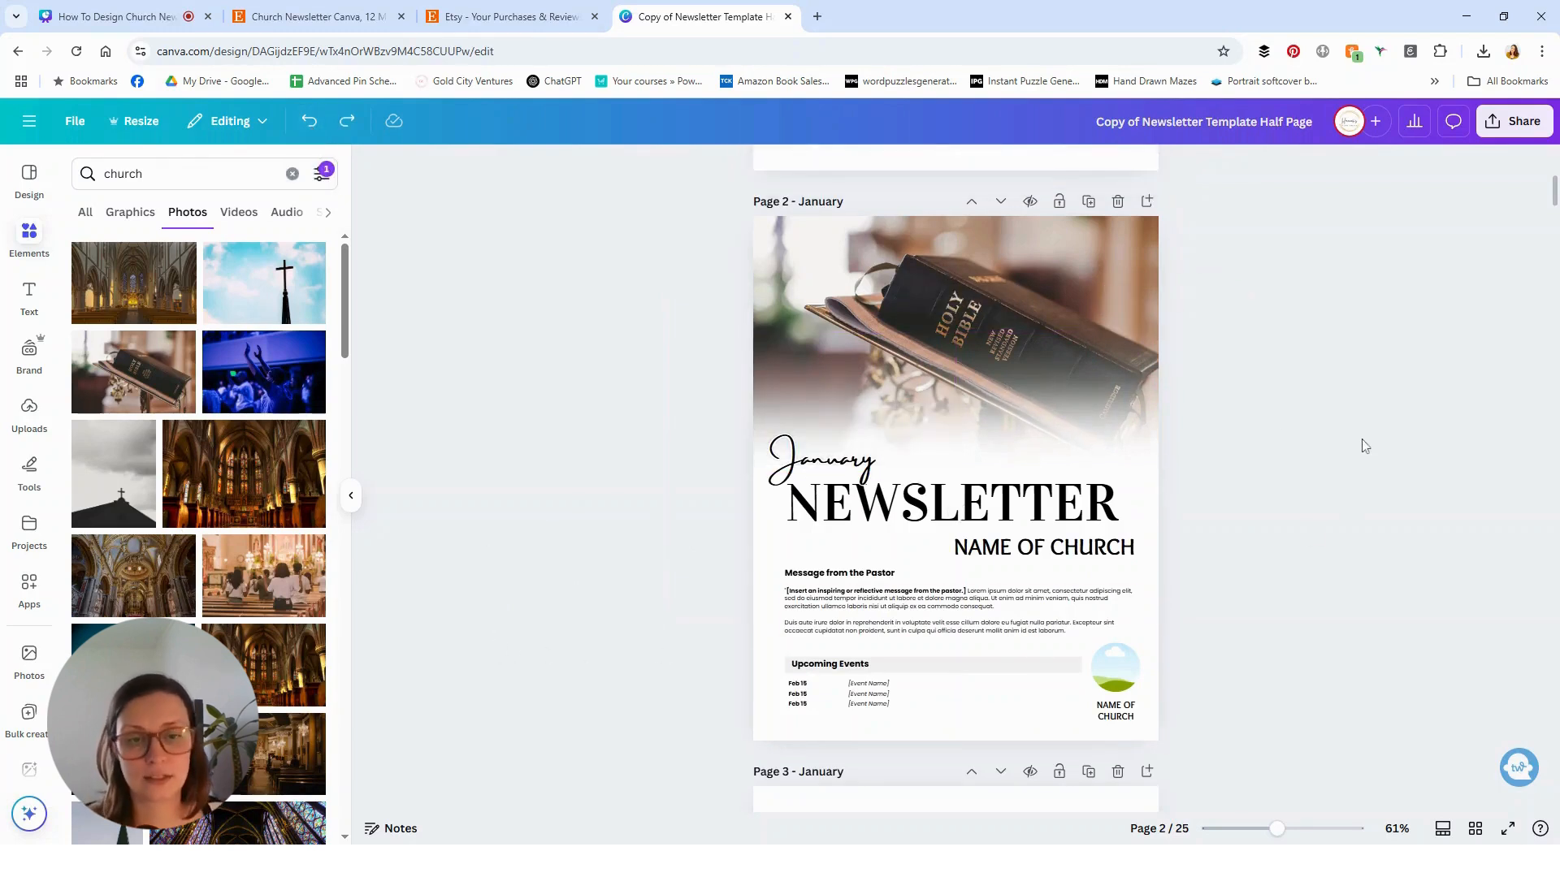
{"action": "left_click", "coordinate": [1097, 438]}
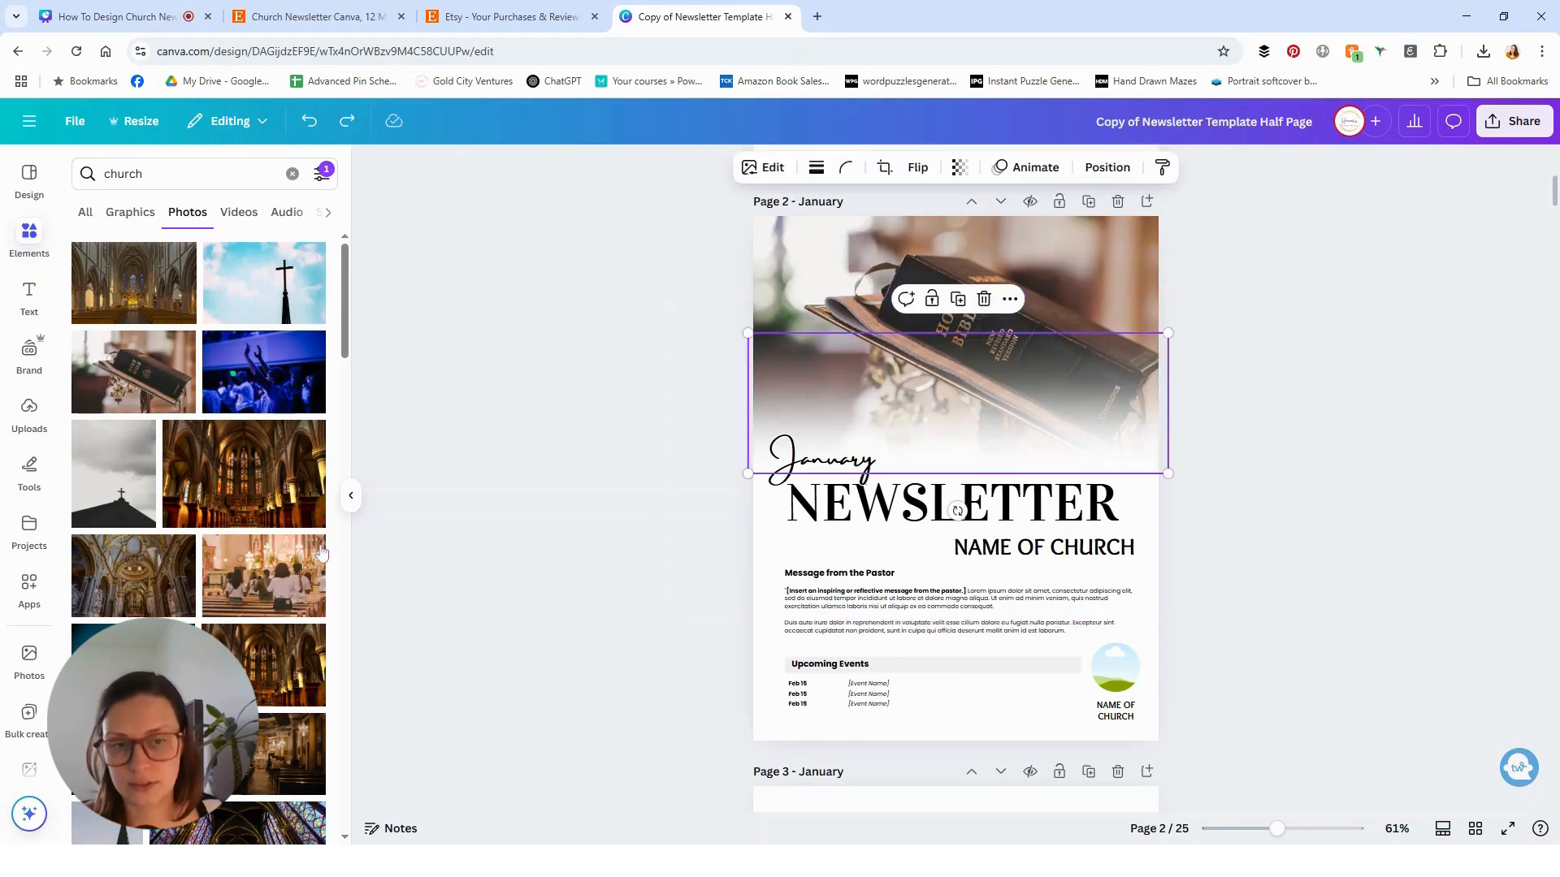
{"action": "left_click", "coordinate": [581, 494]}
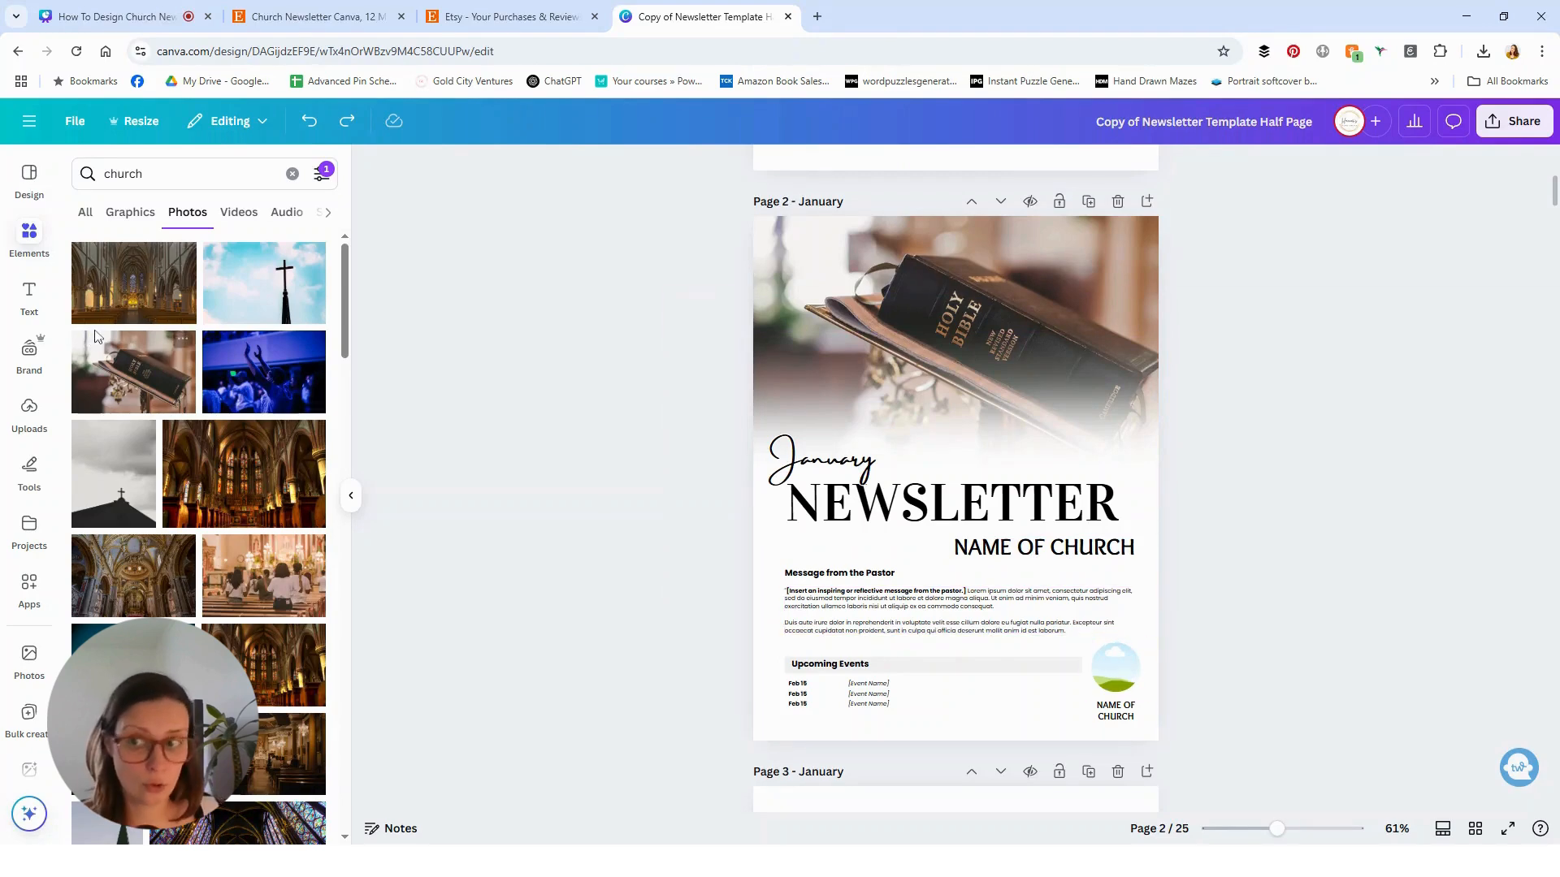
Try the outlined church graphic on the round logo frame and delete that frame from the January page
{"action": "left_click", "coordinate": [126, 216]}
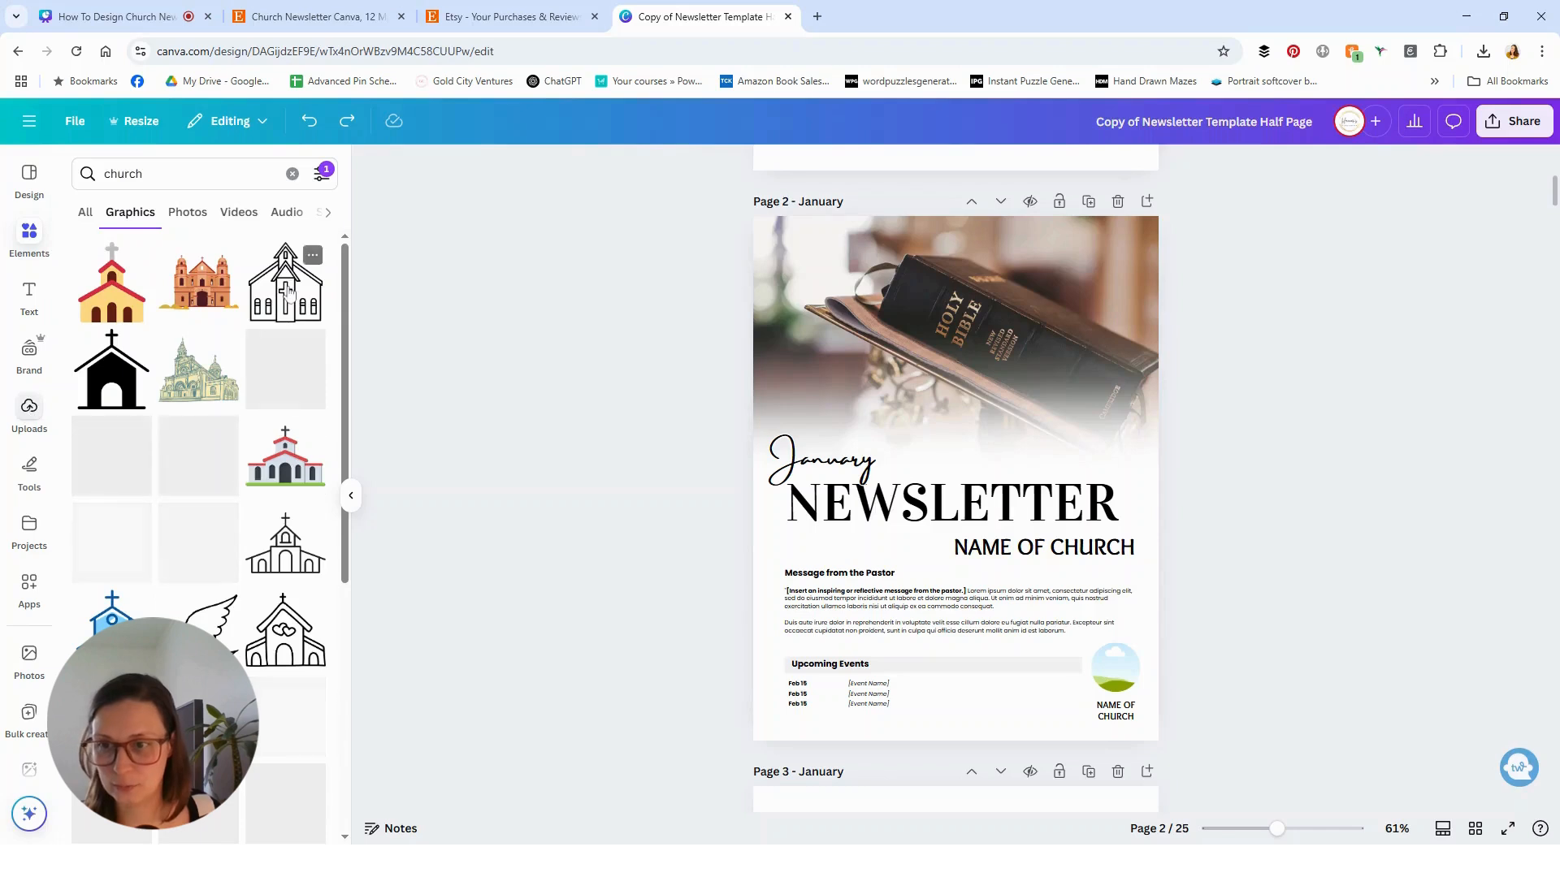
{"action": "left_click_drag", "start_coordinate": [779, 611], "coordinate": [1118, 667]}
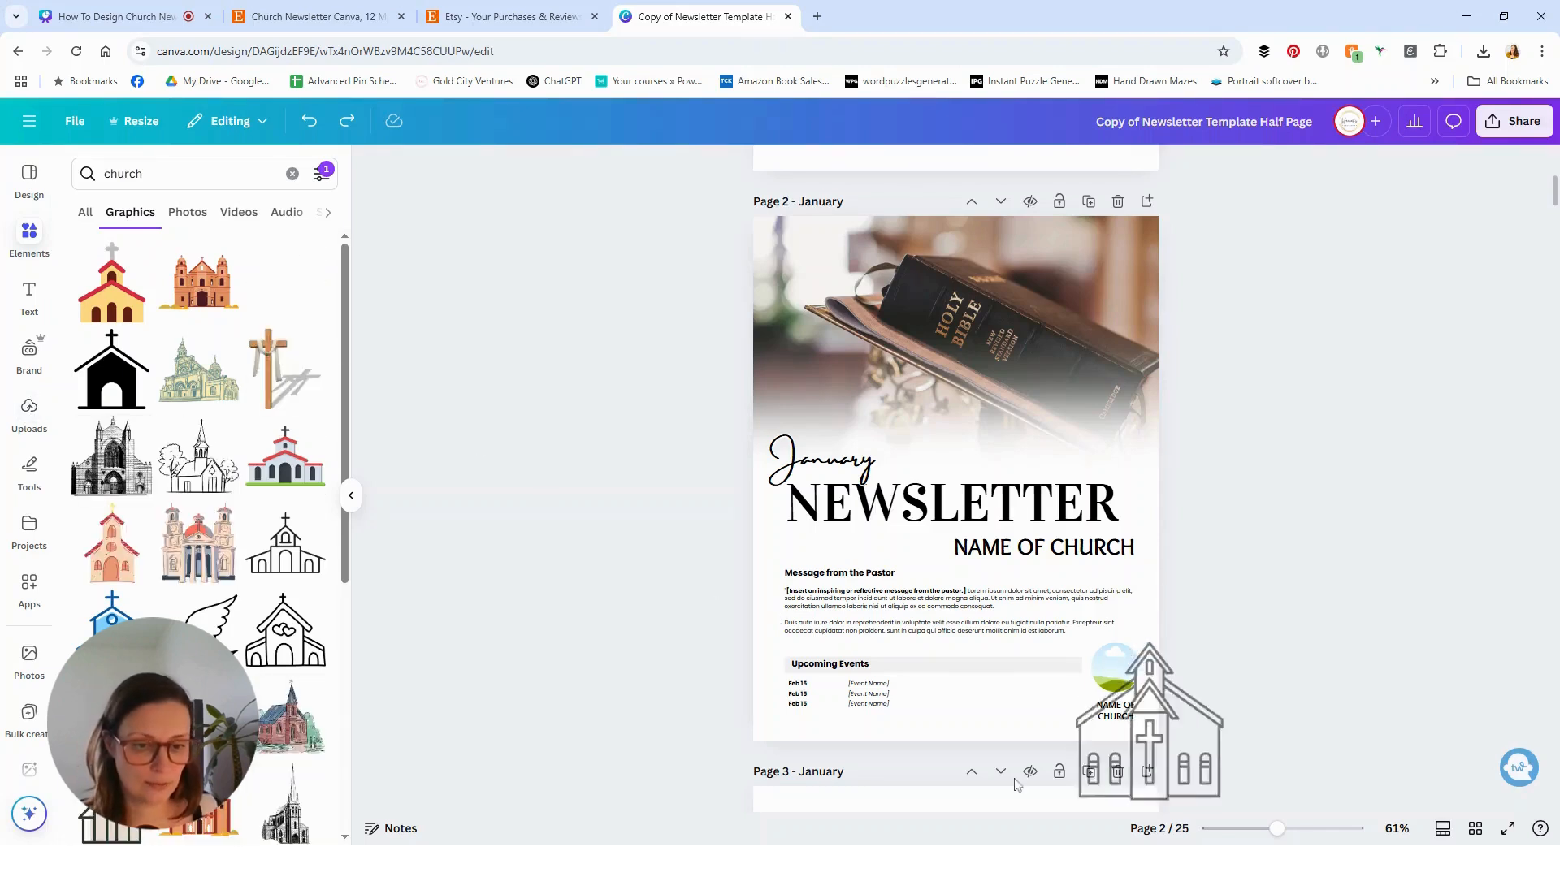
{"action": "left_click", "coordinate": [1122, 667]}
{"action": "key", "text": "Escape"}
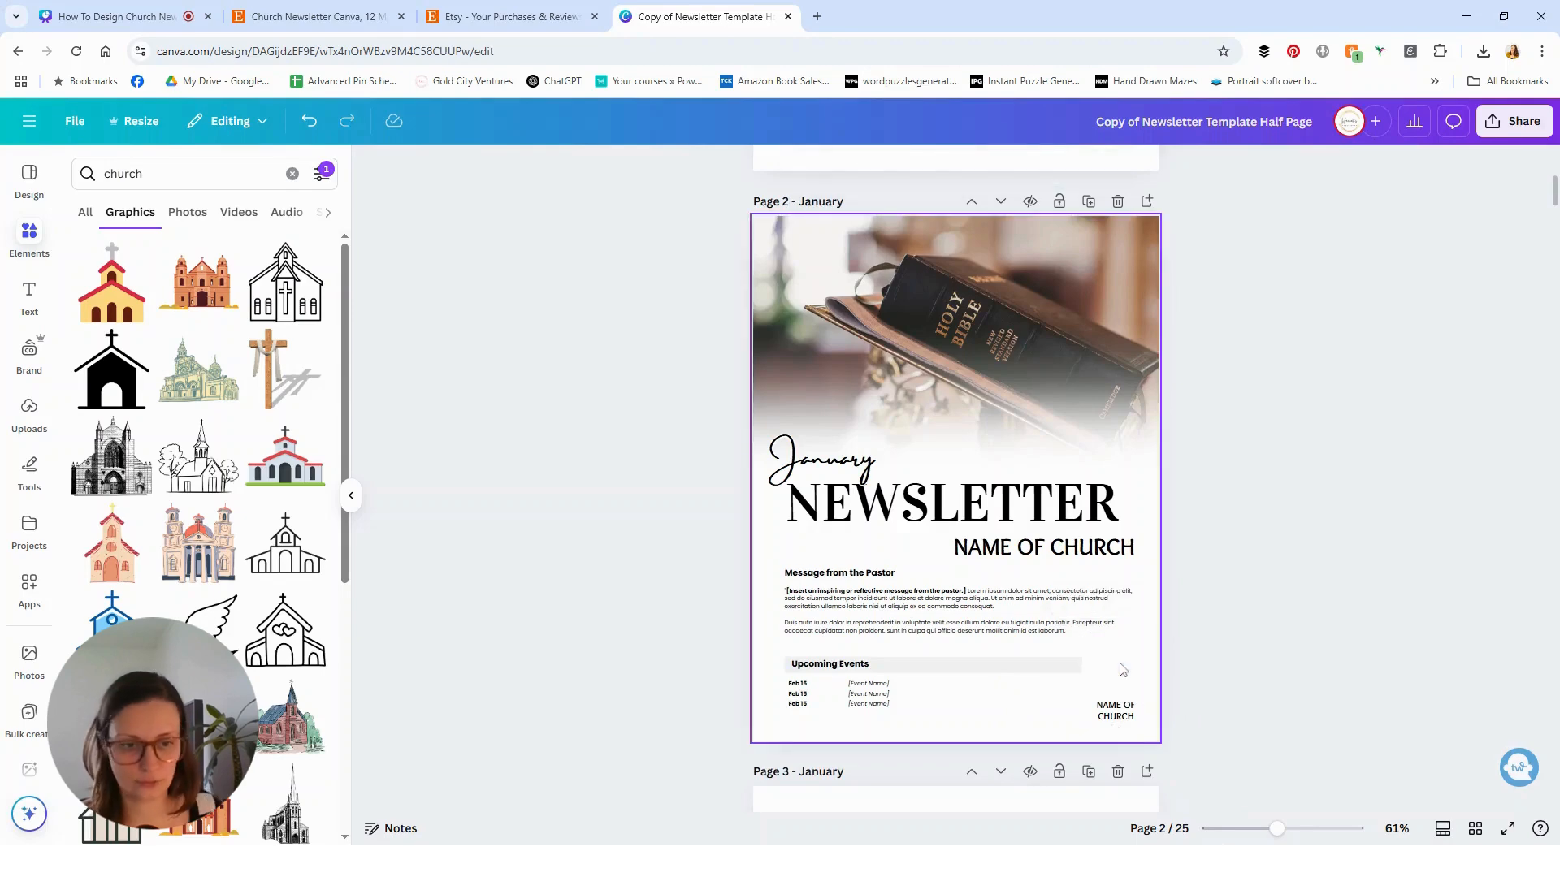
Add the outlined church graphic with a cross on its door to the January page and shrink it to logo size
{"action": "left_click", "coordinate": [286, 282]}
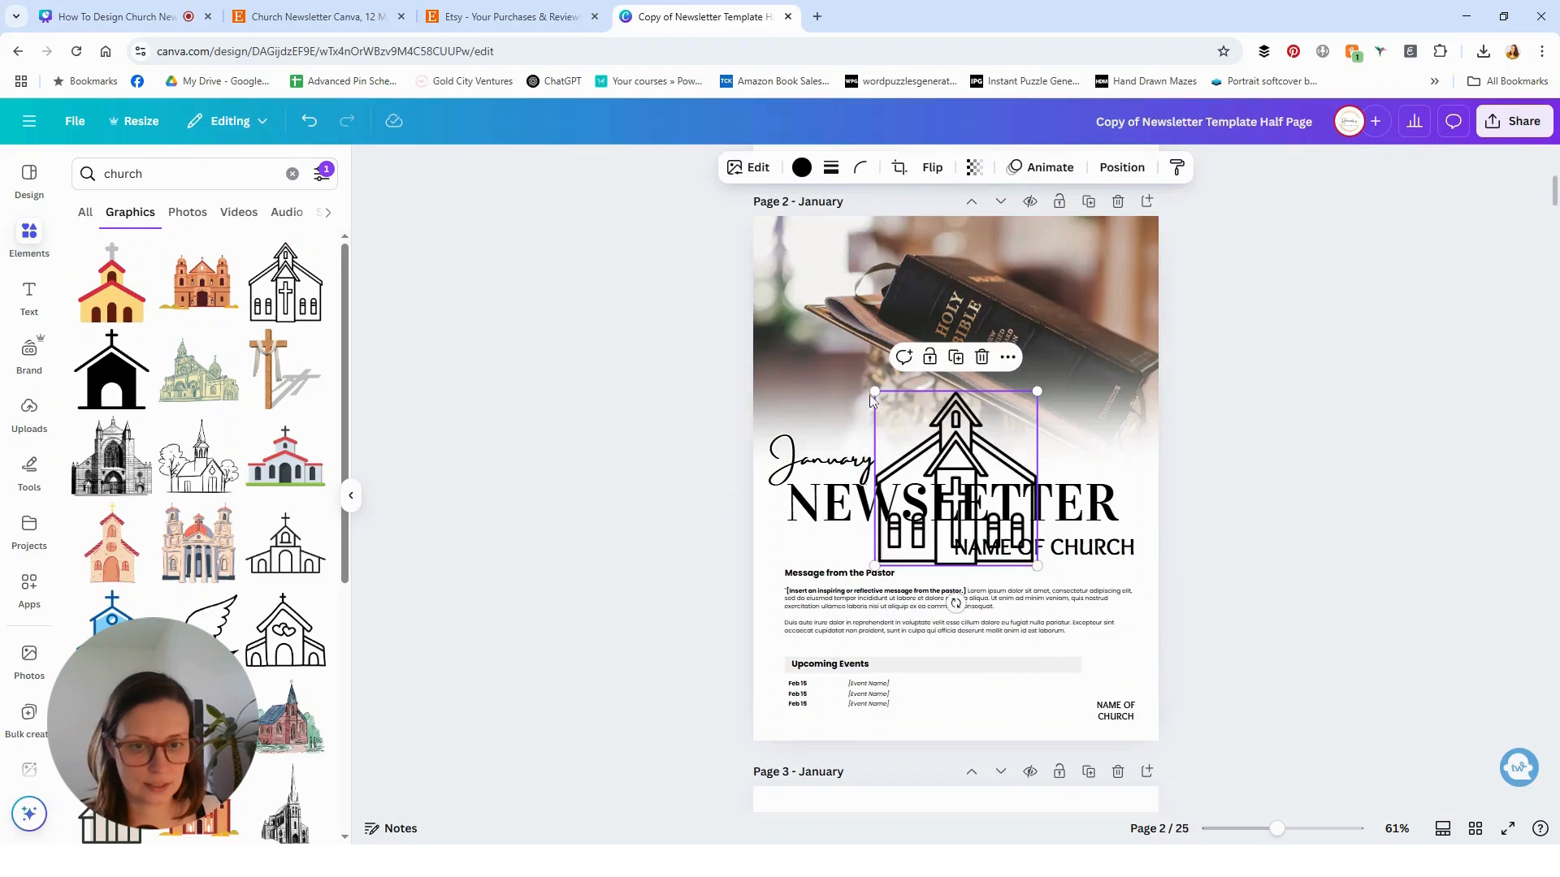
{"action": "left_click_drag", "start_coordinate": [875, 392], "coordinate": [904, 423]}
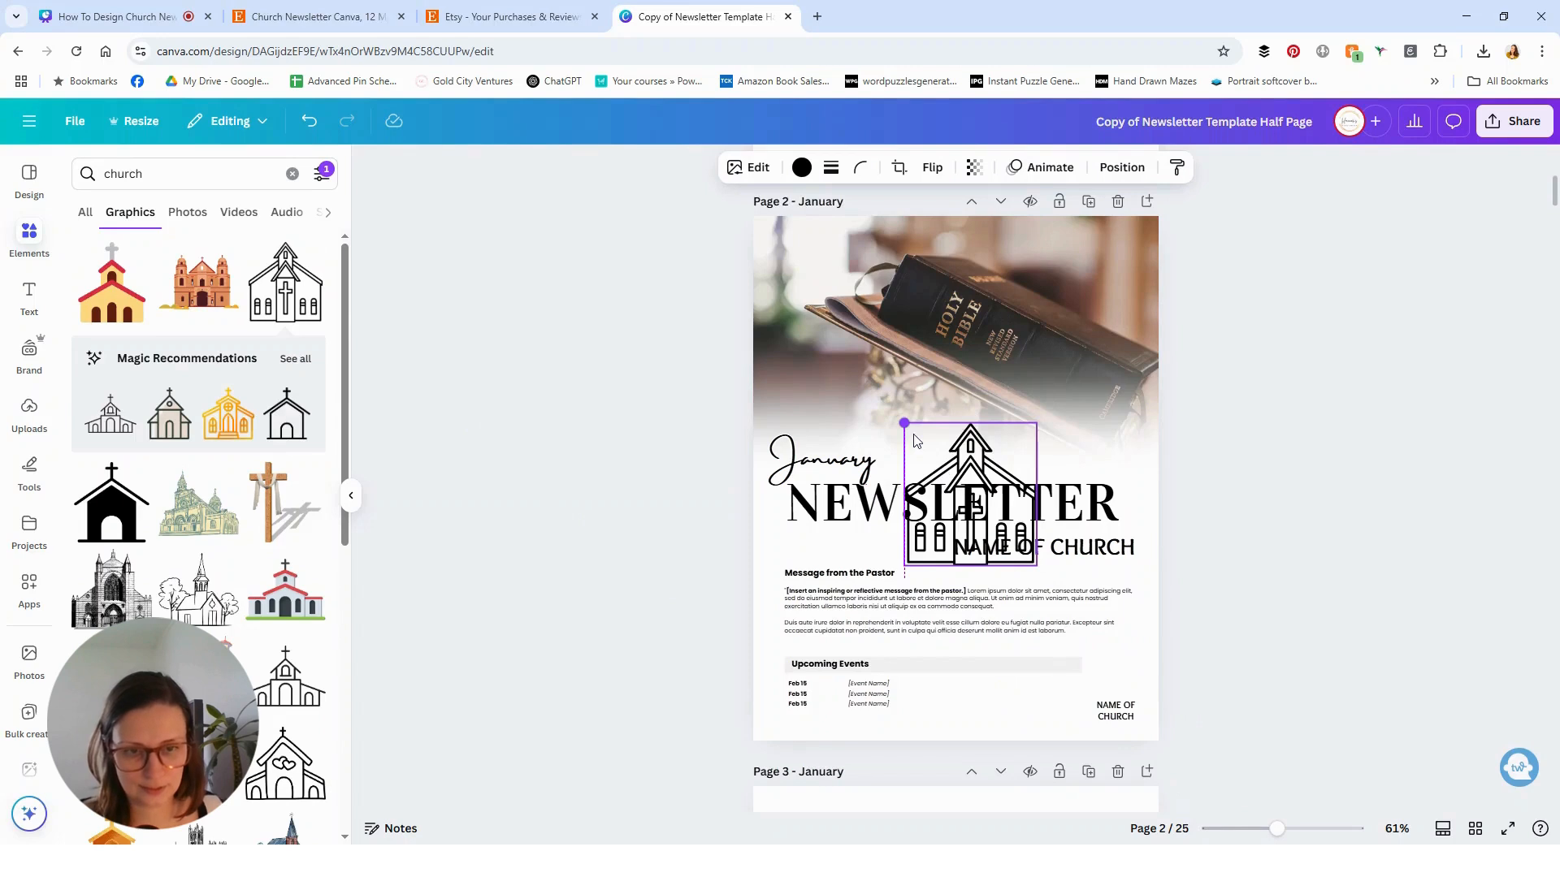
{"action": "left_click_drag", "start_coordinate": [904, 423], "coordinate": [966, 489]}
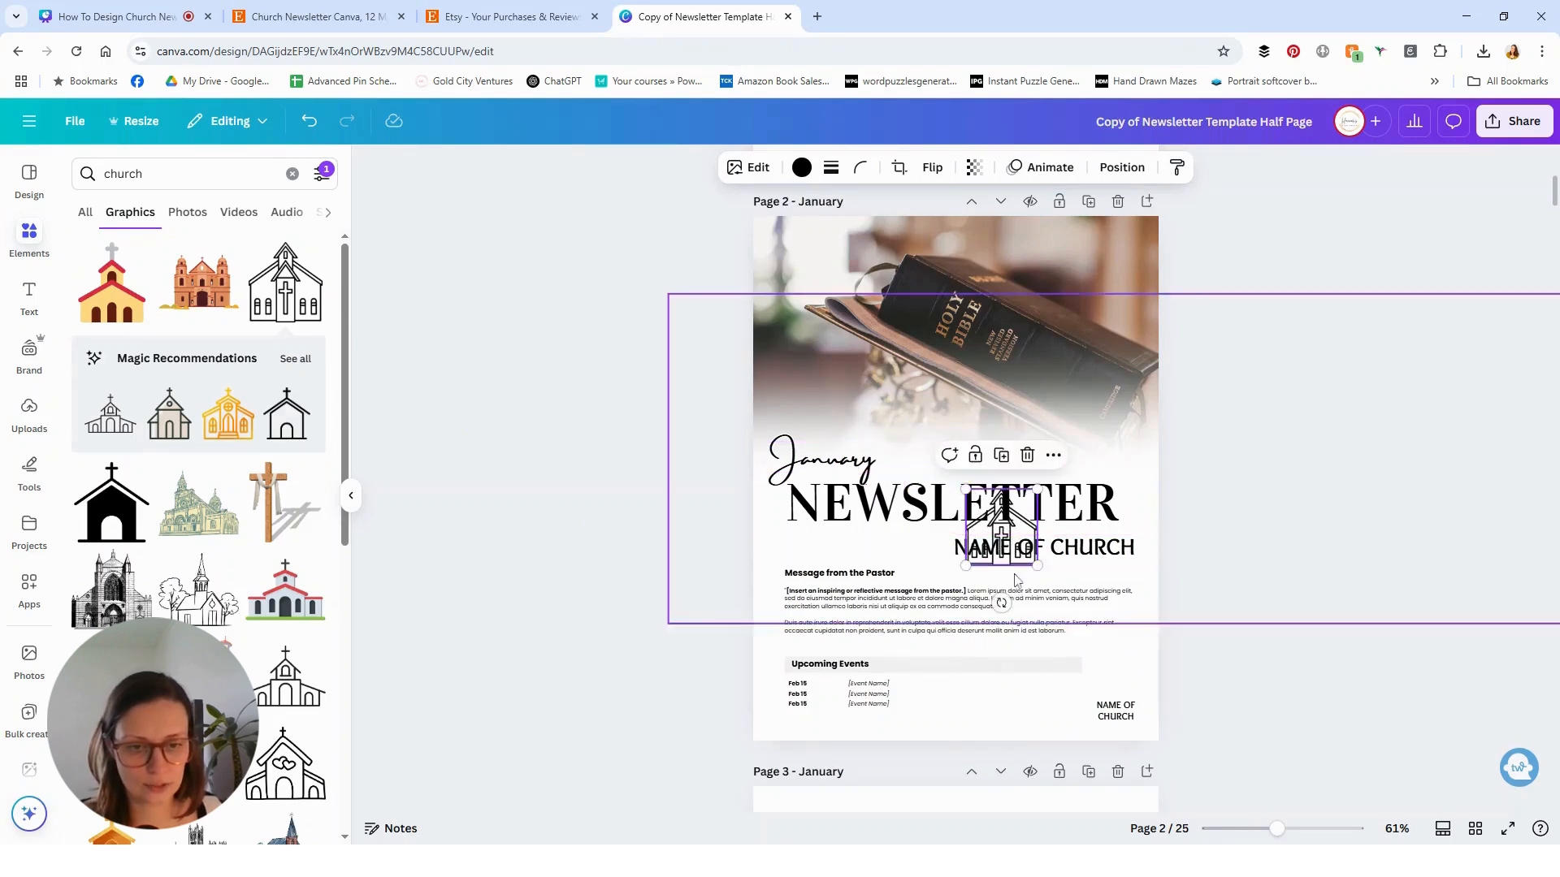
{"action": "left_click", "coordinate": [1005, 533]}
{"action": "key", "text": "ctrl+z"}
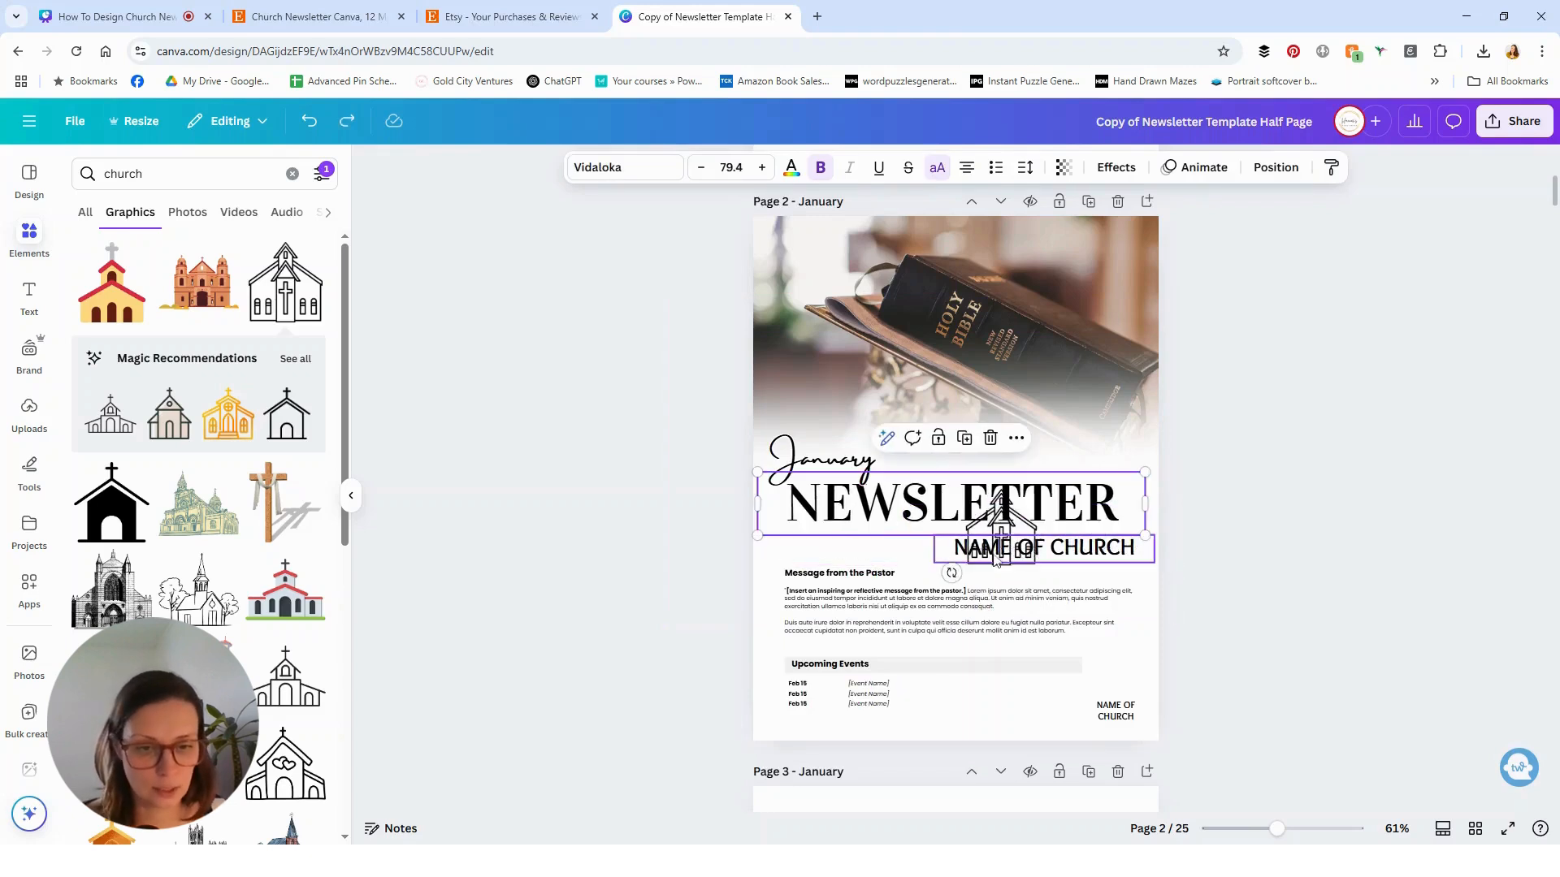
Bring the church graphic to the top of the January page's layers and place it directly above the small church name beside Upcoming Events
{"action": "left_click", "coordinate": [1081, 557]}
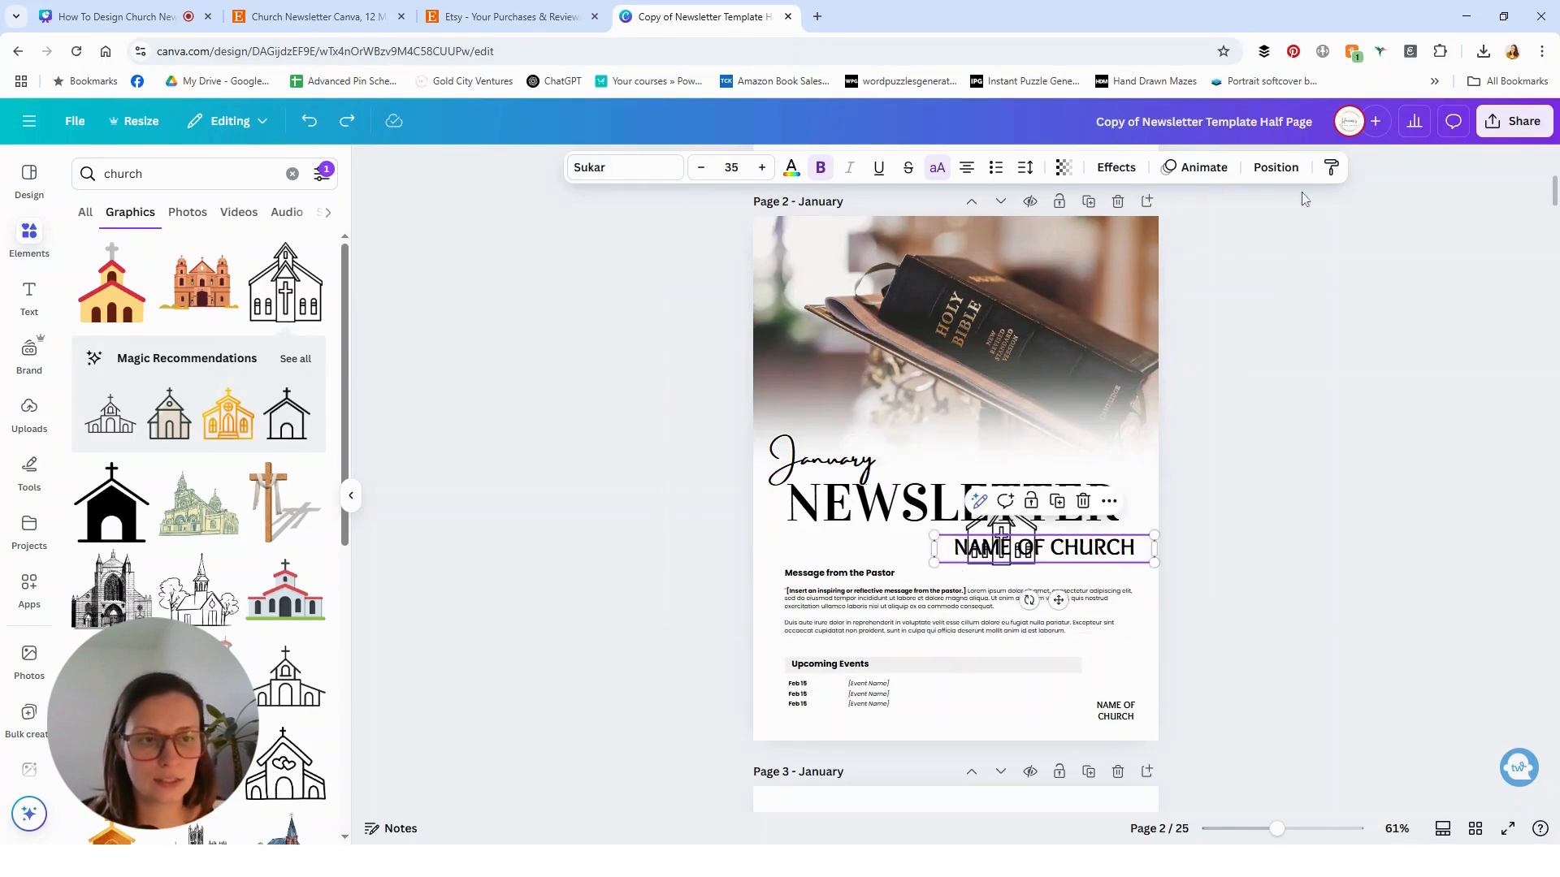
{"action": "left_click", "coordinate": [1274, 171]}
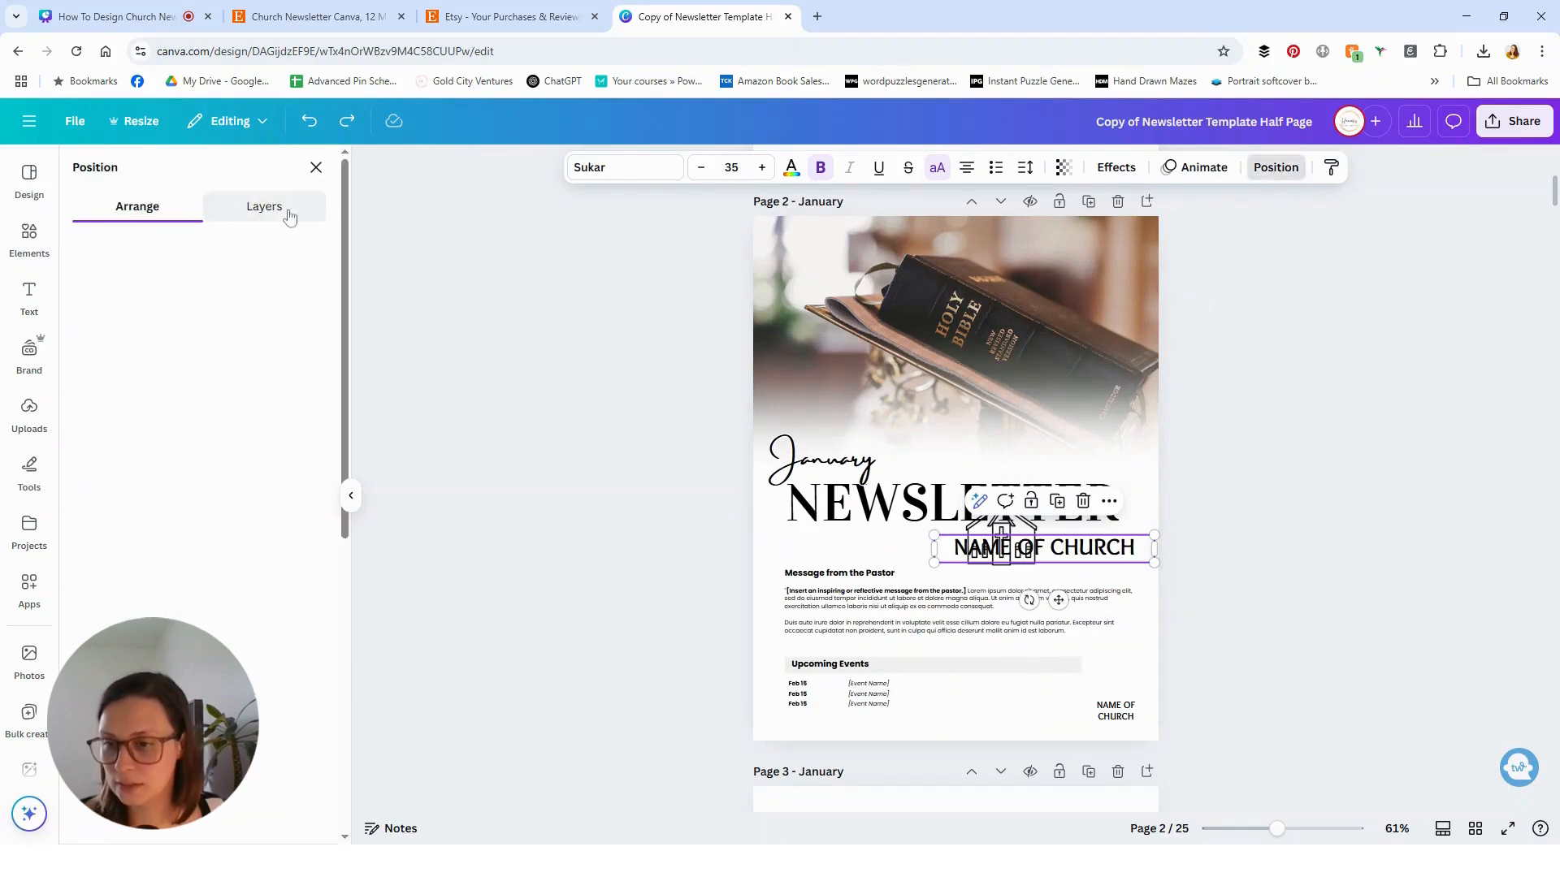
{"action": "left_click", "coordinate": [290, 214]}
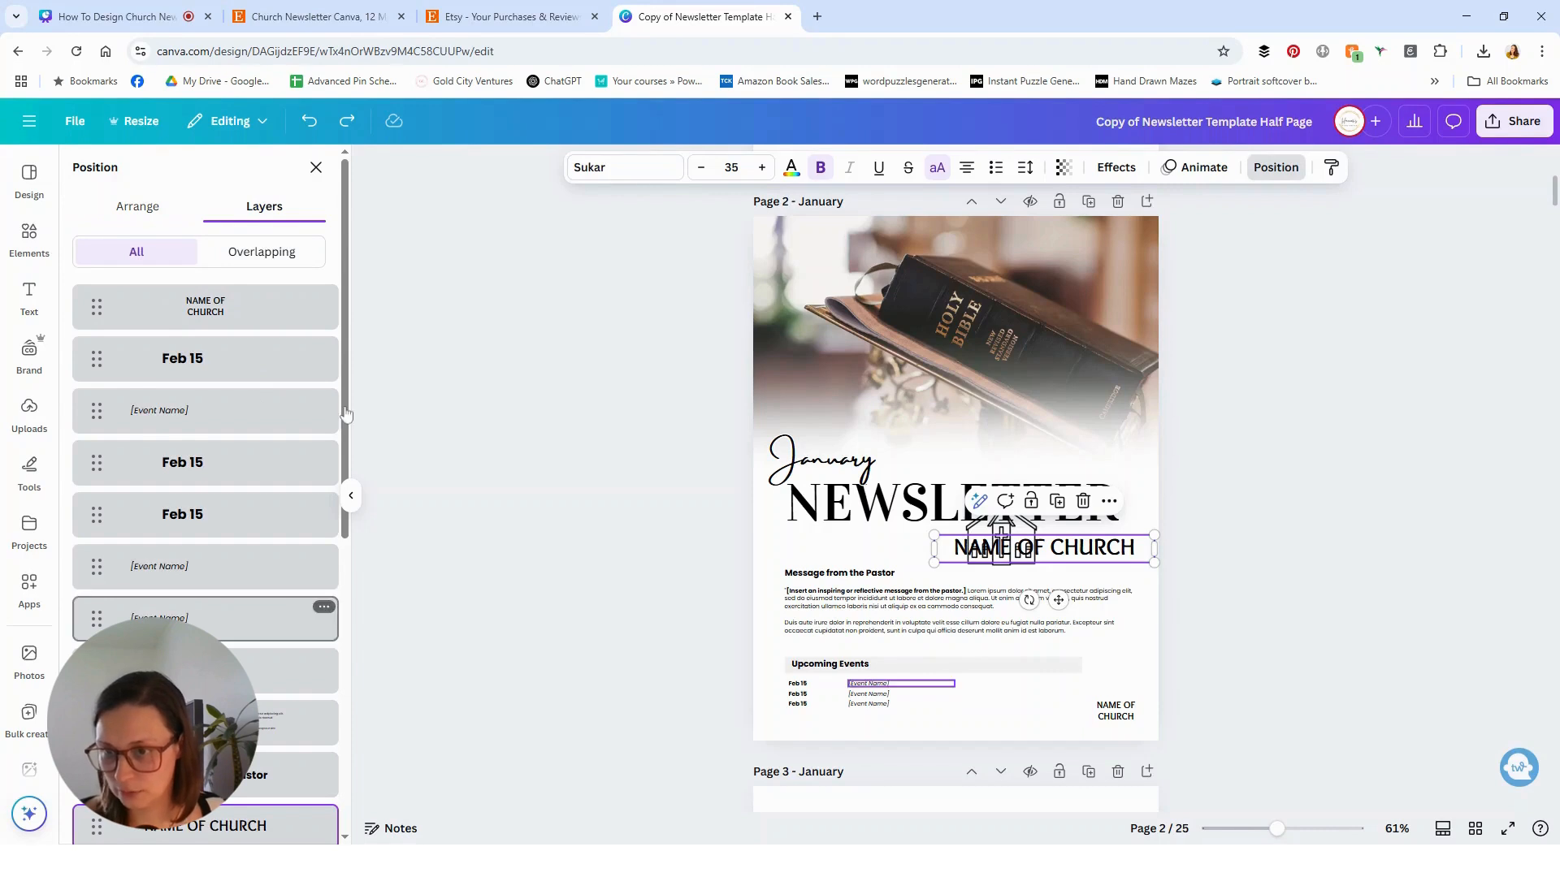
{"action": "scroll", "coordinate": [346, 415], "scroll_direction": "down", "scroll_amount": 5}
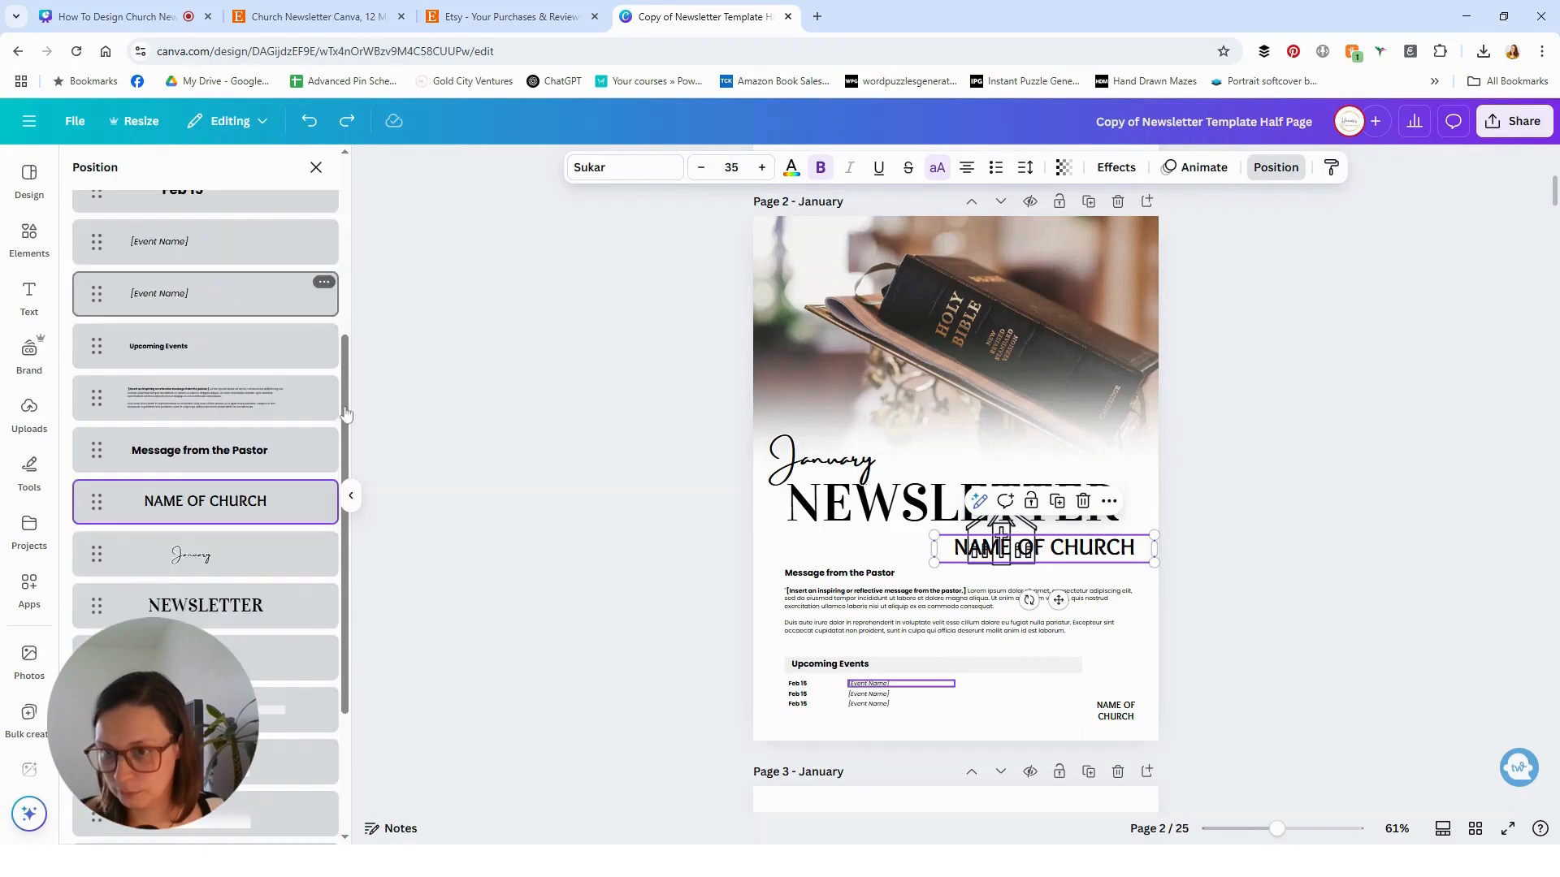
{"action": "left_click", "coordinate": [236, 652]}
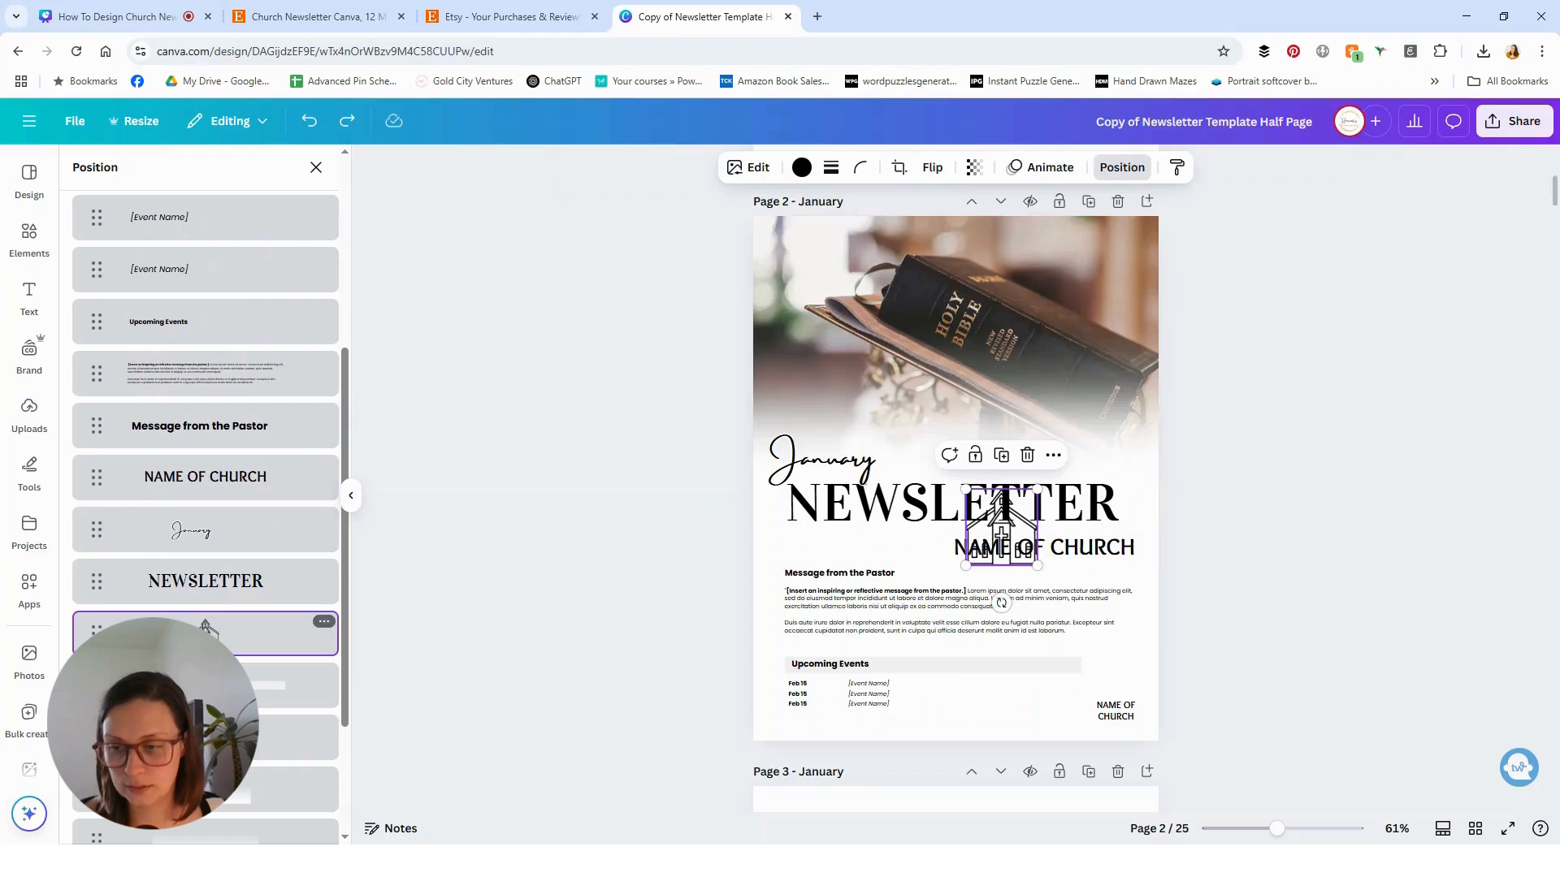
{"action": "left_click_drag", "start_coordinate": [205, 627], "coordinate": [203, 306]}
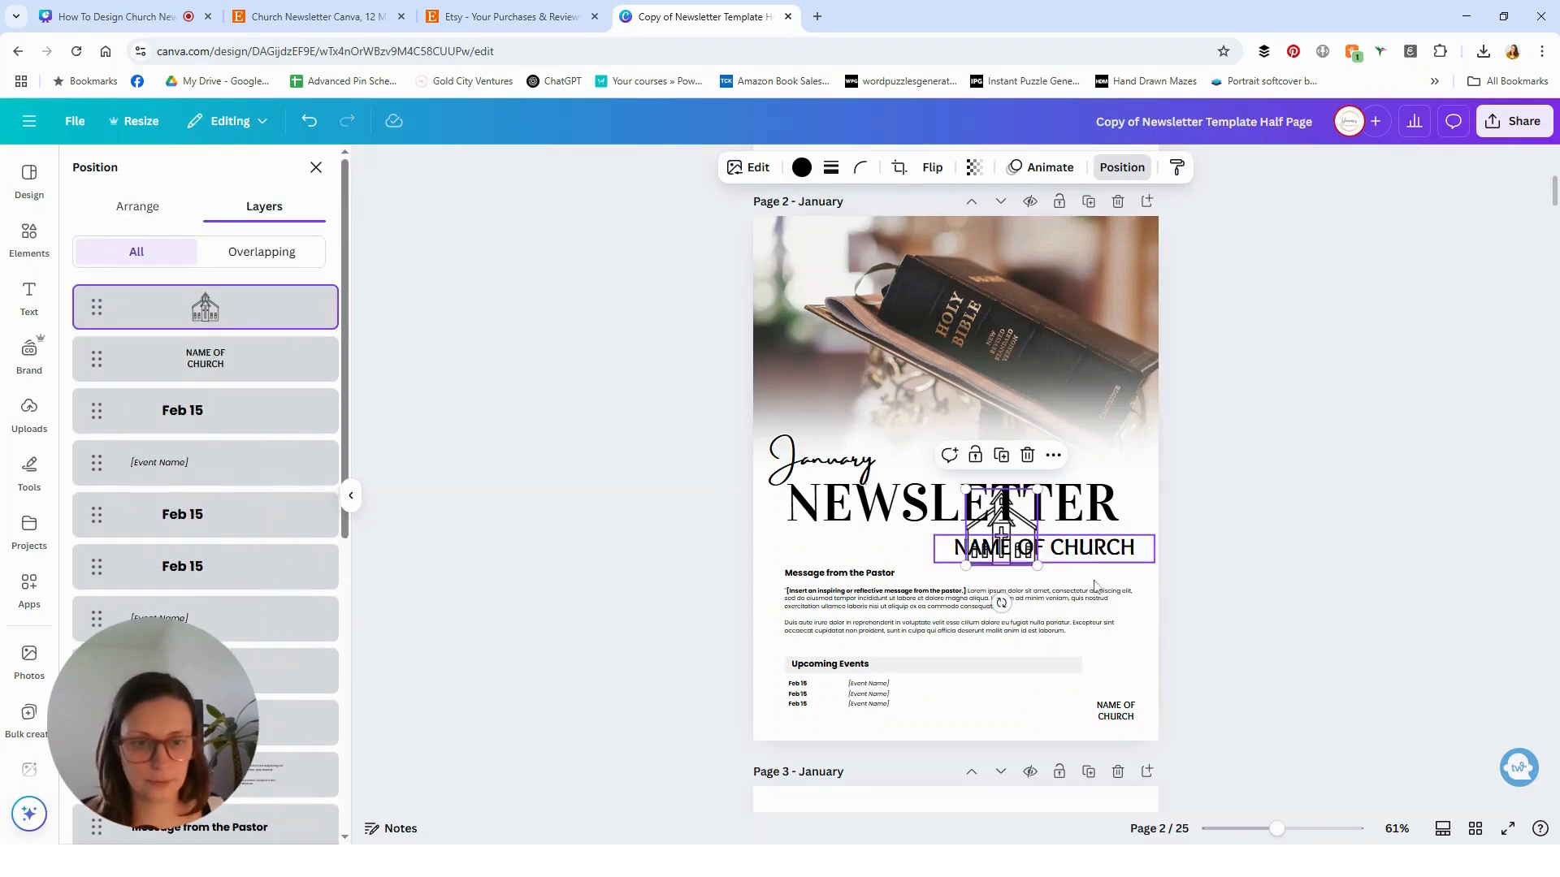
{"action": "left_click_drag", "start_coordinate": [1006, 528], "coordinate": [1095, 652]}
{"action": "left_click", "coordinate": [1302, 711]}
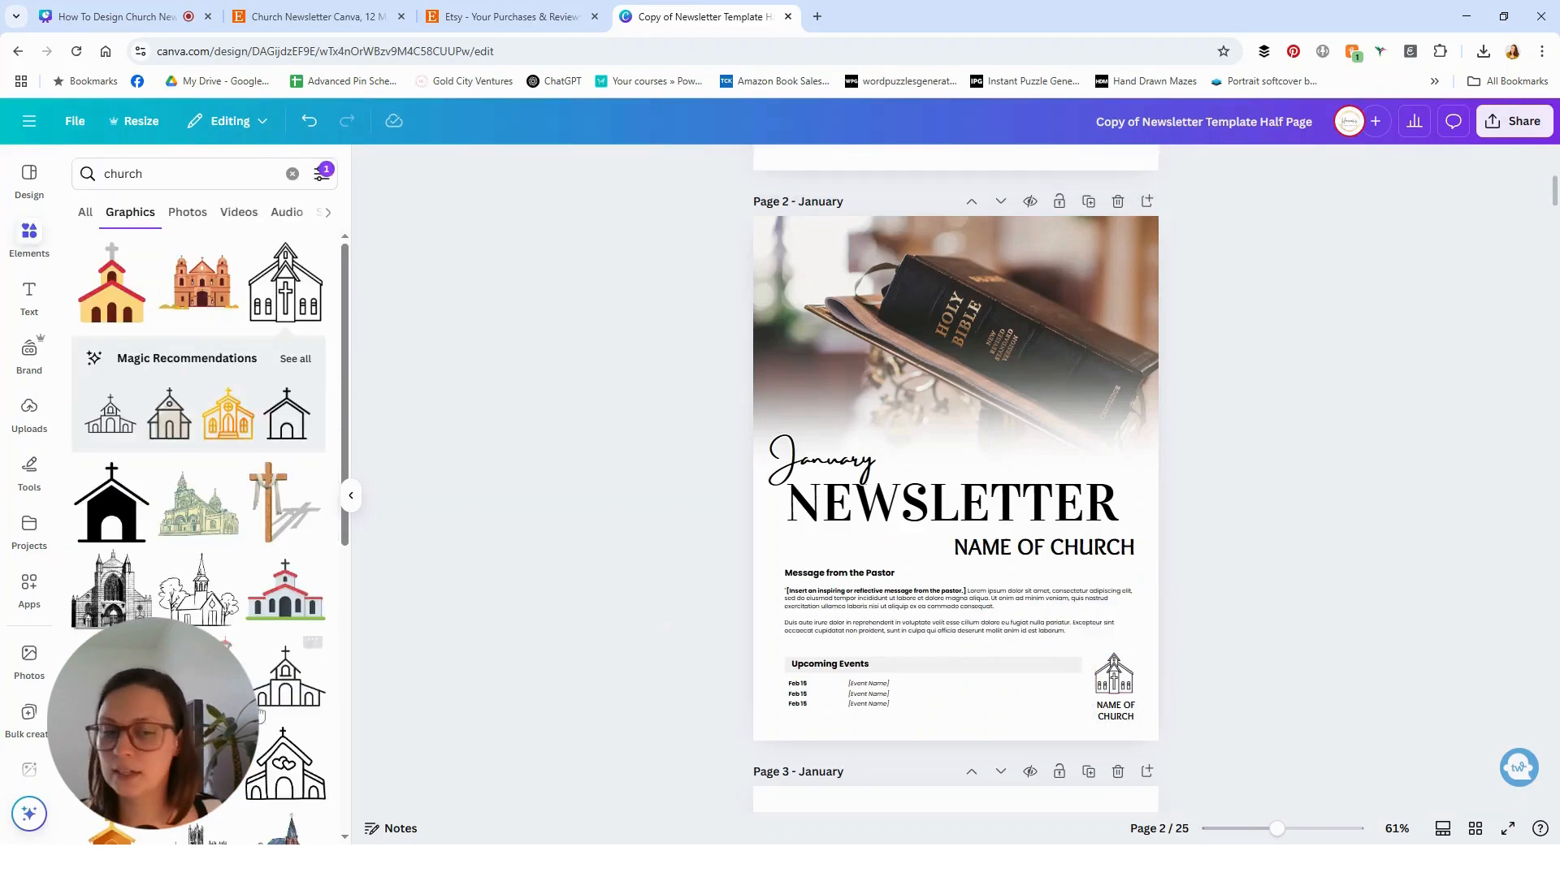
Find every "name of church" in the design and replace all of them with "Saint Leo Church"
{"action": "double_click", "coordinate": [1026, 561]}
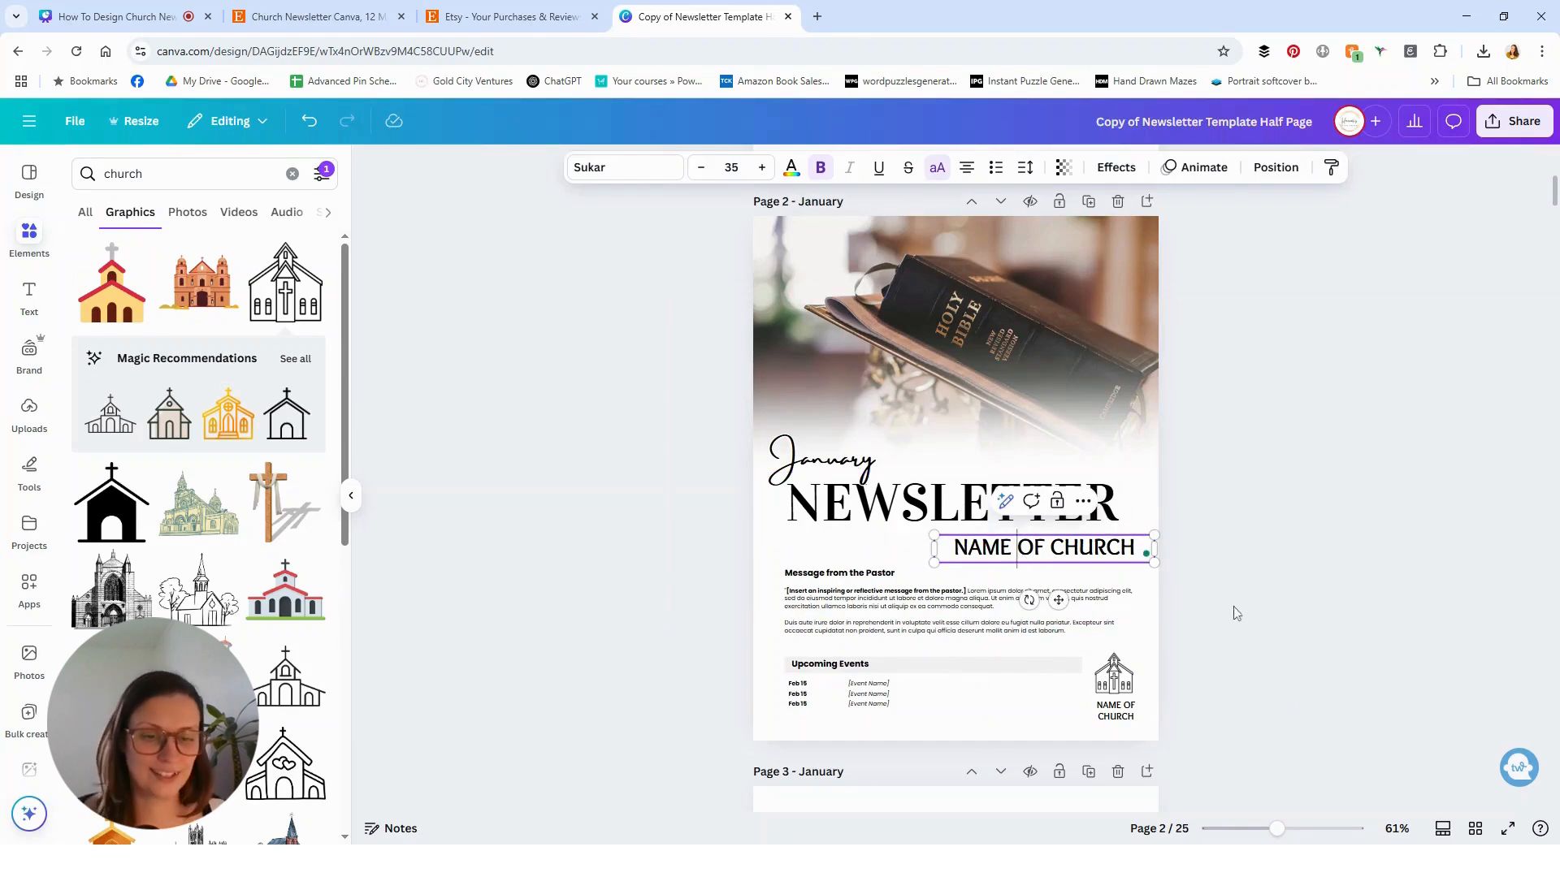
{"action": "key", "text": "ctrl+f"}
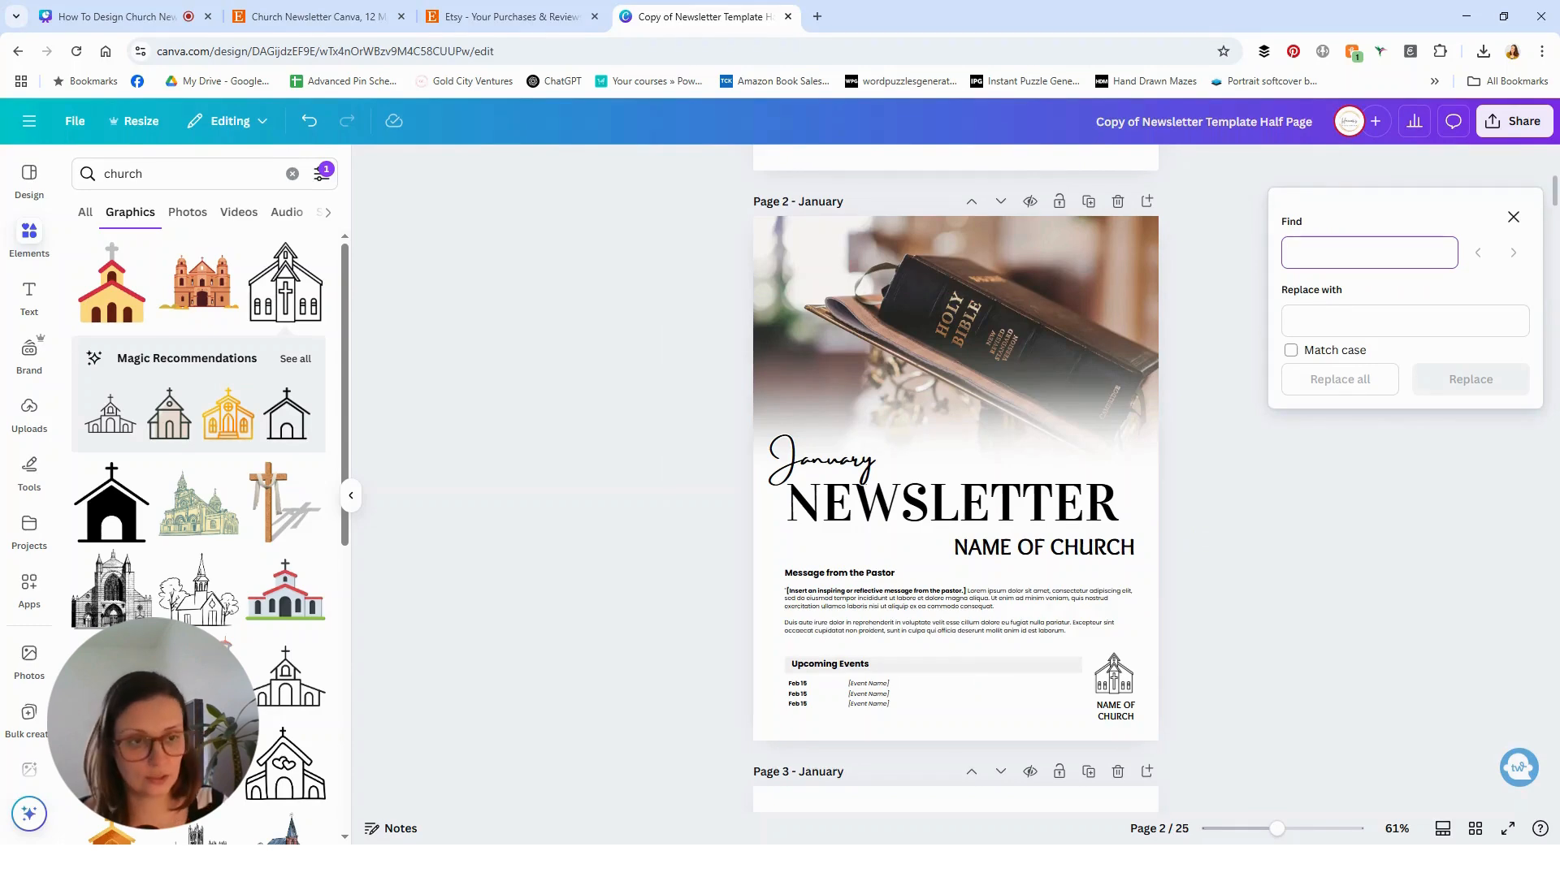
{"action": "type", "text": "nam"}
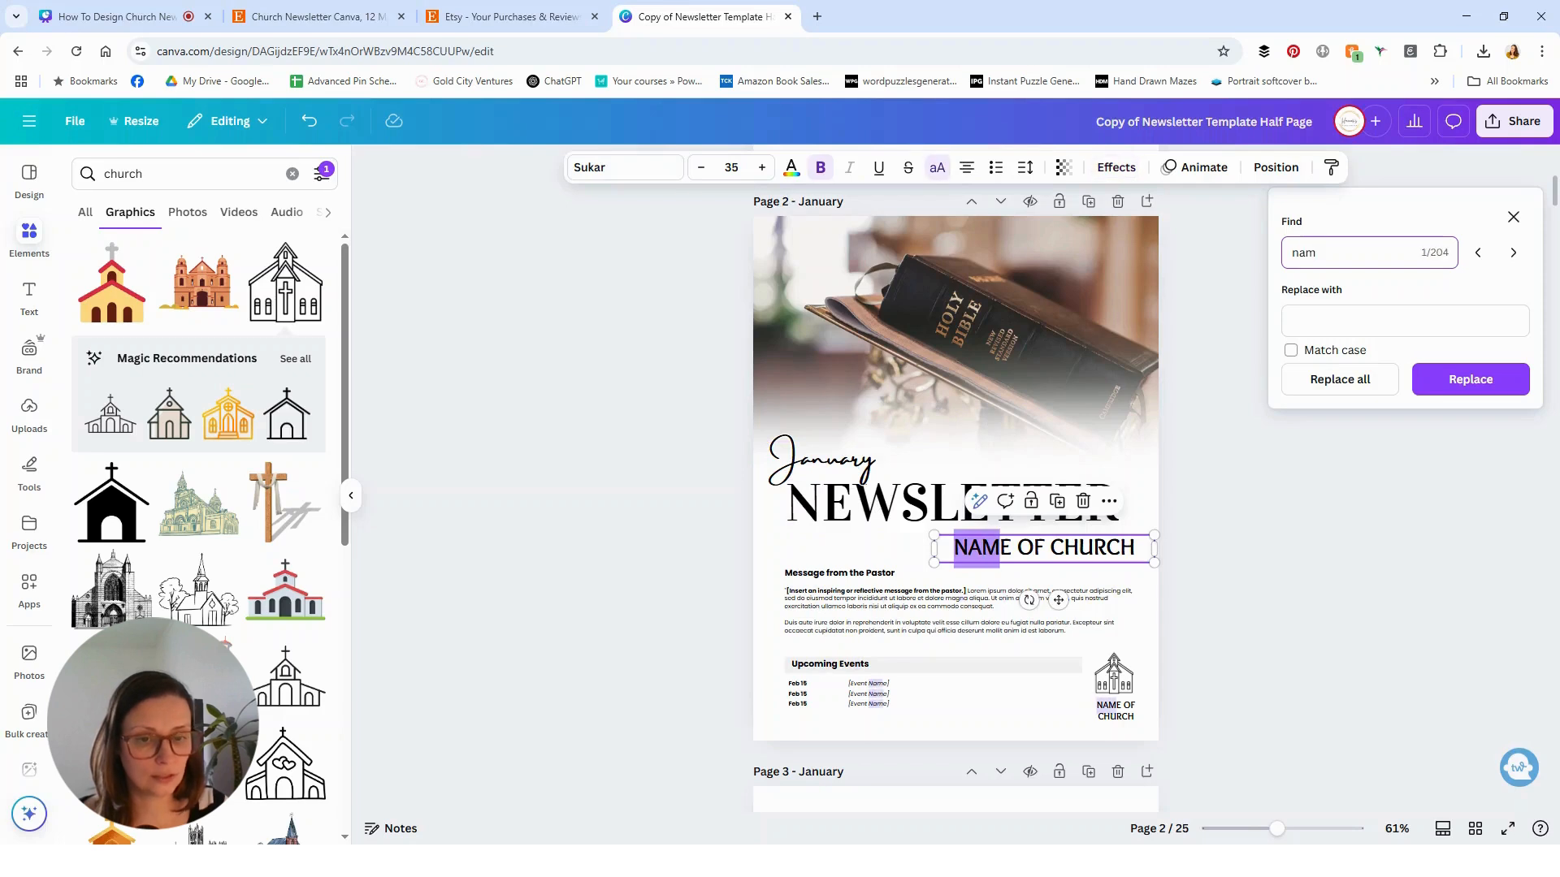
{"action": "type", "text": "e of"}
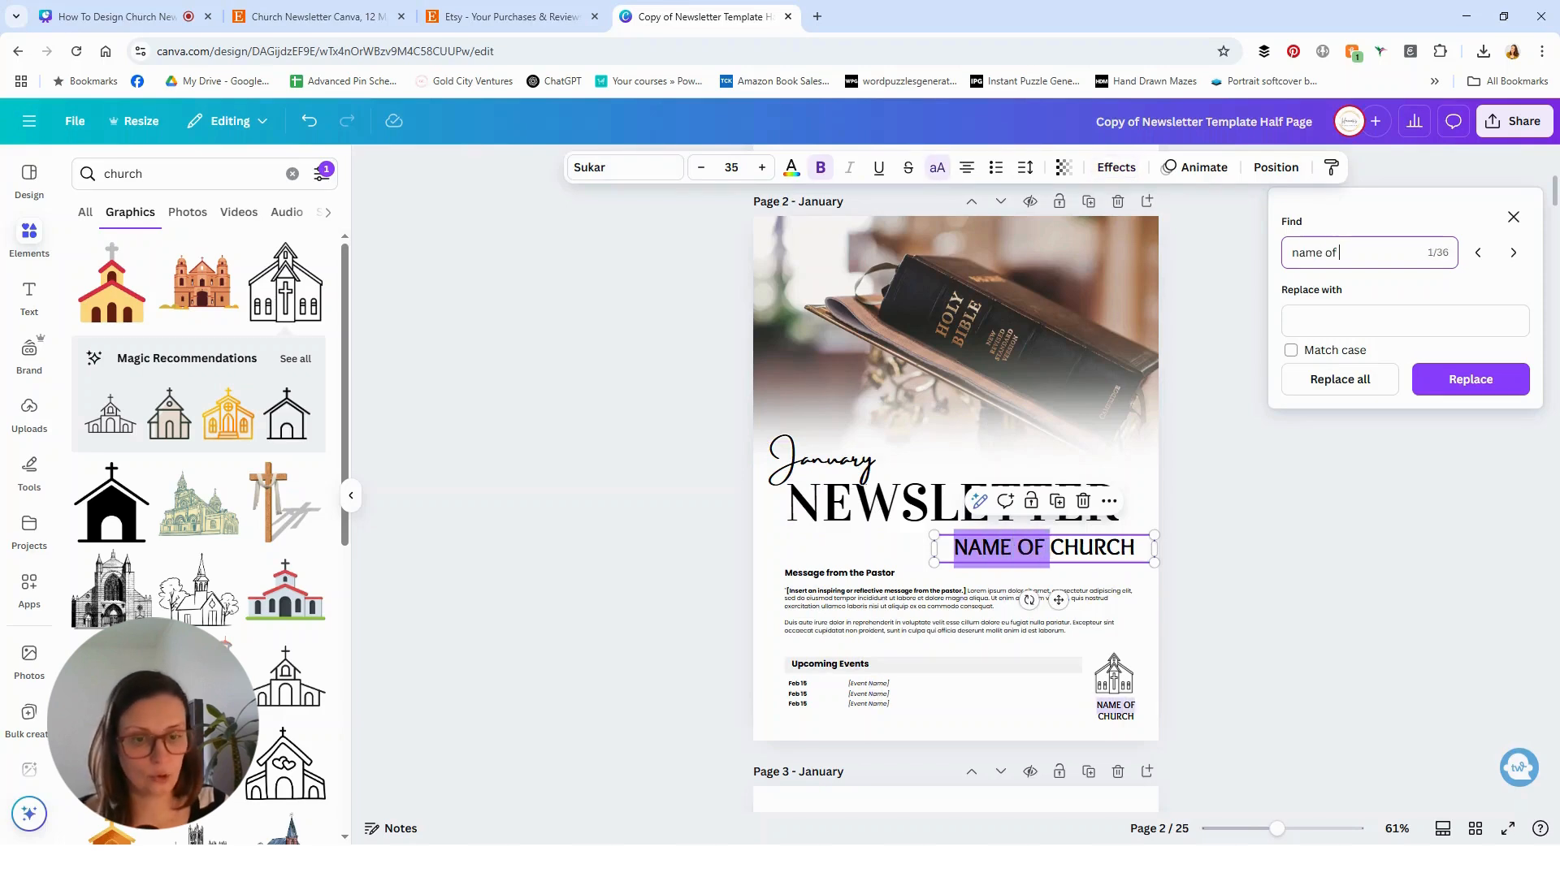
{"action": "type", "text": " church"}
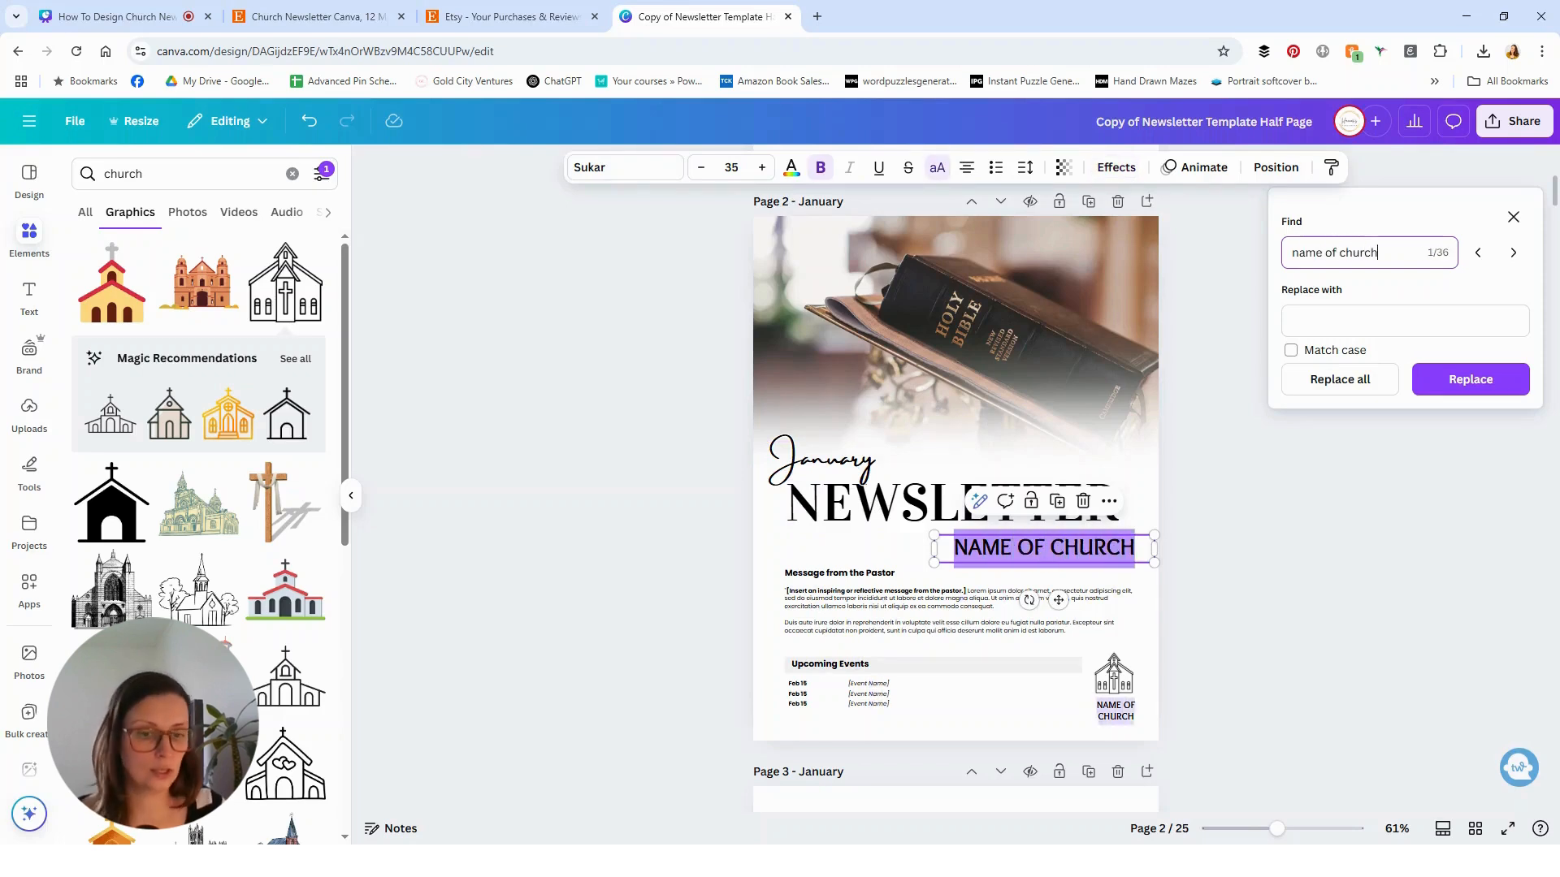
{"action": "left_click", "coordinate": [1344, 322]}
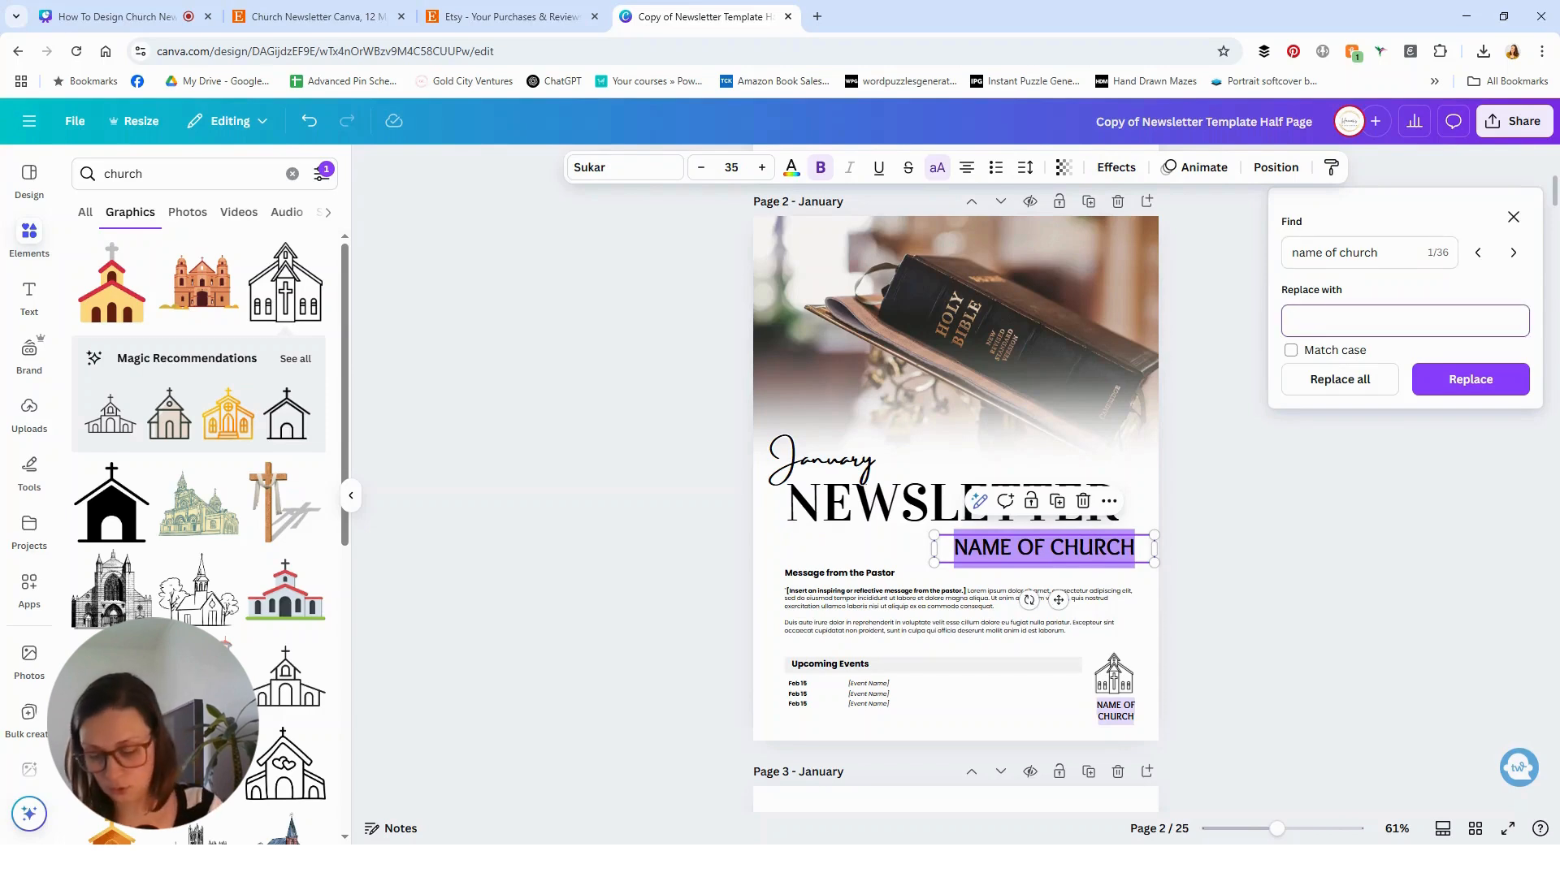
{"action": "type", "text": "Saint"}
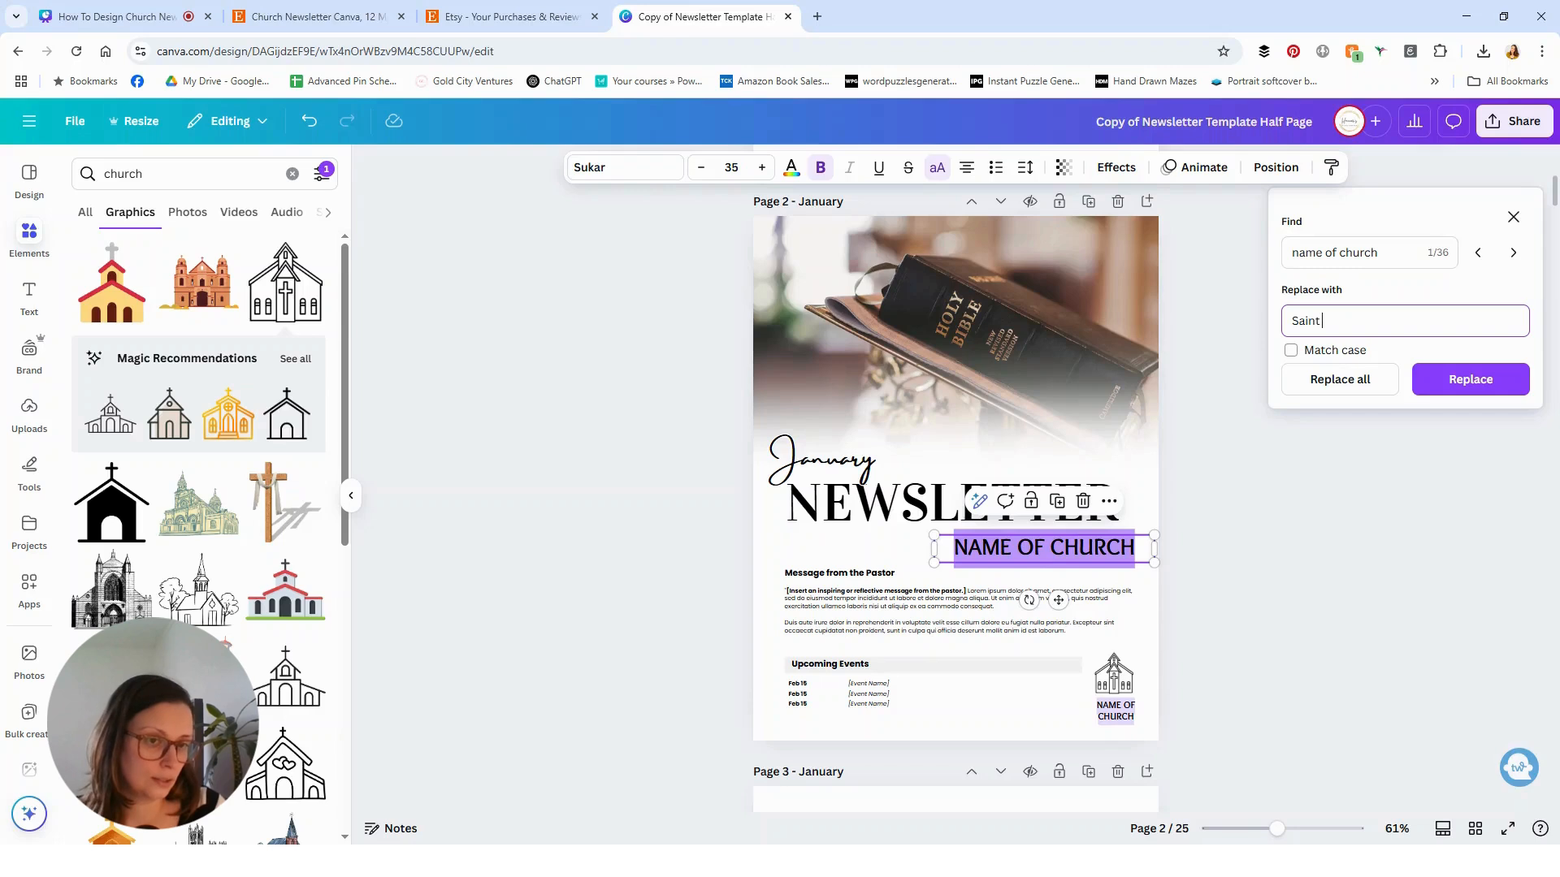
{"action": "type", "text": " Leo"}
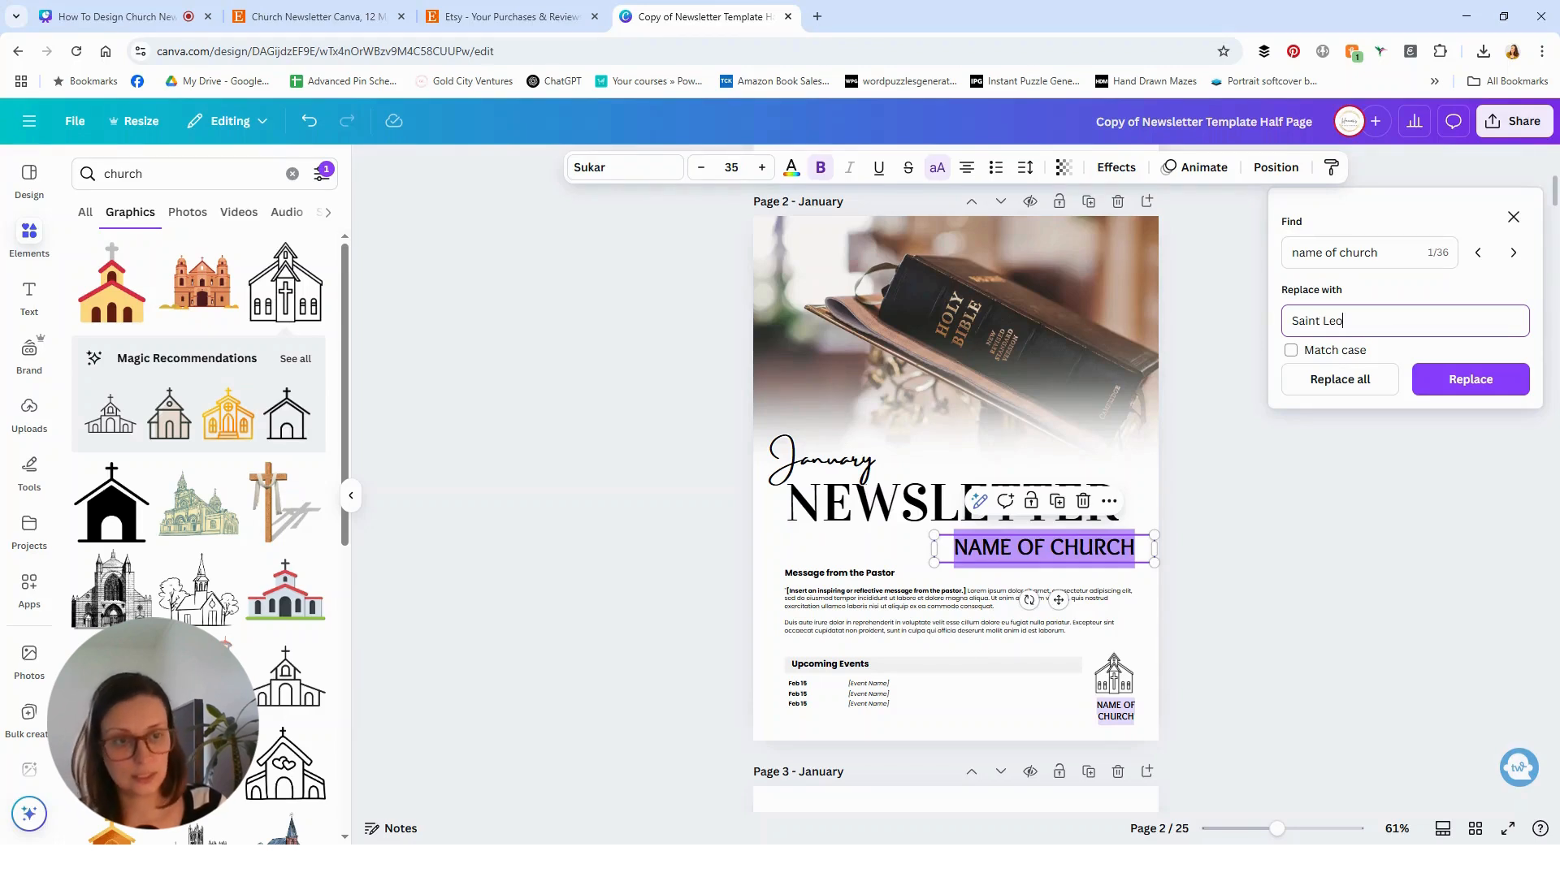
{"action": "type", "text": " Church"}
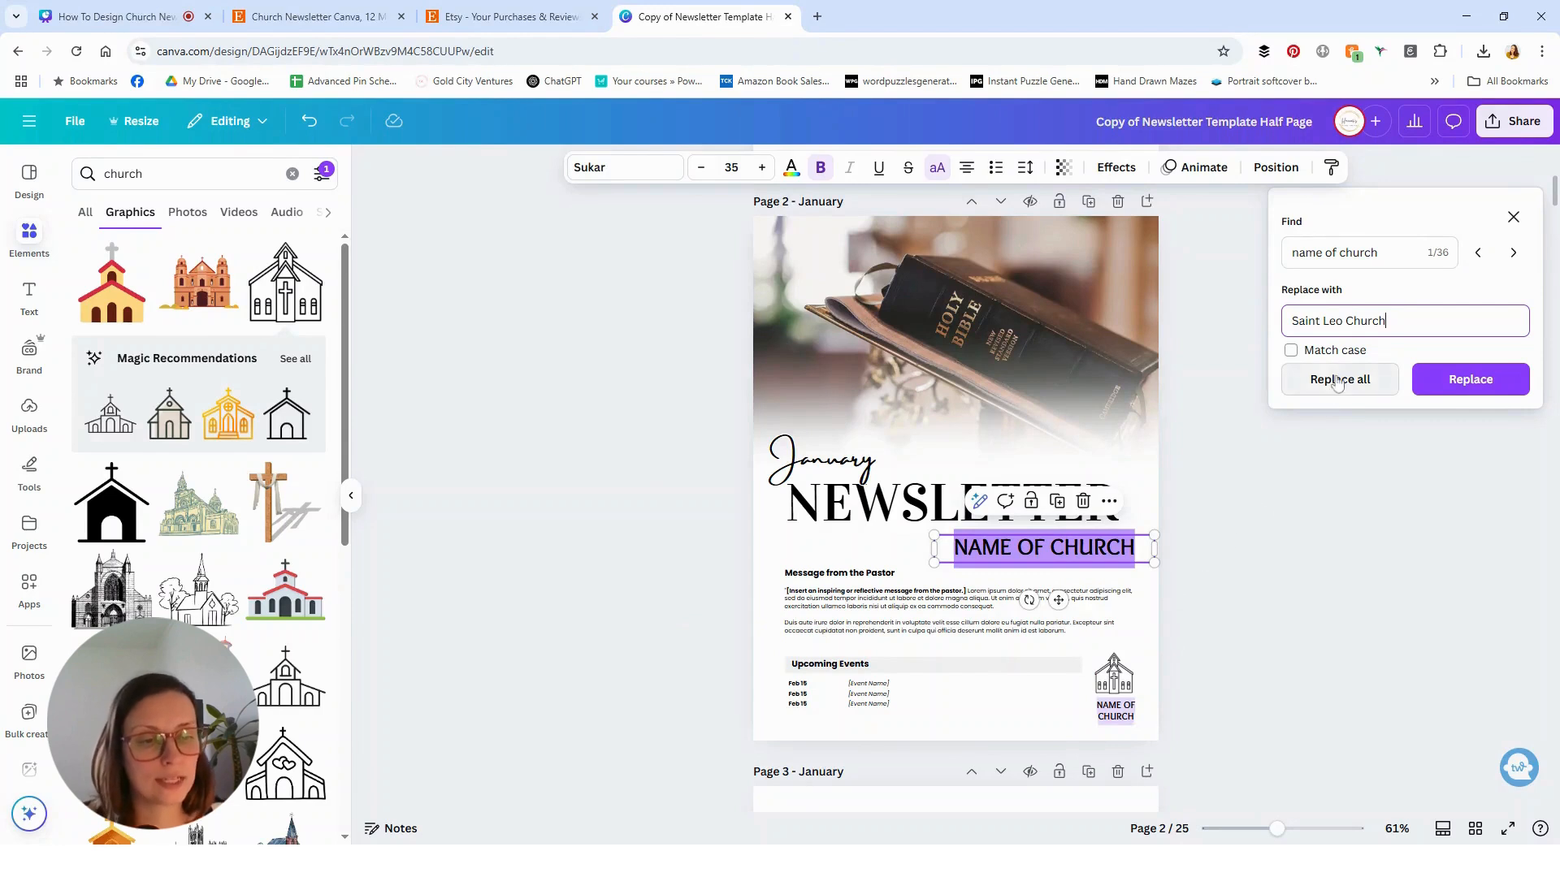
{"action": "left_click", "coordinate": [1337, 382]}
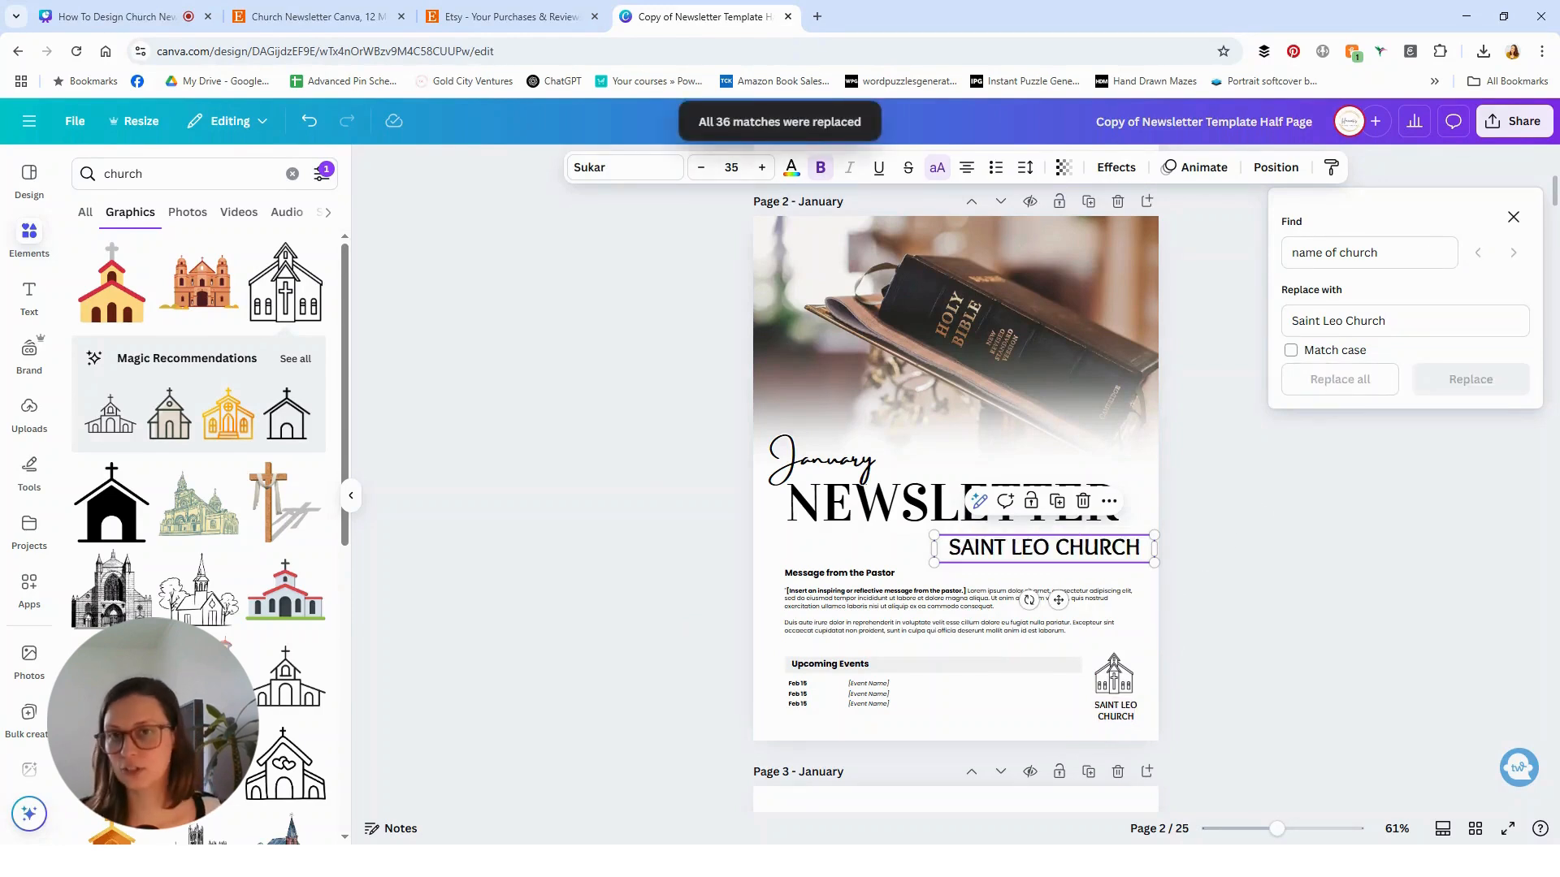
{"action": "left_click", "coordinate": [1513, 217]}
{"action": "left_click", "coordinate": [1360, 512]}
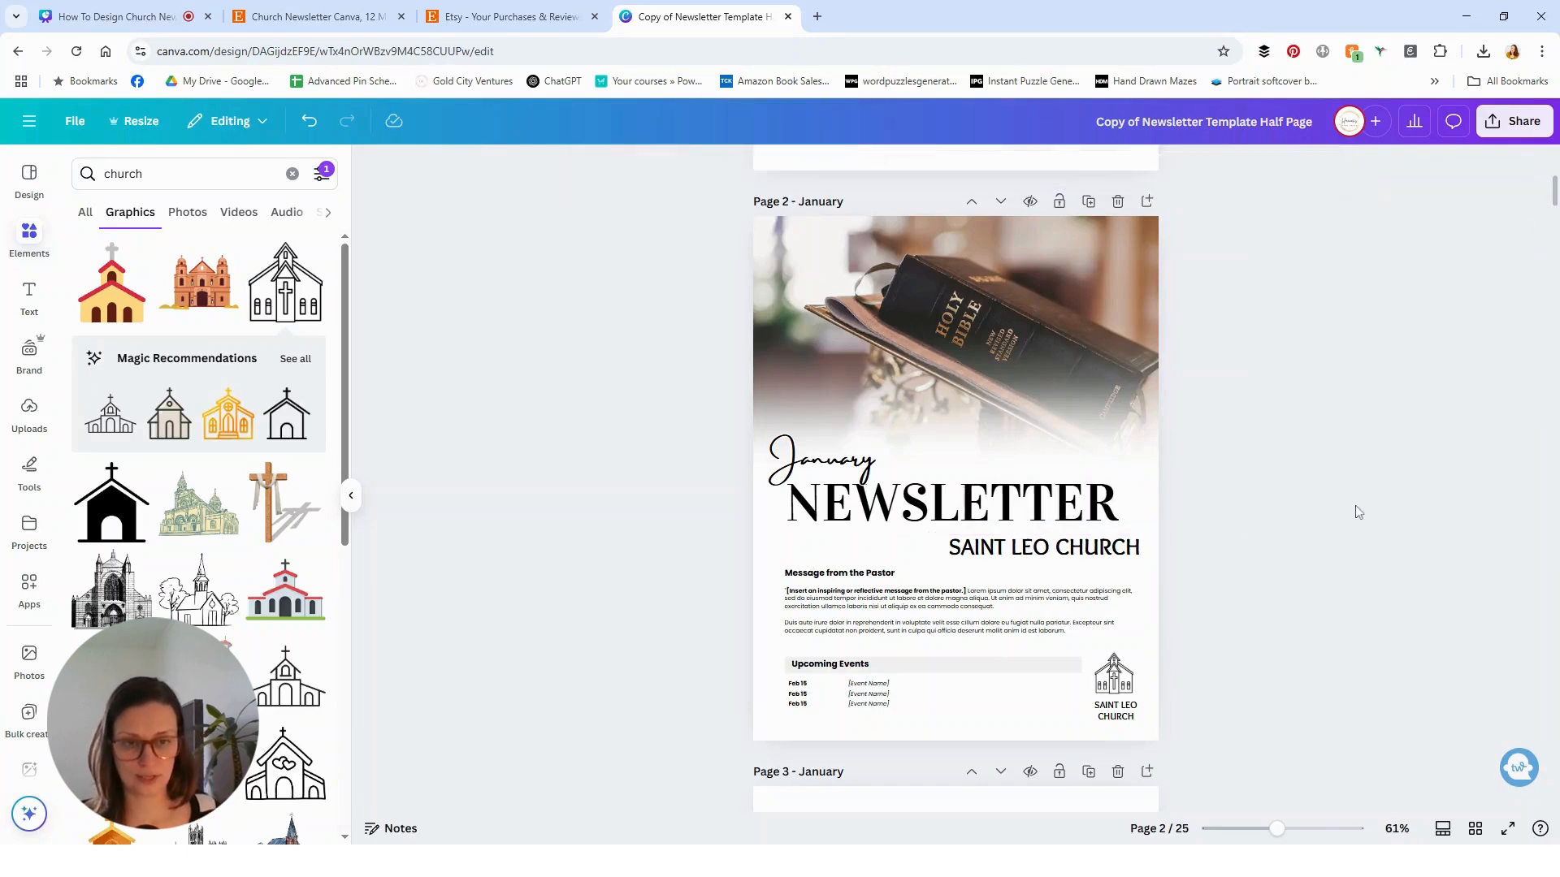
Replace the placeholder paragraphs under Message from the Pastor with "add any text you like"
{"action": "scroll", "coordinate": [658, 548], "scroll_direction": "down", "scroll_amount": 1}
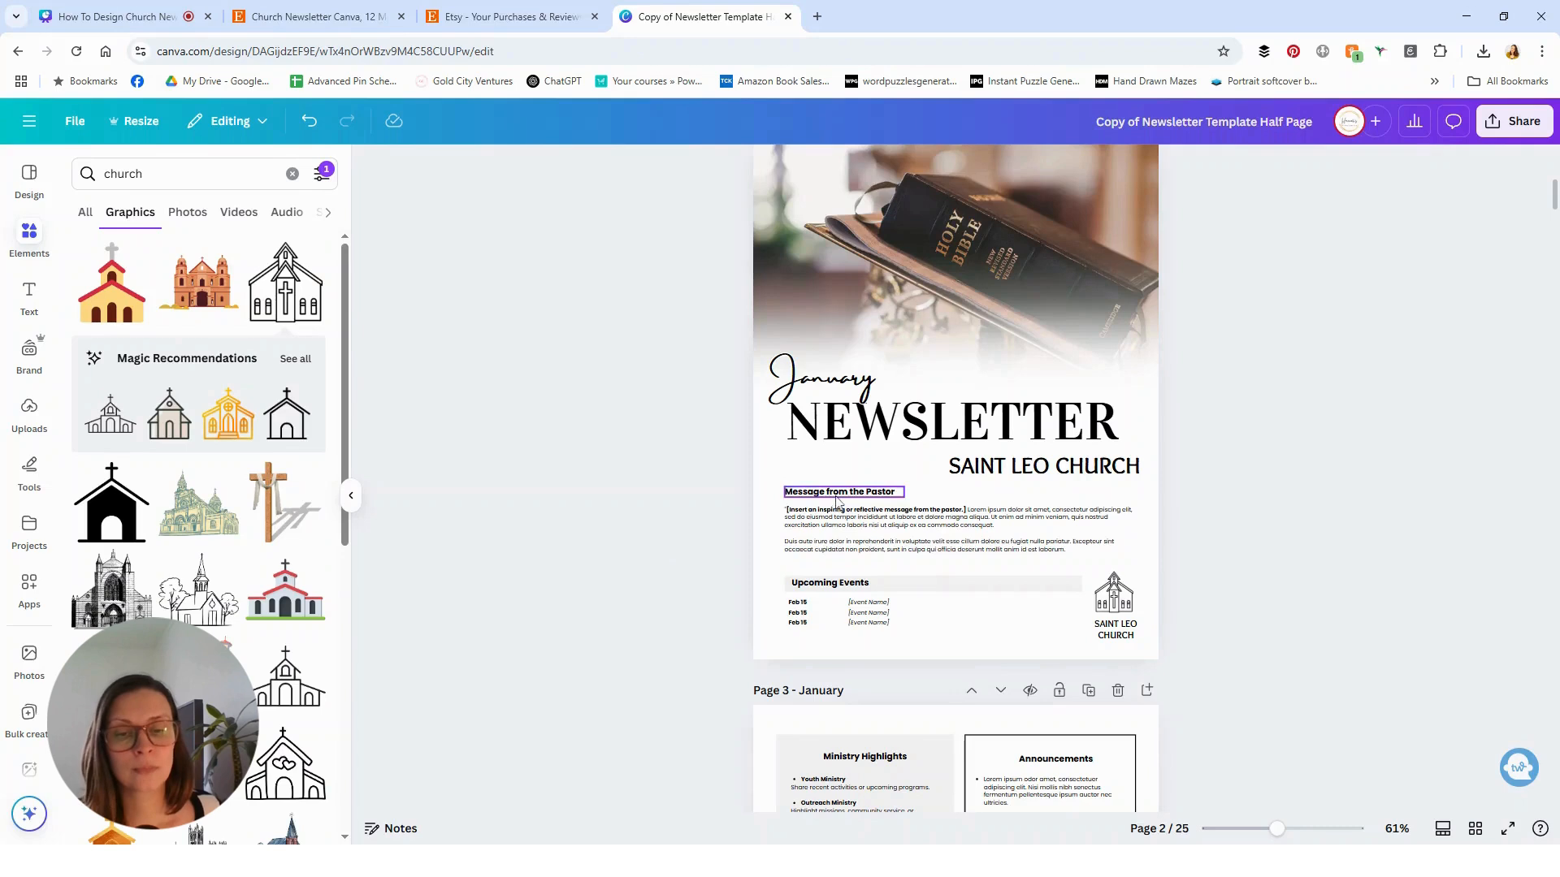
{"action": "left_click", "coordinate": [835, 532]}
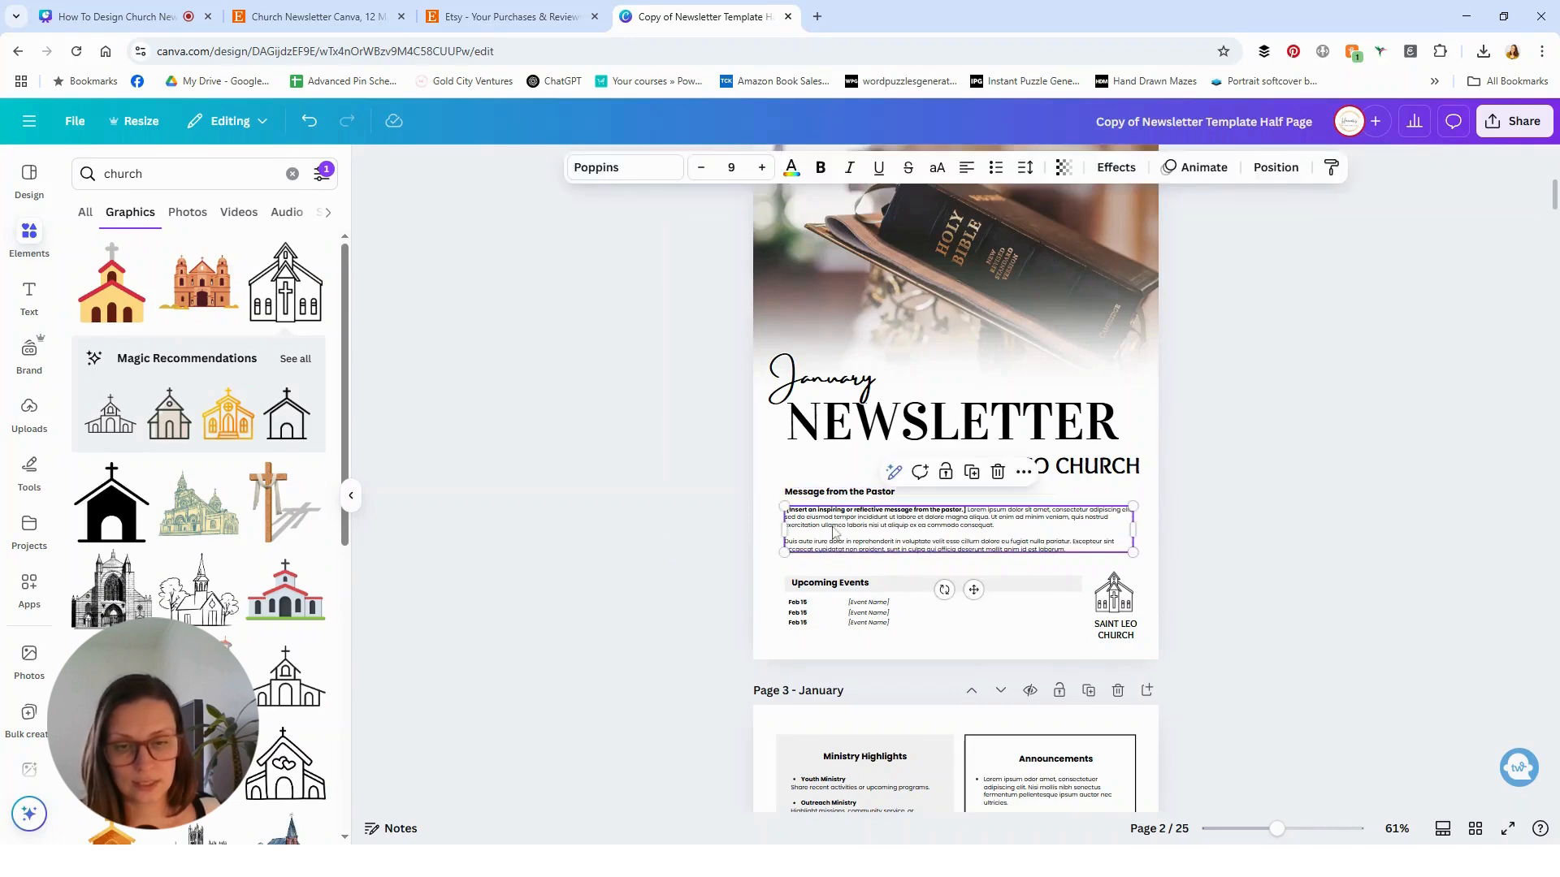
{"action": "double_click", "coordinate": [835, 532]}
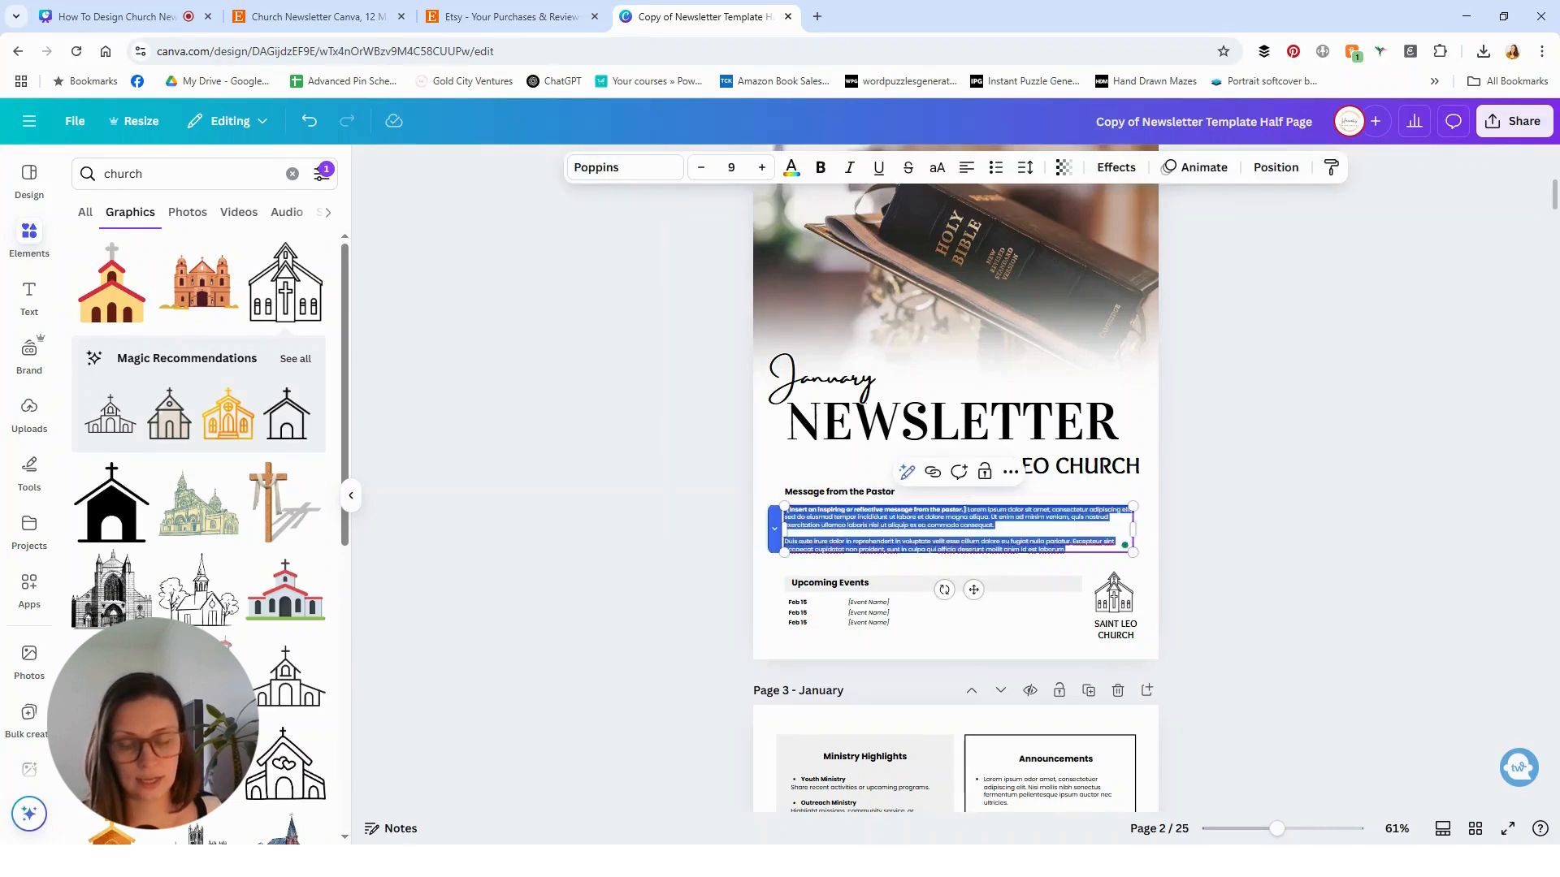
{"action": "key", "text": "BackSpace"}
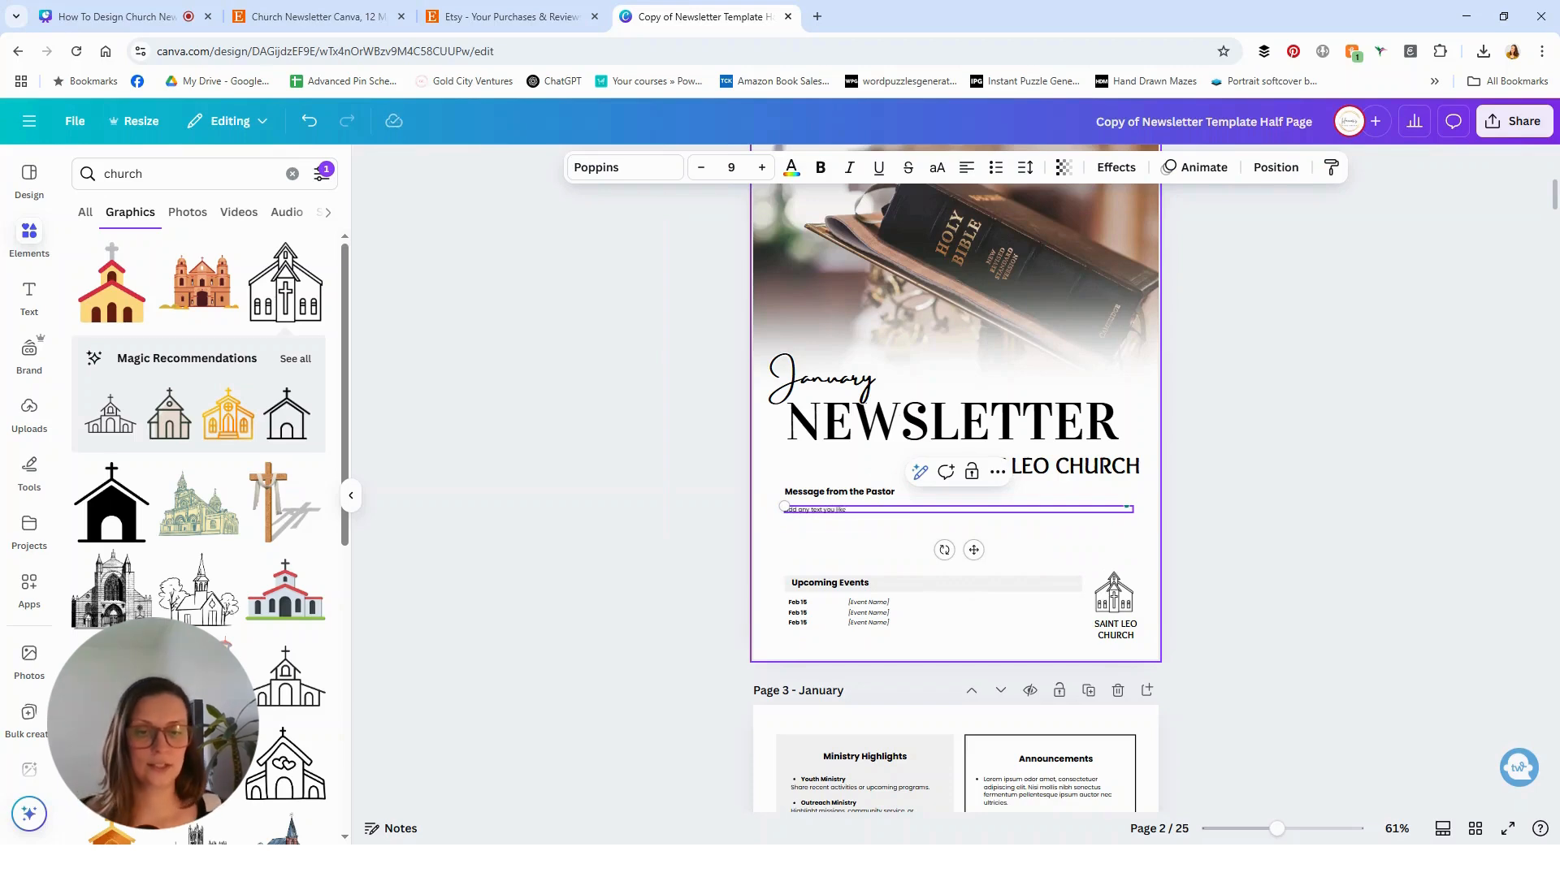
{"action": "left_click", "coordinate": [1272, 541]}
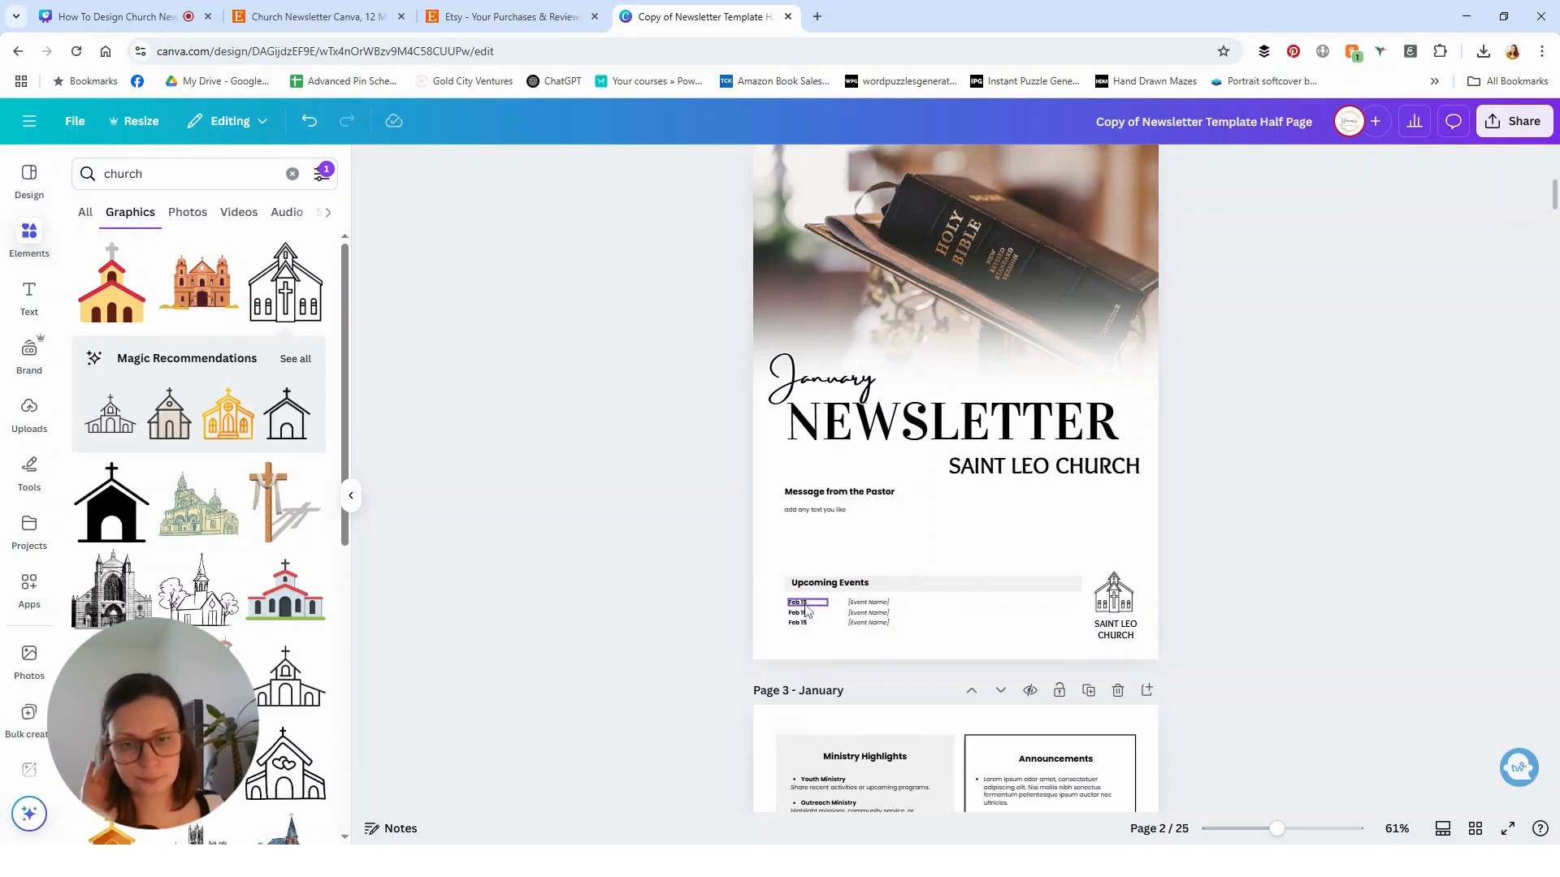
Replace the first two event name placeholders under Upcoming Events with "fundraiser" and "holy week celebrations"
{"action": "double_click", "coordinate": [870, 604]}
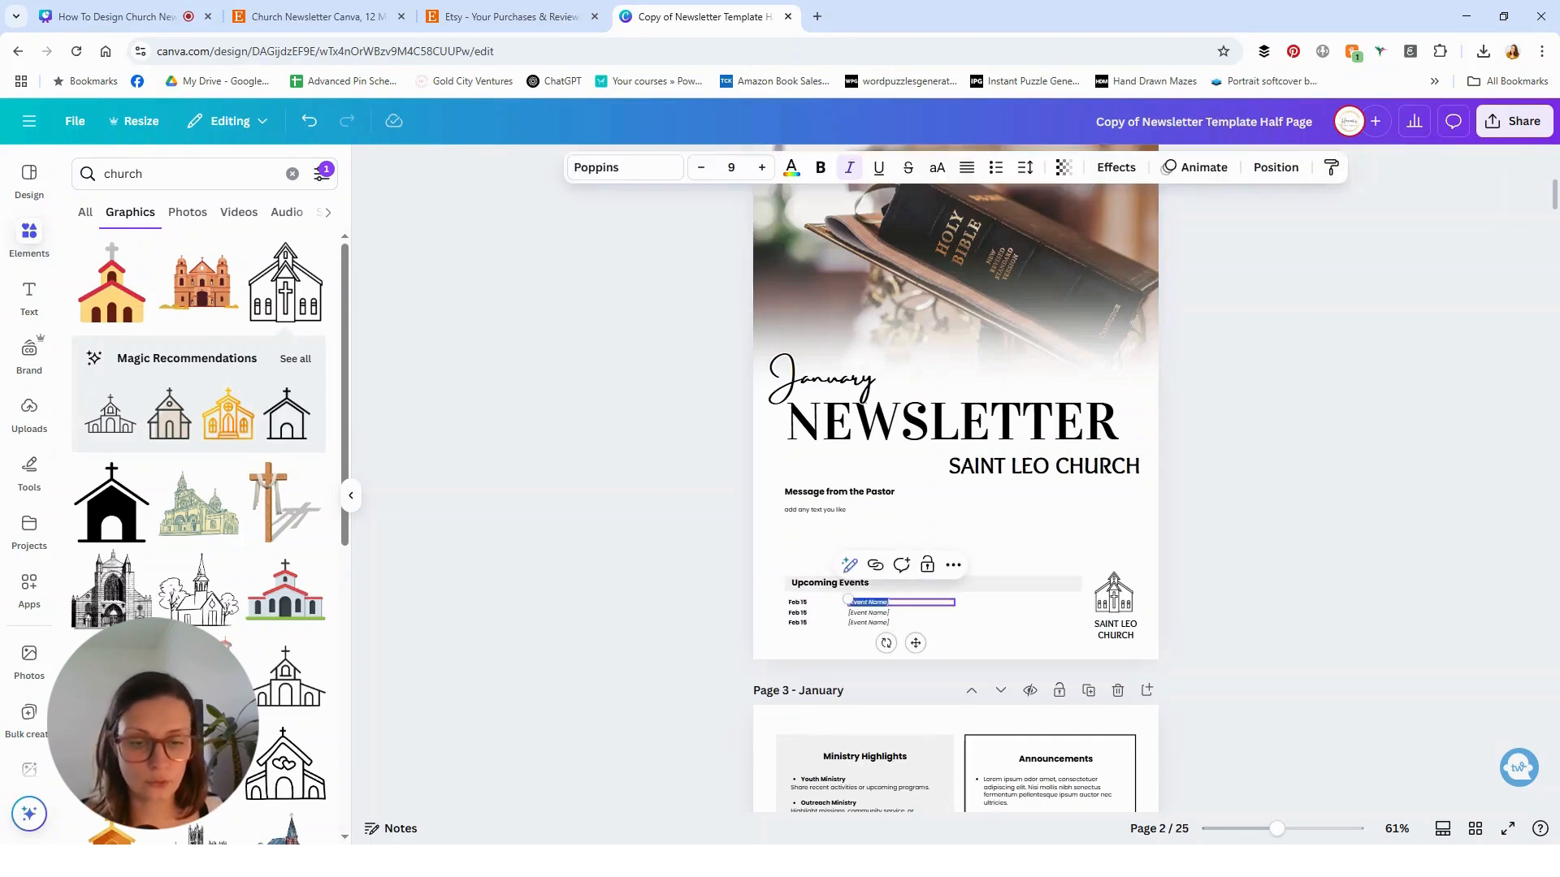
{"action": "key", "text": "BackSpace"}
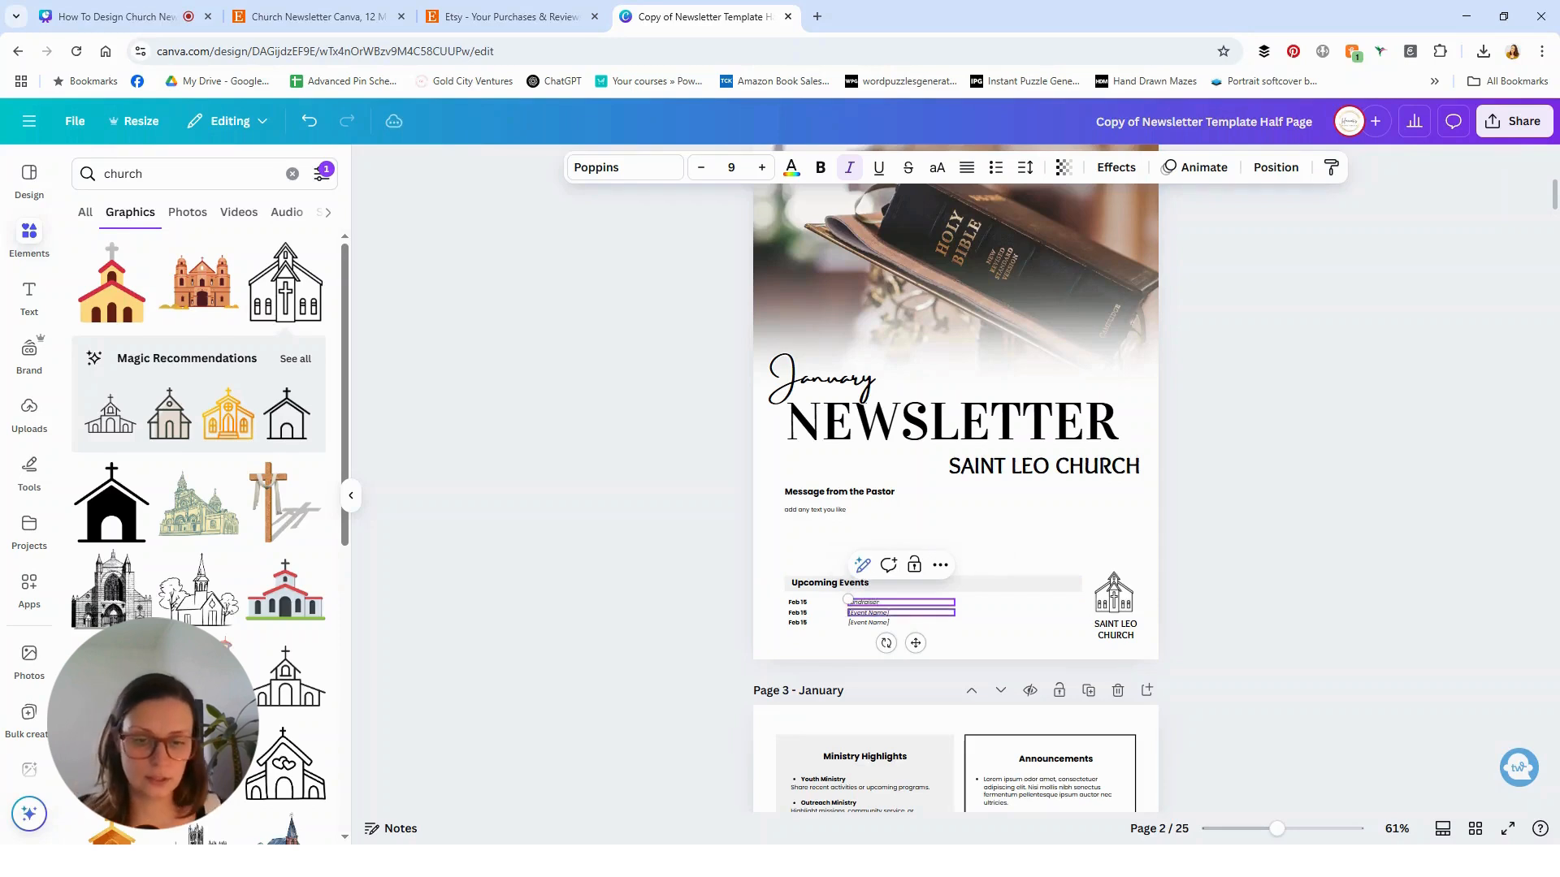
{"action": "left_click", "coordinate": [859, 614]}
{"action": "double_click", "coordinate": [856, 616]}
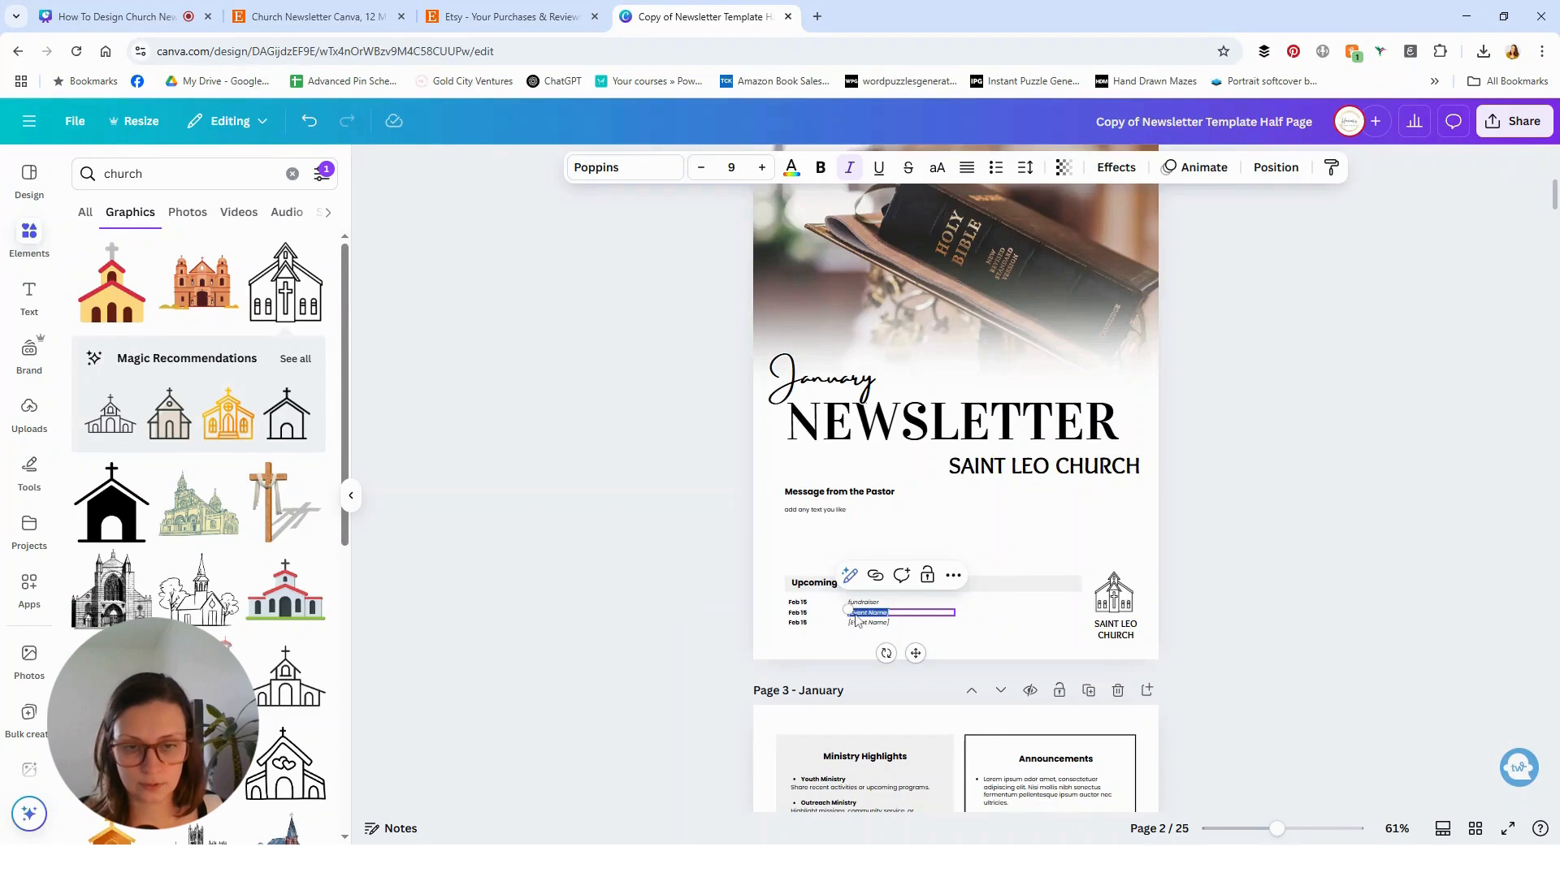
{"action": "key", "text": "BackSpace"}
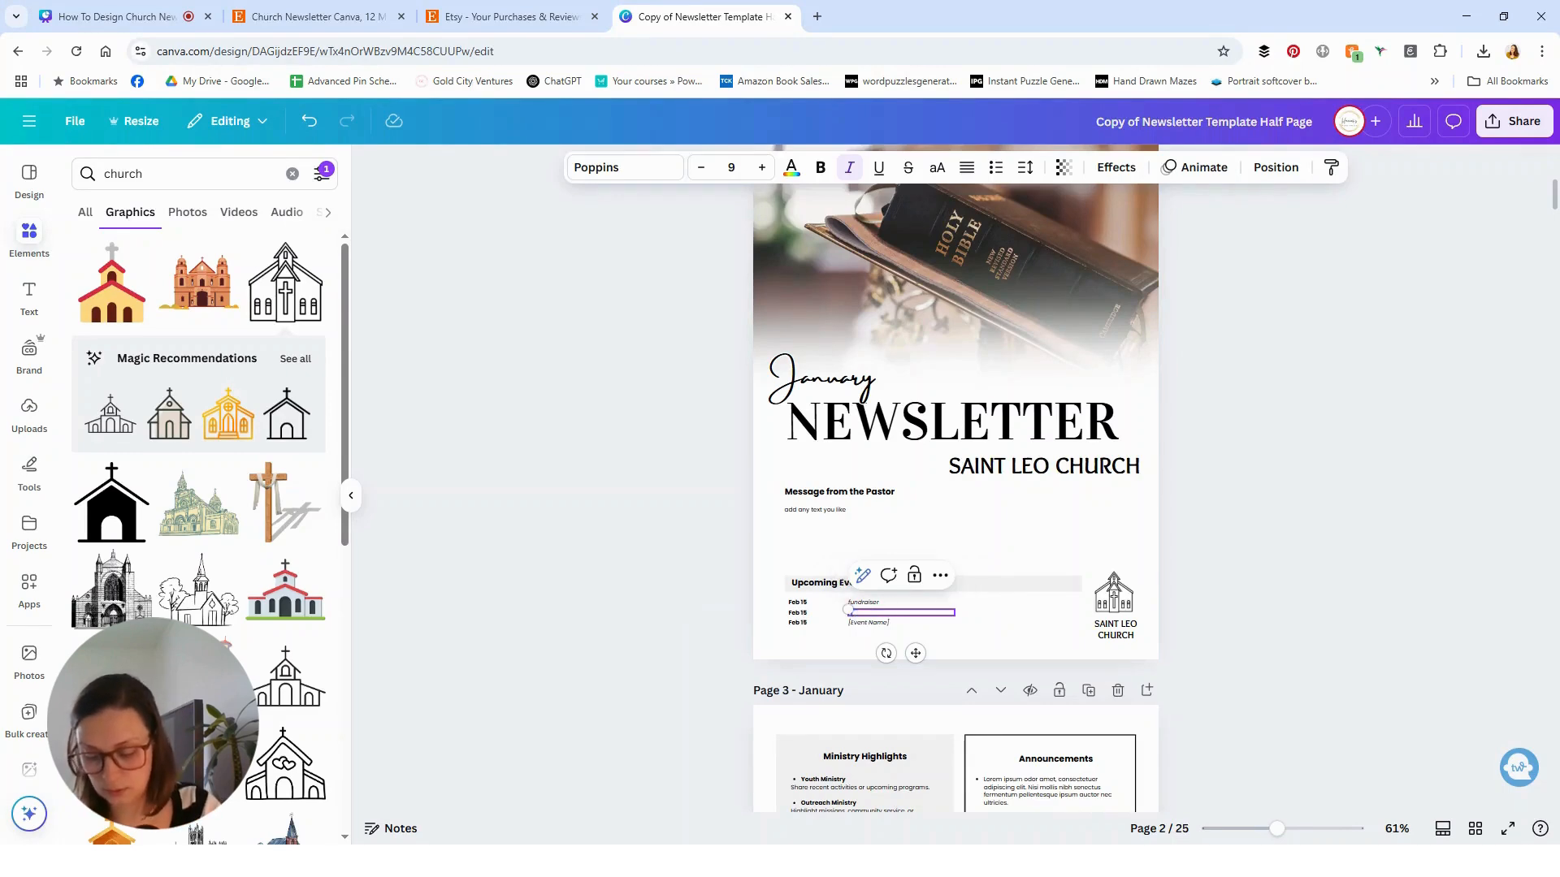
{"action": "type", "text": "holy week celebrations"}
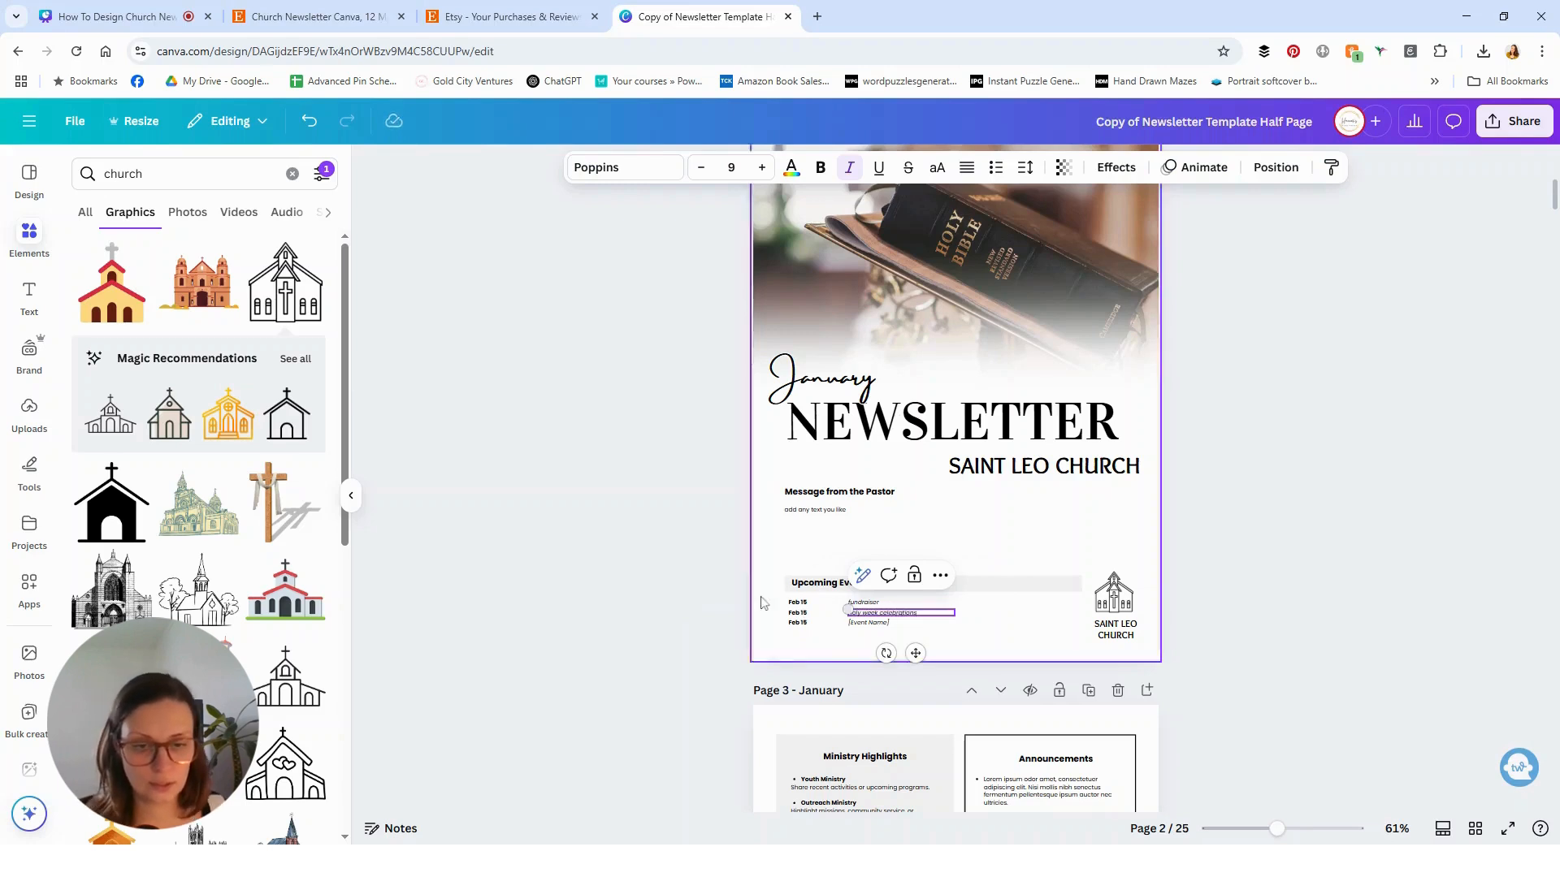
{"action": "left_click", "coordinate": [688, 621]}
{"action": "left_click", "coordinate": [812, 606]}
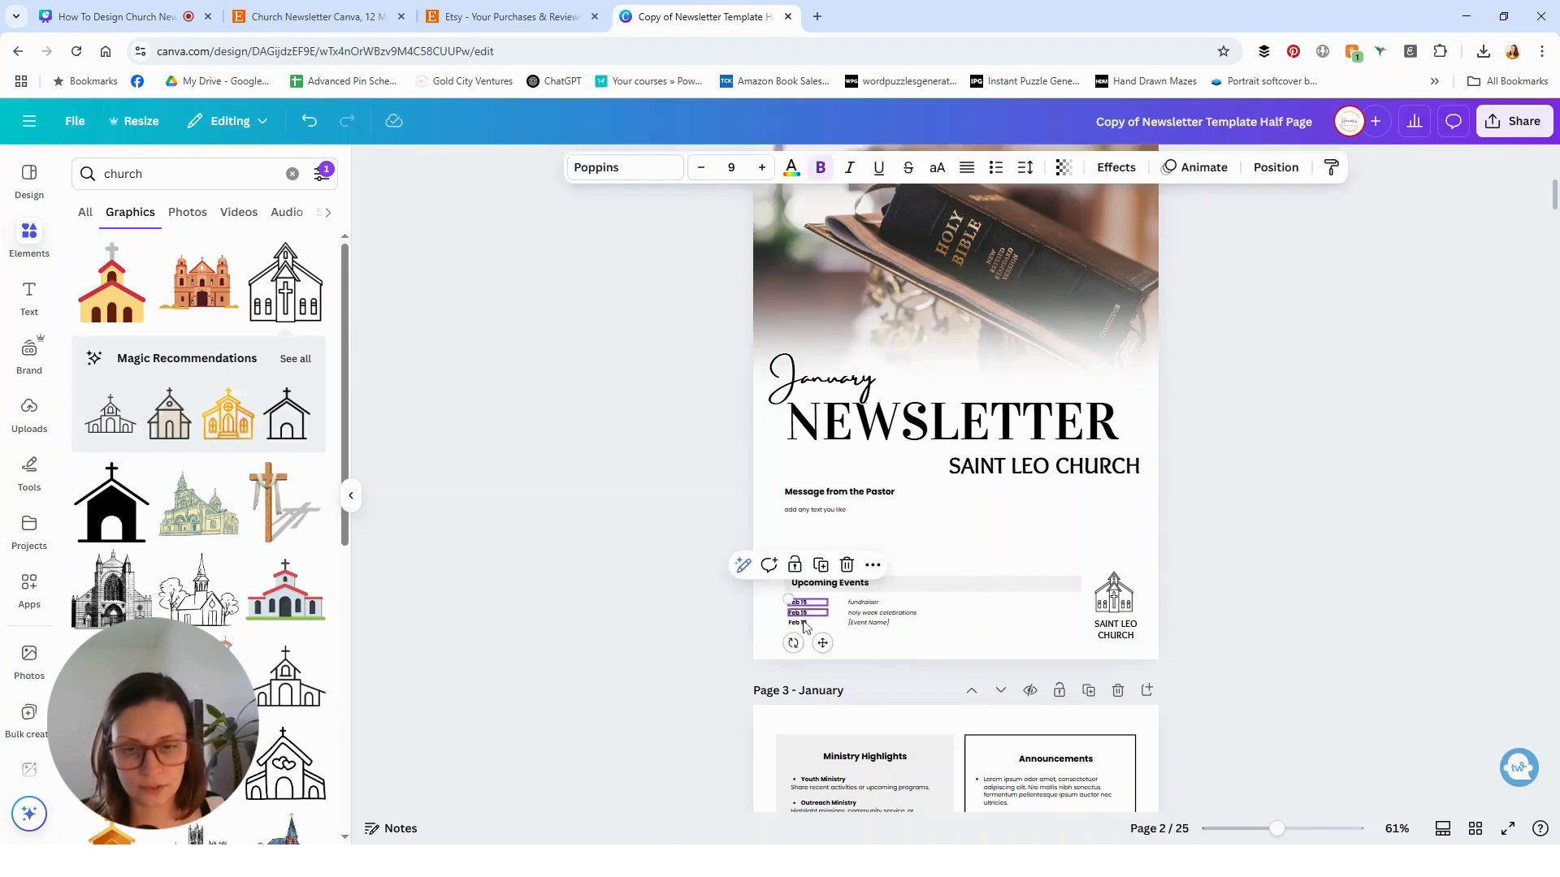
{"action": "double_click", "coordinate": [814, 605]}
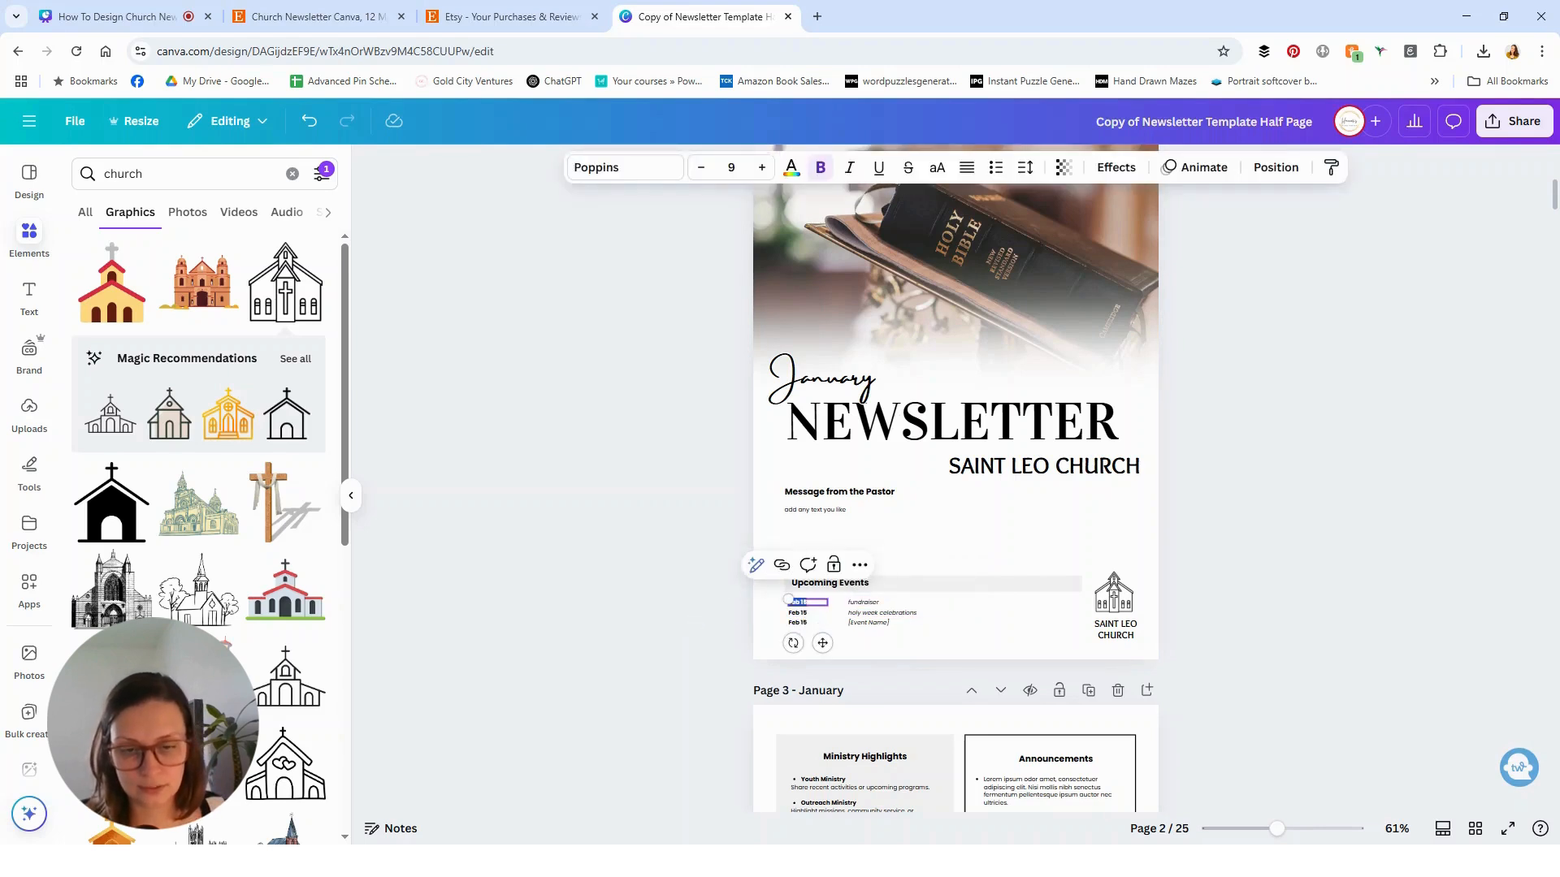
{"action": "left_click", "coordinate": [800, 623]}
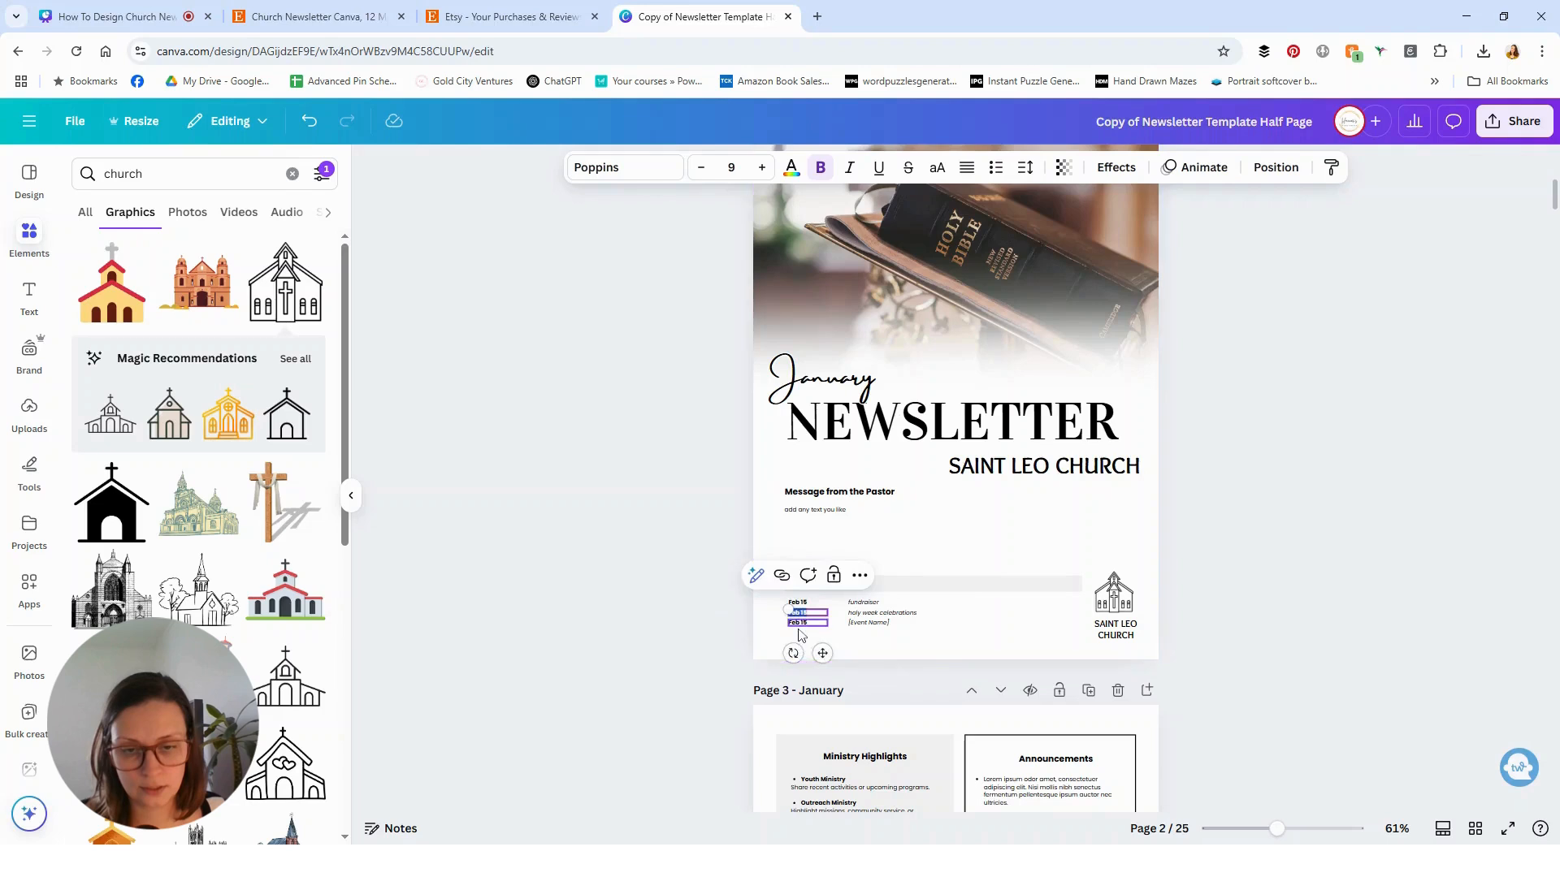
{"action": "left_click", "coordinate": [800, 625]}
{"action": "left_click", "coordinate": [802, 624]}
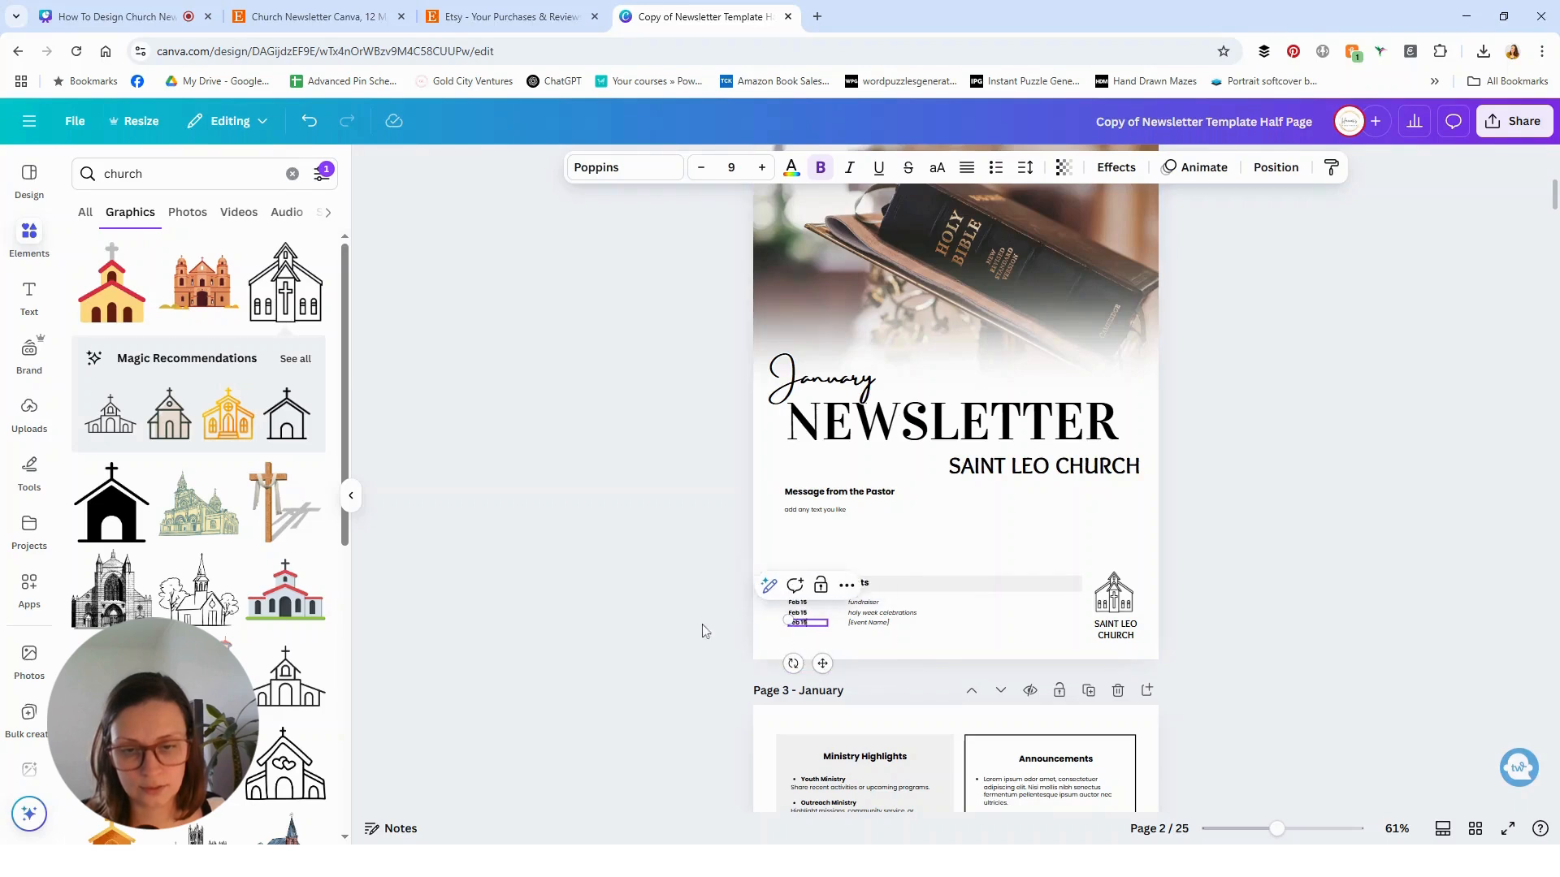
{"action": "left_click", "coordinate": [1184, 575]}
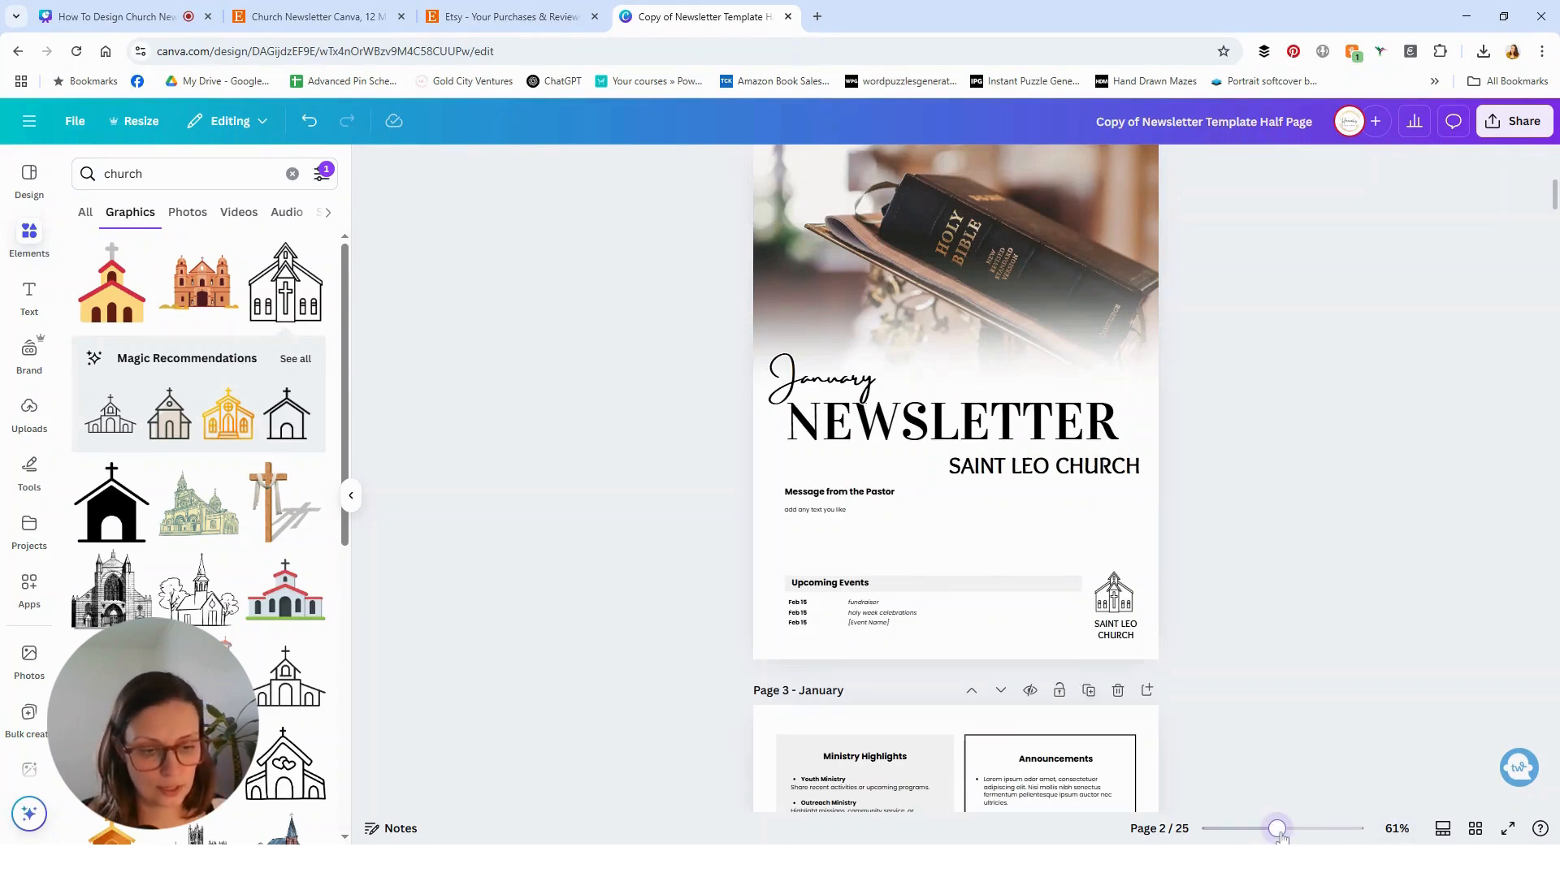
Make the church graphic above the small church name beside Upcoming Events slightly smaller
{"action": "left_click_drag", "start_coordinate": [1279, 834], "coordinate": [1297, 833]}
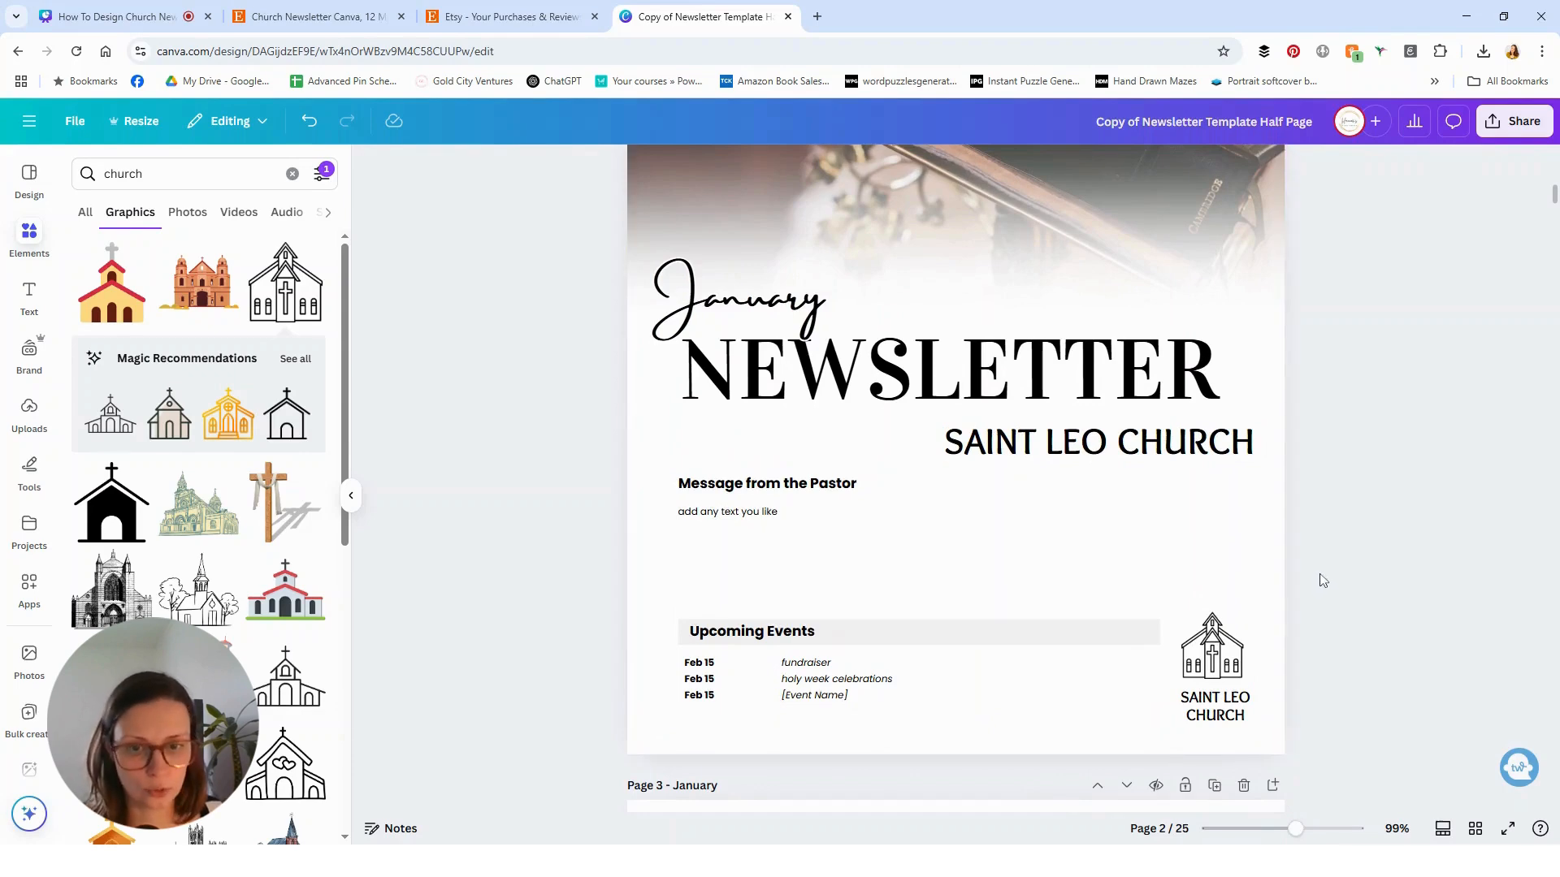
{"action": "scroll", "coordinate": [1323, 580], "scroll_direction": "down", "scroll_amount": 6}
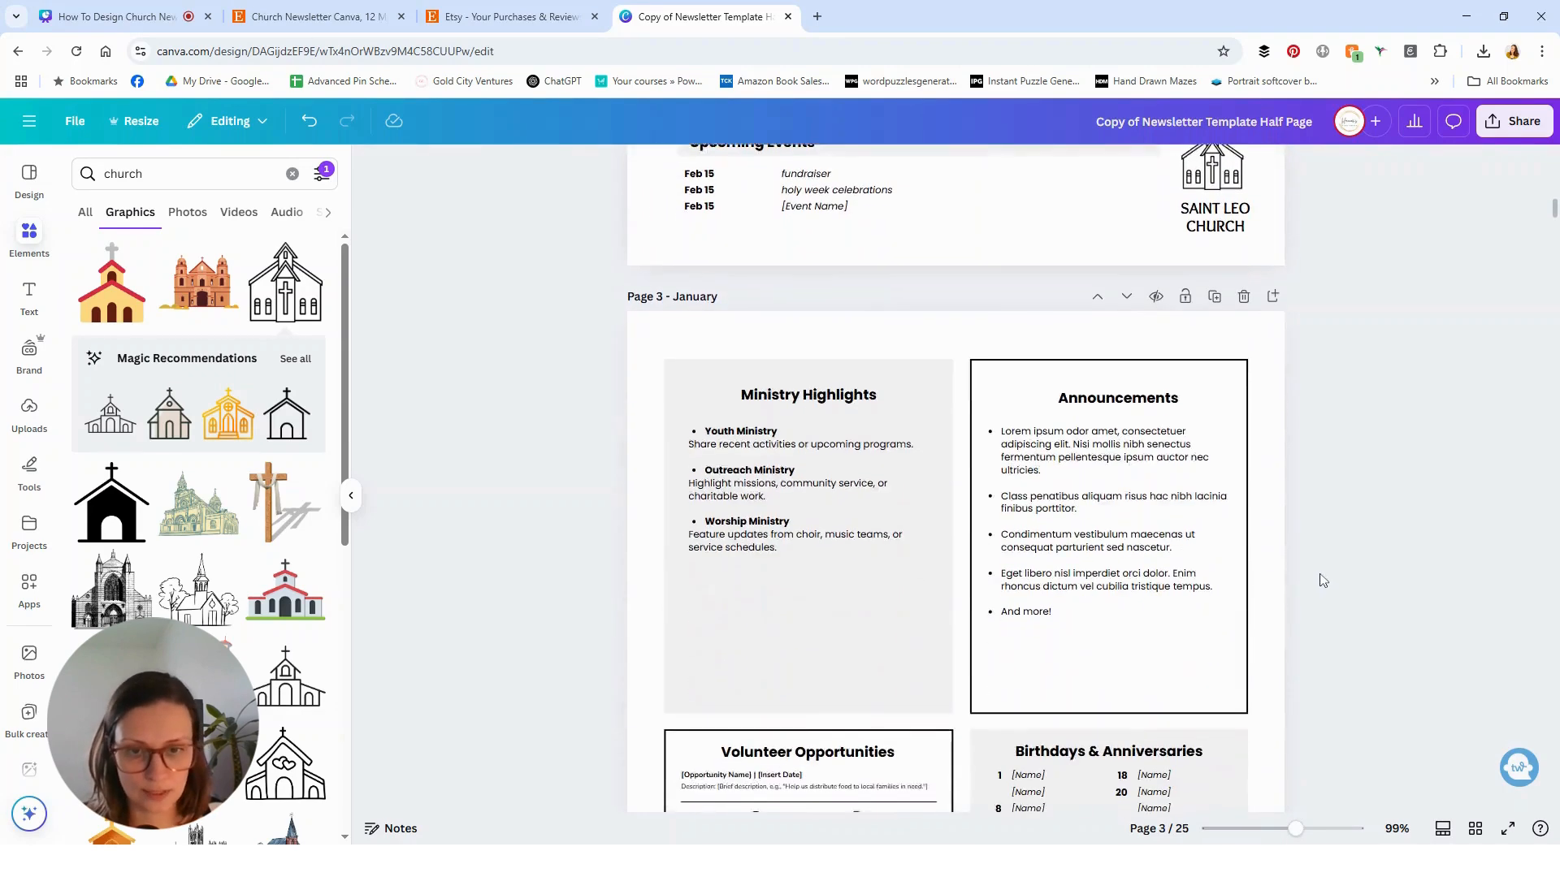
{"action": "scroll", "coordinate": [1323, 580], "scroll_direction": "up", "scroll_amount": 5}
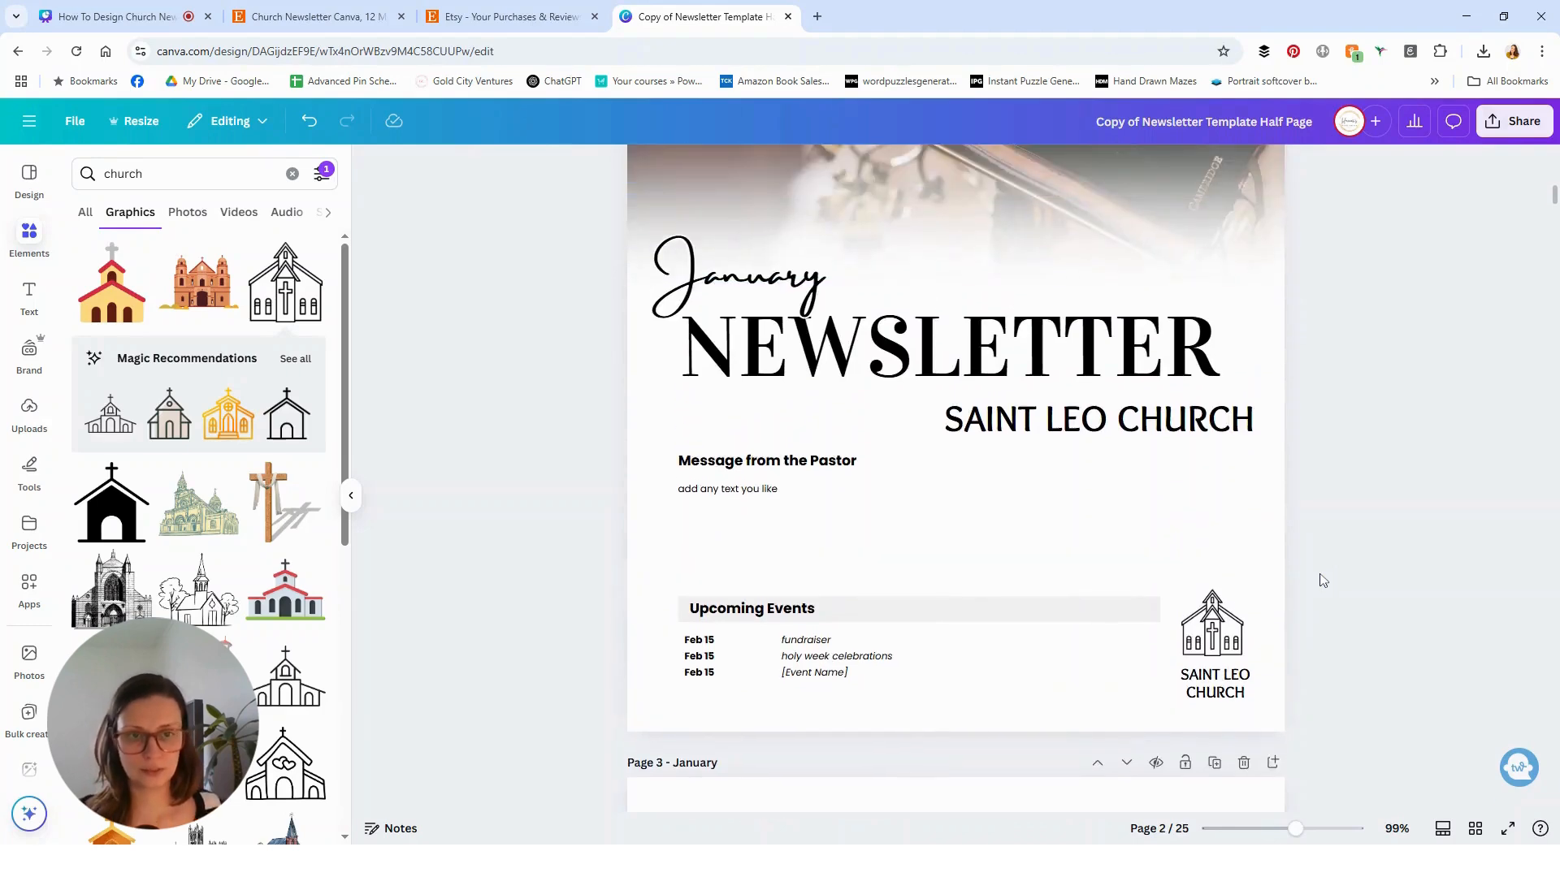
{"action": "scroll", "coordinate": [1322, 580], "scroll_direction": "up", "scroll_amount": 2}
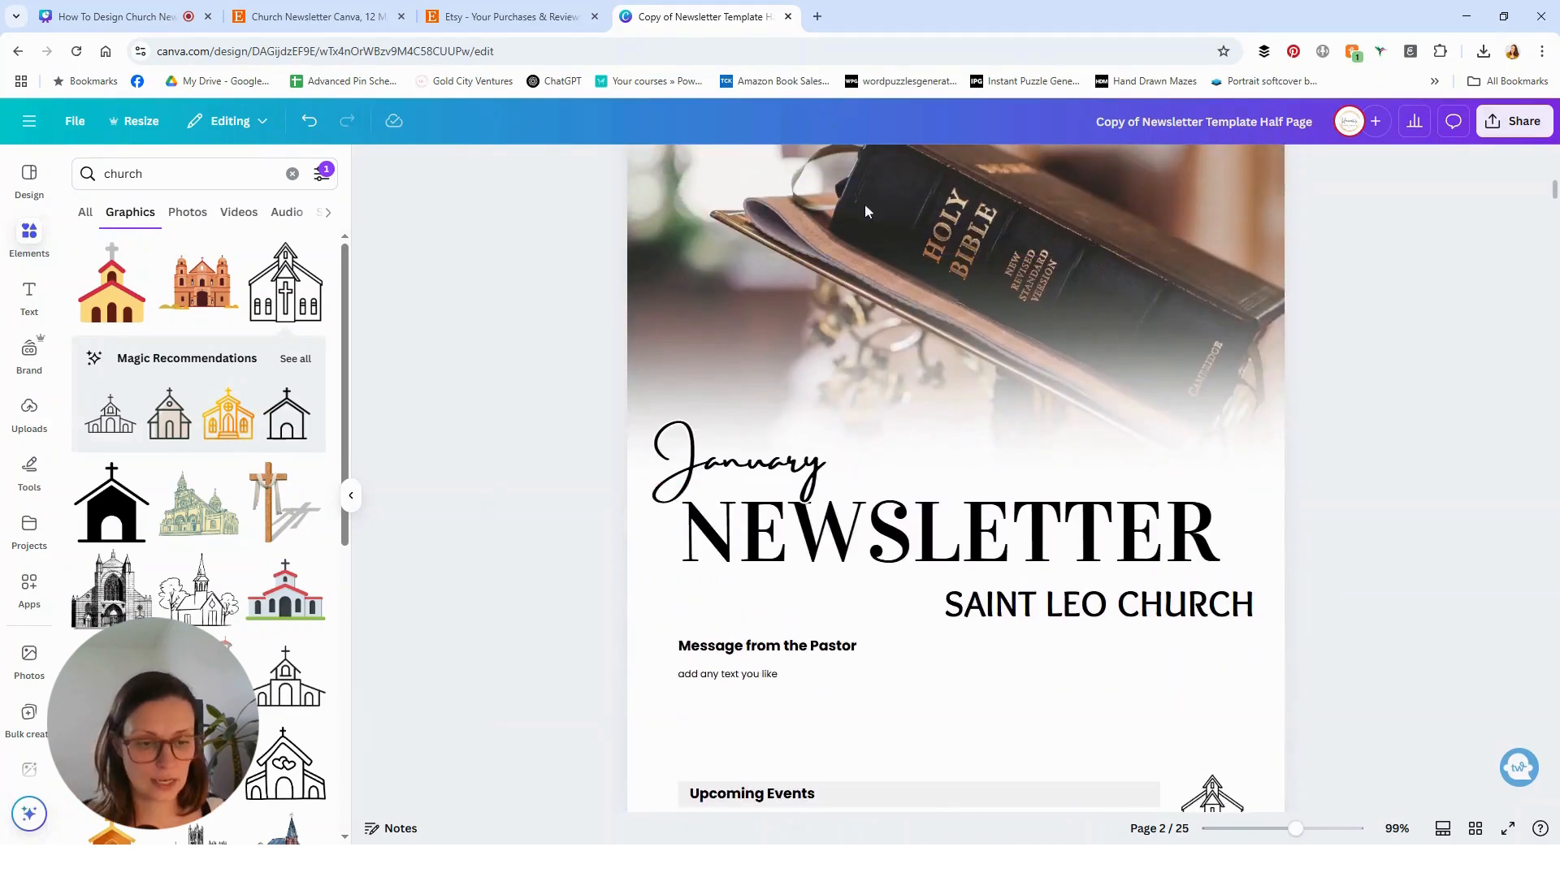
{"action": "scroll", "coordinate": [864, 203], "scroll_direction": "down", "scroll_amount": 2}
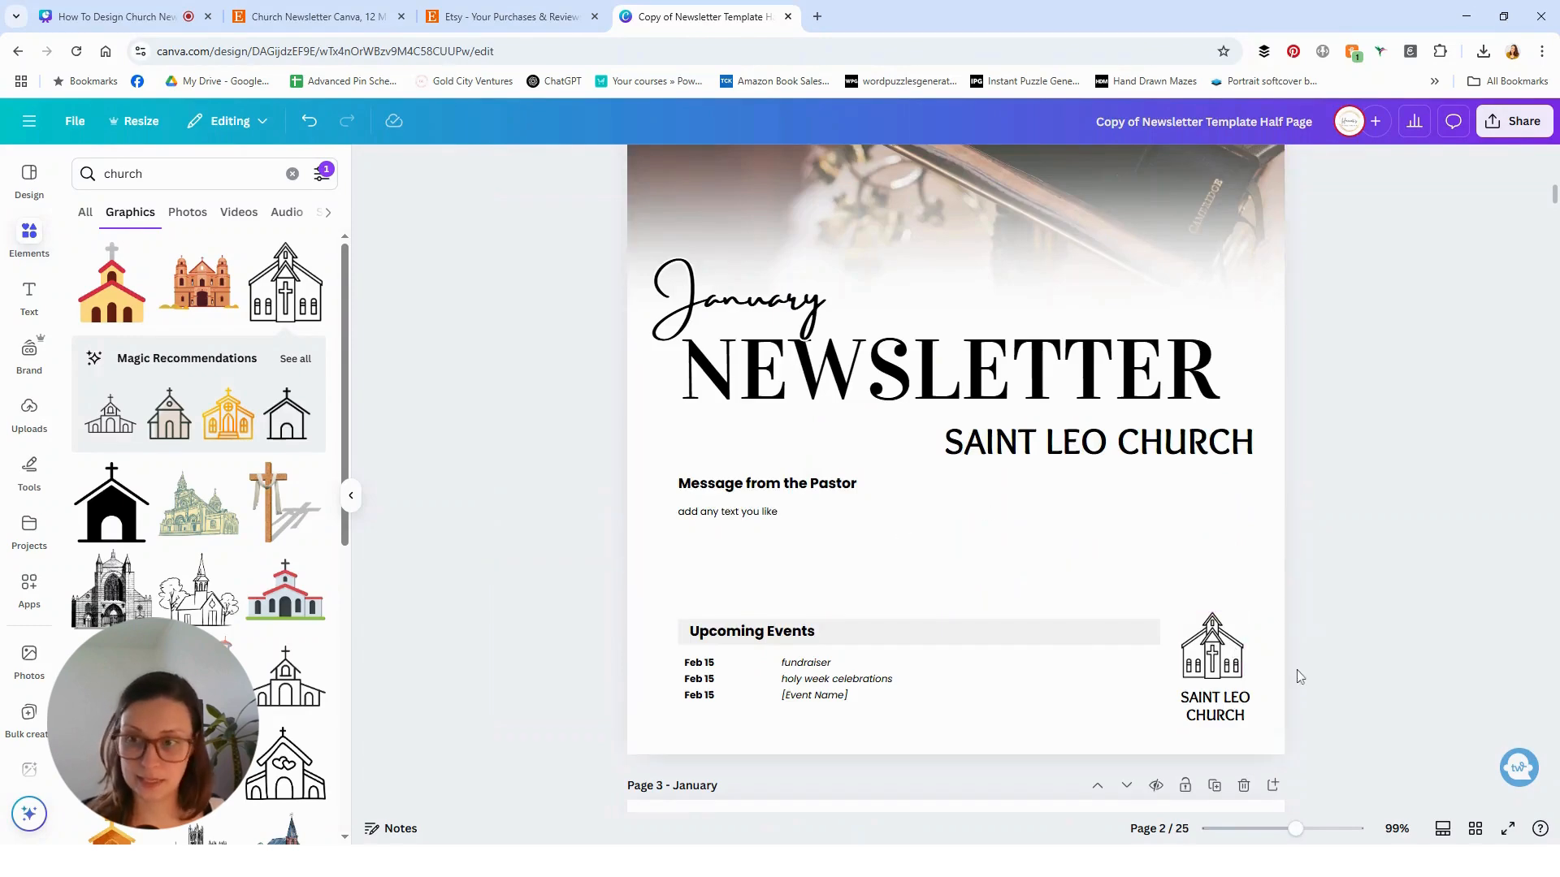
{"action": "left_click", "coordinate": [1228, 657]}
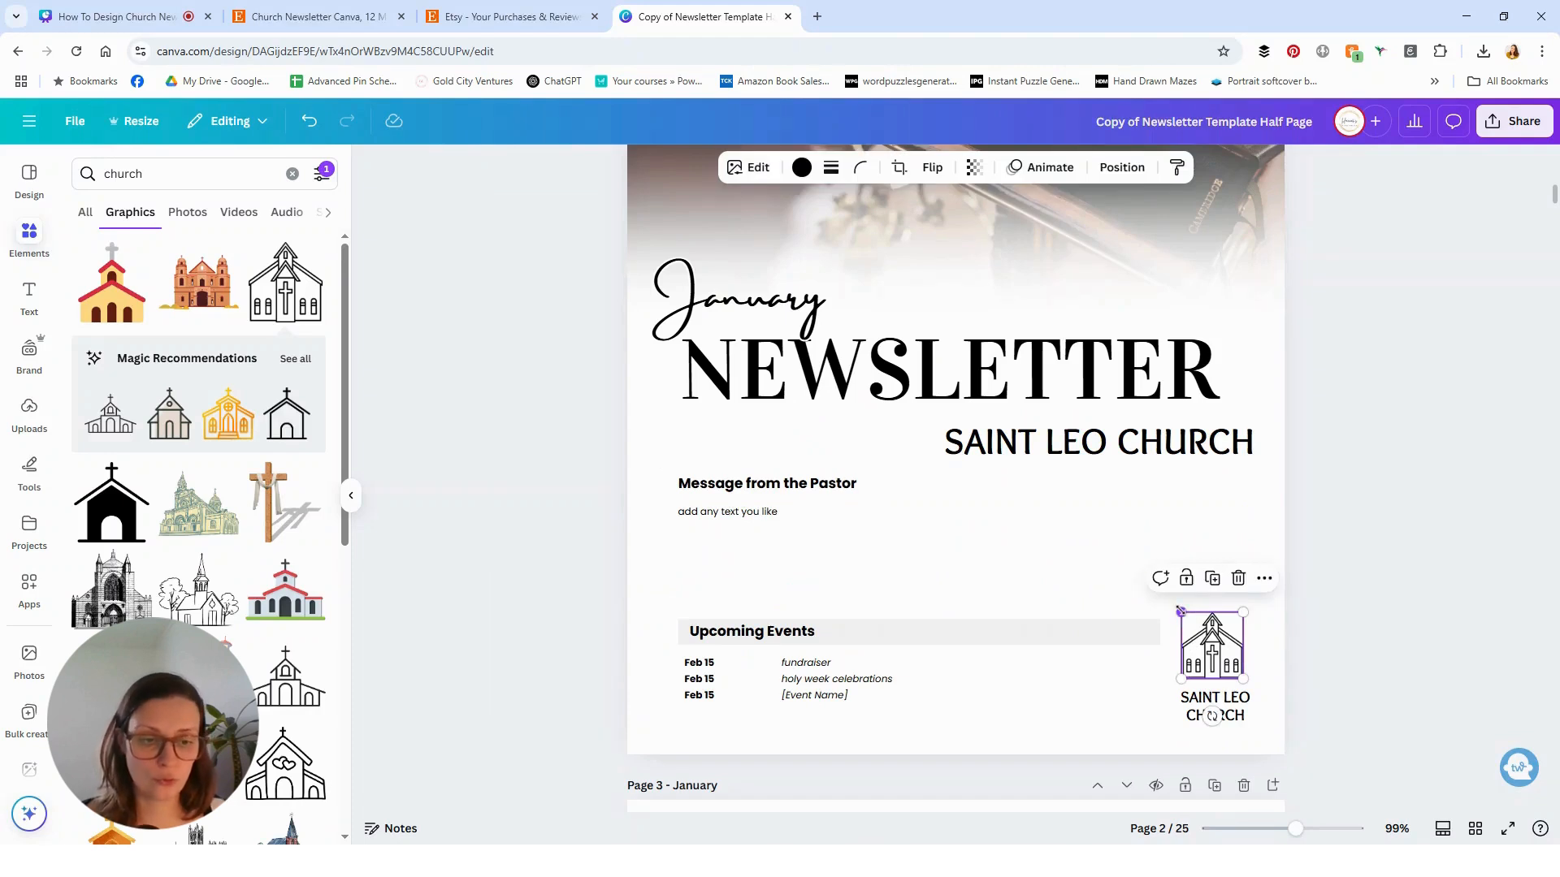
{"action": "left_click_drag", "start_coordinate": [1181, 612], "coordinate": [1187, 618]}
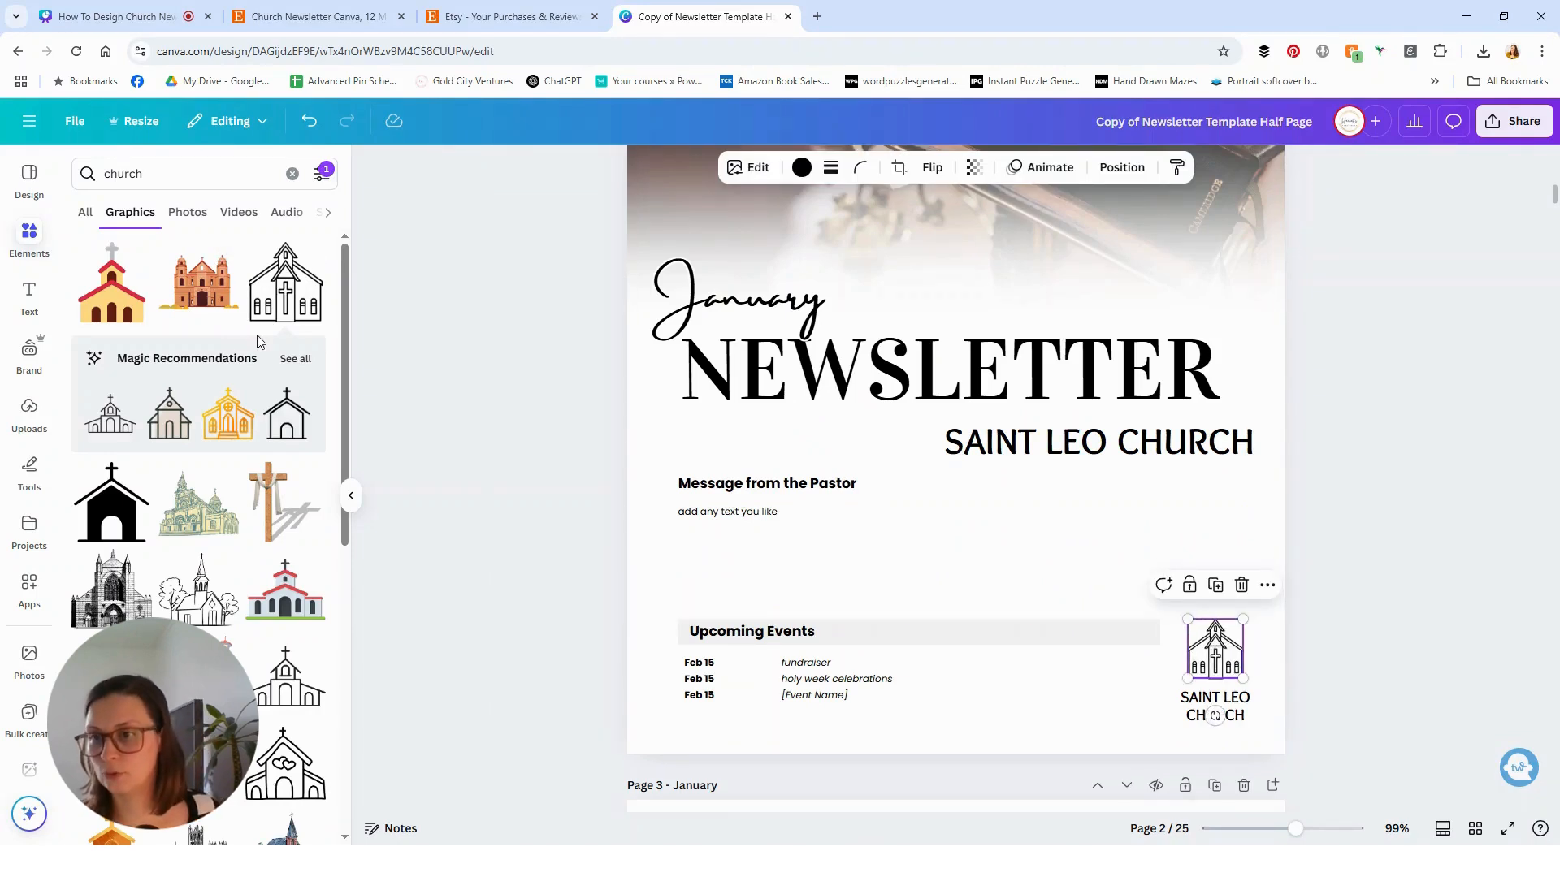
{"action": "left_click", "coordinate": [1393, 569]}
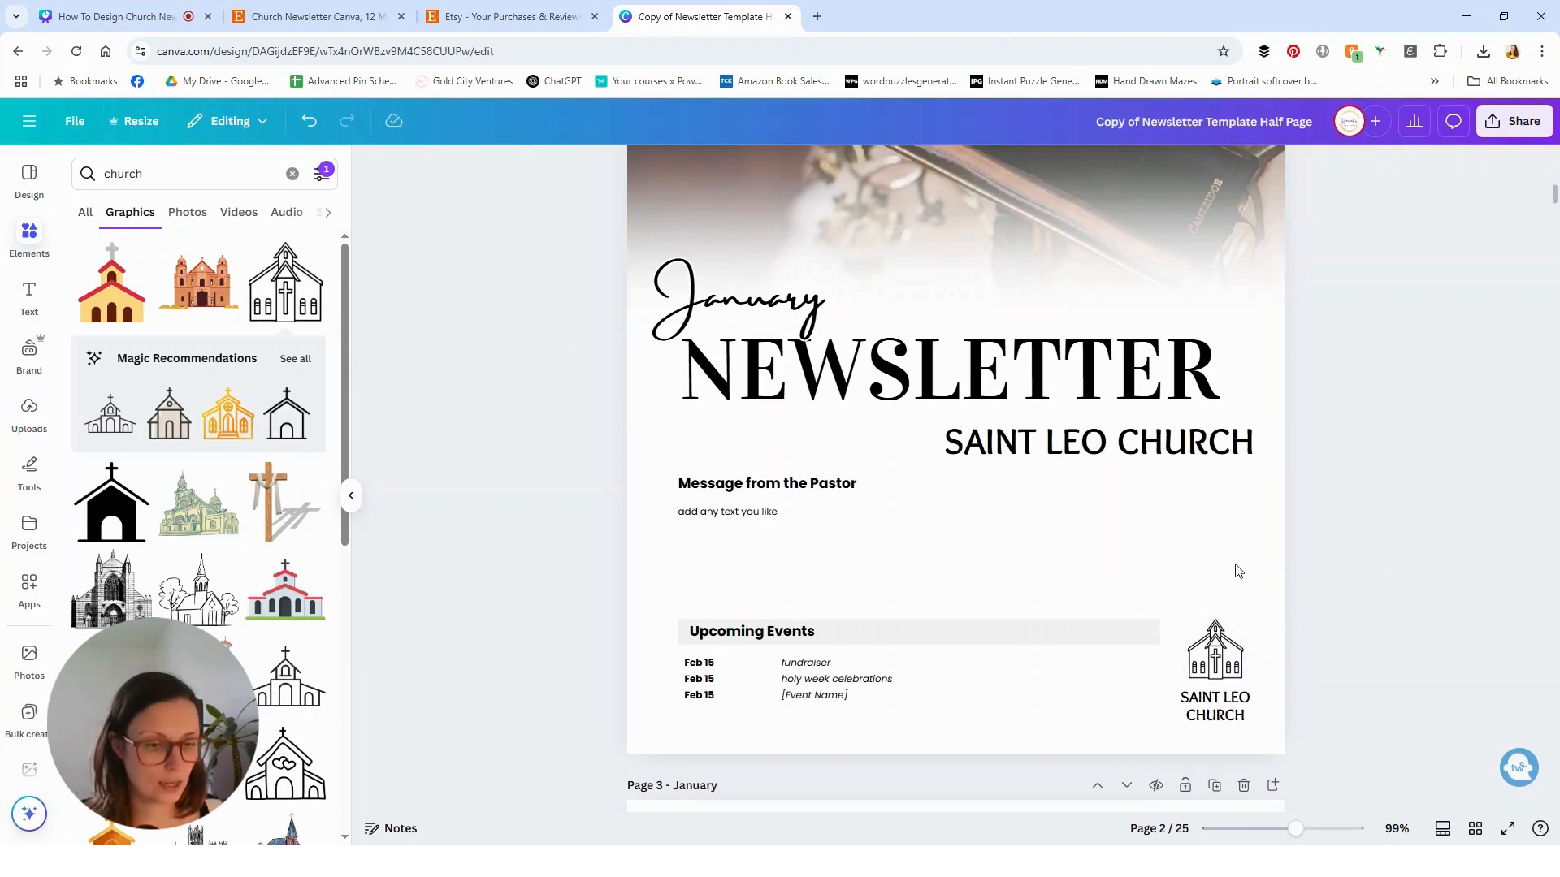
Recolour the NEWSLETTER title with the dark brown from the Bible photo's colours and apply the change to all black elements across the pages
{"action": "left_click", "coordinate": [731, 366]}
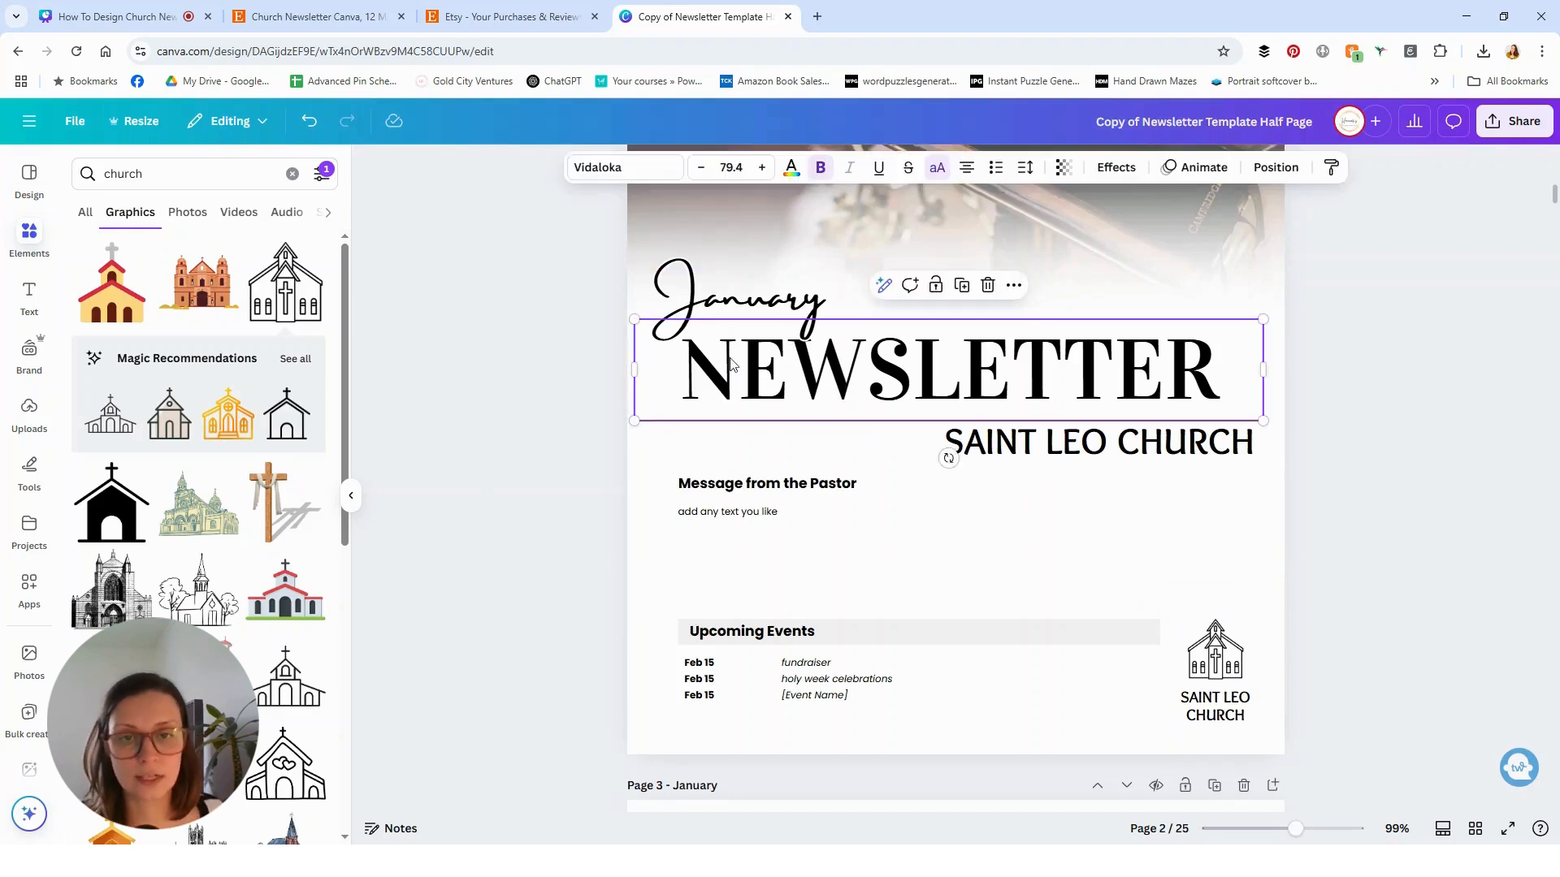
{"action": "left_click", "coordinate": [791, 172]}
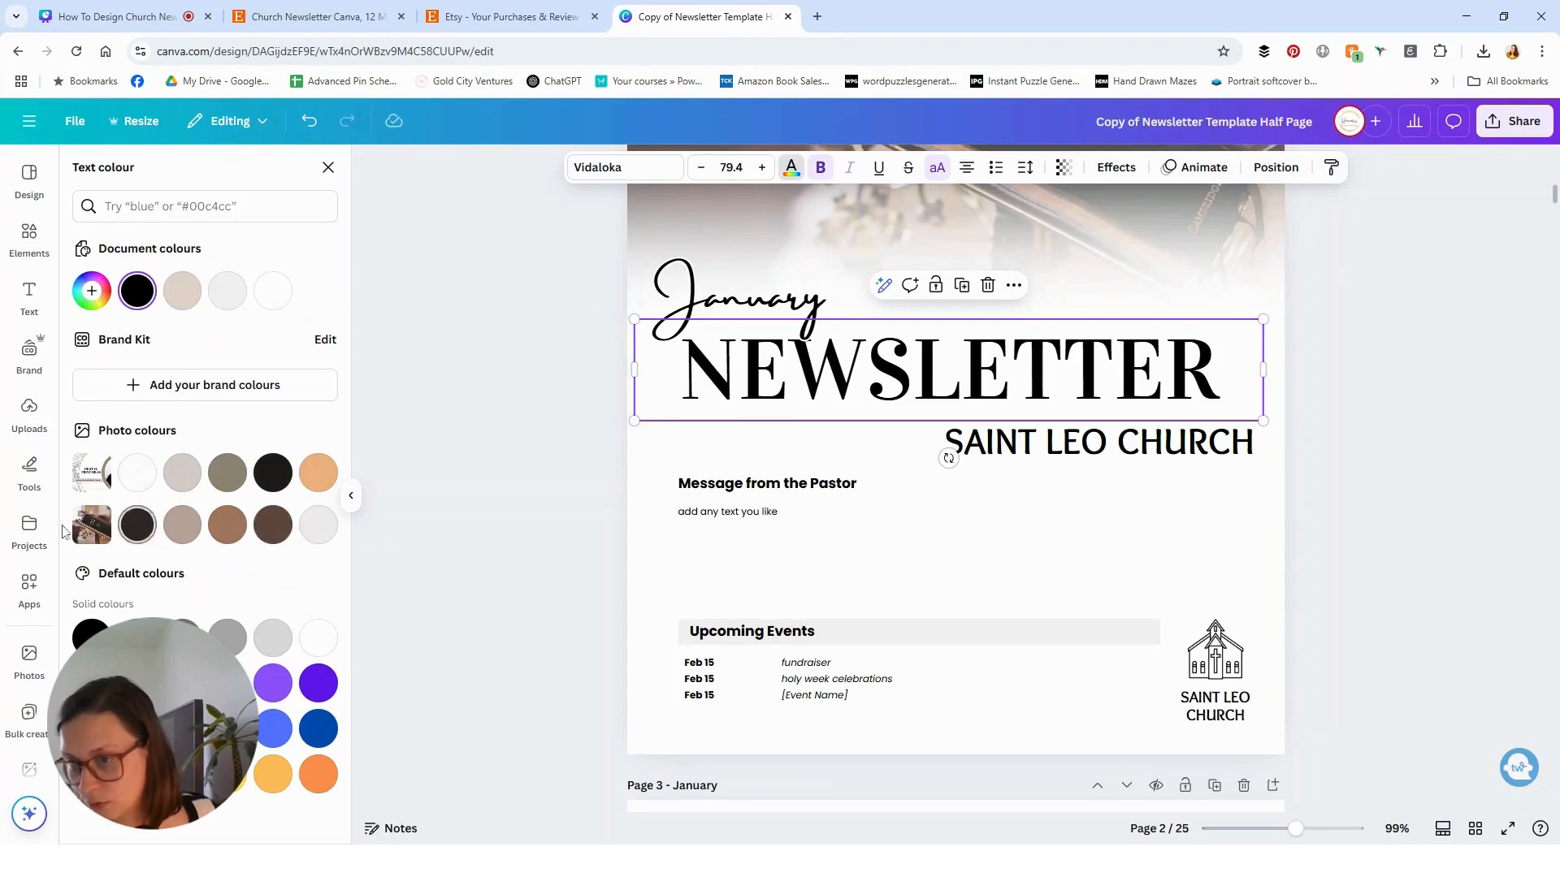
{"action": "left_click", "coordinate": [271, 530]}
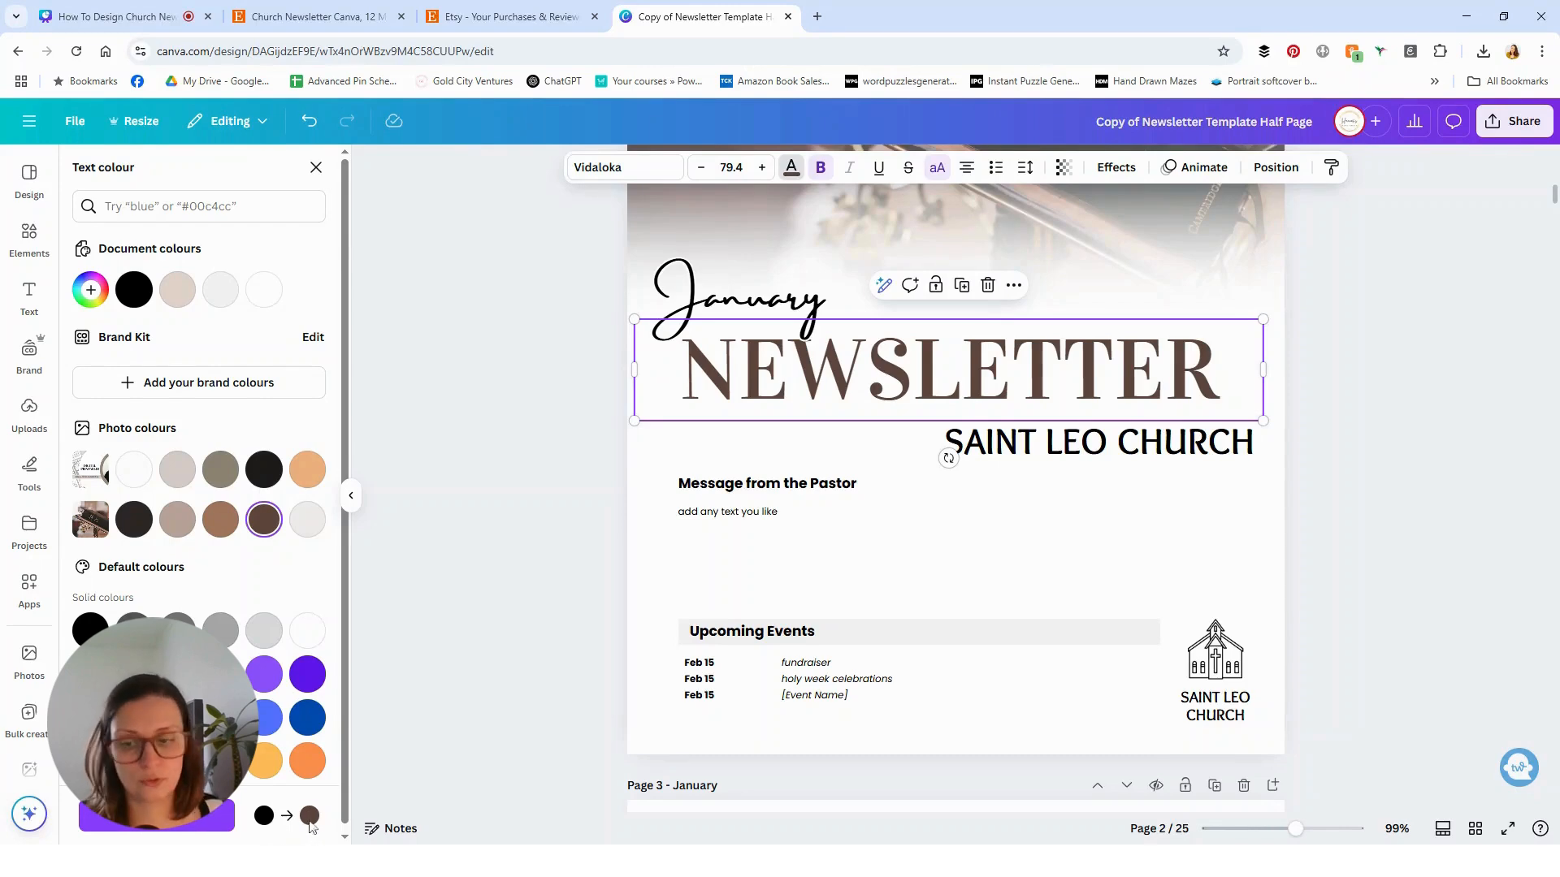
{"action": "left_click", "coordinate": [182, 825]}
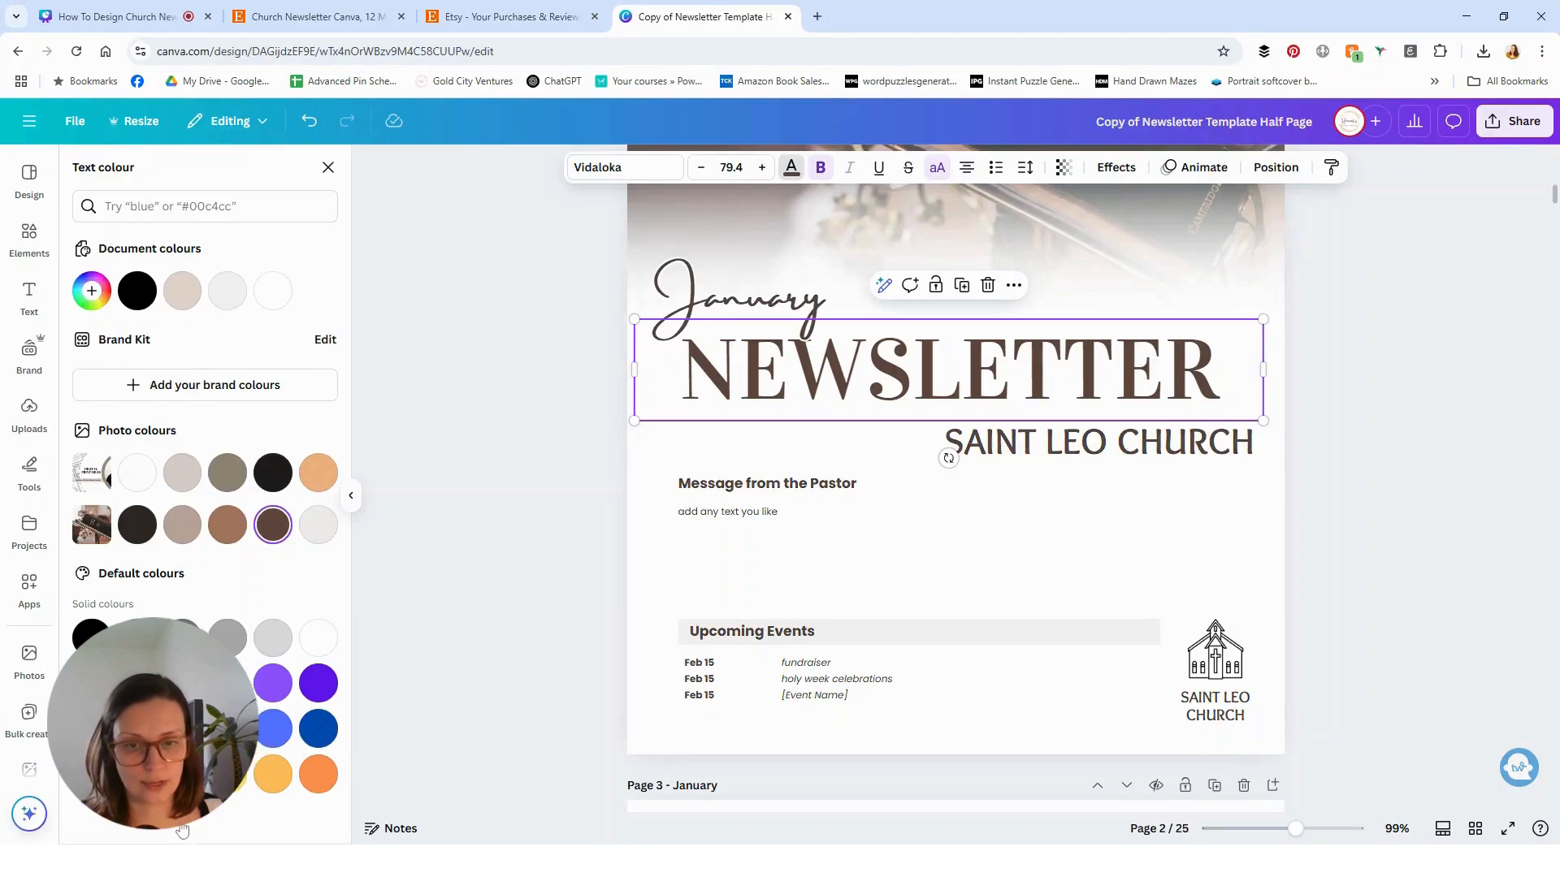
{"action": "left_click", "coordinate": [1399, 551]}
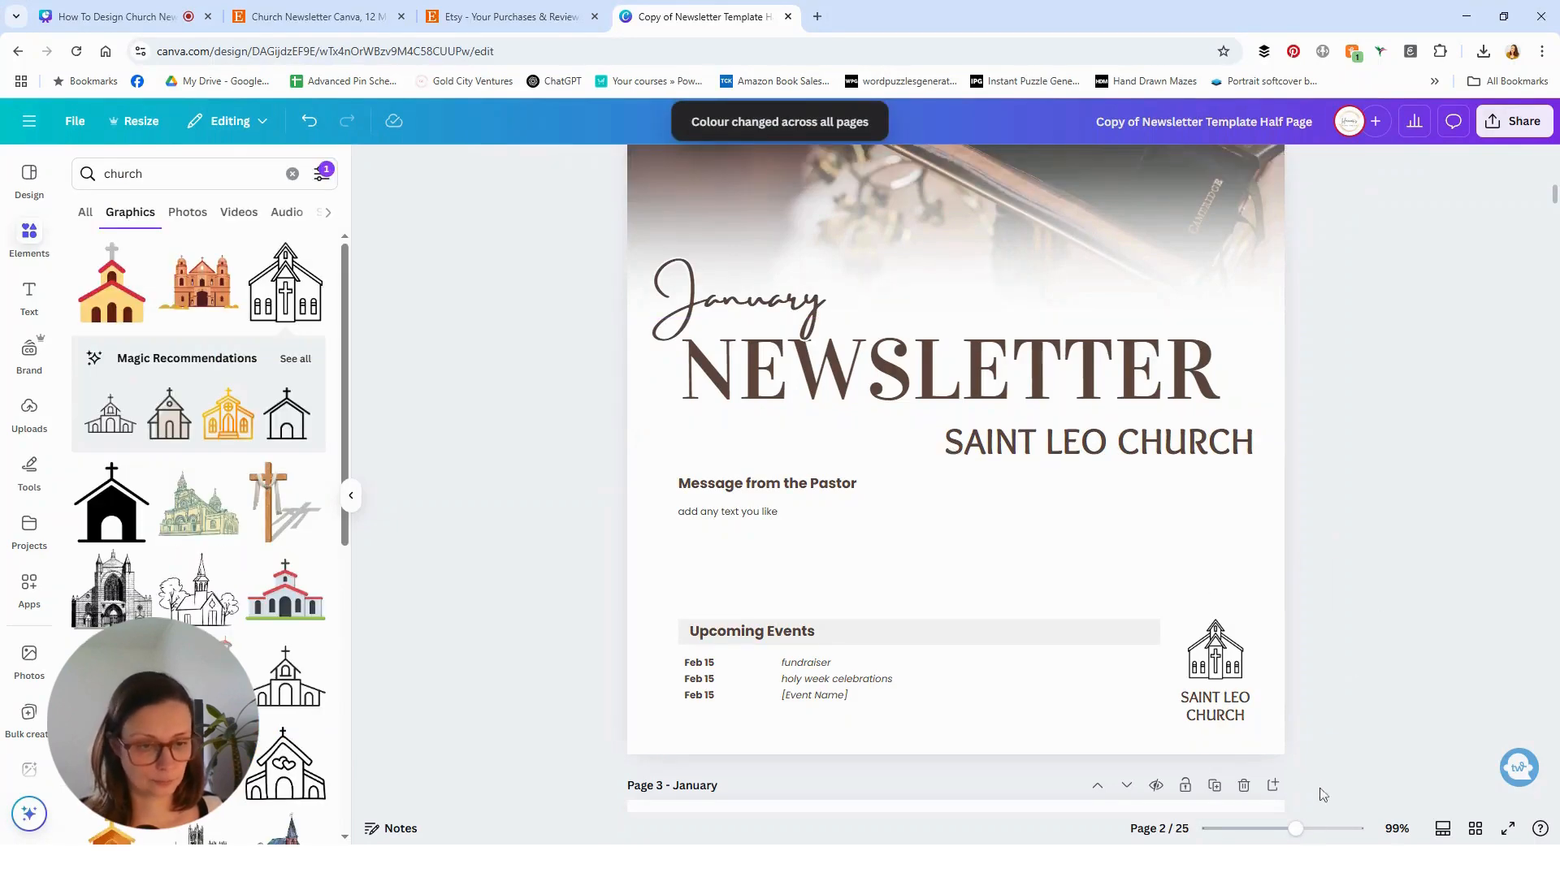
Undo the brown recolouring of the NEWSLETTER title and all other elements in the design
{"action": "left_click_drag", "start_coordinate": [1296, 829], "coordinate": [1293, 829]}
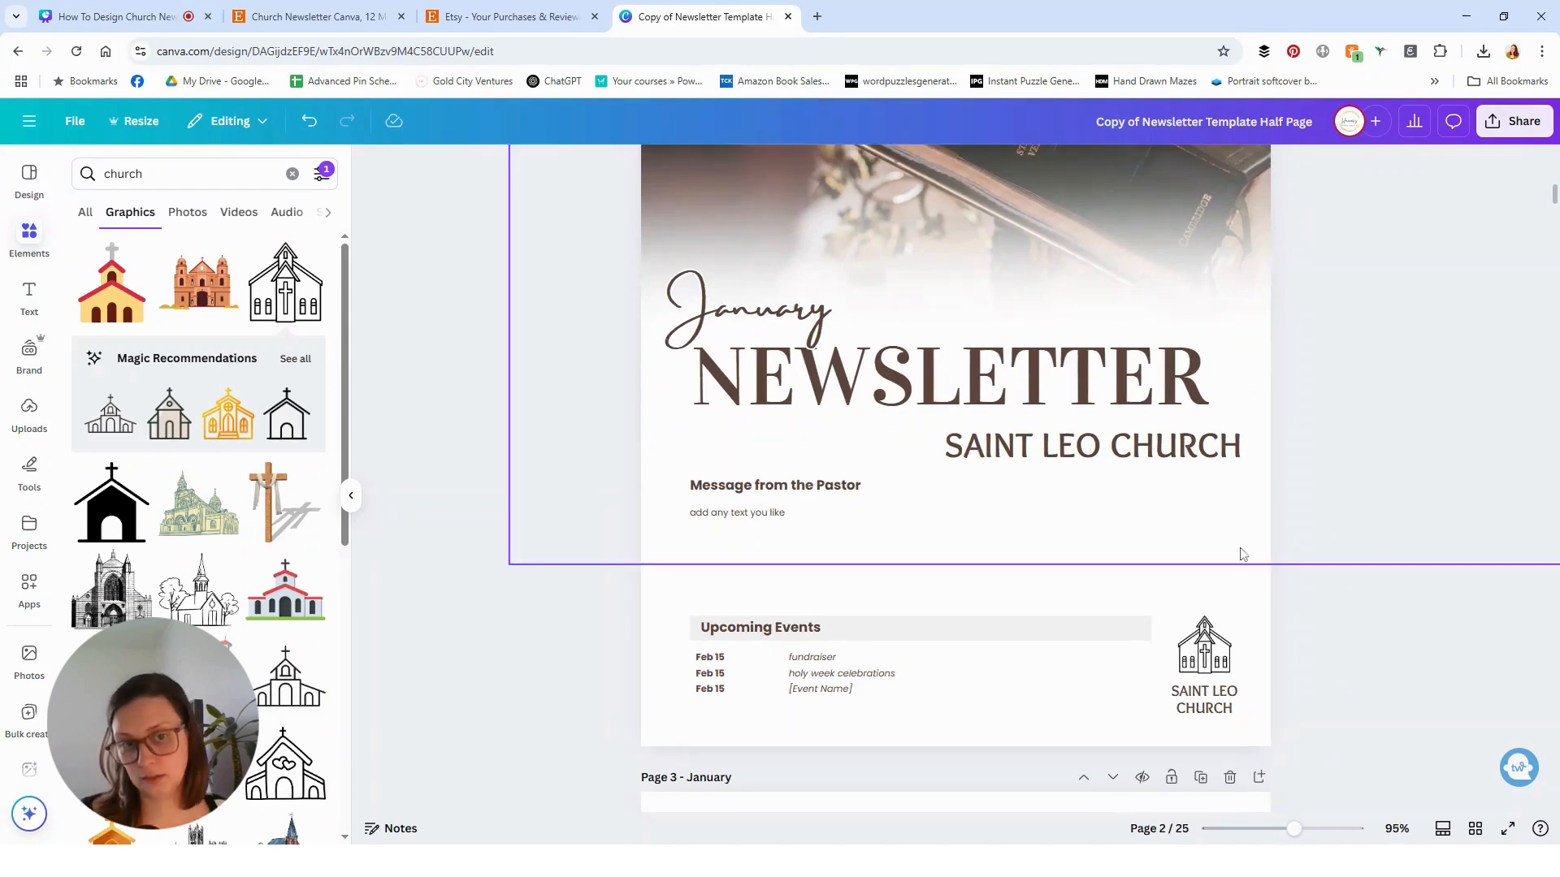
{"action": "scroll", "coordinate": [1377, 647], "scroll_direction": "up", "scroll_amount": 3}
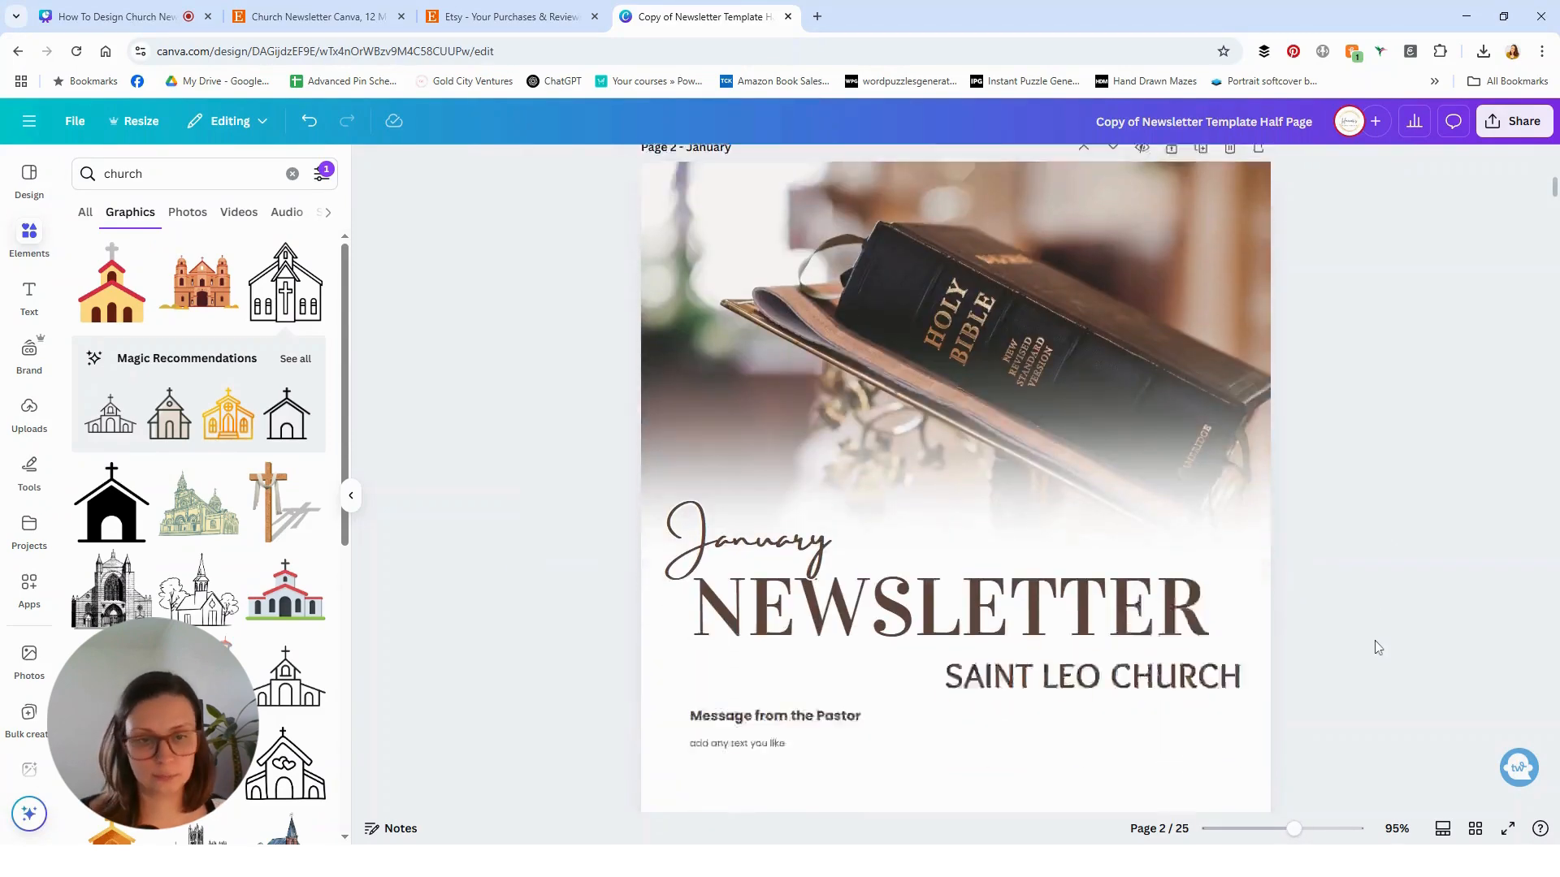
{"action": "scroll", "coordinate": [1378, 648], "scroll_direction": "down", "scroll_amount": 4}
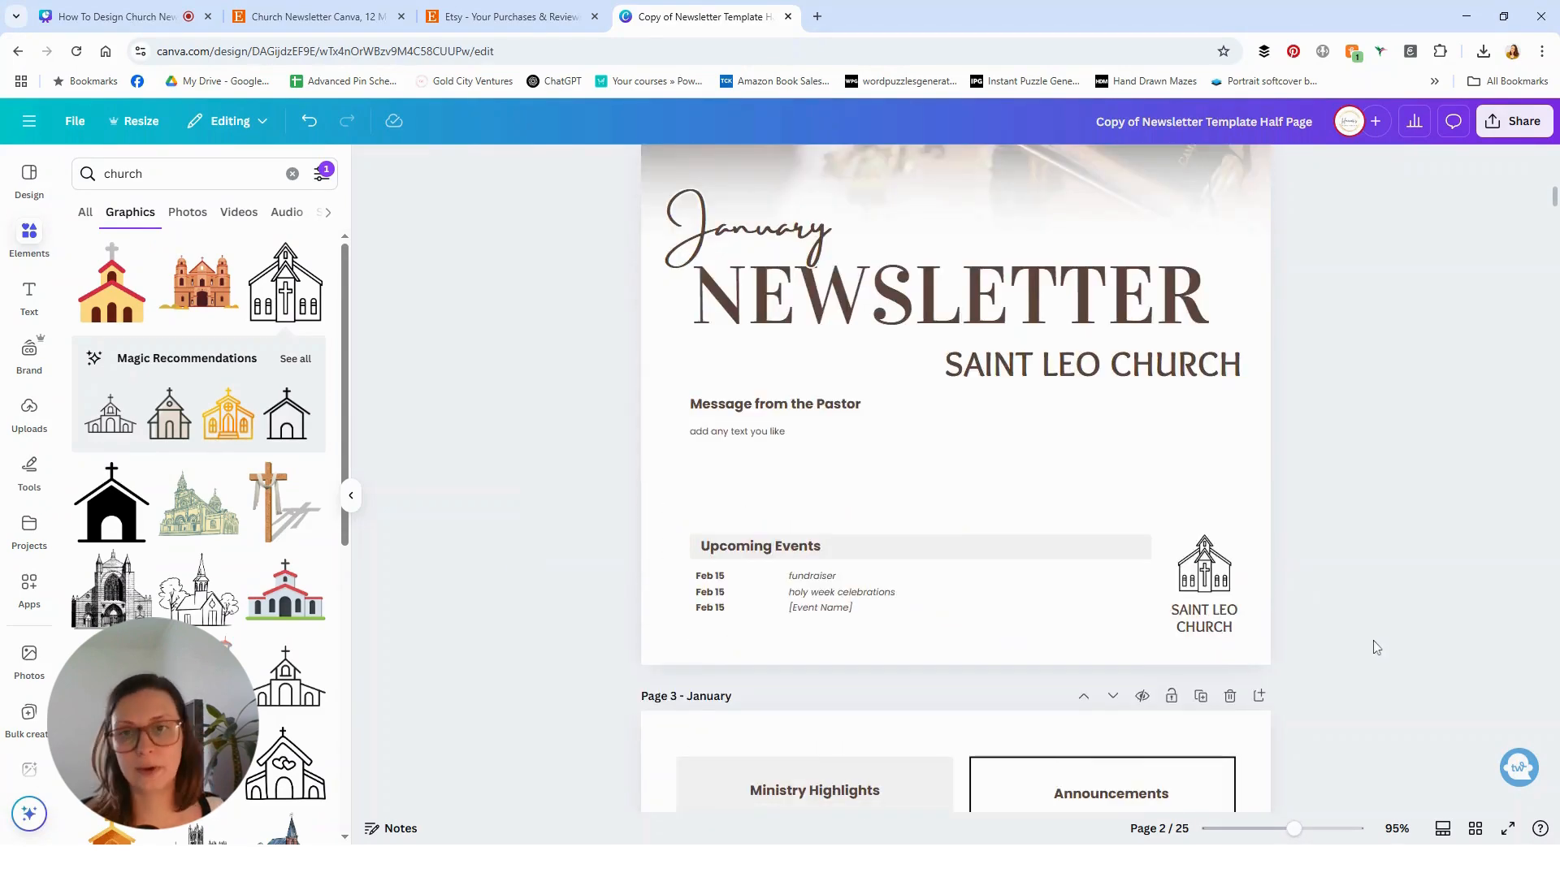
{"action": "scroll", "coordinate": [1365, 642], "scroll_direction": "up", "scroll_amount": 2}
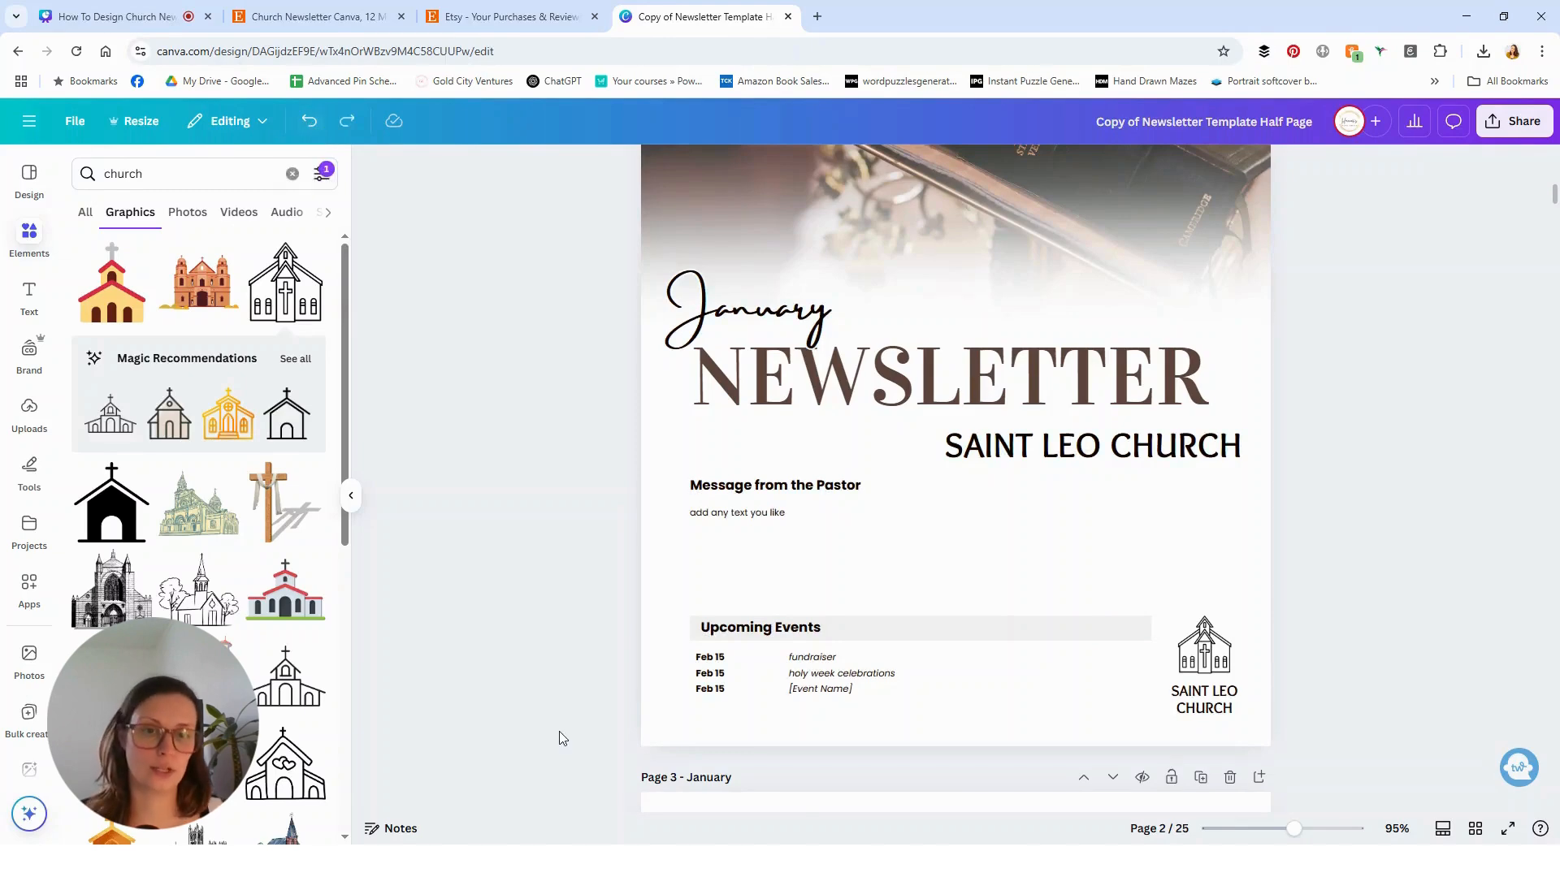
{"action": "left_click", "coordinate": [303, 121]}
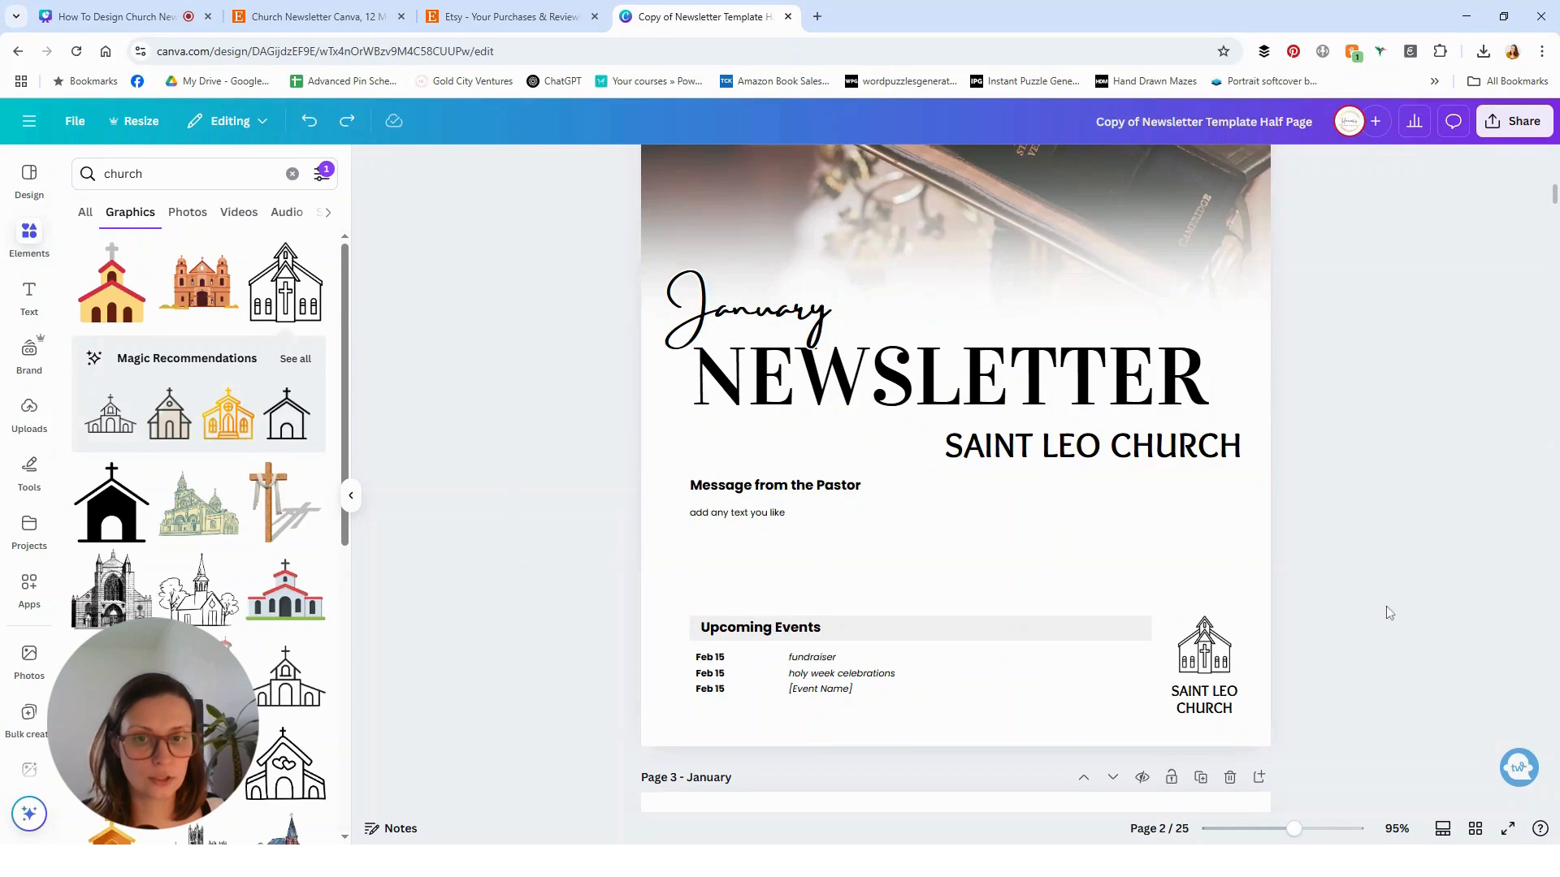
Copy the church graphic together with the small church name beside Upcoming Events on page 2
{"action": "scroll", "coordinate": [1318, 630], "scroll_direction": "down", "scroll_amount": 6}
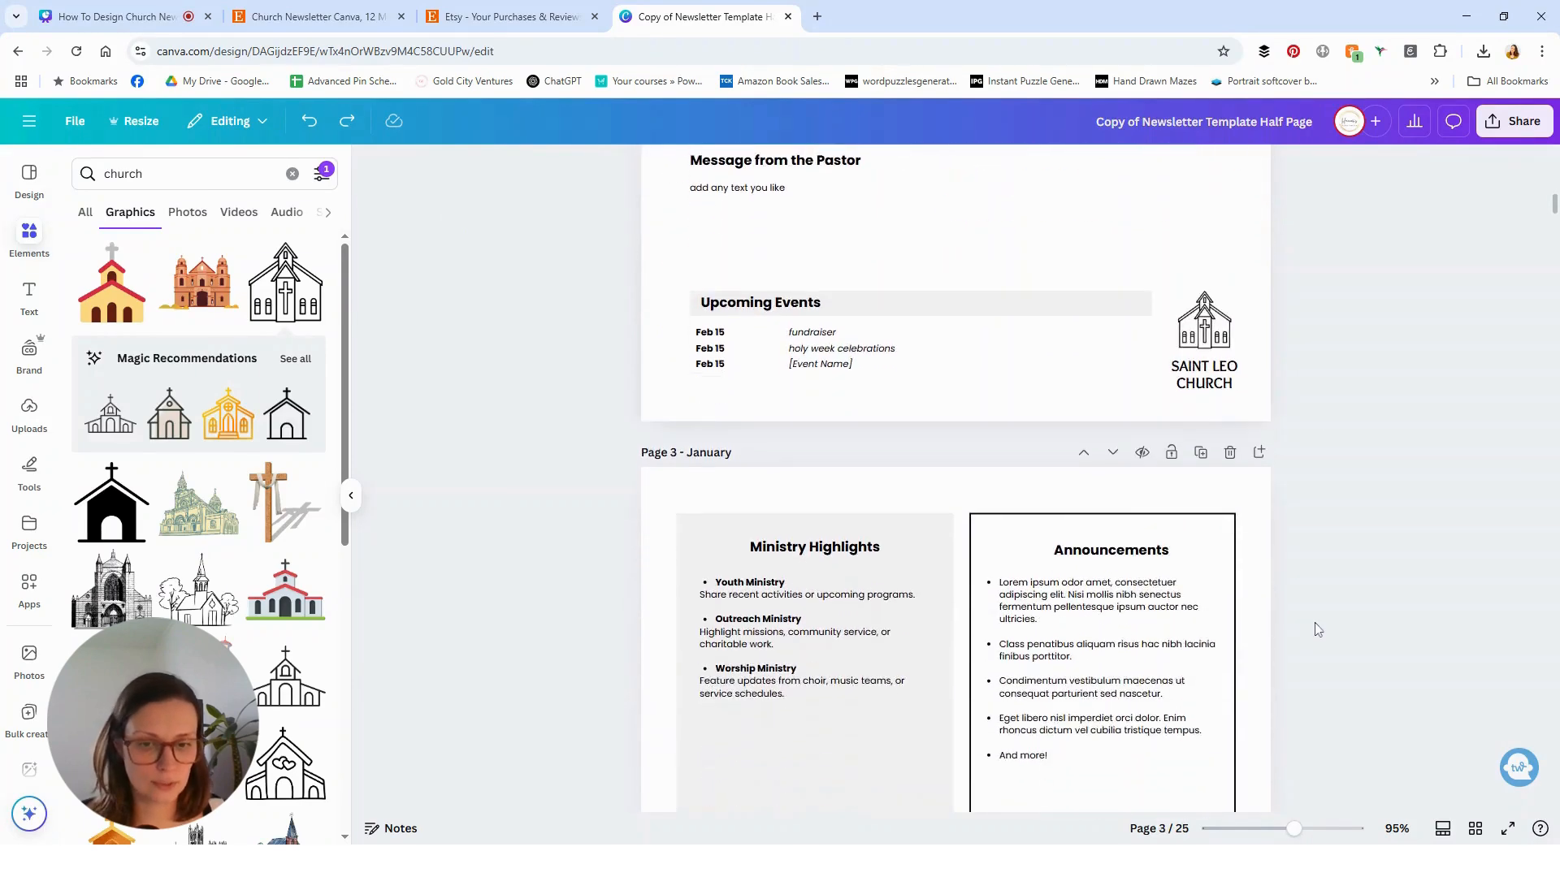
{"action": "scroll", "coordinate": [1317, 630], "scroll_direction": "down", "scroll_amount": 2}
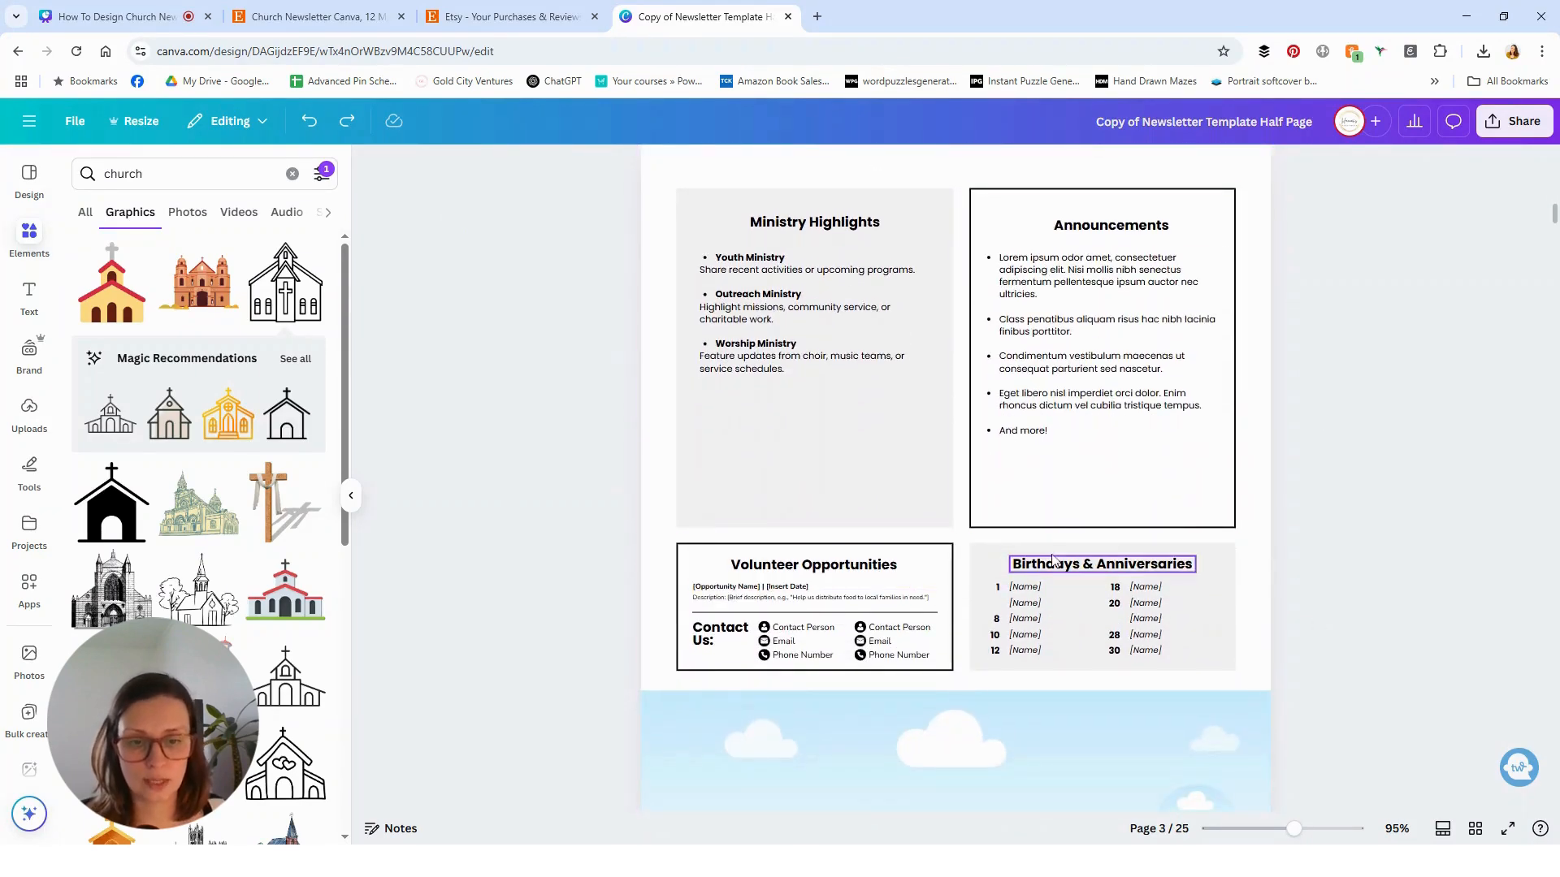
{"action": "scroll", "coordinate": [1052, 559], "scroll_direction": "down", "scroll_amount": 4}
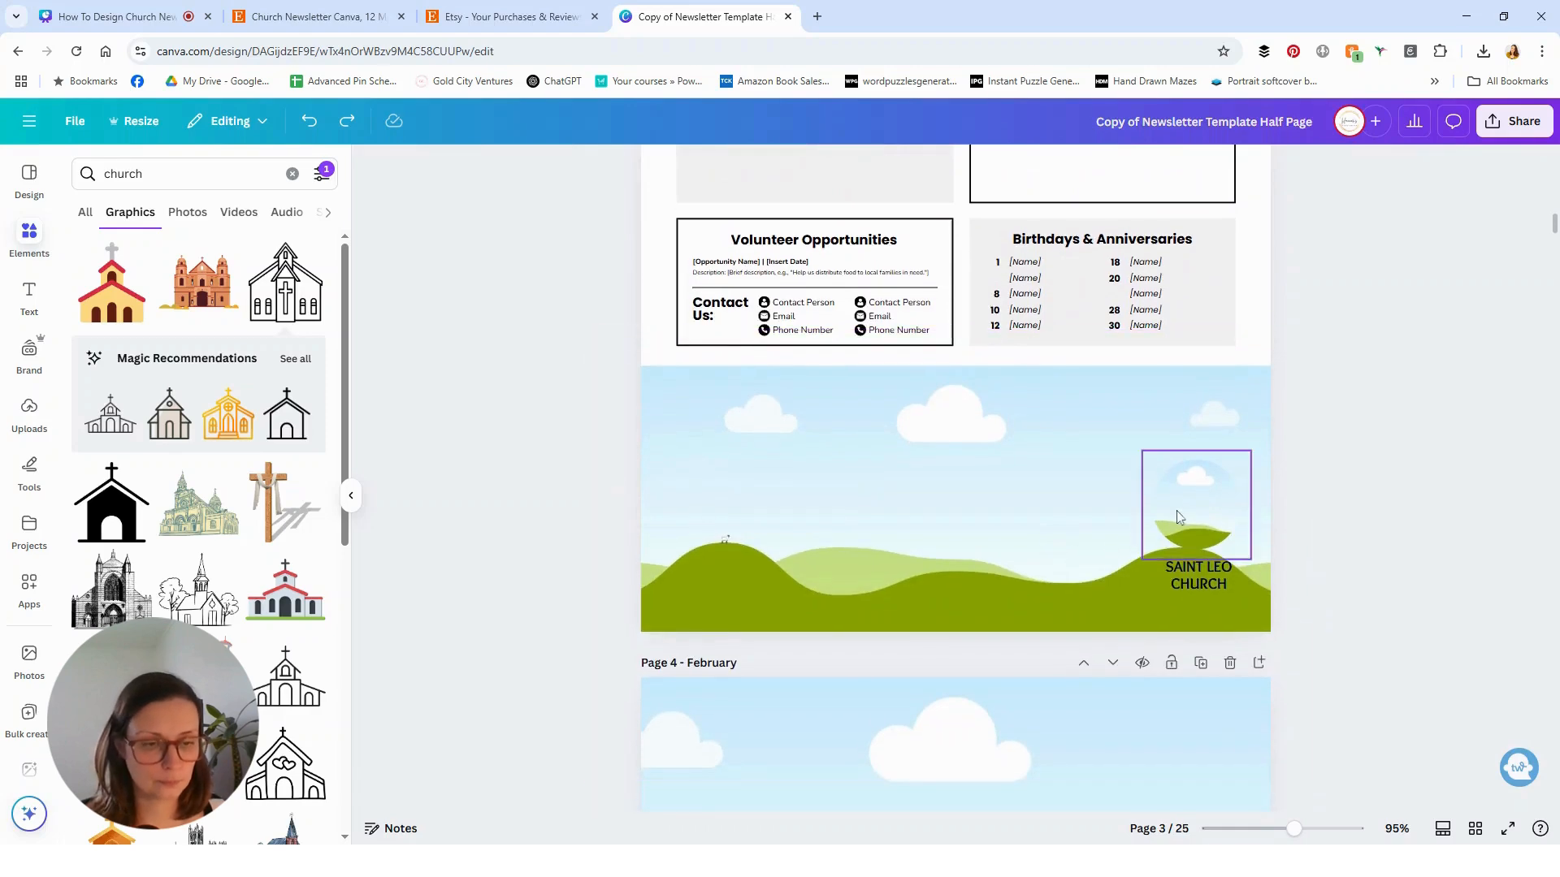
{"action": "left_click", "coordinate": [1180, 513]}
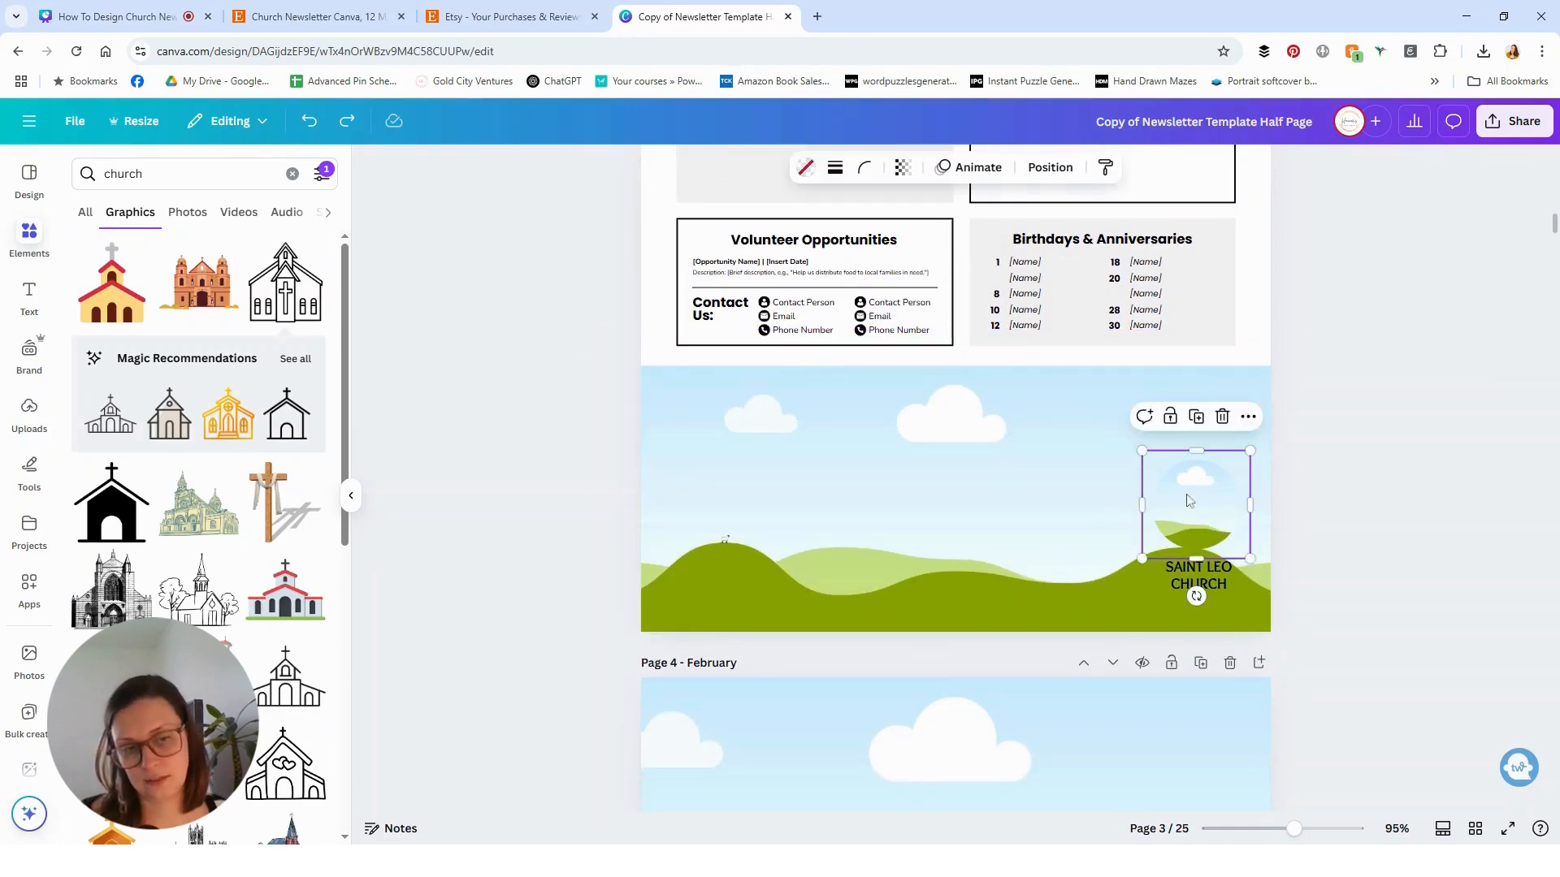
{"action": "scroll", "coordinate": [1237, 509], "scroll_direction": "up", "scroll_amount": 5}
{"action": "scroll", "coordinate": [1238, 516], "scroll_direction": "up", "scroll_amount": 3}
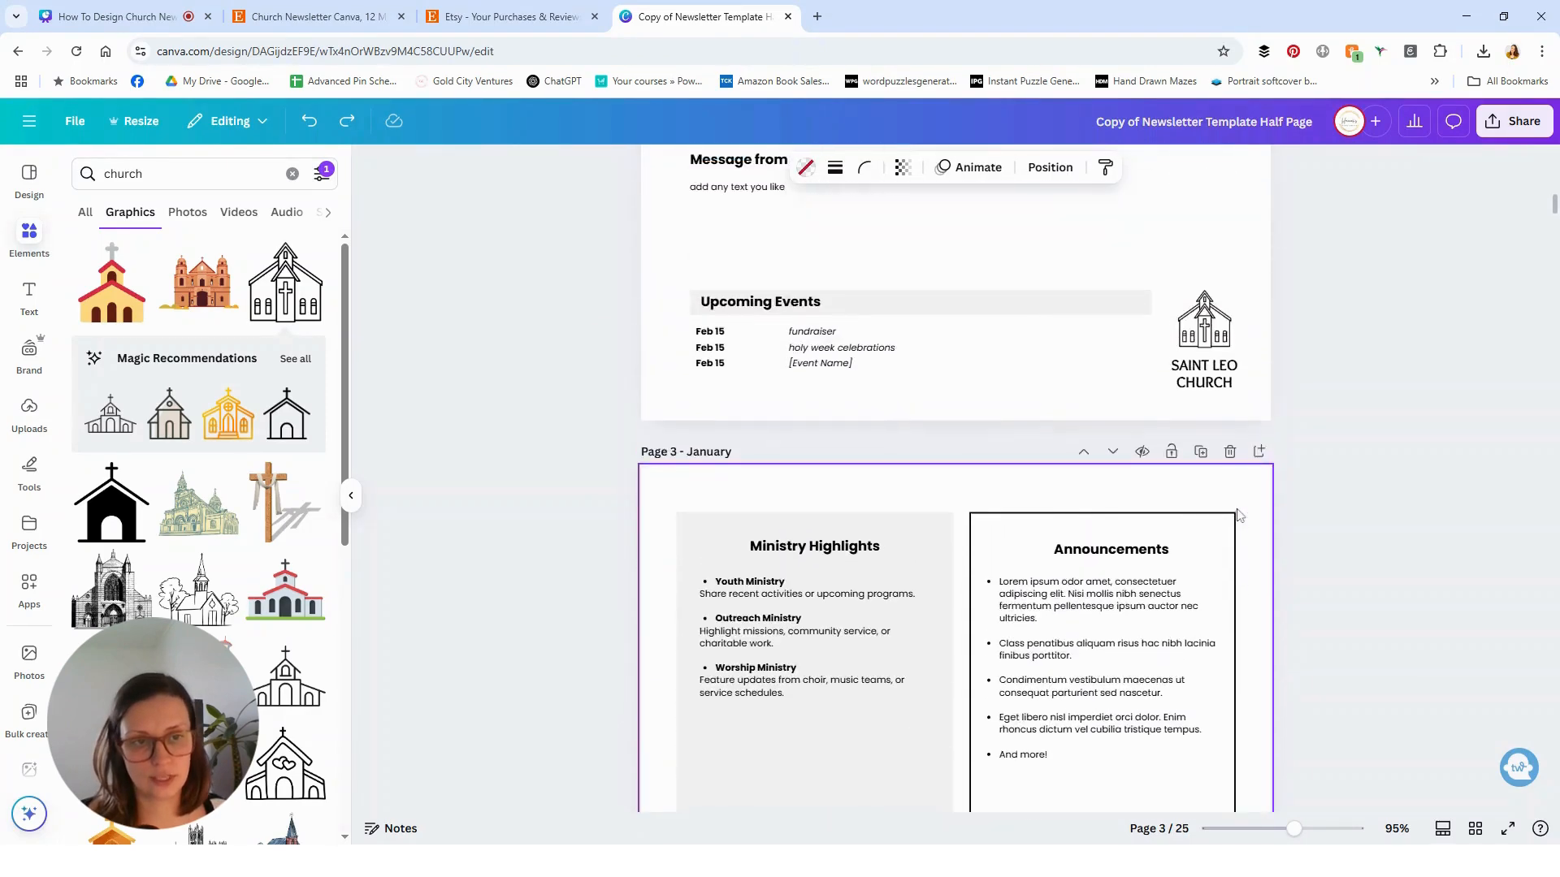
{"action": "left_click_drag", "start_coordinate": [1258, 246], "coordinate": [1184, 416]}
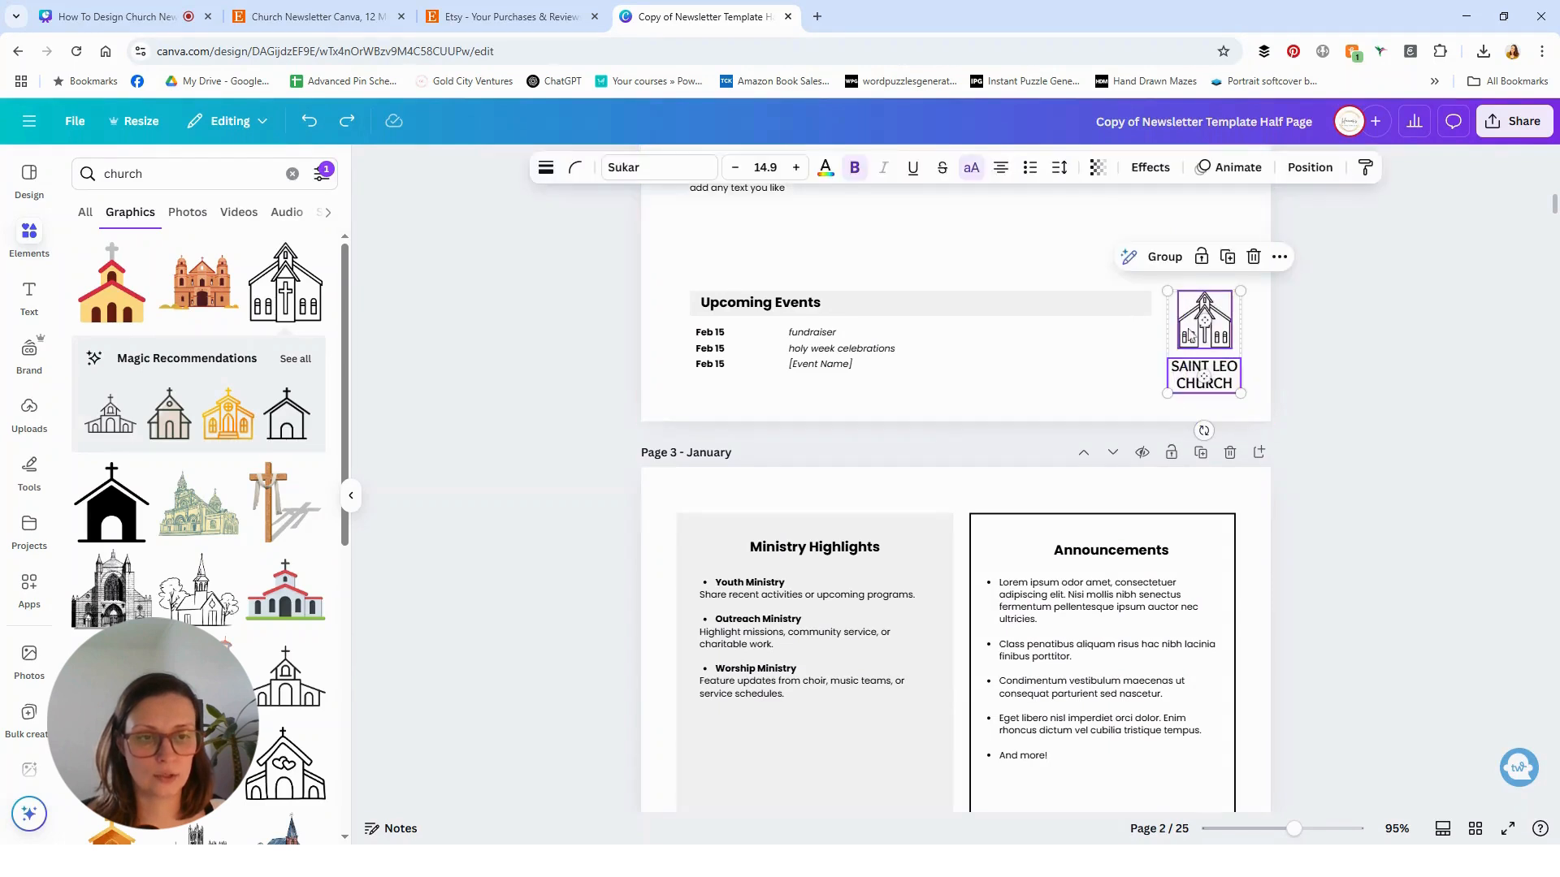
{"action": "right_click", "coordinate": [1191, 335]}
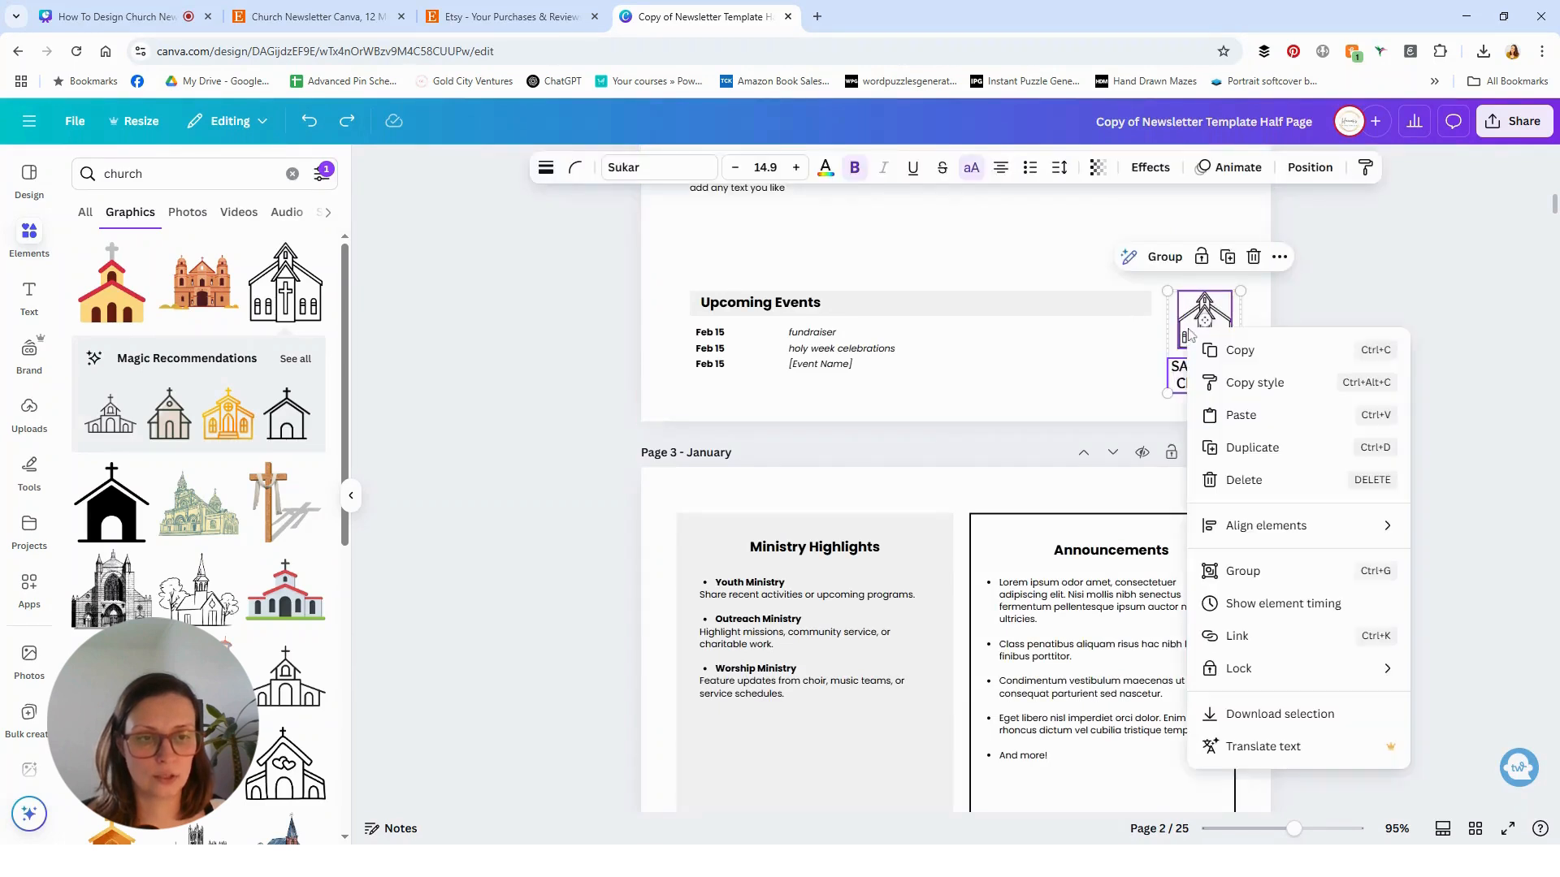
{"action": "left_click", "coordinate": [1231, 309]}
Paste the copied church graphic and name onto the landscape picture at the bottom of page 3
{"action": "scroll", "coordinate": [1221, 558], "scroll_direction": "down", "scroll_amount": 1}
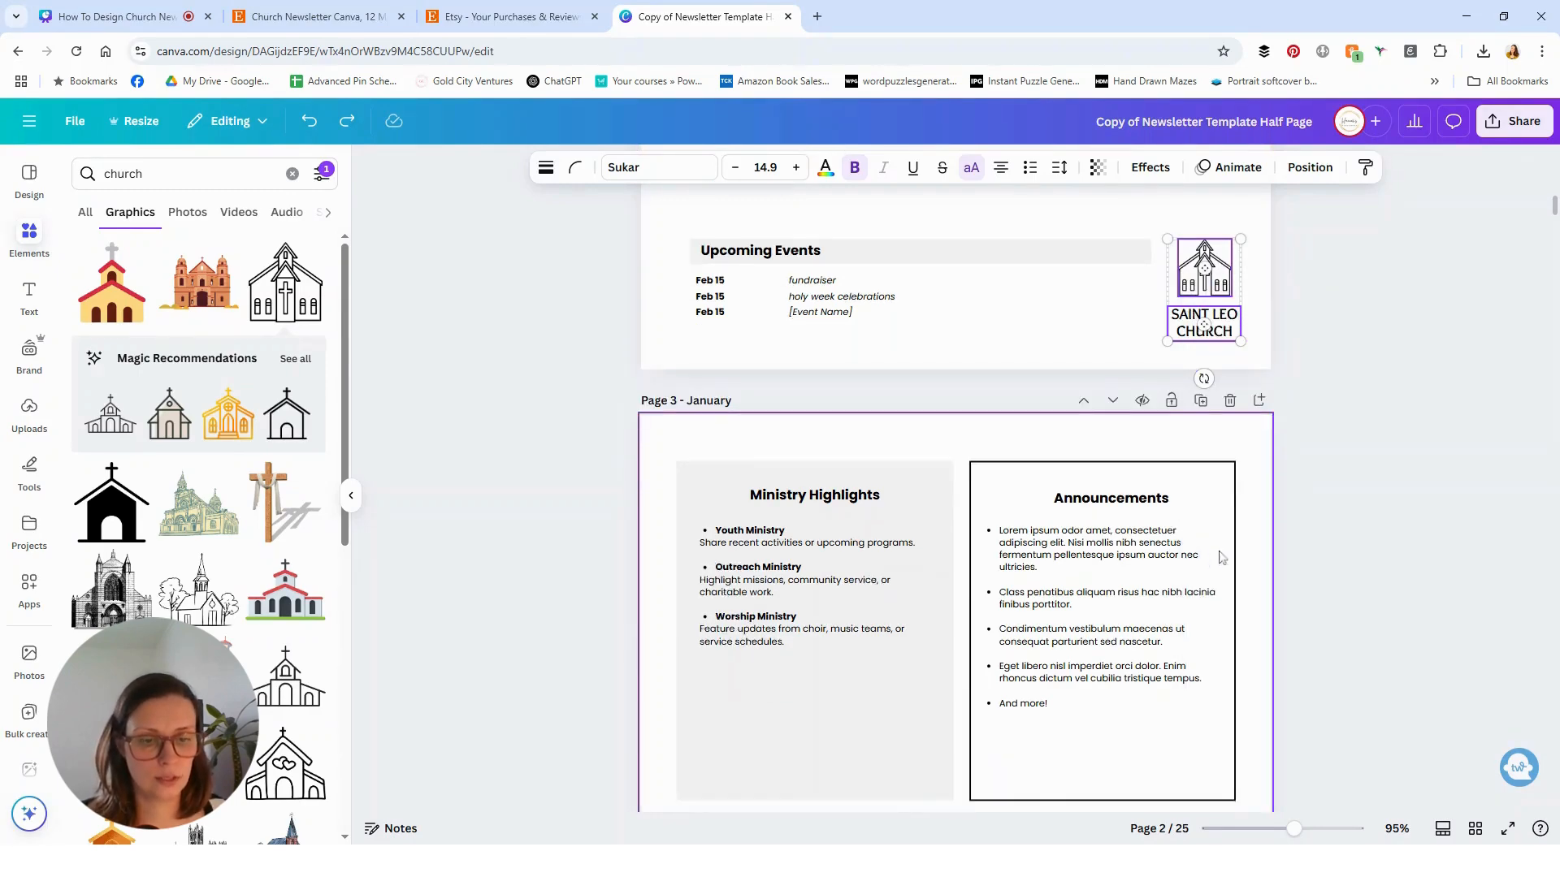
{"action": "scroll", "coordinate": [1221, 558], "scroll_direction": "down", "scroll_amount": 10}
{"action": "right_click", "coordinate": [1100, 358]}
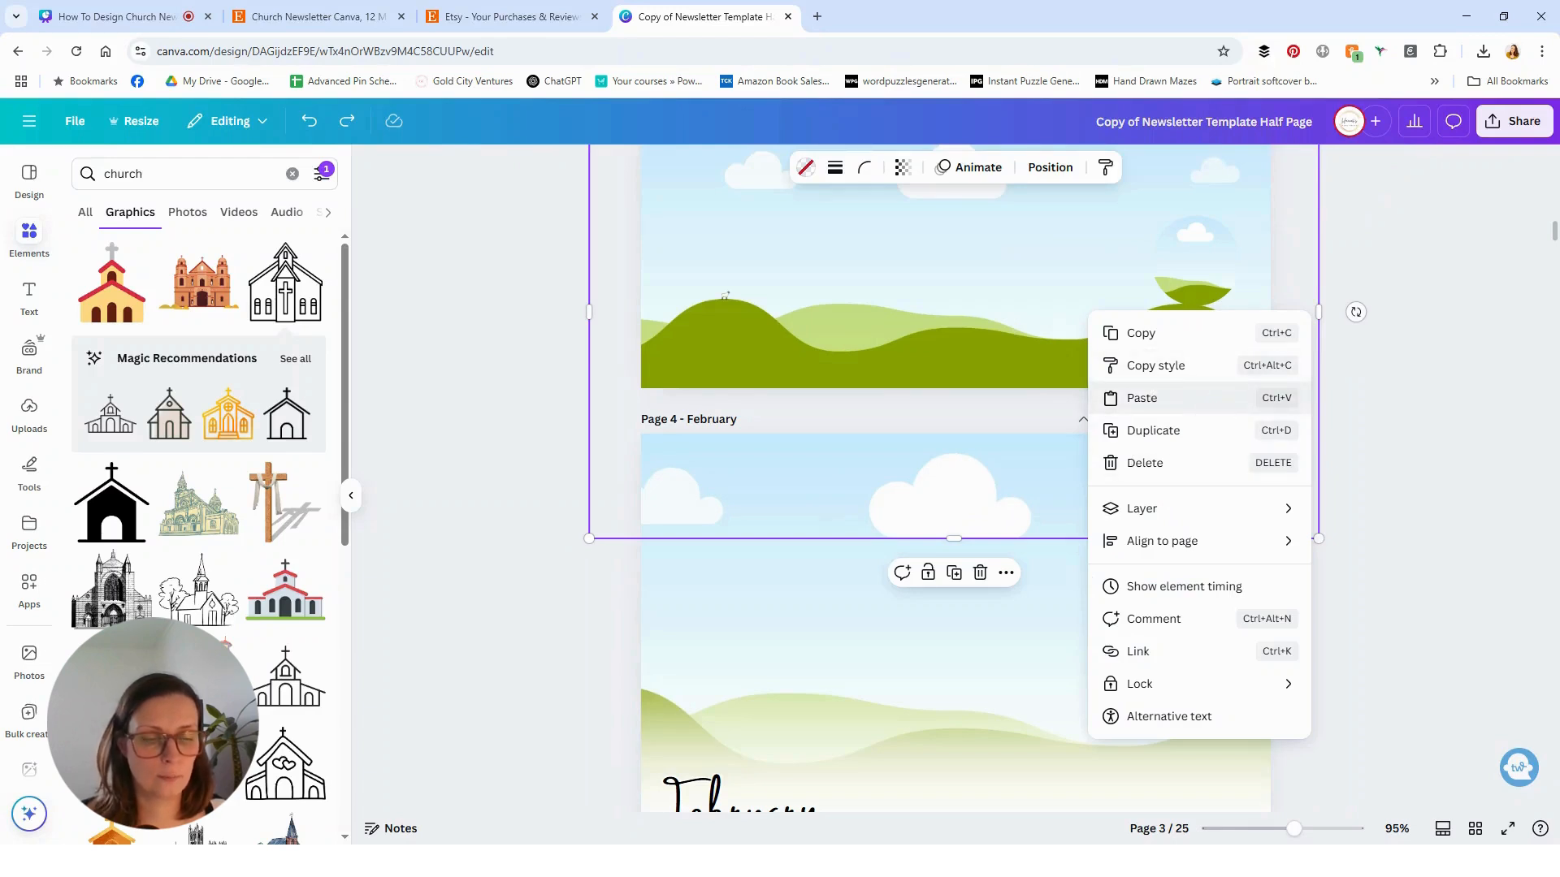
{"action": "left_click", "coordinate": [1181, 412]}
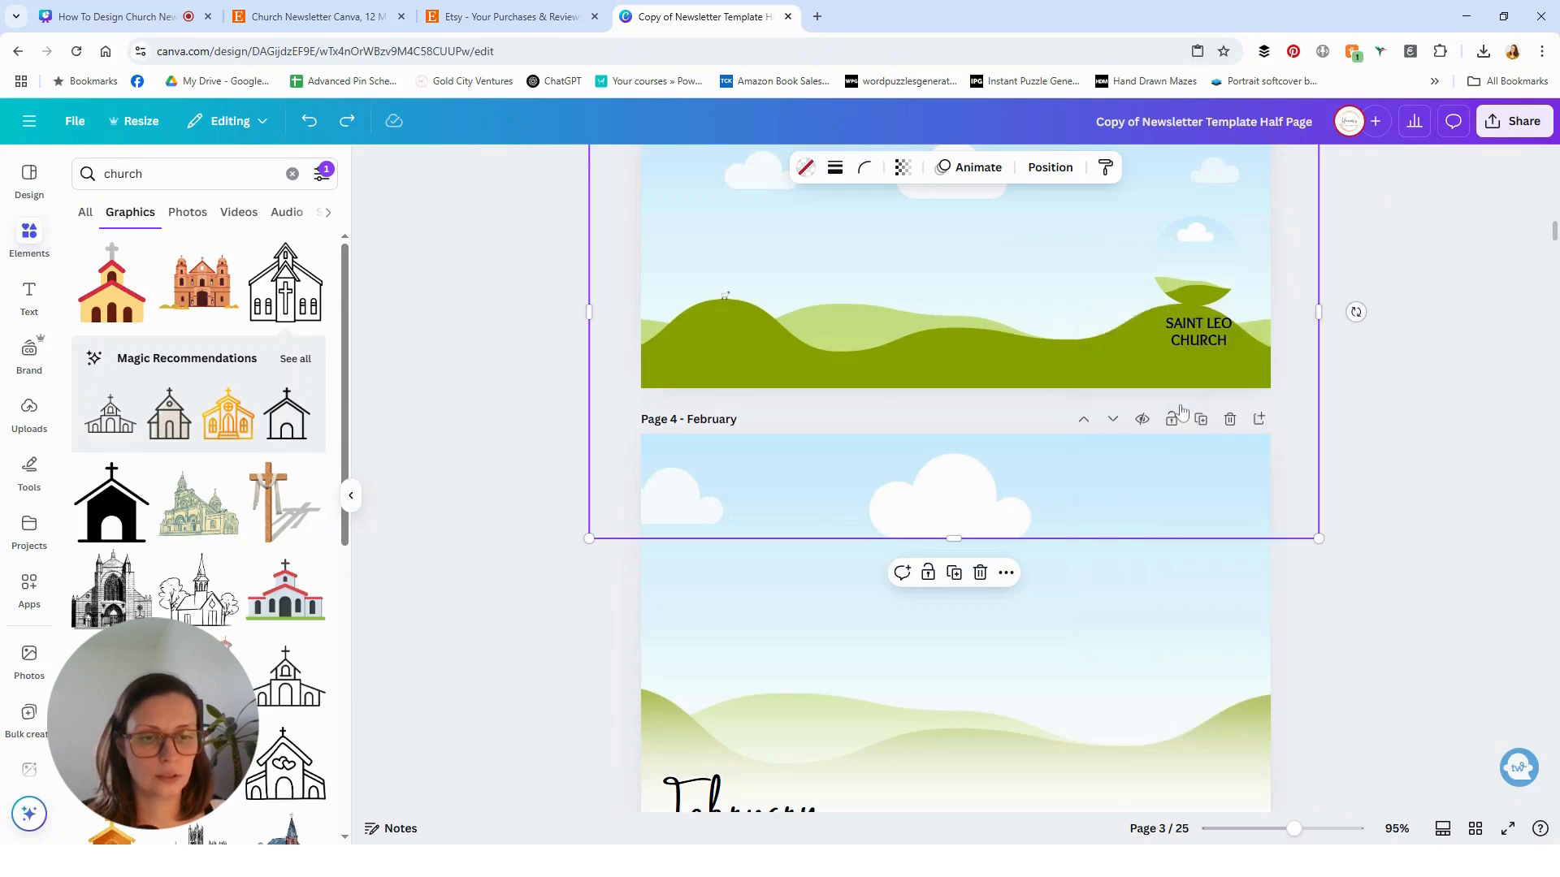
Delete the original church name and the round placeholder frame behind the pasted logo on page 3
{"action": "left_click", "coordinate": [1394, 377]}
{"action": "left_click", "coordinate": [1167, 331]}
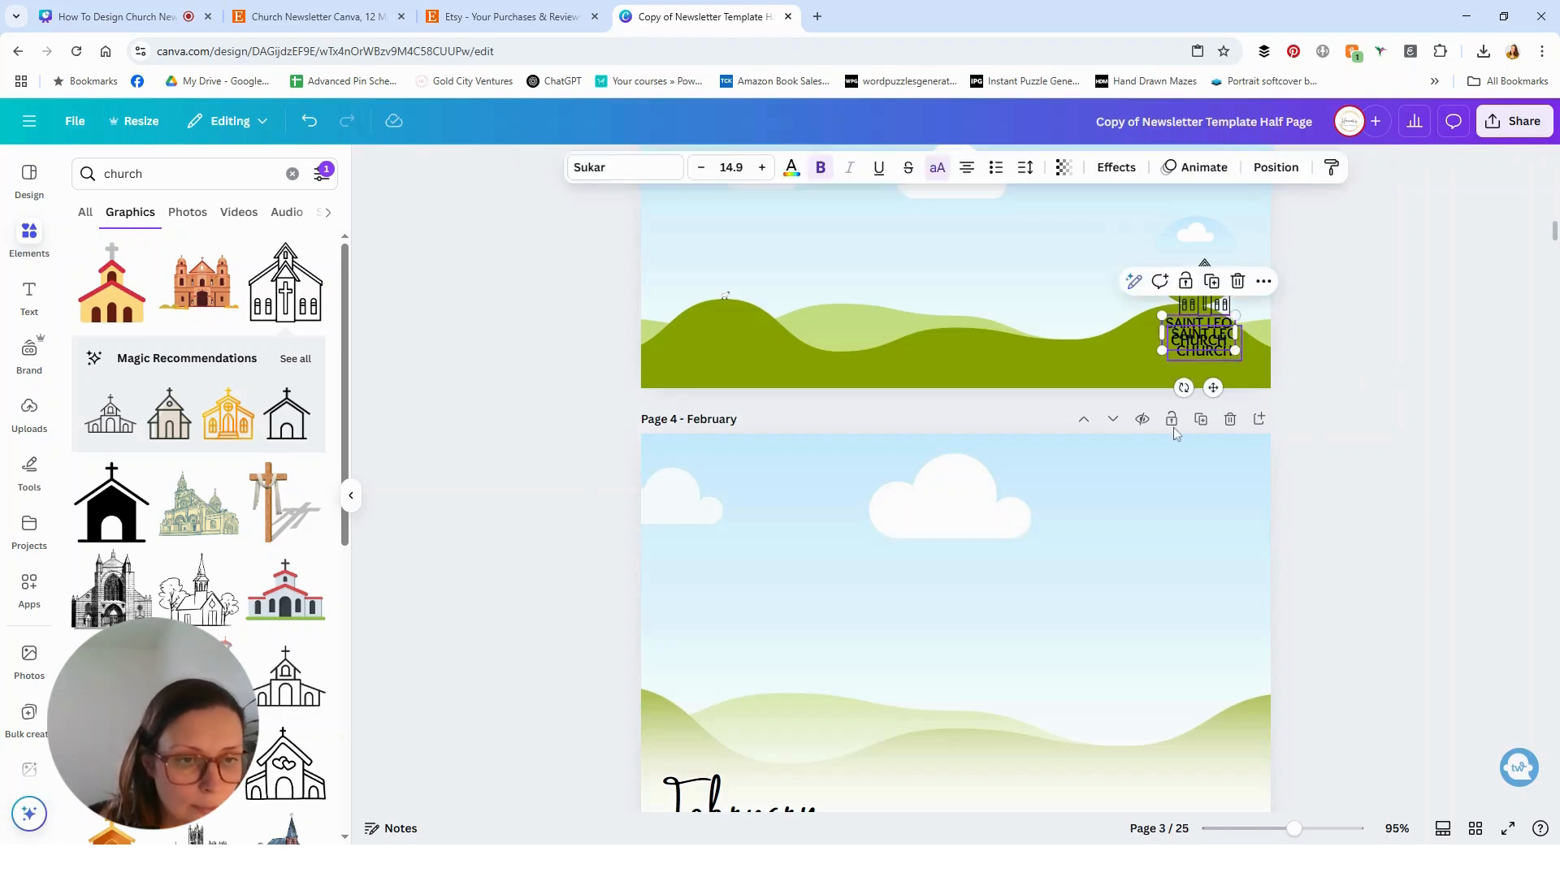
{"action": "left_click", "coordinate": [1175, 433]}
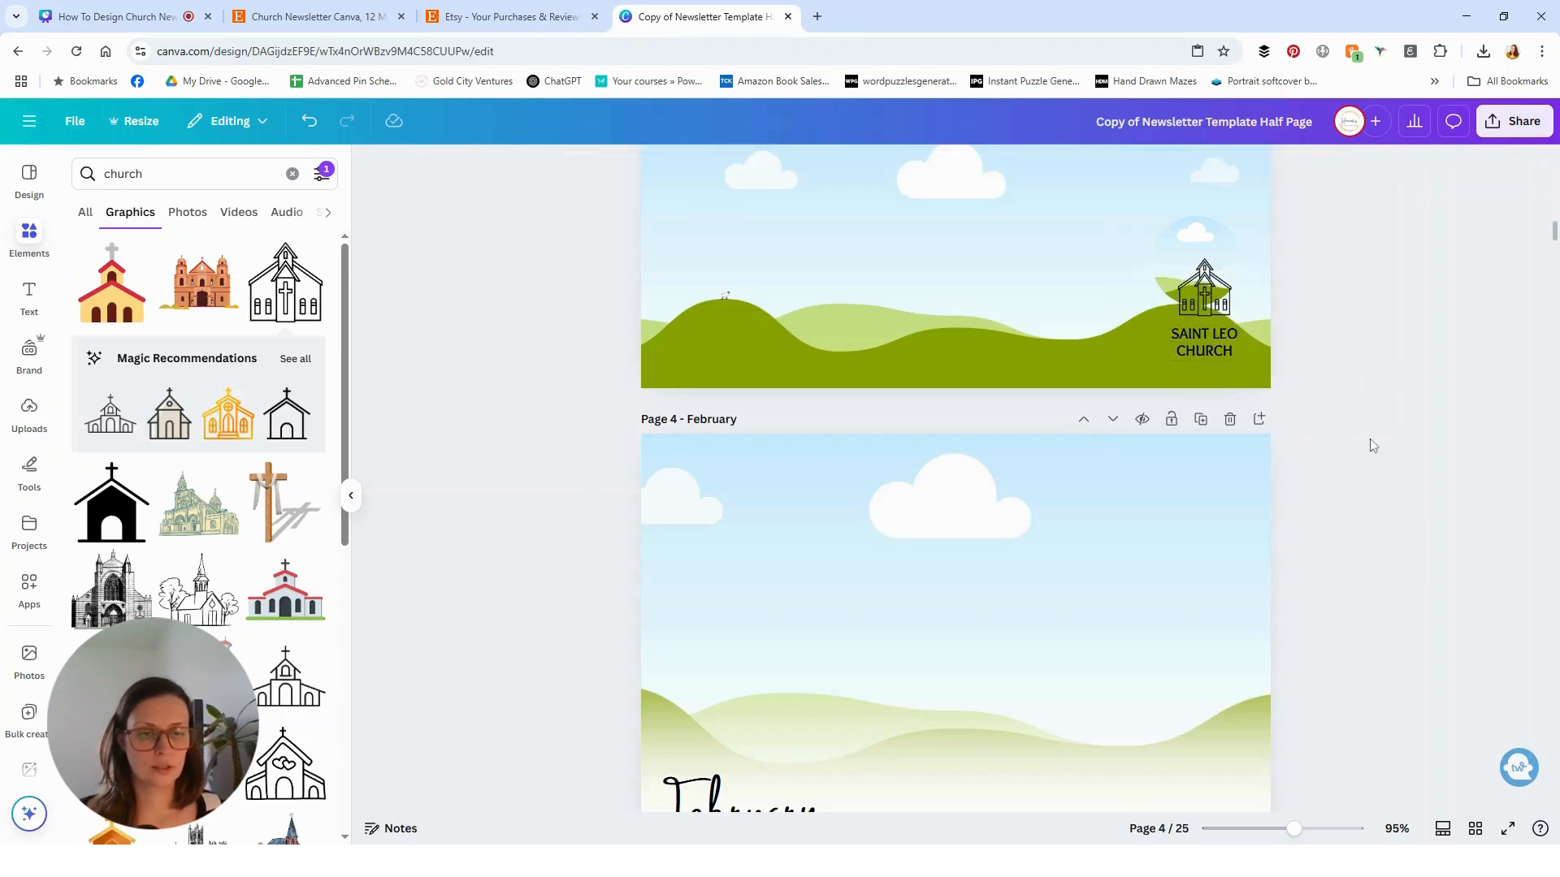
{"action": "scroll", "coordinate": [1369, 443], "scroll_direction": "up", "scroll_amount": 2}
{"action": "left_click", "coordinate": [1229, 405]}
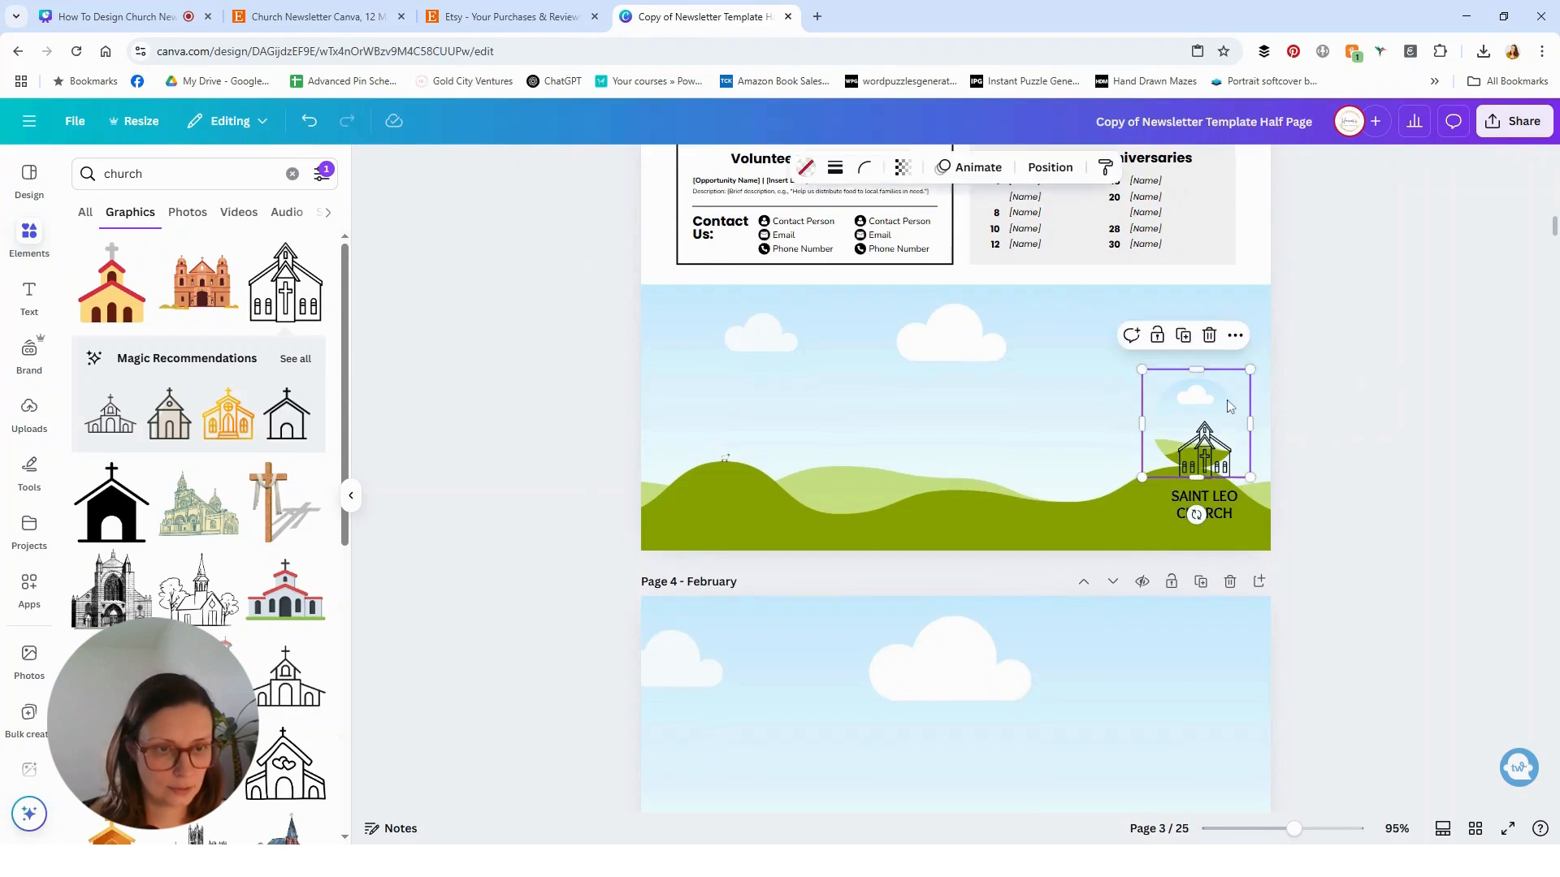
{"action": "key", "text": "Escape"}
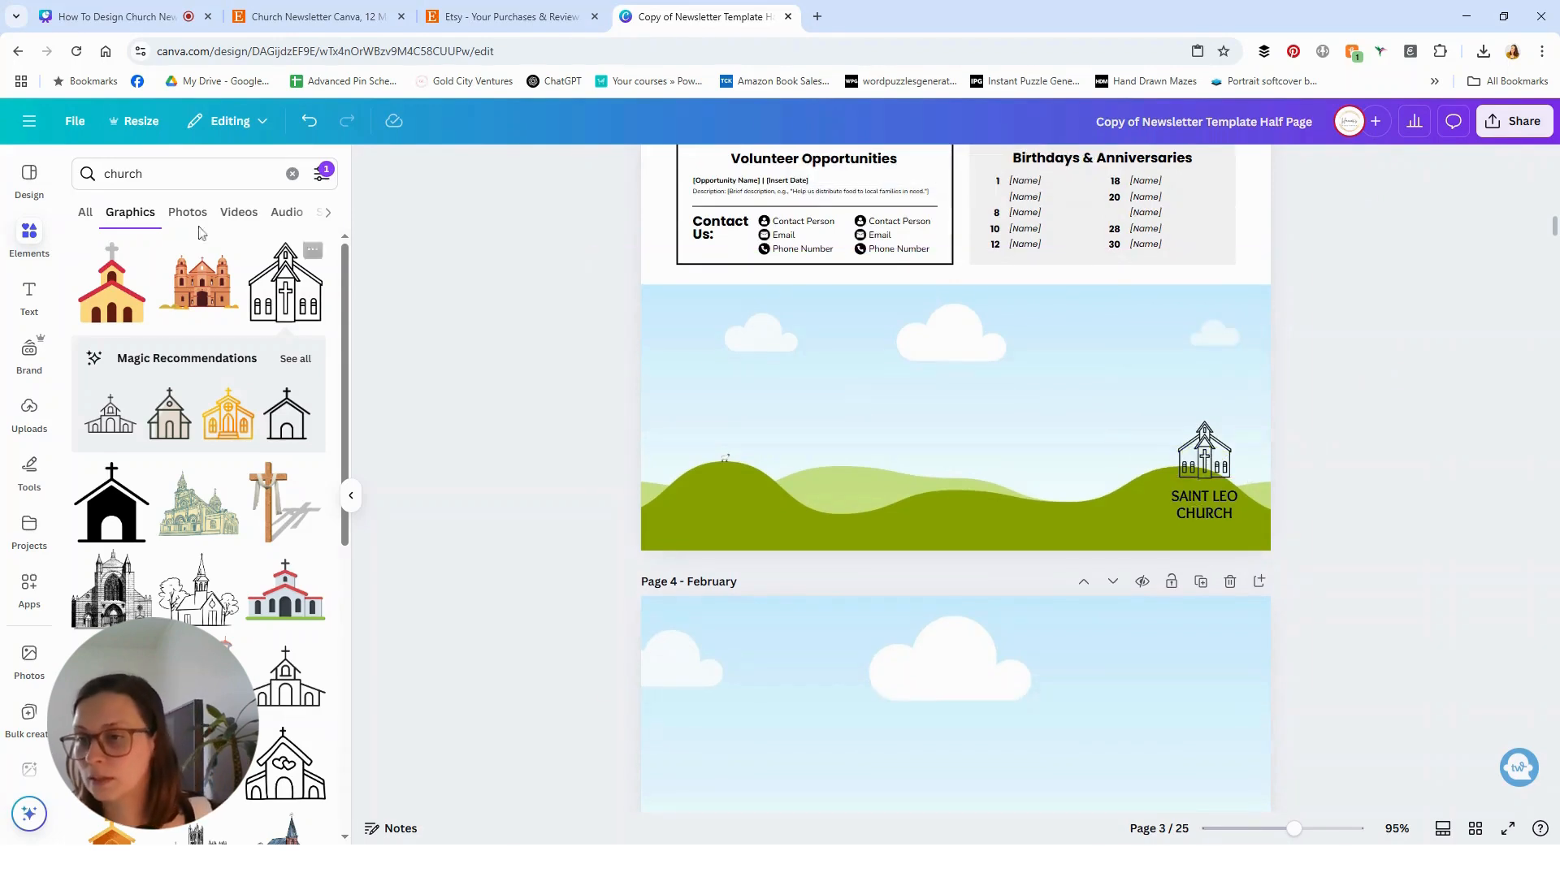
Fill the landscape picture at the bottom of page 3 with the dark blue church photo, positioned to show the whole building
{"action": "left_click", "coordinate": [188, 212]}
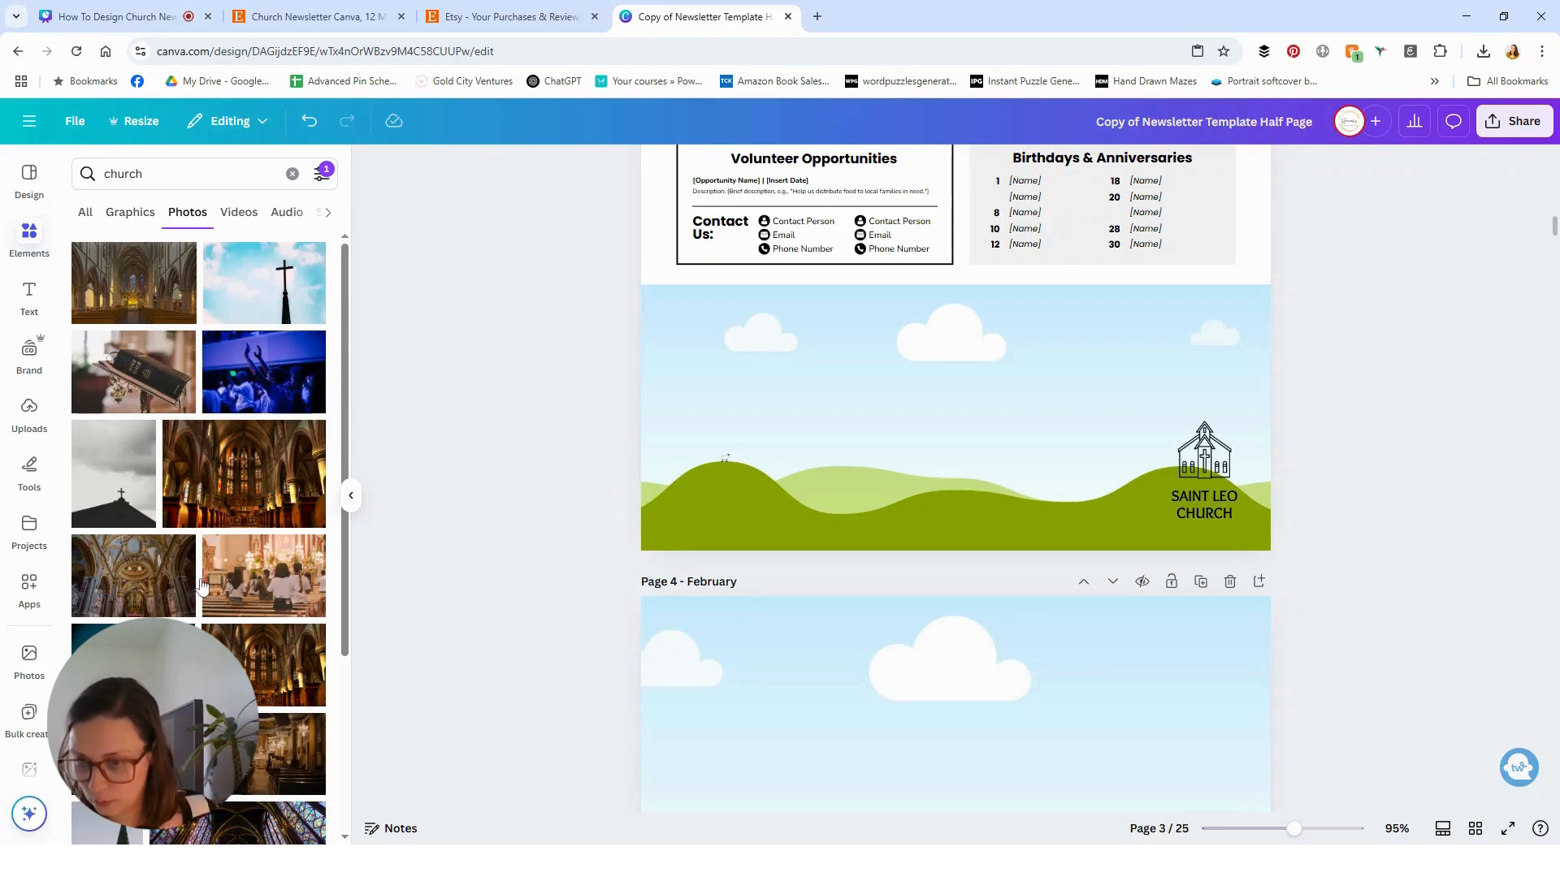
{"action": "scroll", "coordinate": [201, 584], "scroll_direction": "down", "scroll_amount": 5}
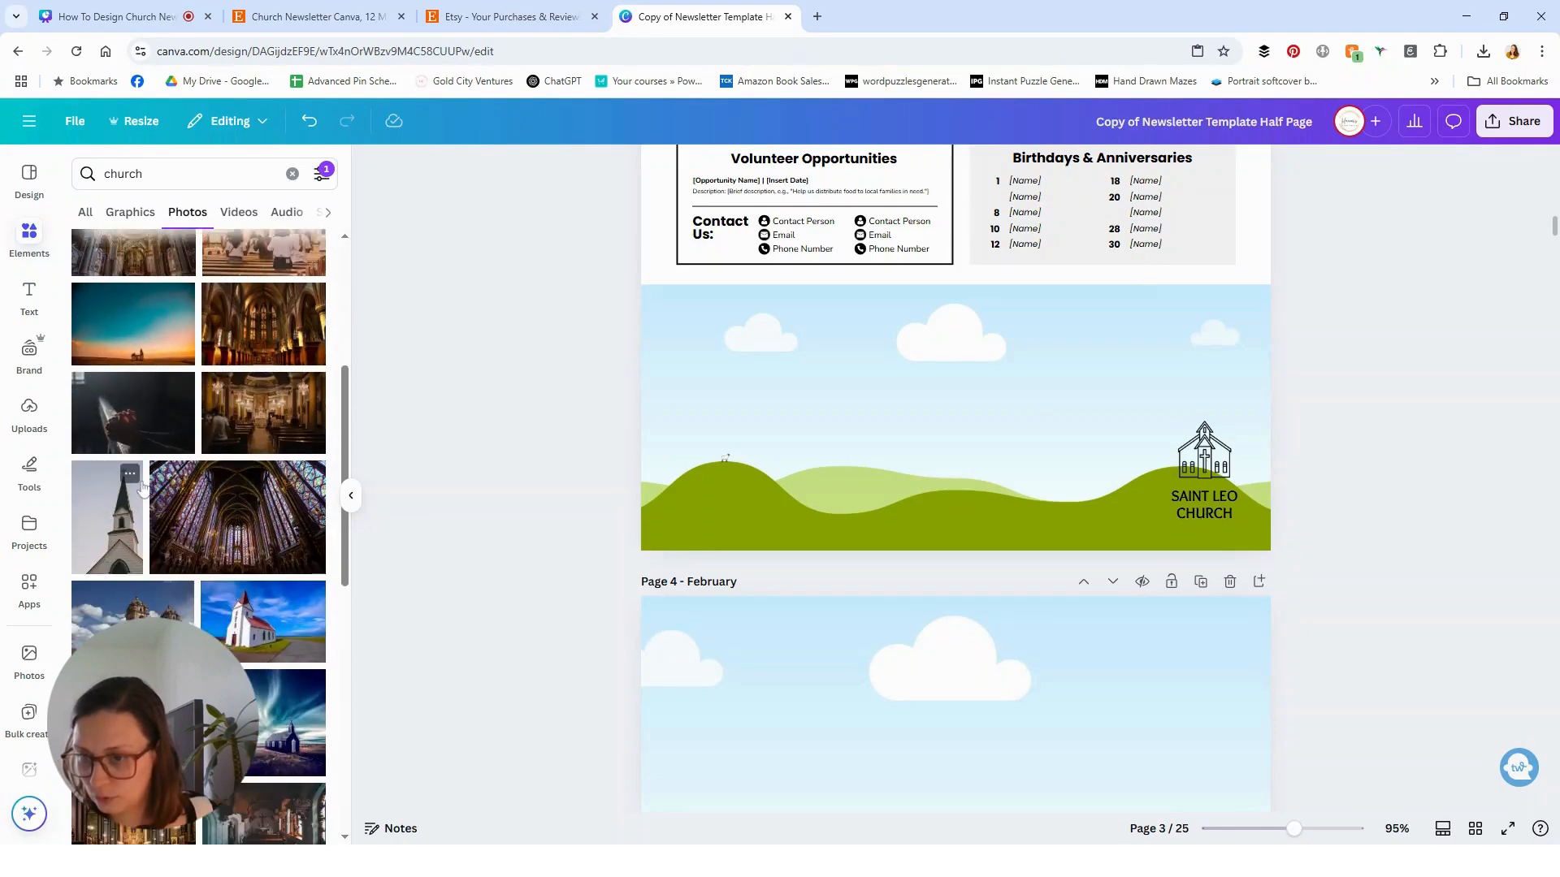
{"action": "scroll", "coordinate": [144, 490], "scroll_direction": "down", "scroll_amount": 1}
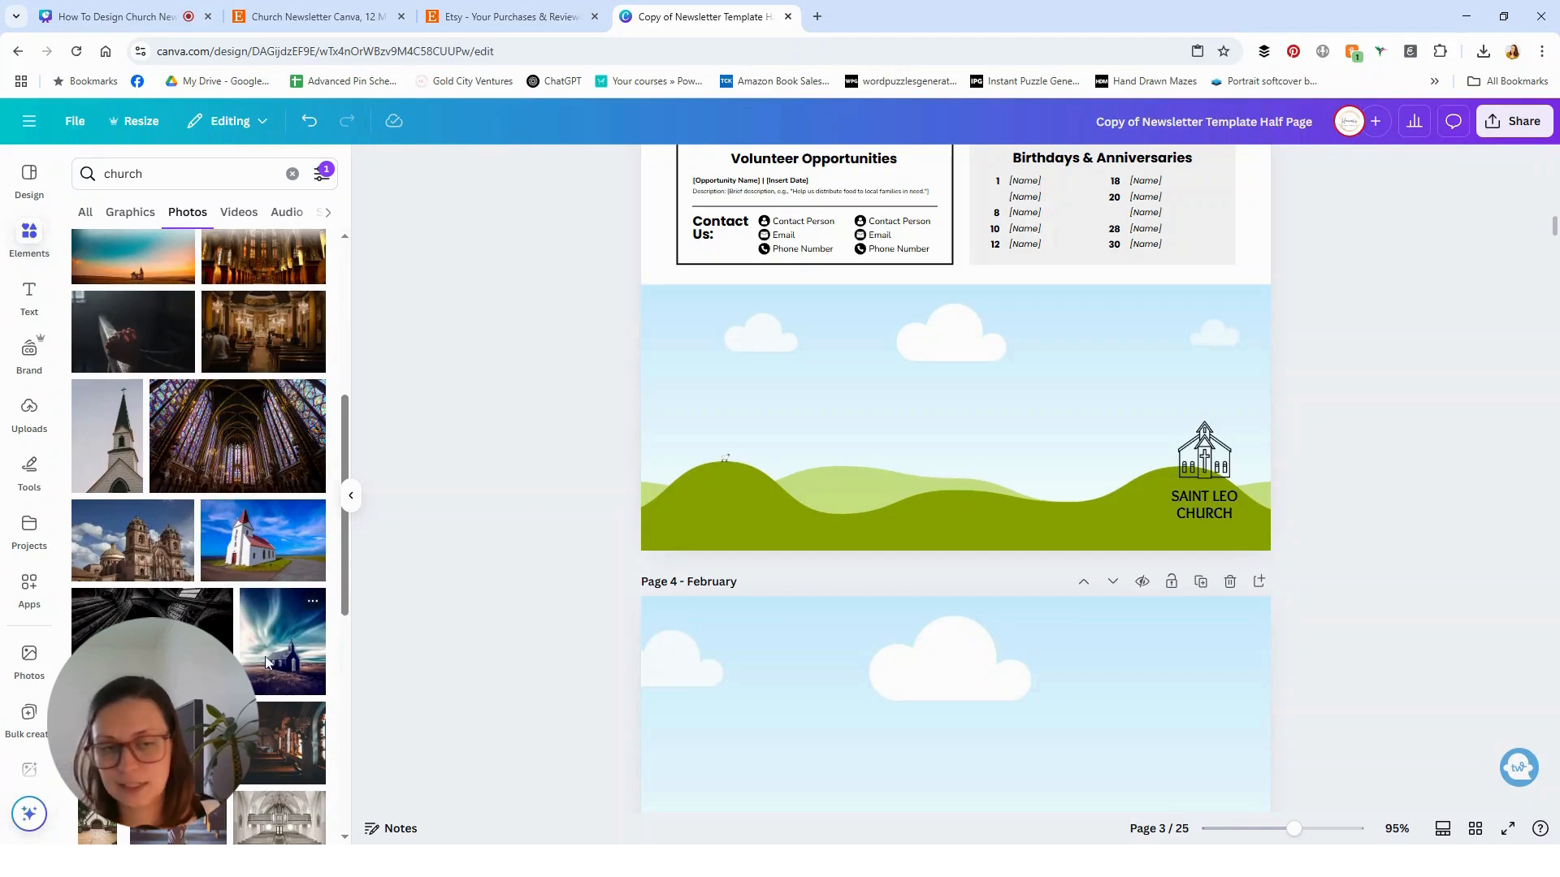
{"action": "left_click", "coordinate": [267, 662]}
{"action": "left_click_drag", "start_coordinate": [996, 358], "coordinate": [1000, 455]}
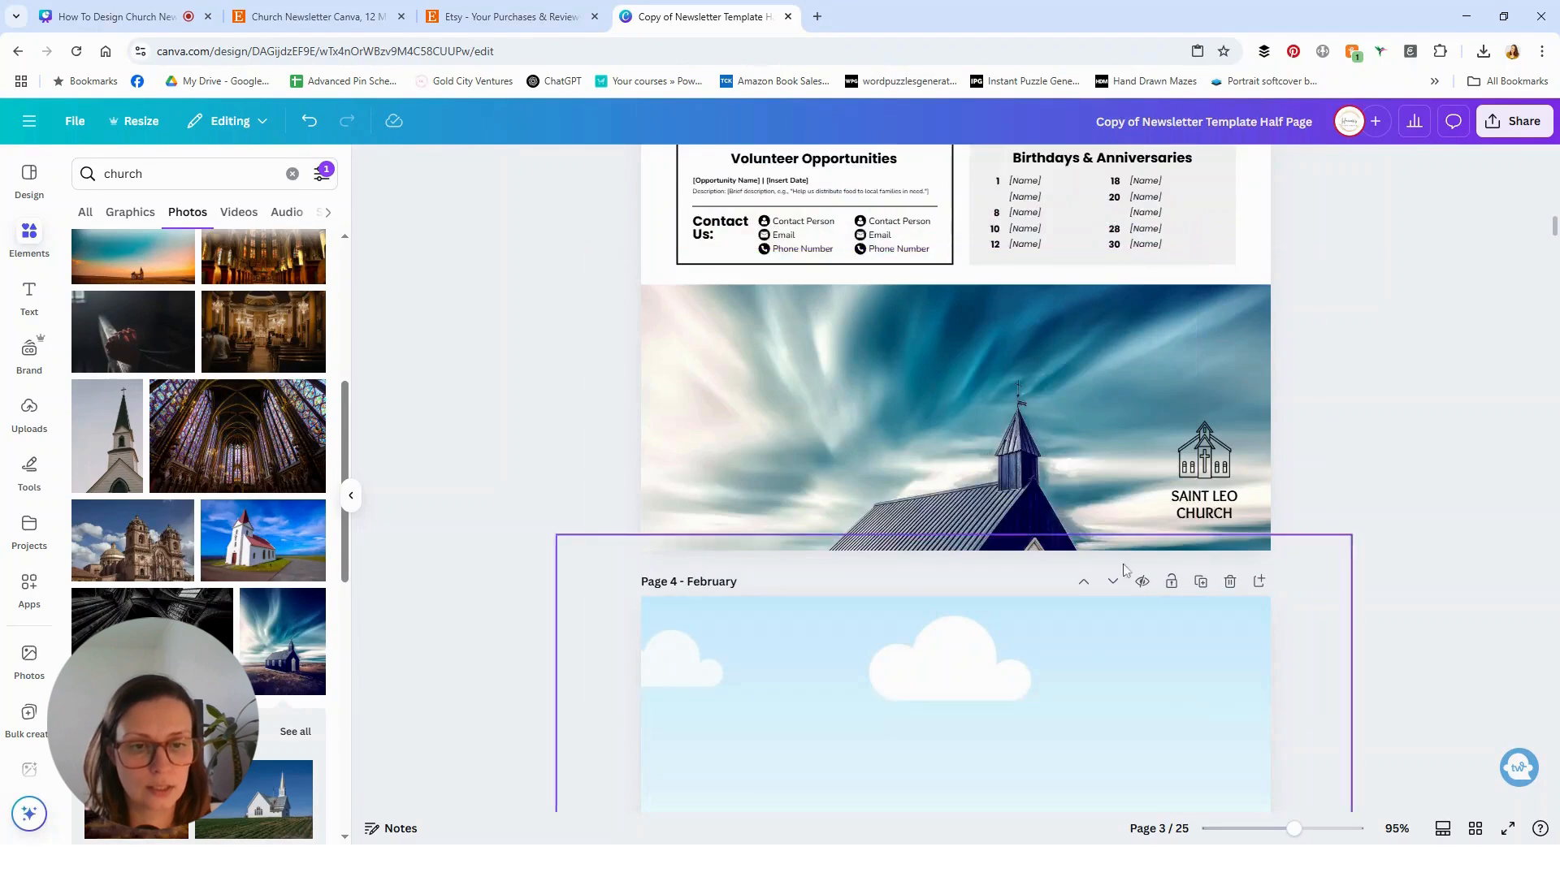
{"action": "double_click", "coordinate": [1069, 510]}
{"action": "left_click_drag", "start_coordinate": [1069, 510], "coordinate": [1053, 362]}
{"action": "left_click", "coordinate": [491, 654]}
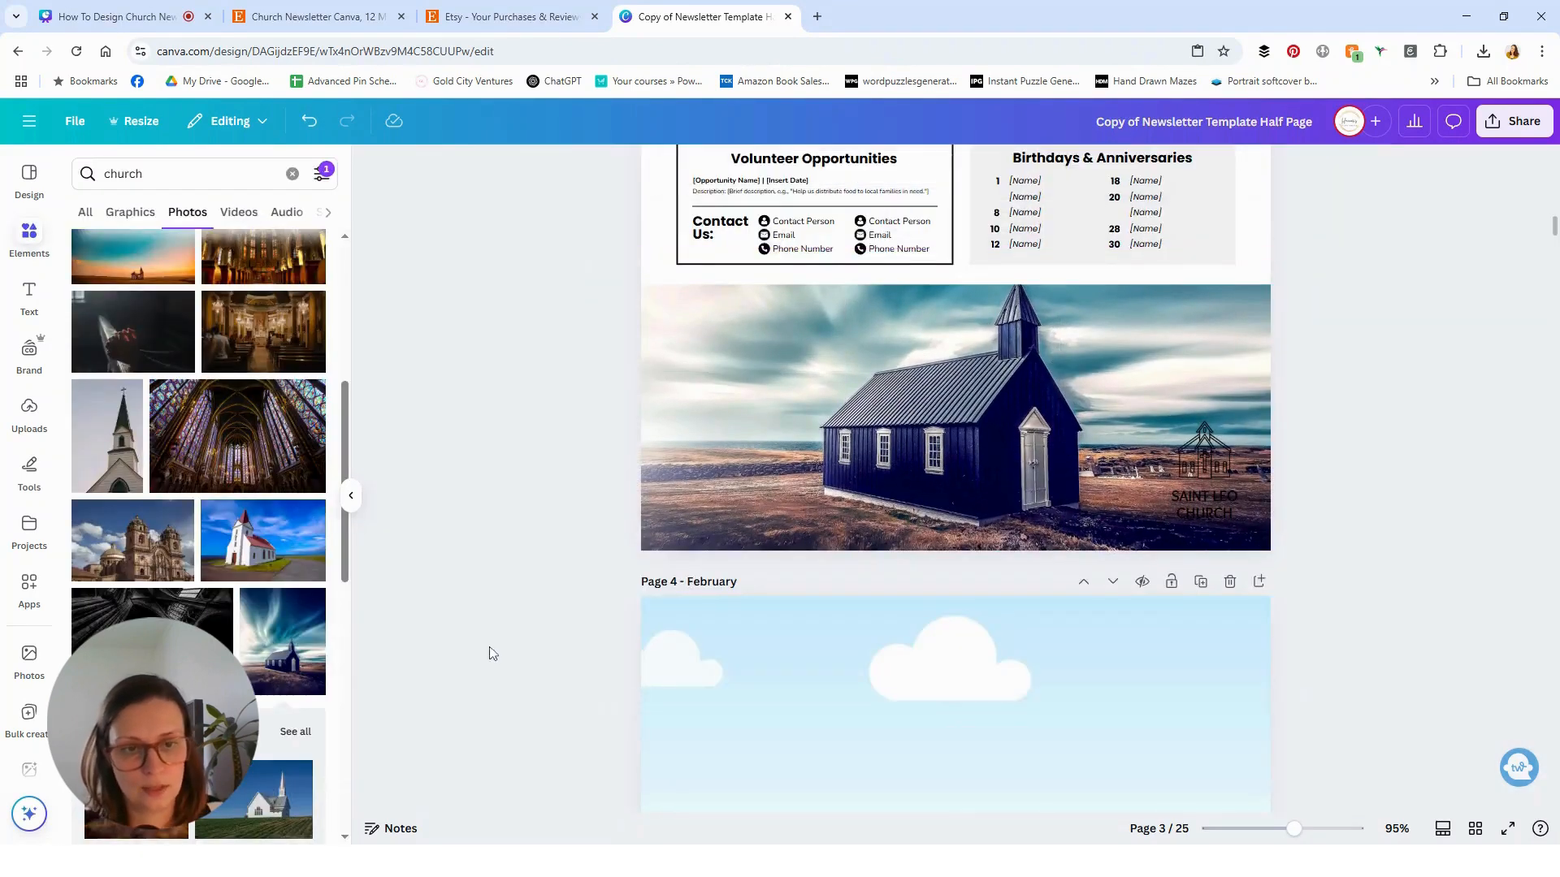
Shrink the church photo's frame at the bottom of page 3 slightly from its lower-left and upper-right corners
{"action": "left_click", "coordinate": [1086, 391]}
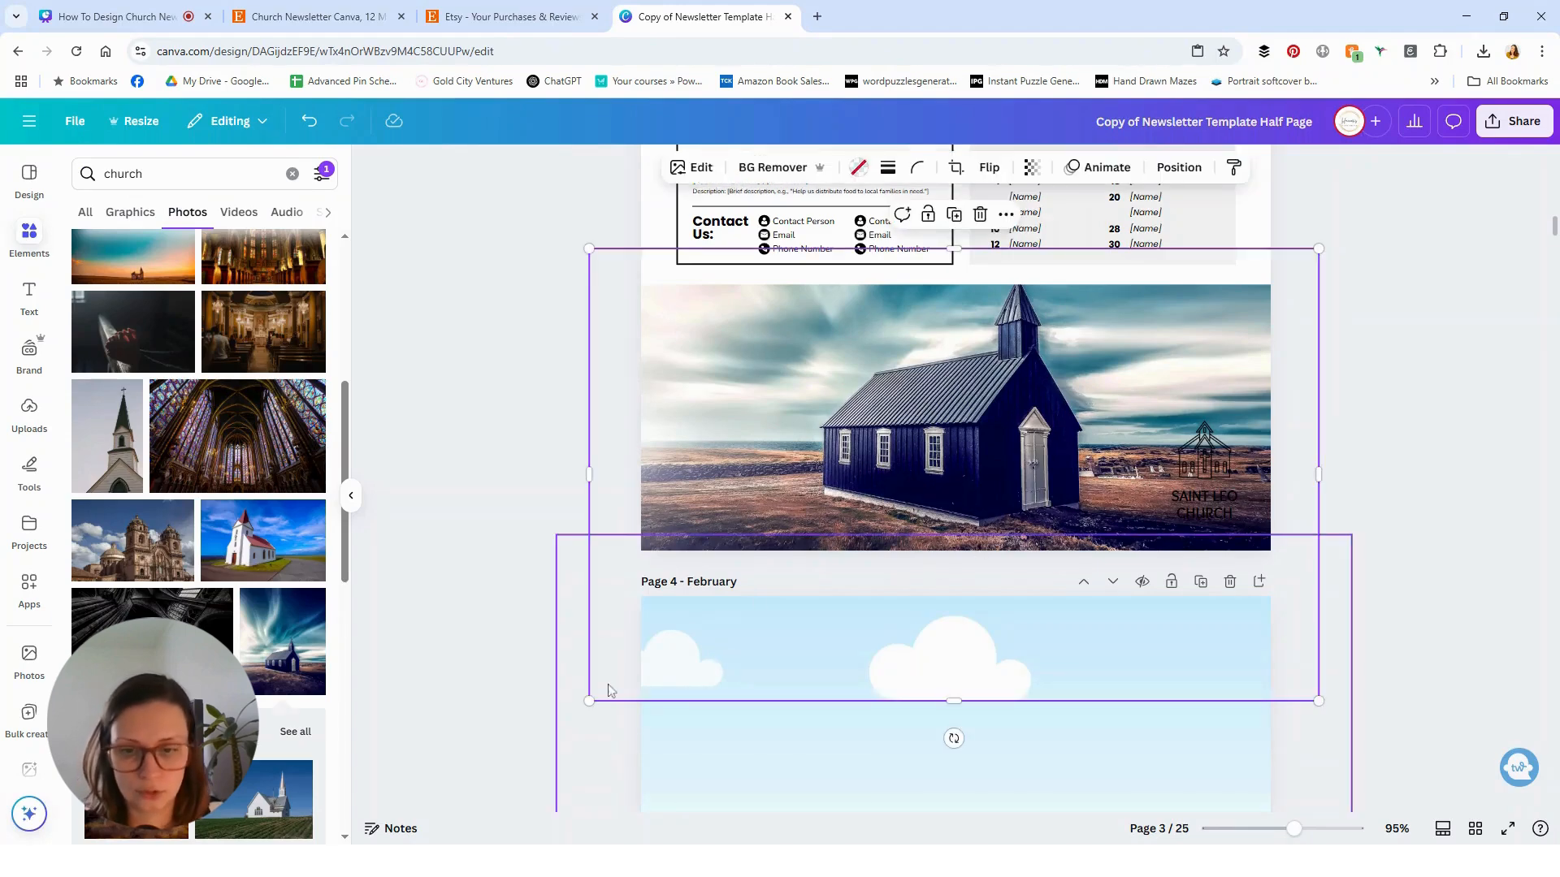
{"action": "mouse_move", "coordinate": [594, 694]}
{"action": "left_mouse_down"}
{"action": "mouse_move", "coordinate": [658, 651]}
{"action": "mouse_move", "coordinate": [596, 706]}
{"action": "left_mouse_up"}
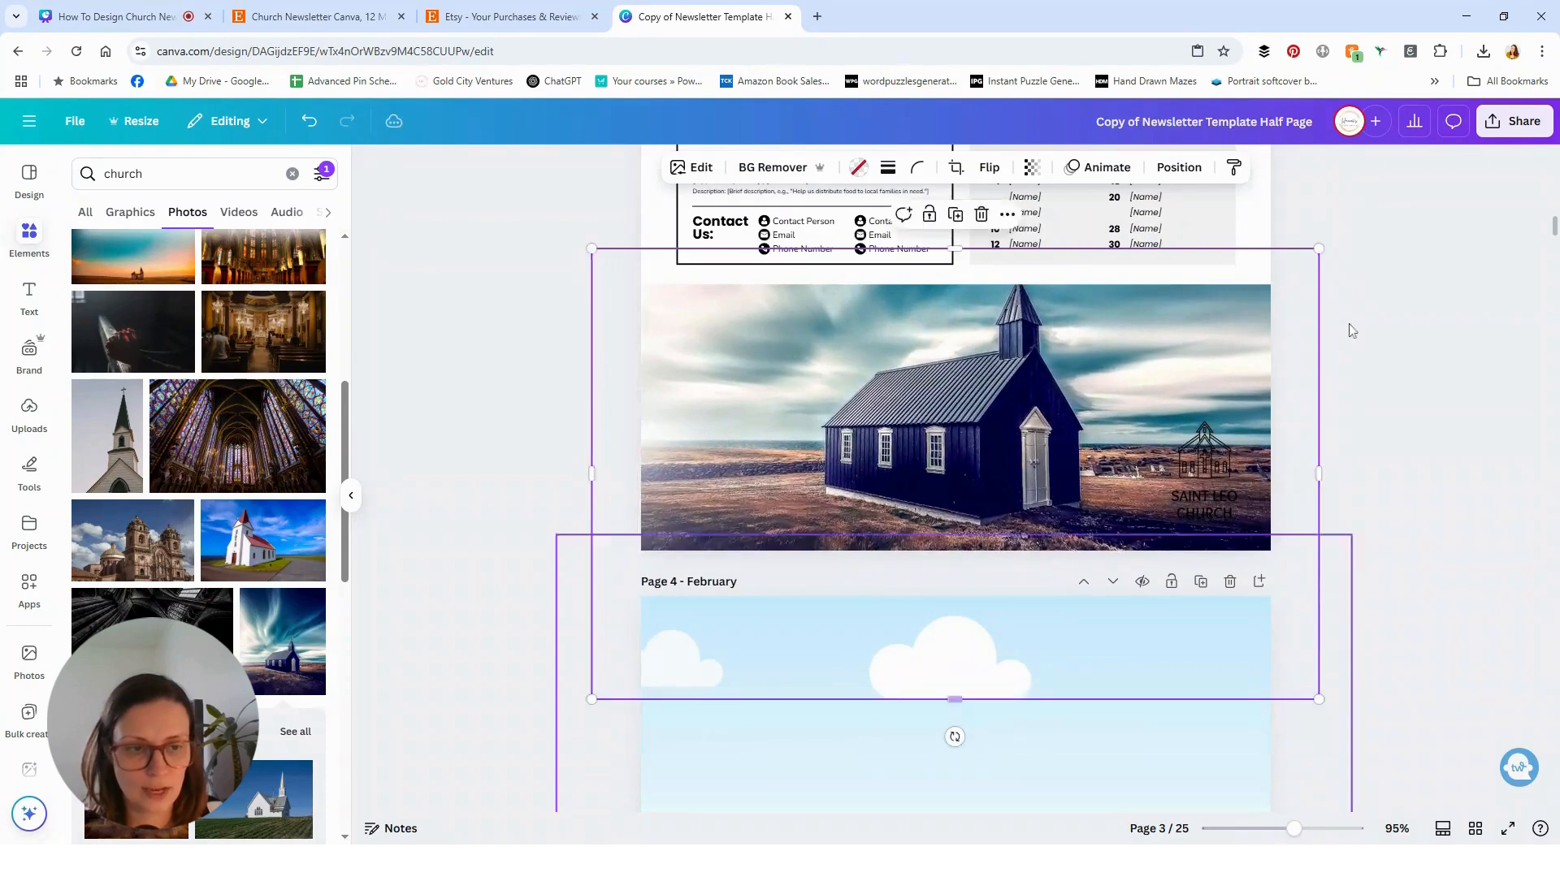
{"action": "mouse_move", "coordinate": [1319, 247]}
{"action": "left_mouse_down"}
{"action": "mouse_move", "coordinate": [1291, 265]}
{"action": "mouse_move", "coordinate": [1316, 250]}
{"action": "left_mouse_up"}
{"action": "left_click", "coordinate": [1388, 490]}
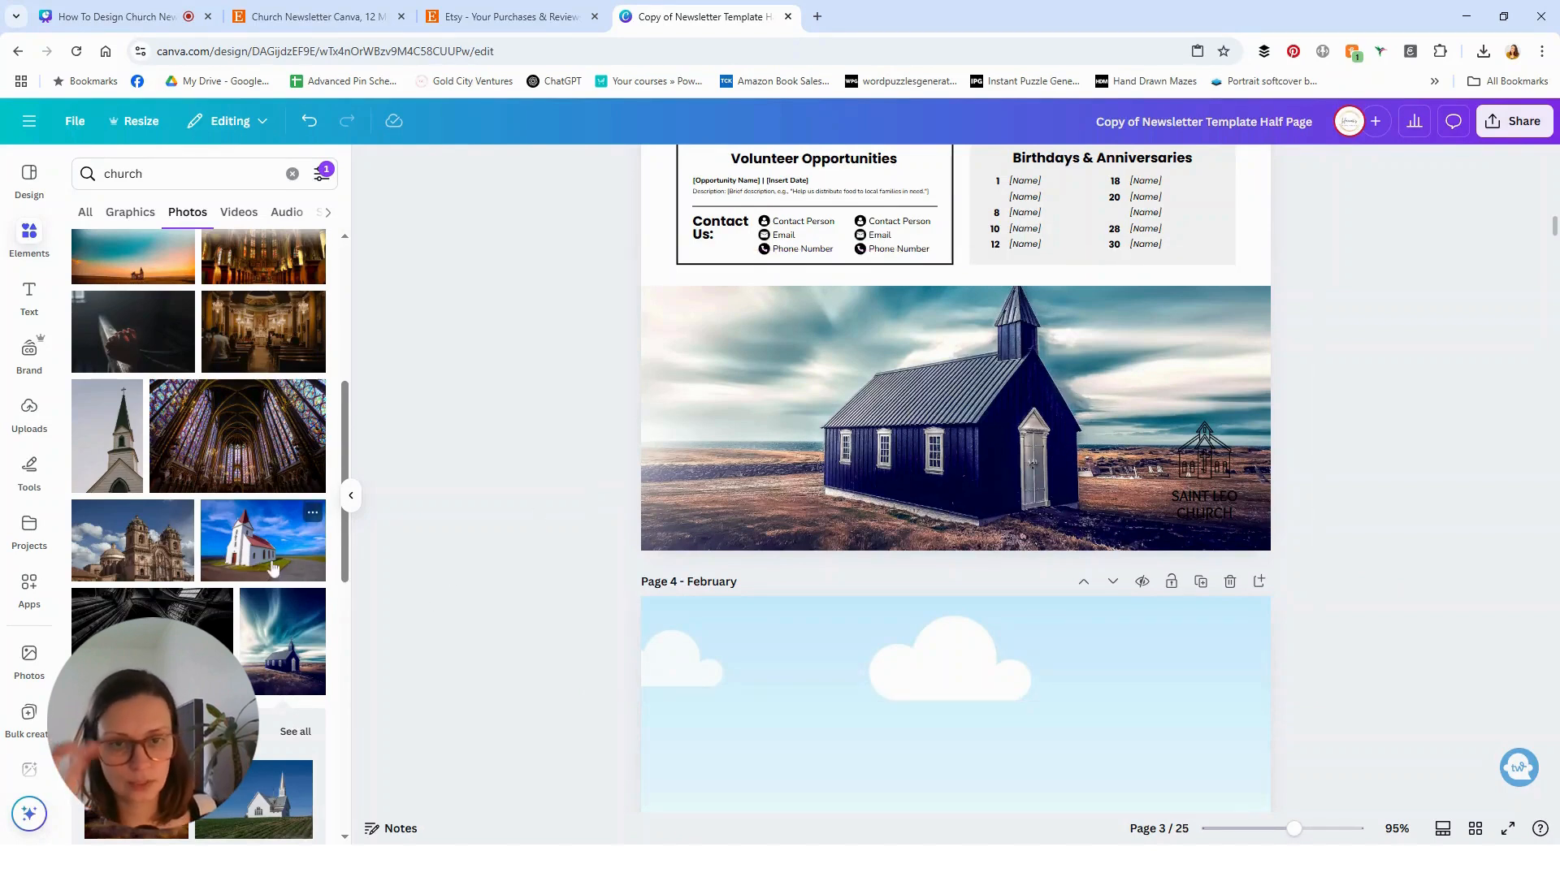
Try the white church under pink clouds, the organ gallery and the praying man photos in the page 3 bottom frame
{"action": "scroll", "coordinate": [203, 467], "scroll_direction": "up", "scroll_amount": 3}
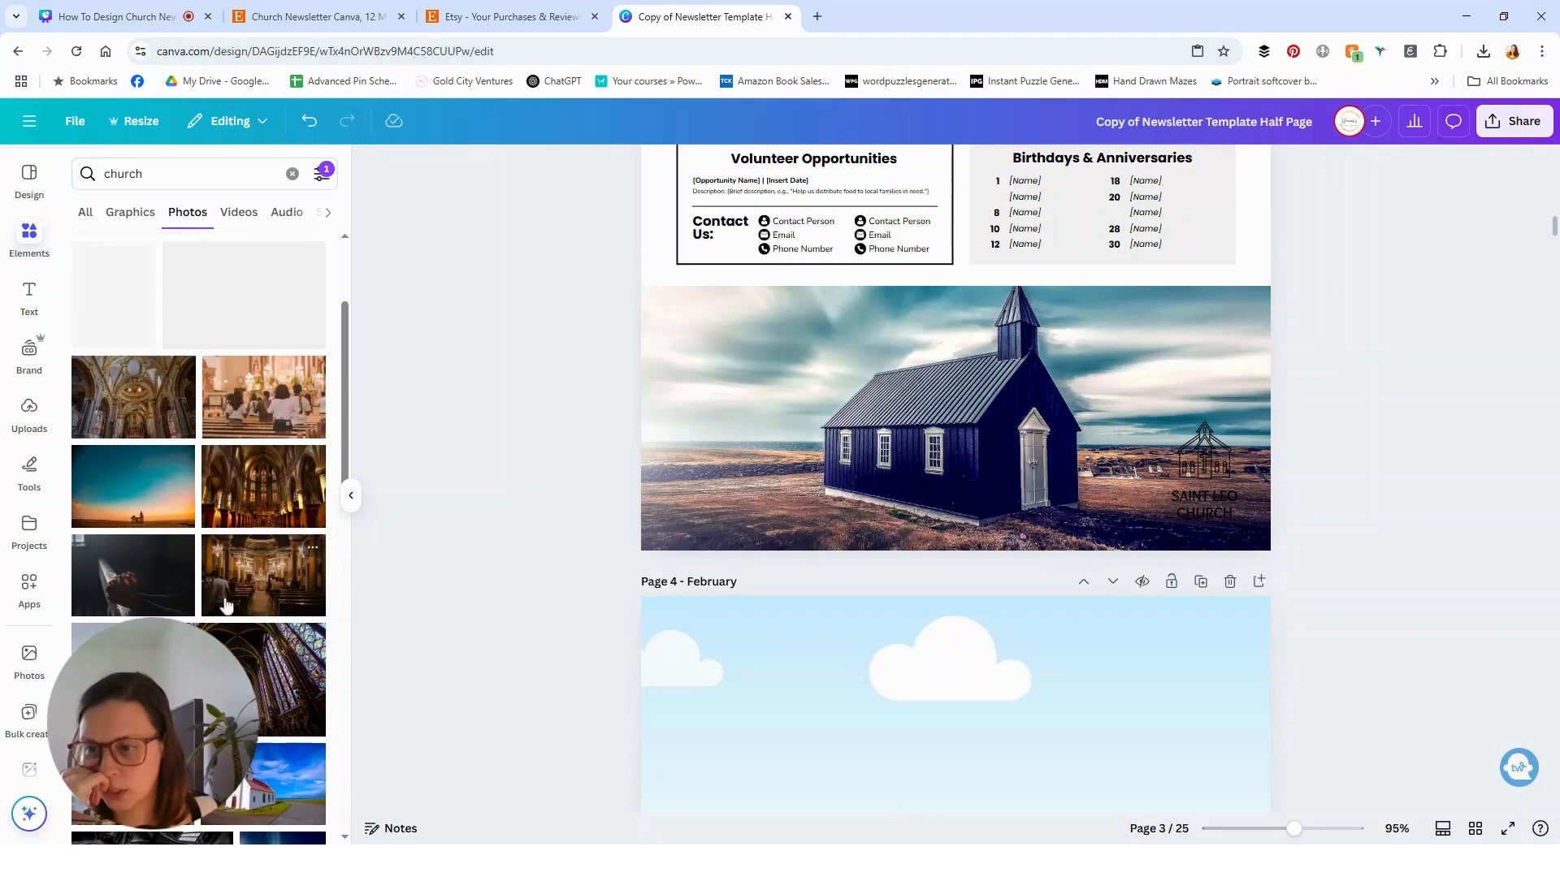
{"action": "scroll", "coordinate": [155, 471], "scroll_direction": "up", "scroll_amount": 3}
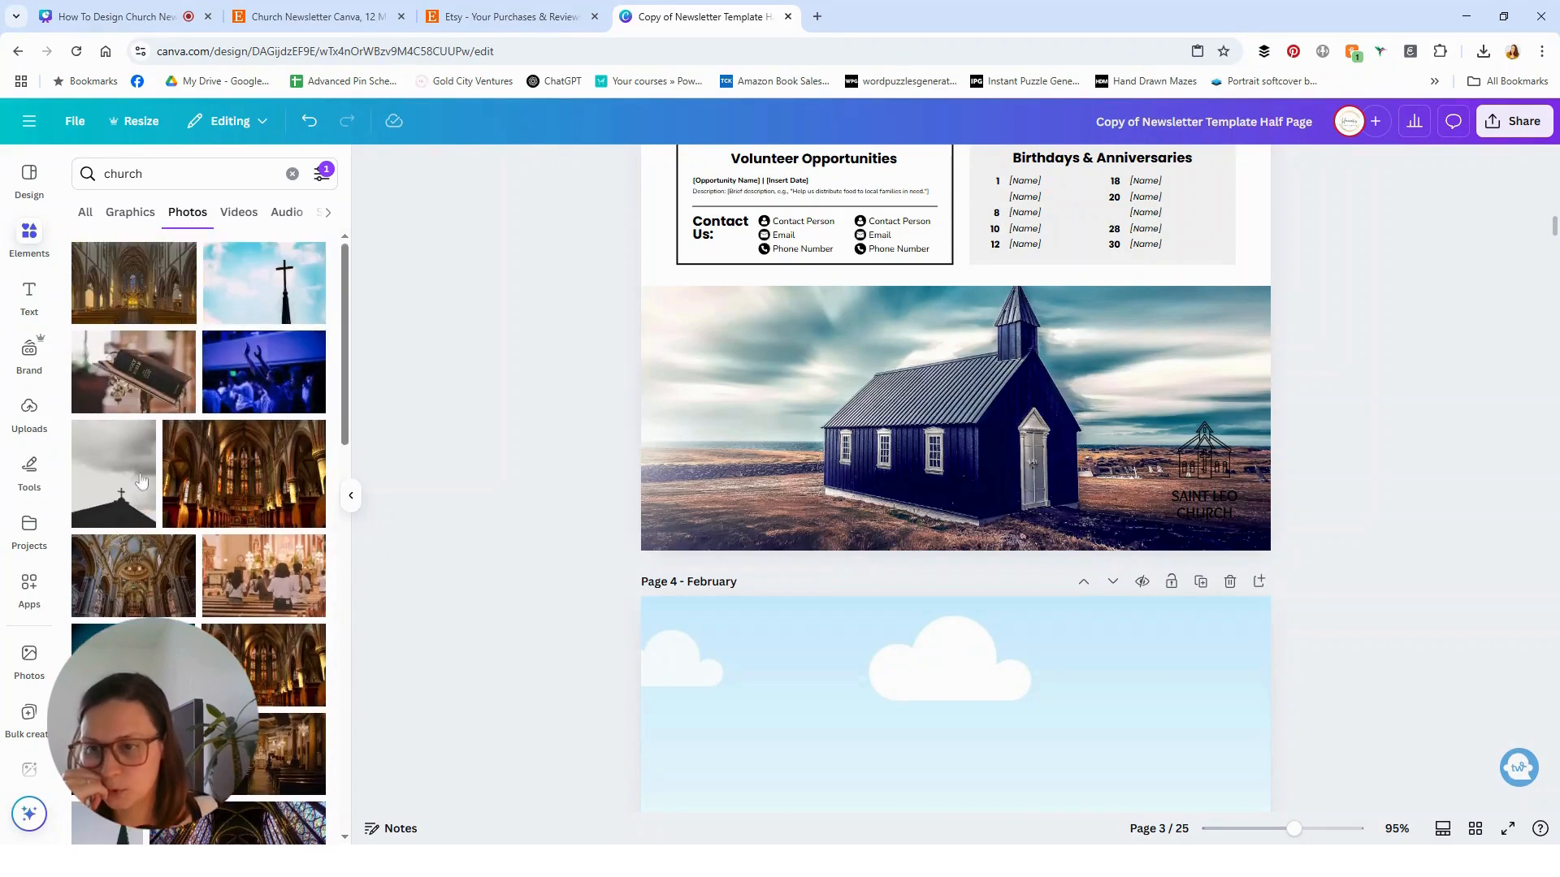
{"action": "scroll", "coordinate": [156, 471], "scroll_direction": "down", "scroll_amount": 10}
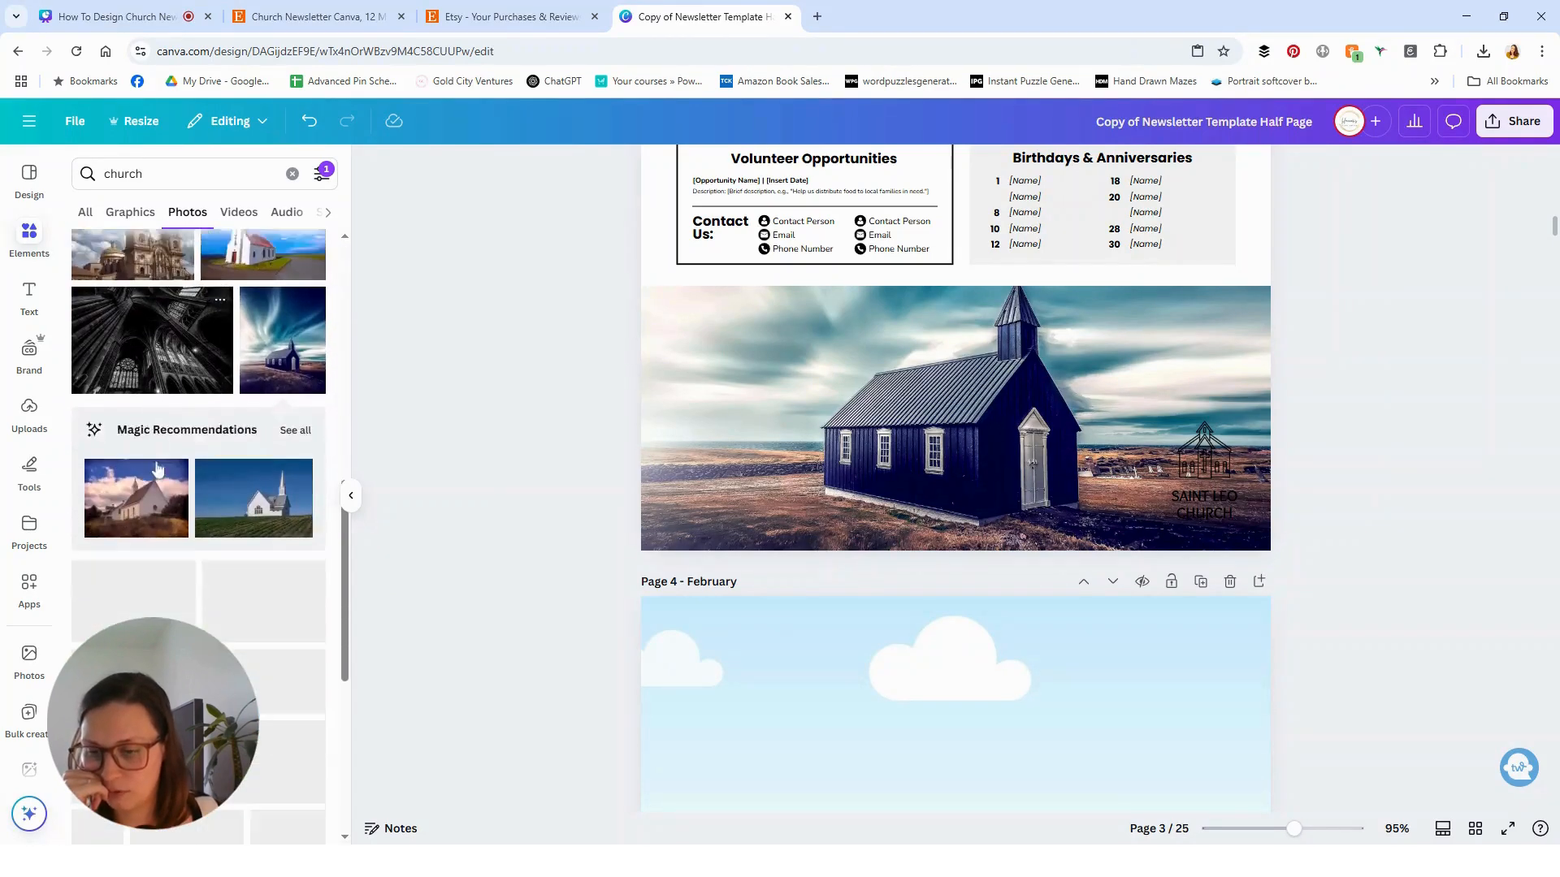
{"action": "left_click_drag", "start_coordinate": [152, 445], "coordinate": [734, 450]}
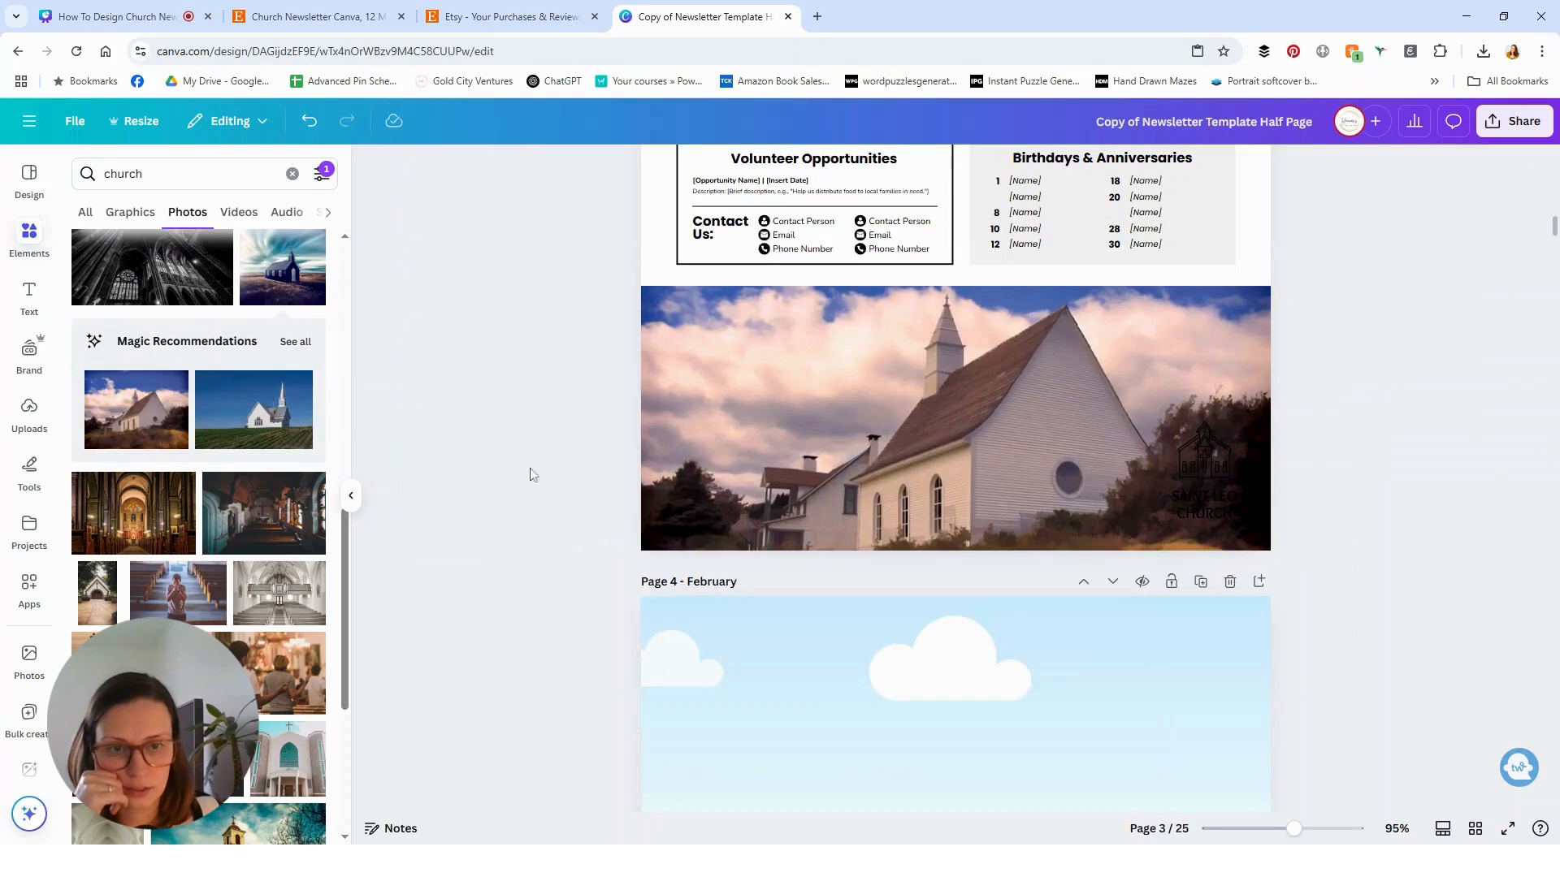
{"action": "left_click", "coordinate": [278, 592]}
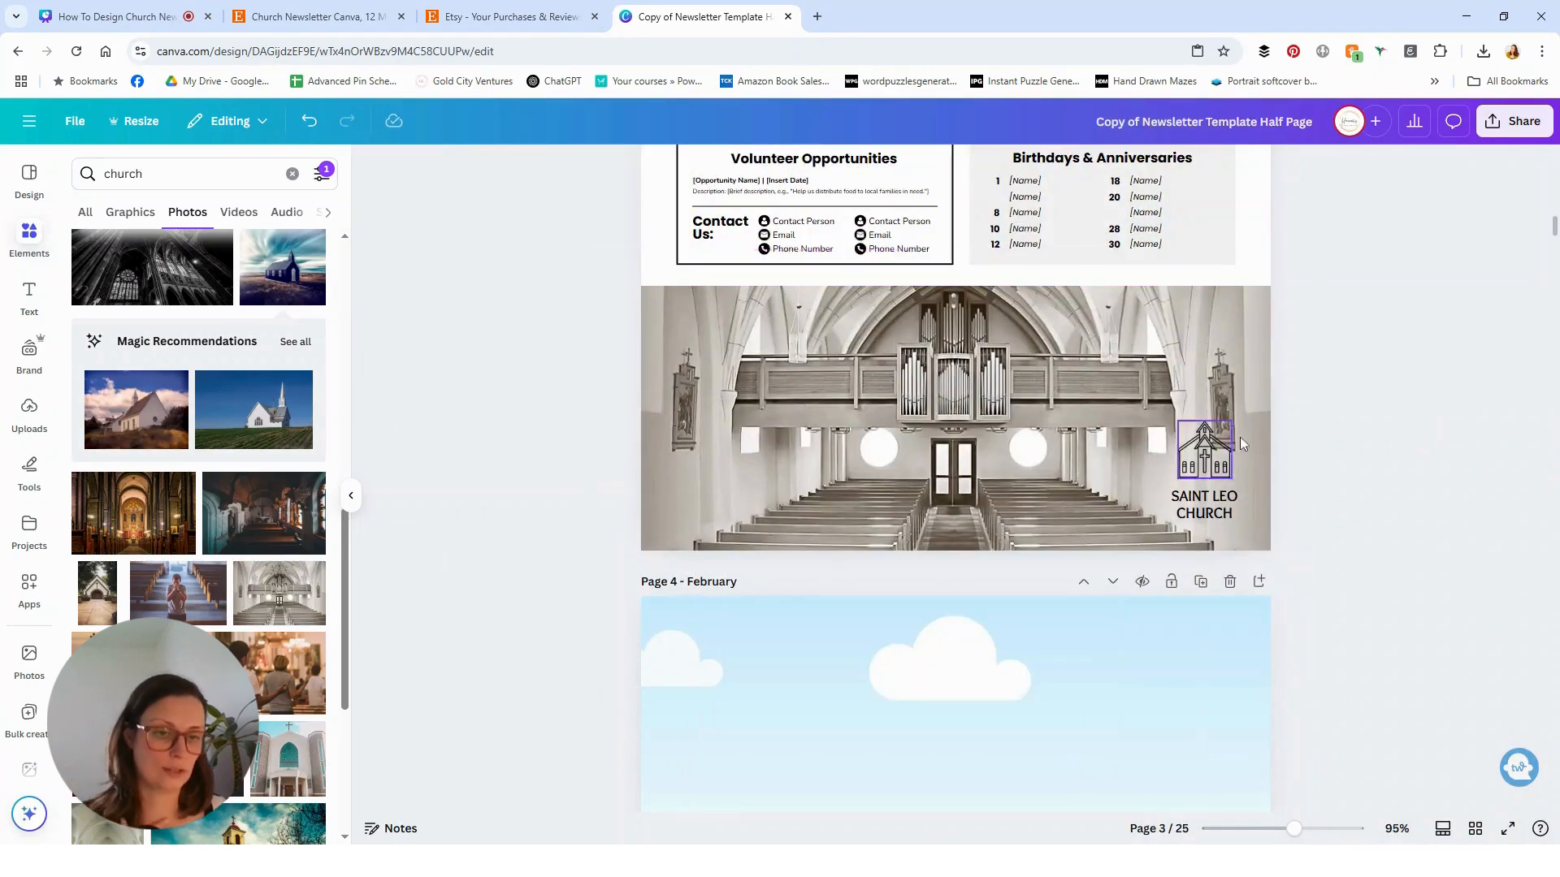
{"action": "left_click", "coordinate": [184, 608]}
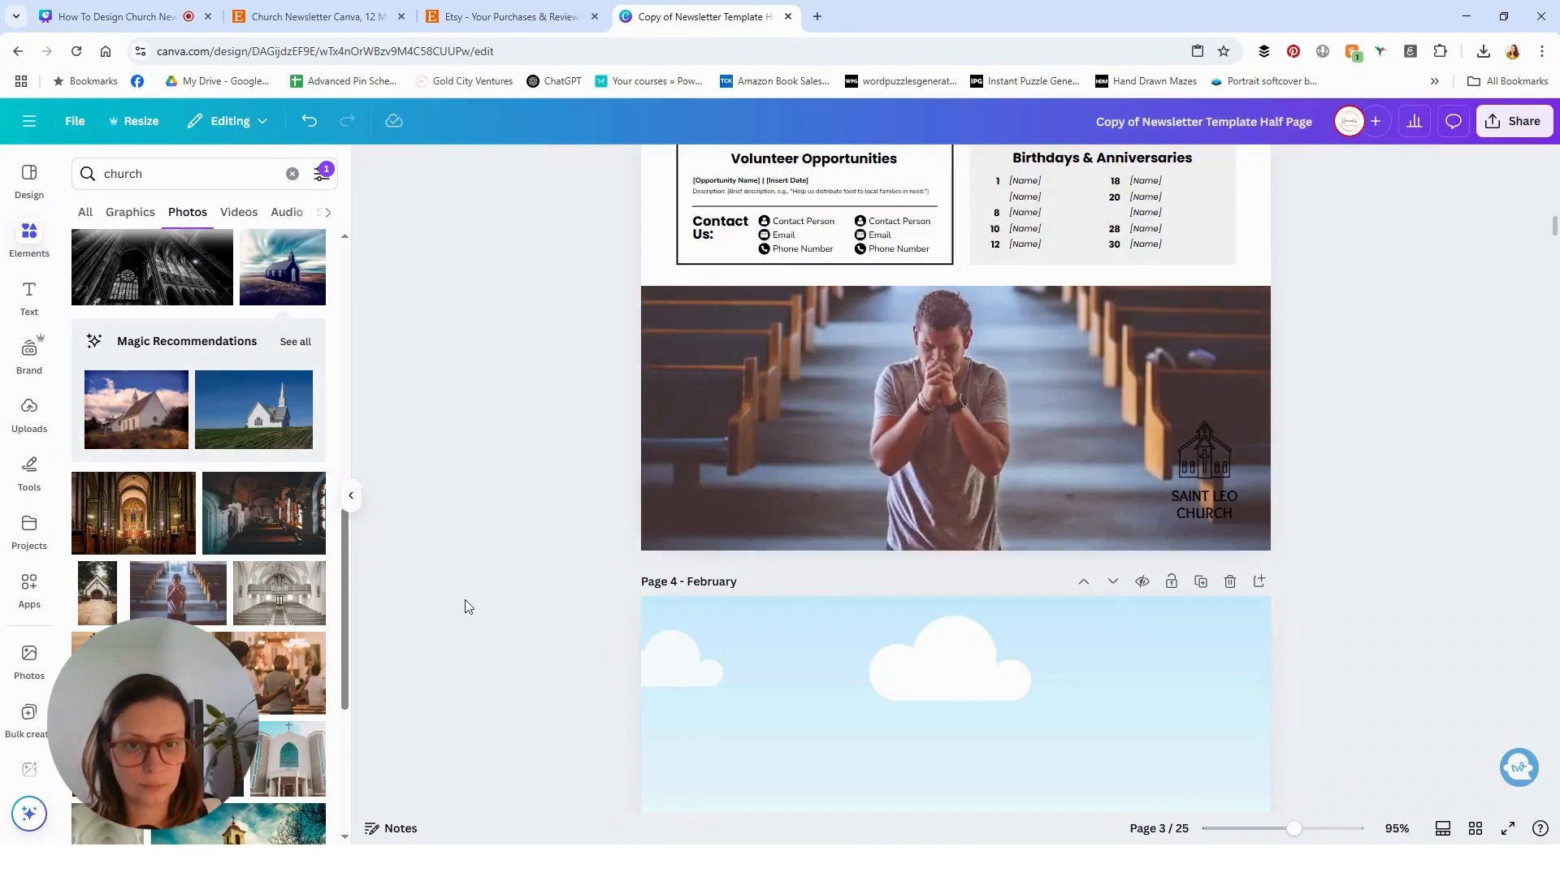
Fill the bottom frame on page 3 with the photo of a stone church on a green hillside by the water
{"action": "scroll", "coordinate": [160, 509], "scroll_direction": "down", "scroll_amount": 2}
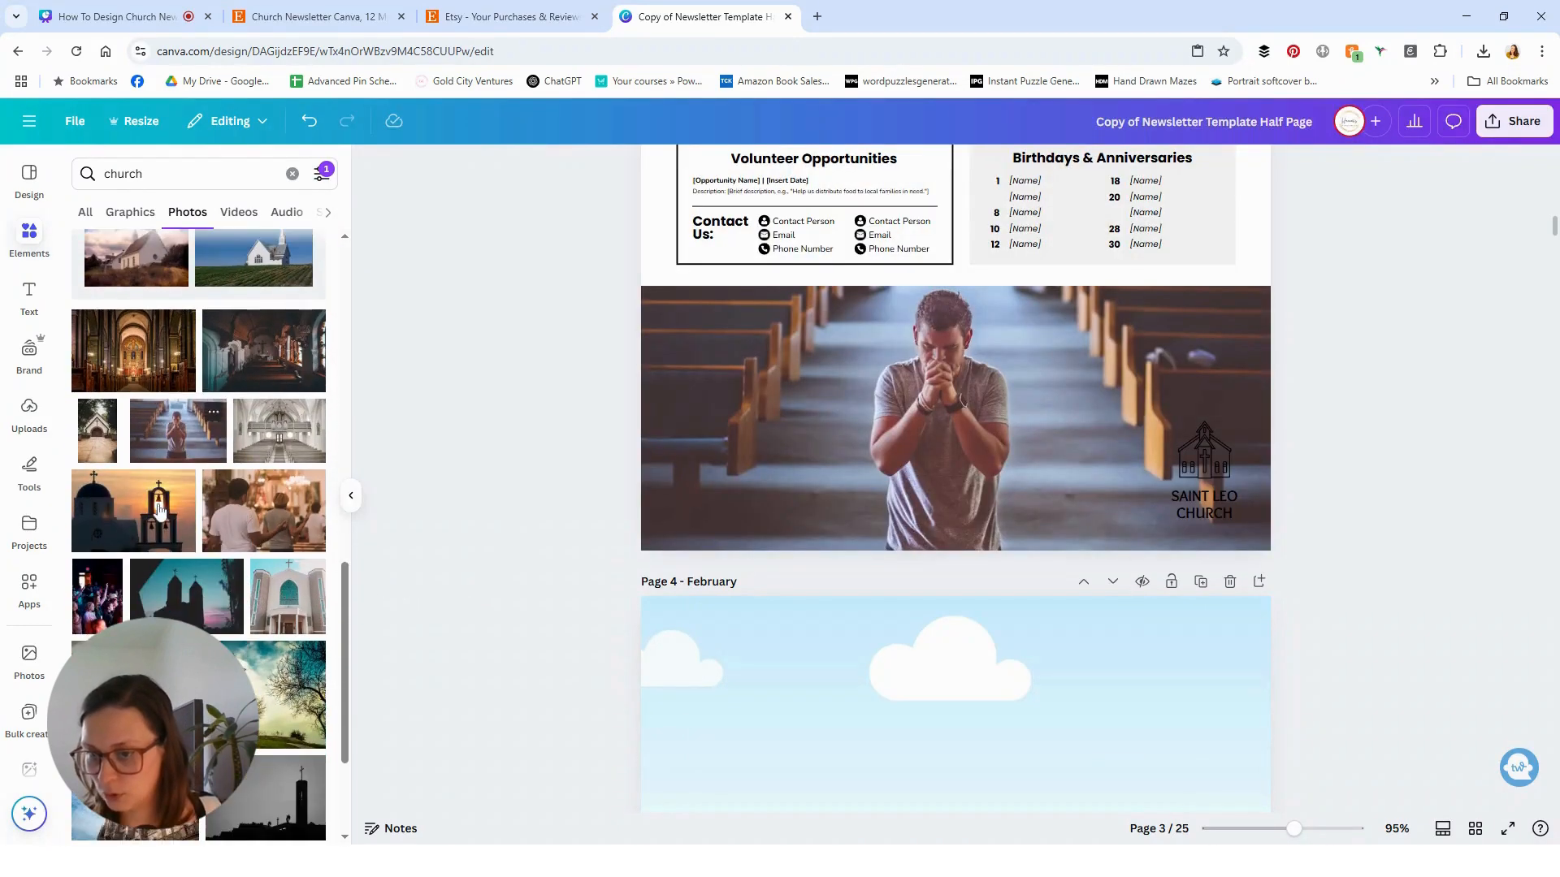
{"action": "scroll", "coordinate": [160, 510], "scroll_direction": "down", "scroll_amount": 6}
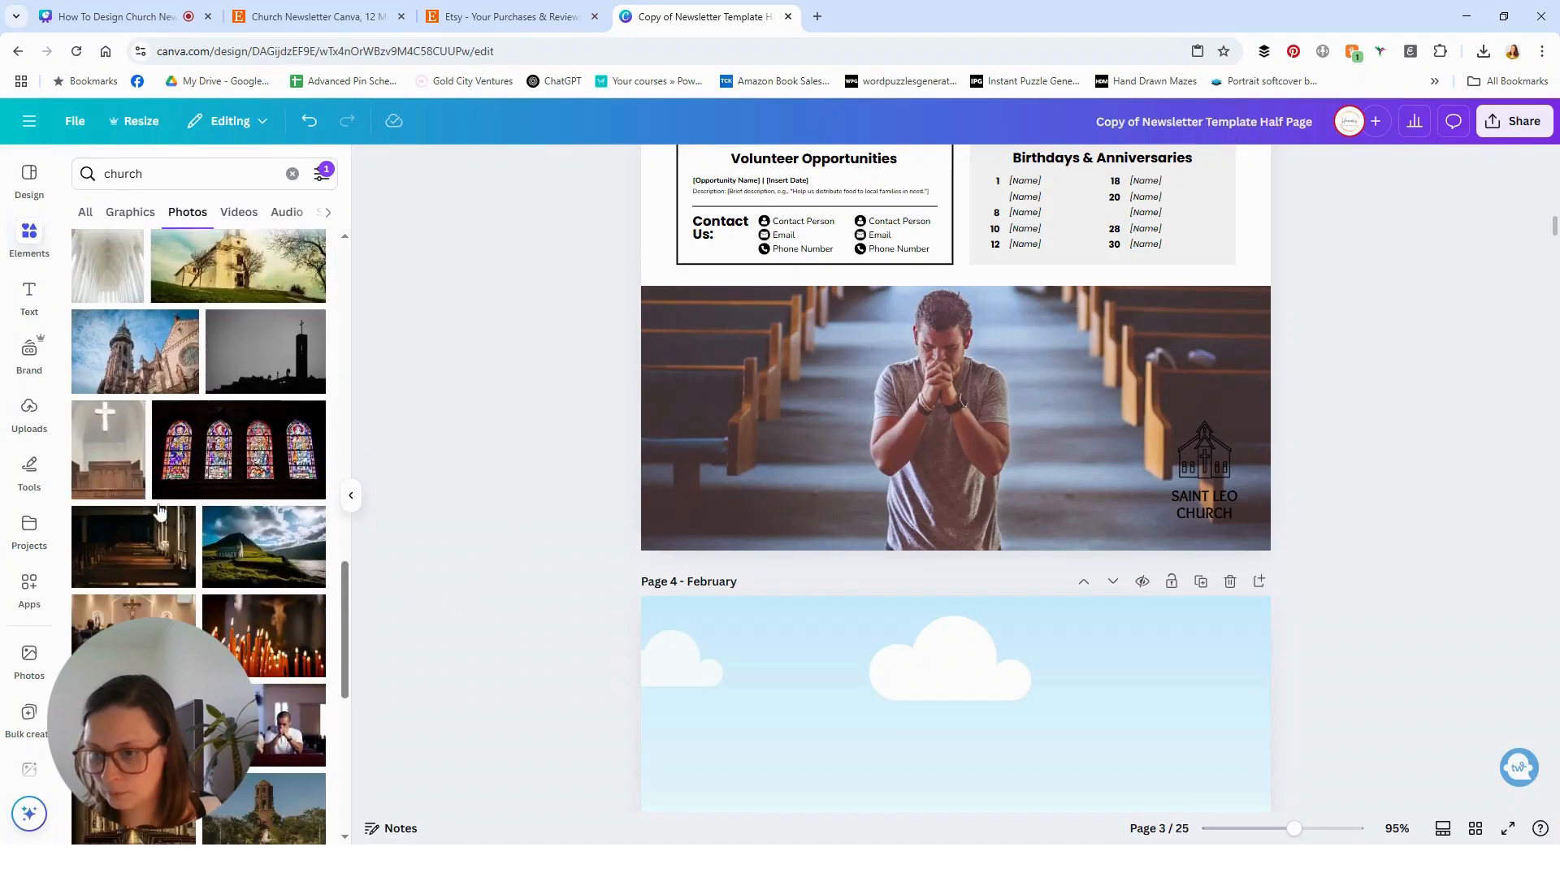
{"action": "scroll", "coordinate": [160, 509], "scroll_direction": "down", "scroll_amount": 1}
{"action": "left_click", "coordinate": [301, 470]}
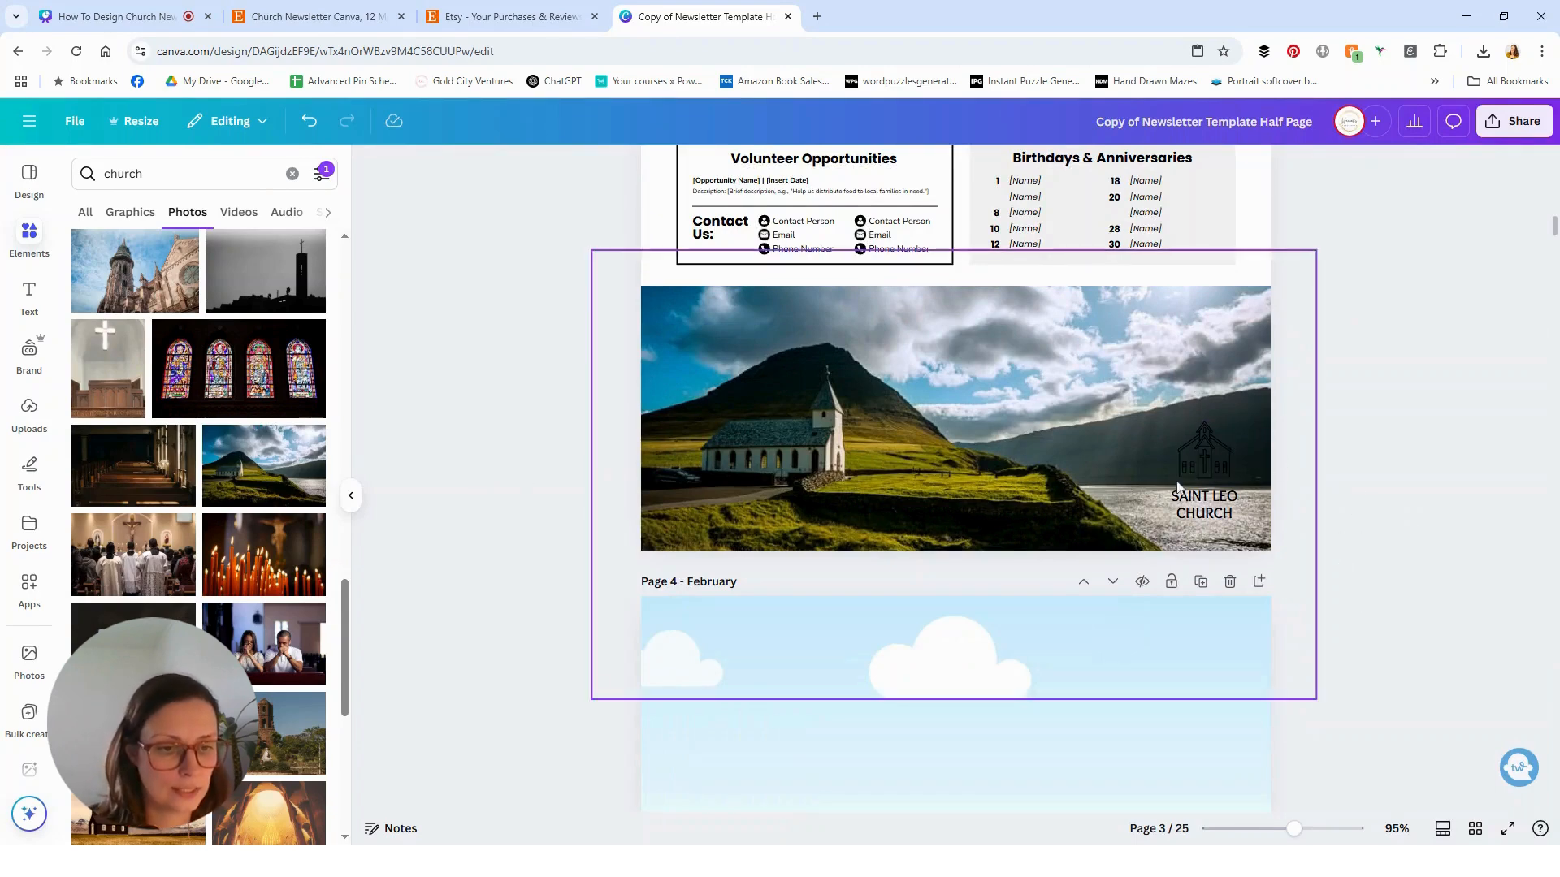
Delete the church graphic and the small church name from the photo at the bottom of page 3
{"action": "left_click", "coordinate": [1213, 455]}
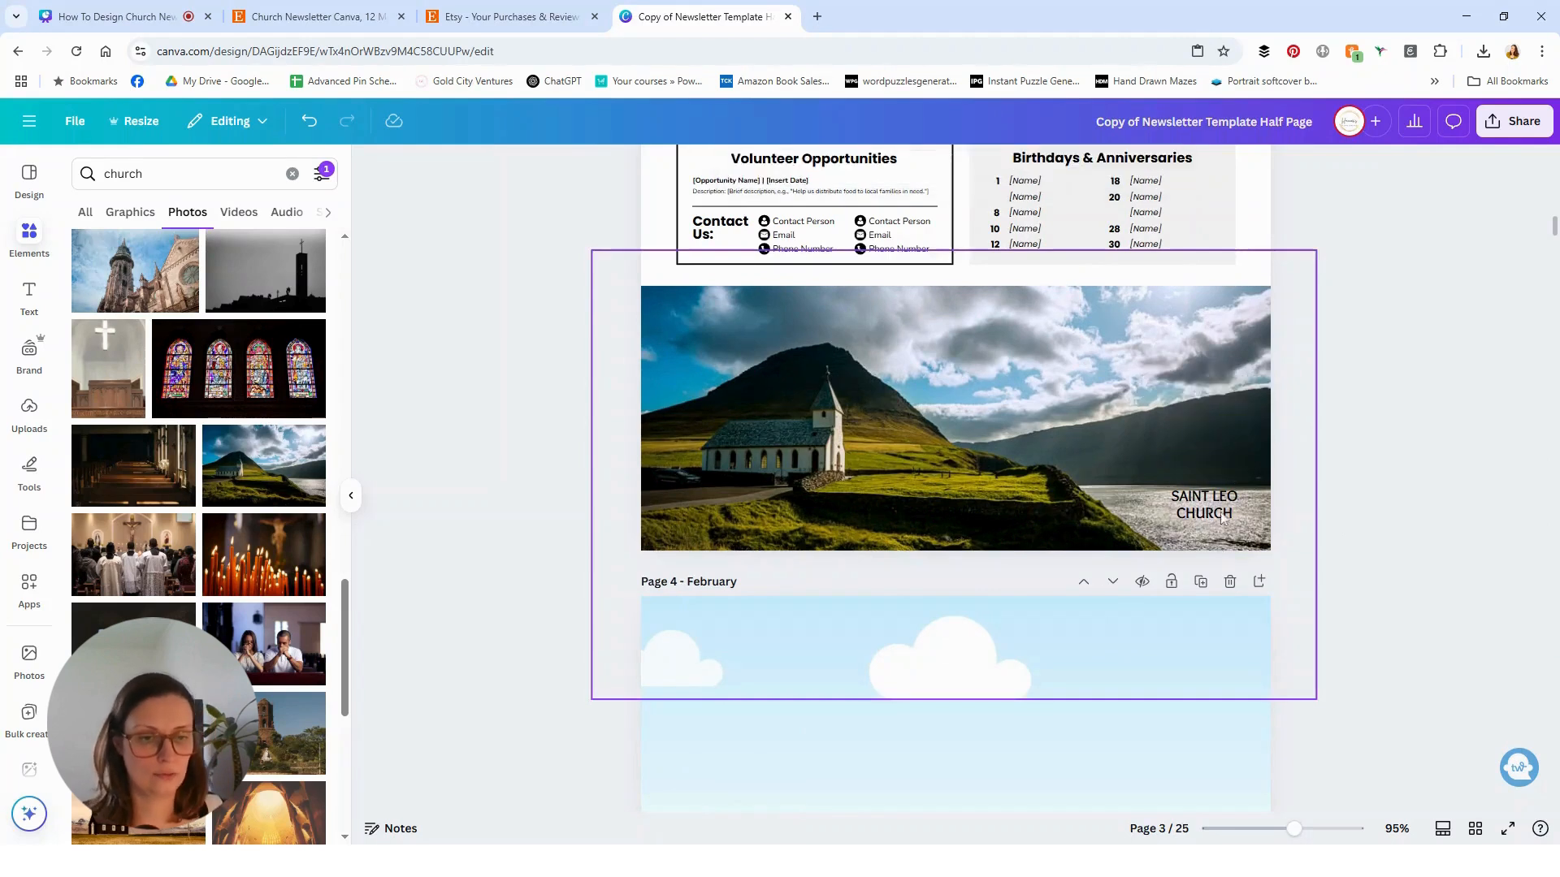
{"action": "left_click", "coordinate": [1217, 501]}
{"action": "key", "text": "Delete"}
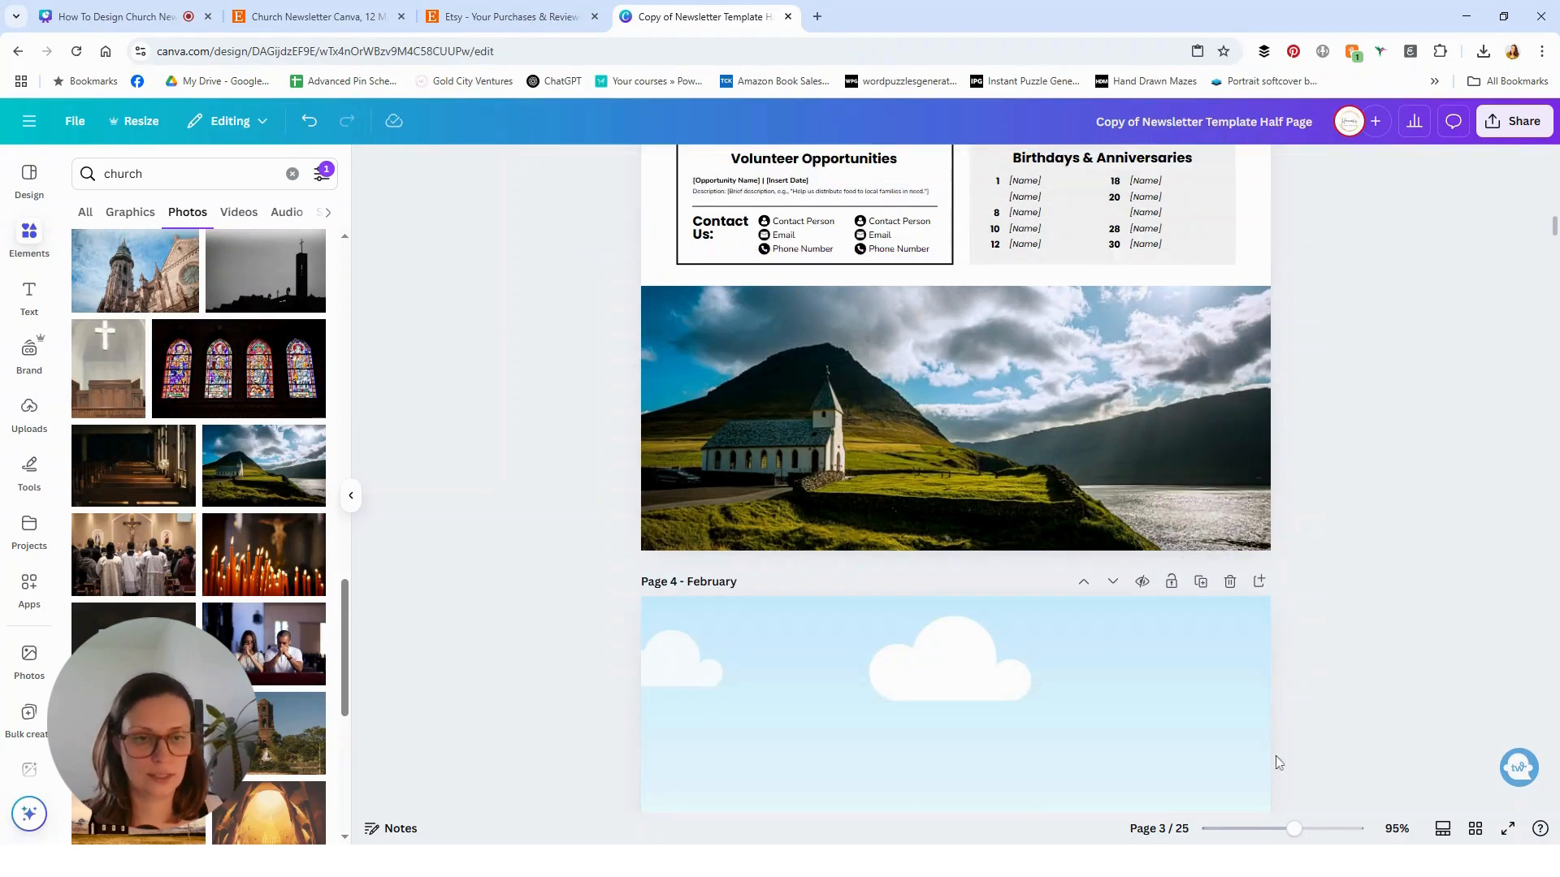
Select the whole church name text below the NEWSLETTER title on page 2
{"action": "left_click_drag", "start_coordinate": [1295, 829], "coordinate": [1272, 829]}
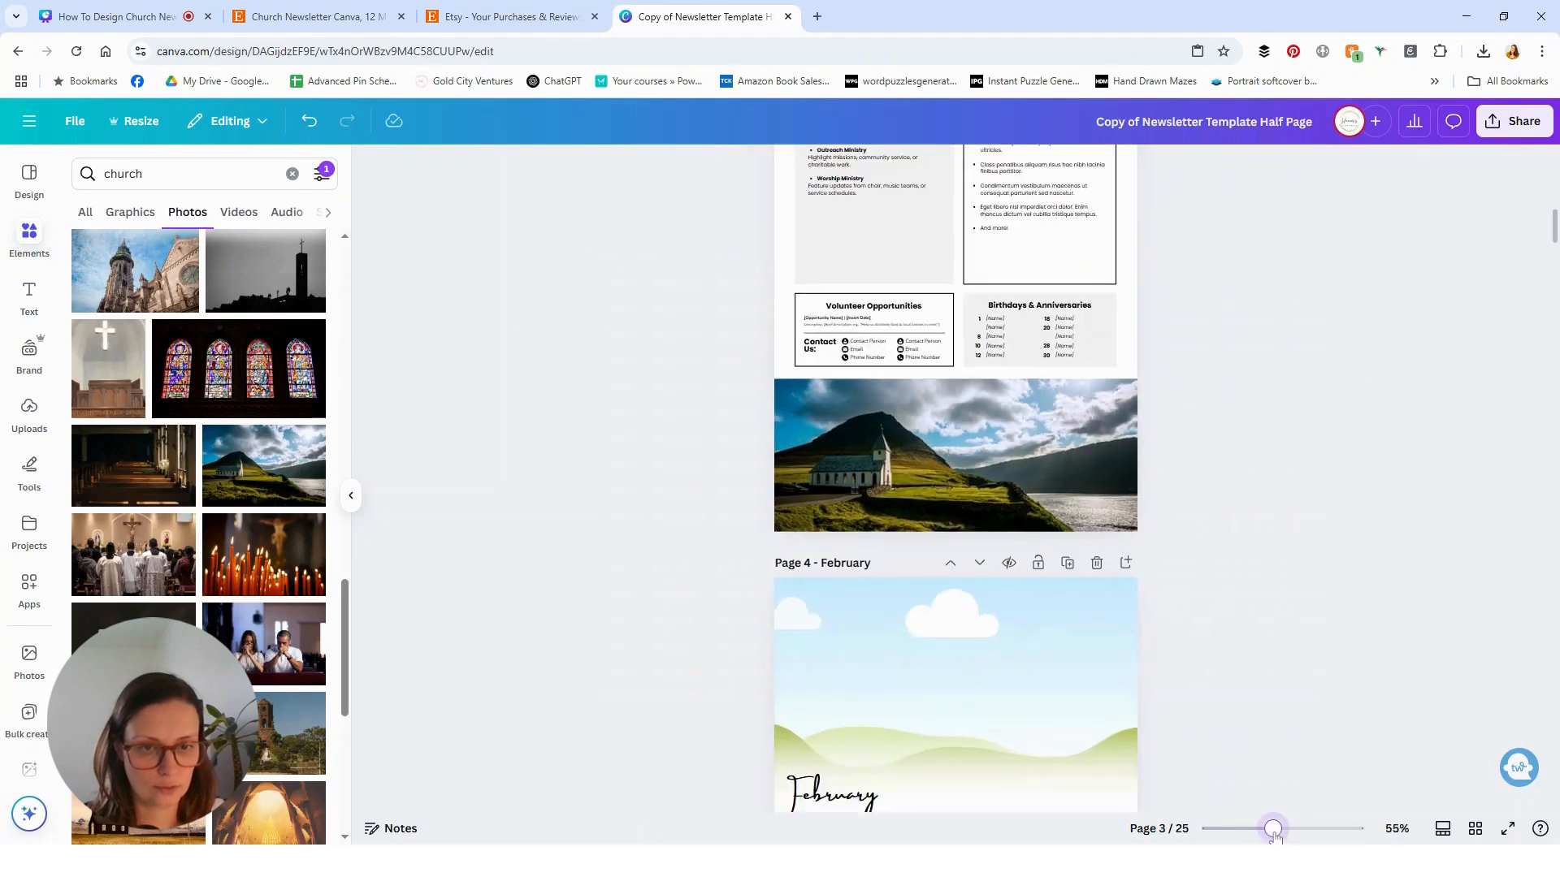
{"action": "scroll", "coordinate": [1346, 638], "scroll_direction": "up", "scroll_amount": 4}
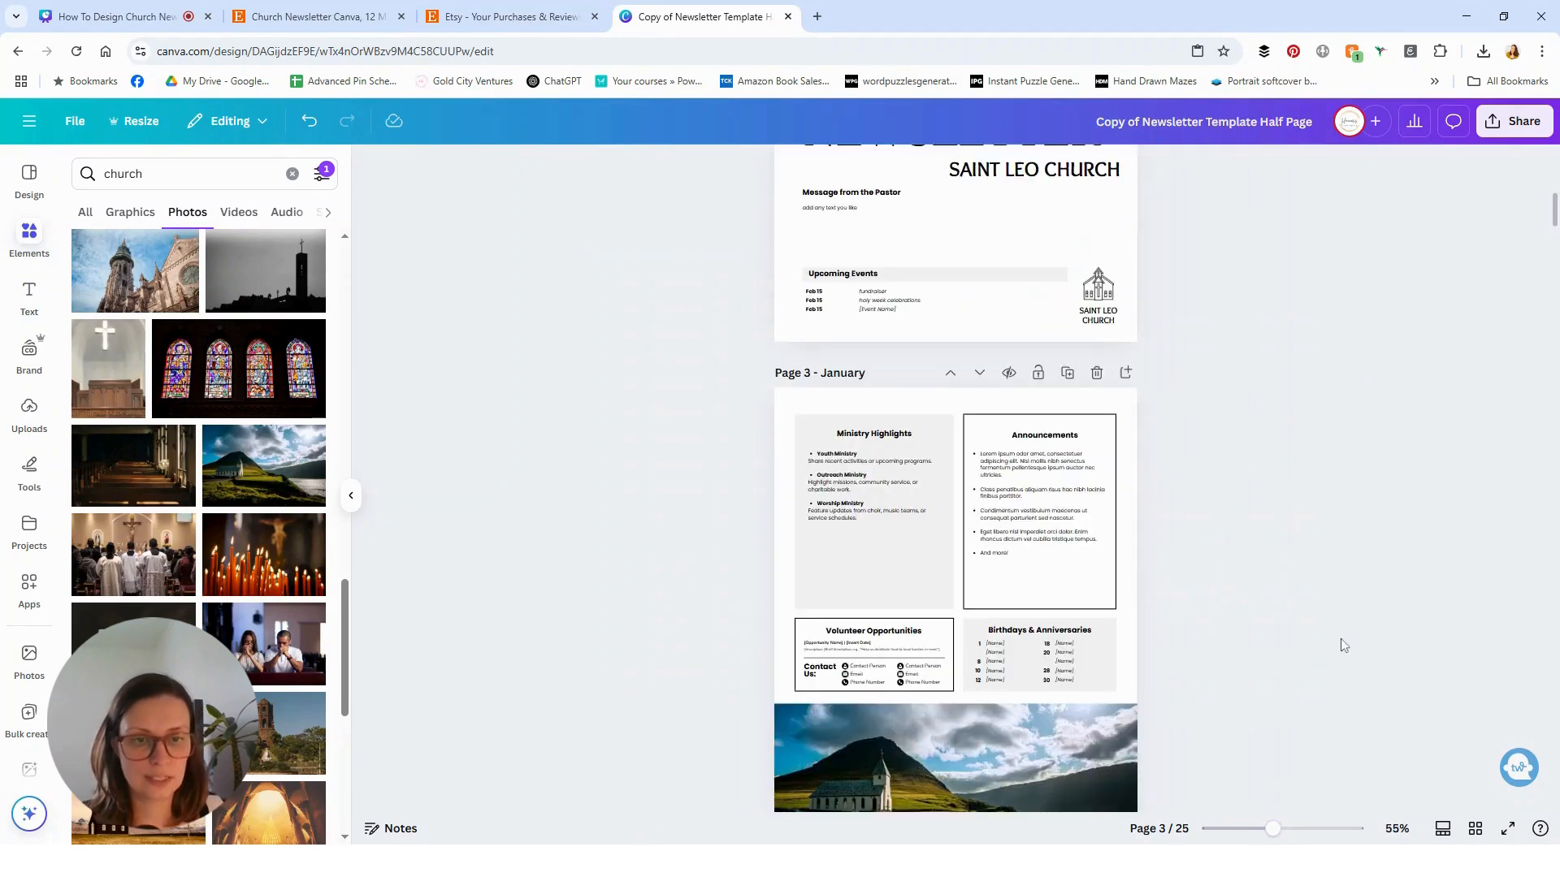
{"action": "scroll", "coordinate": [1343, 645], "scroll_direction": "up", "scroll_amount": 6}
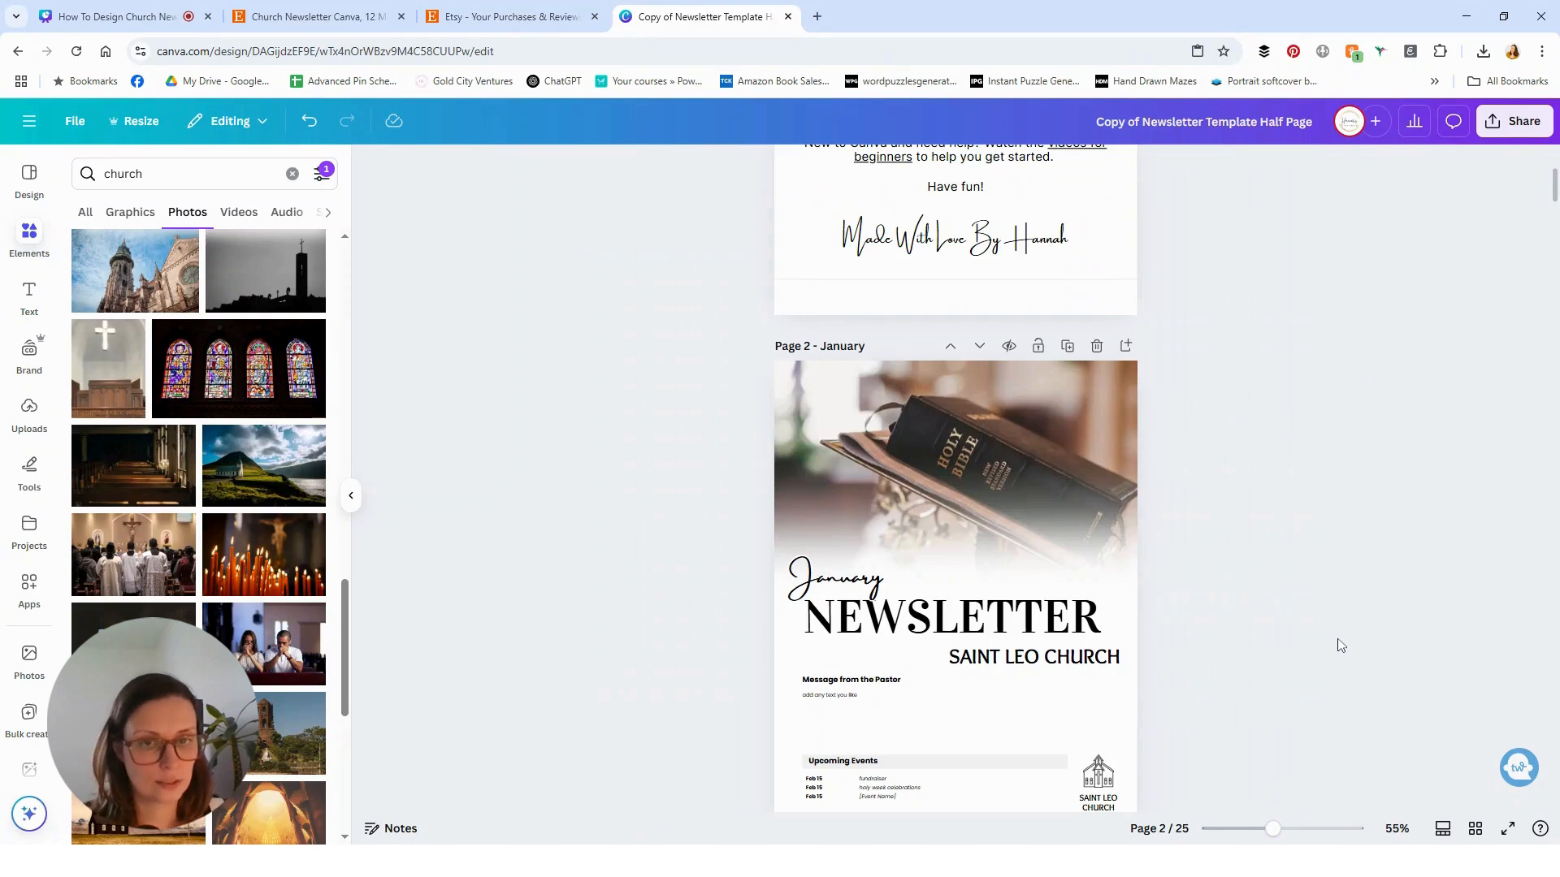
{"action": "scroll", "coordinate": [1219, 569], "scroll_direction": "down", "scroll_amount": 2}
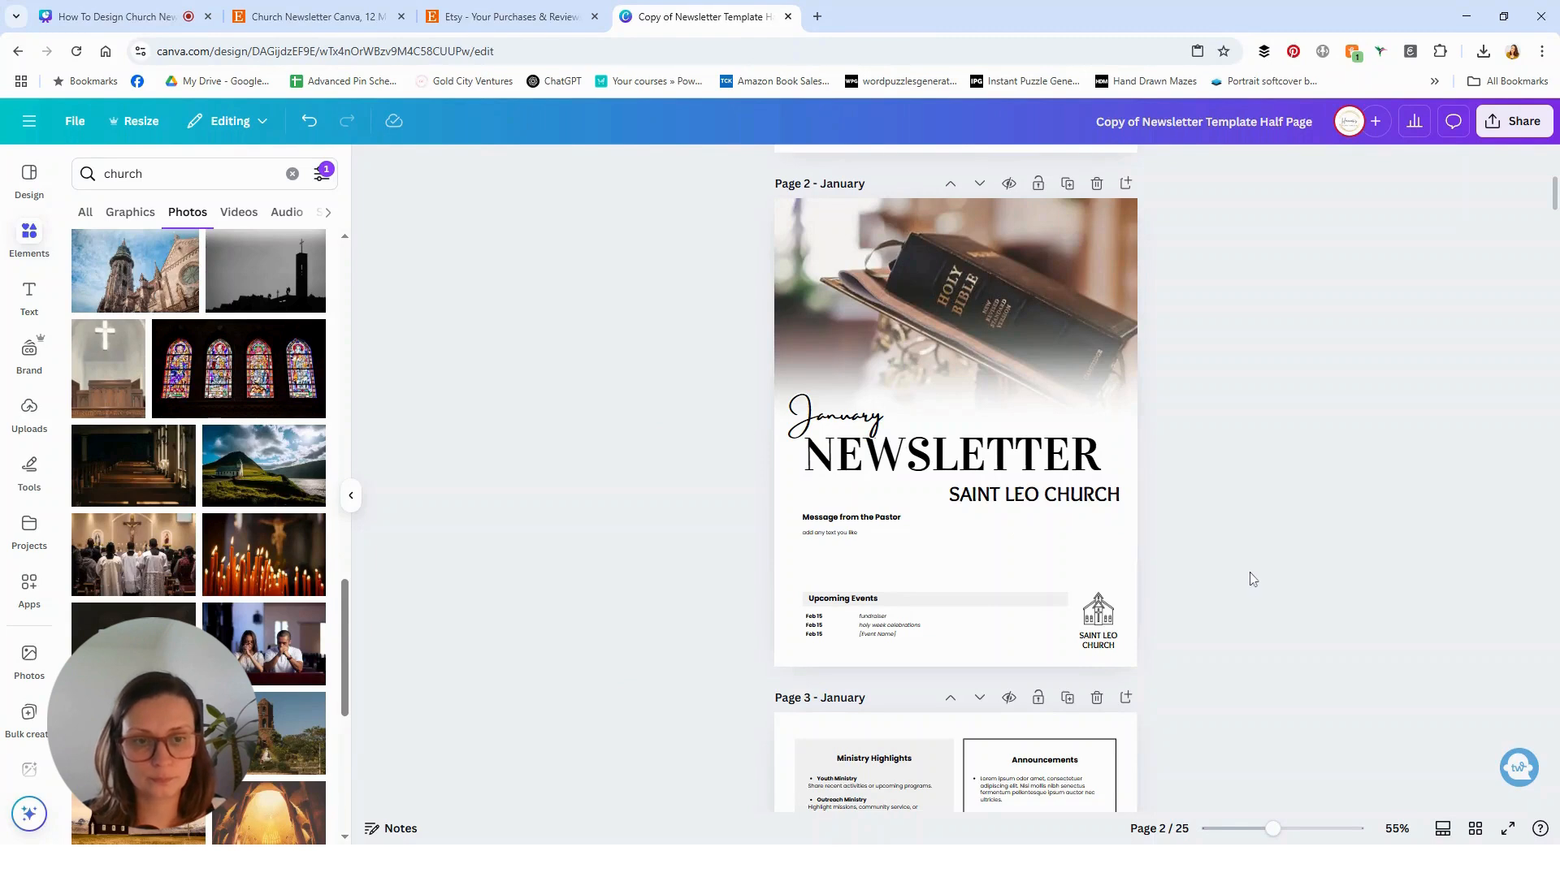
{"action": "double_click", "coordinate": [1005, 497]}
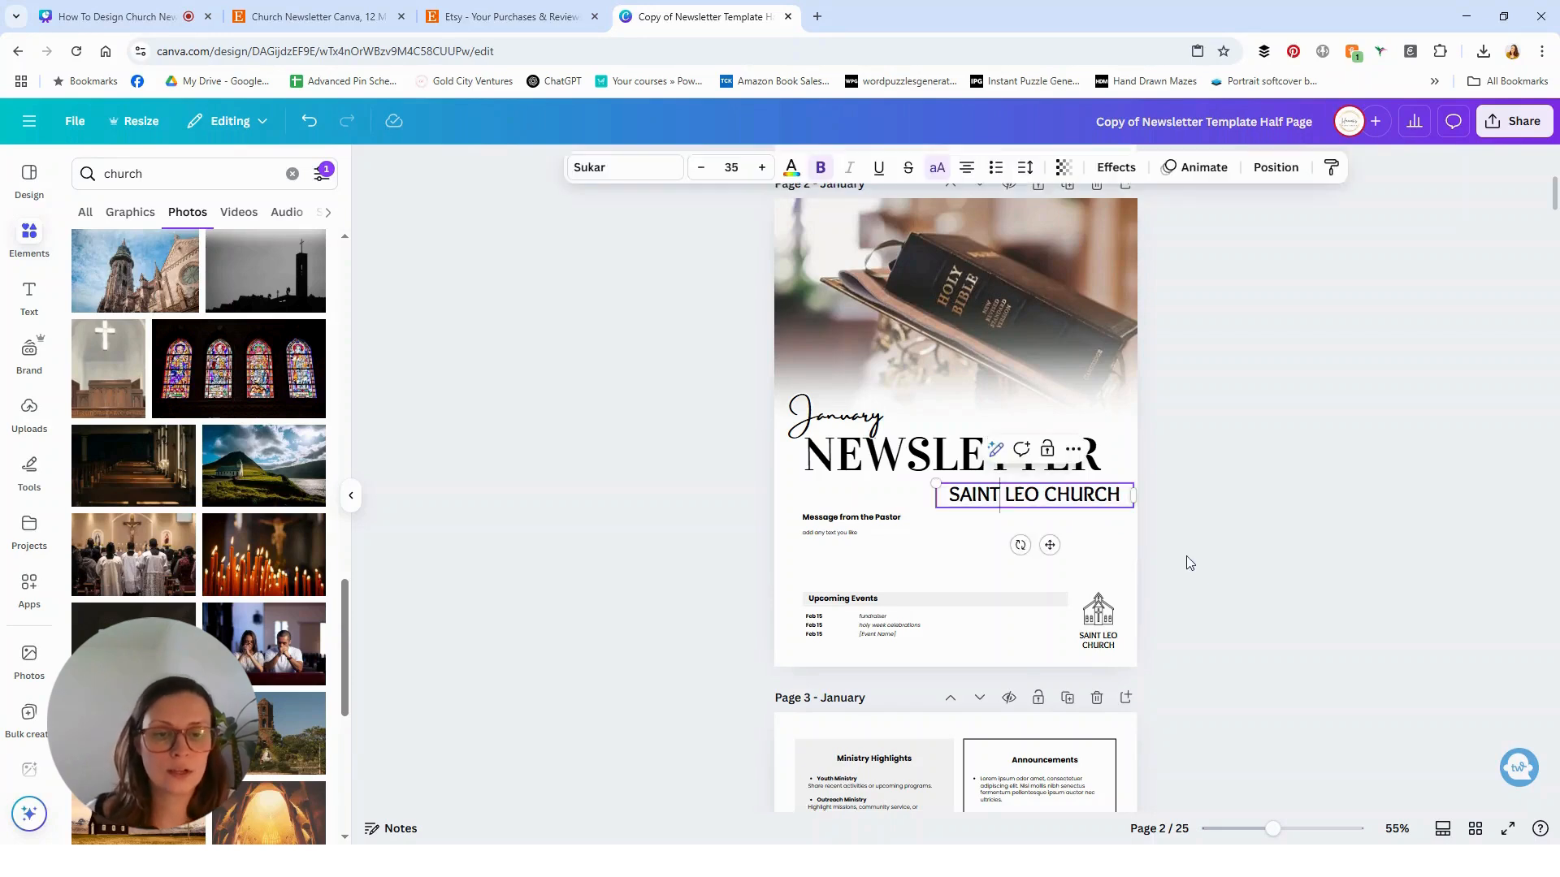
{"action": "key", "text": "ctrl+a"}
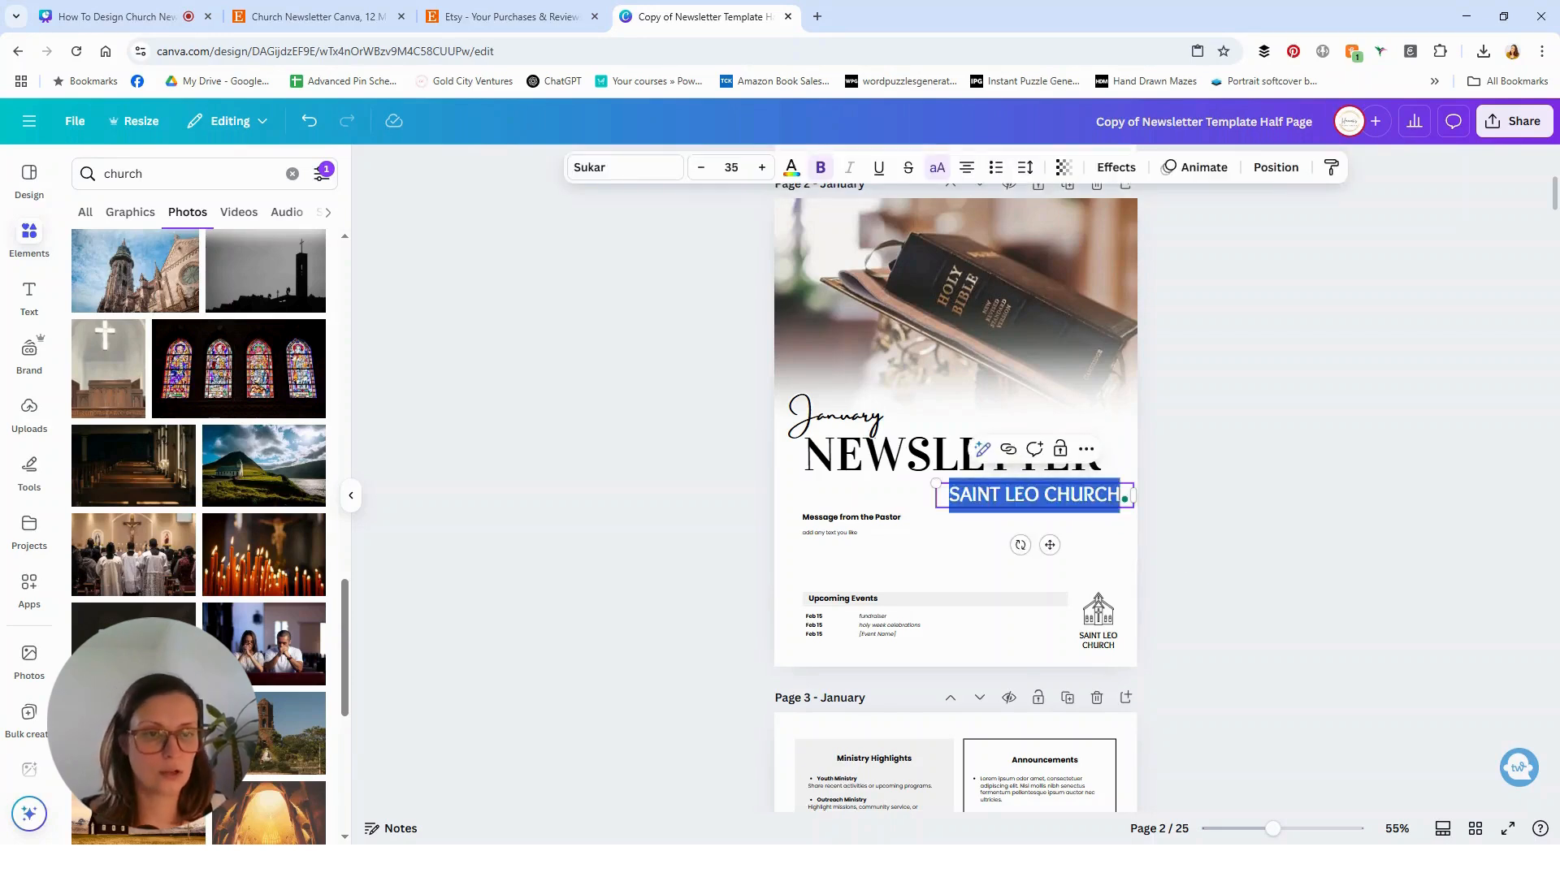
{"action": "left_click", "coordinate": [1211, 522]}
Rename the design as "Newsletter Saint Leo Church"
{"action": "double_click", "coordinate": [1172, 122]}
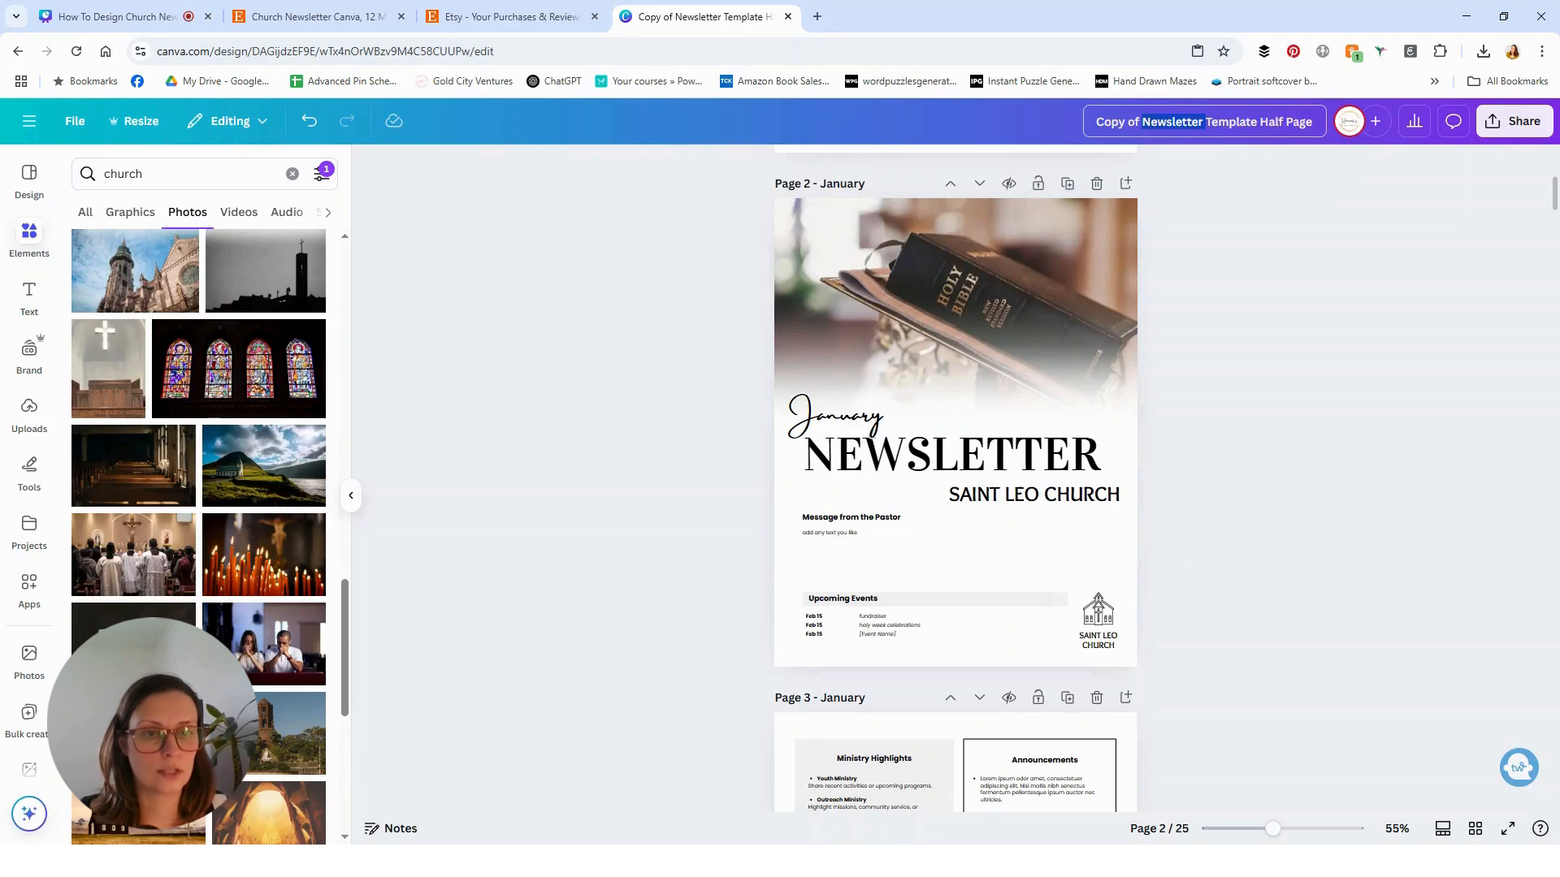
{"action": "left_click", "coordinate": [1140, 122]}
{"action": "key", "text": "BackSpace"}
{"action": "key", "text": "BackSpace"}
{"action": "key", "text": "BackSpace"}
{"action": "key", "text": "BackSpace"}
{"action": "key", "text": "BackSpace"}
{"action": "key", "text": "BackSpace"}
{"action": "key", "text": "BackSpace"}
{"action": "key", "text": "BackSpace"}
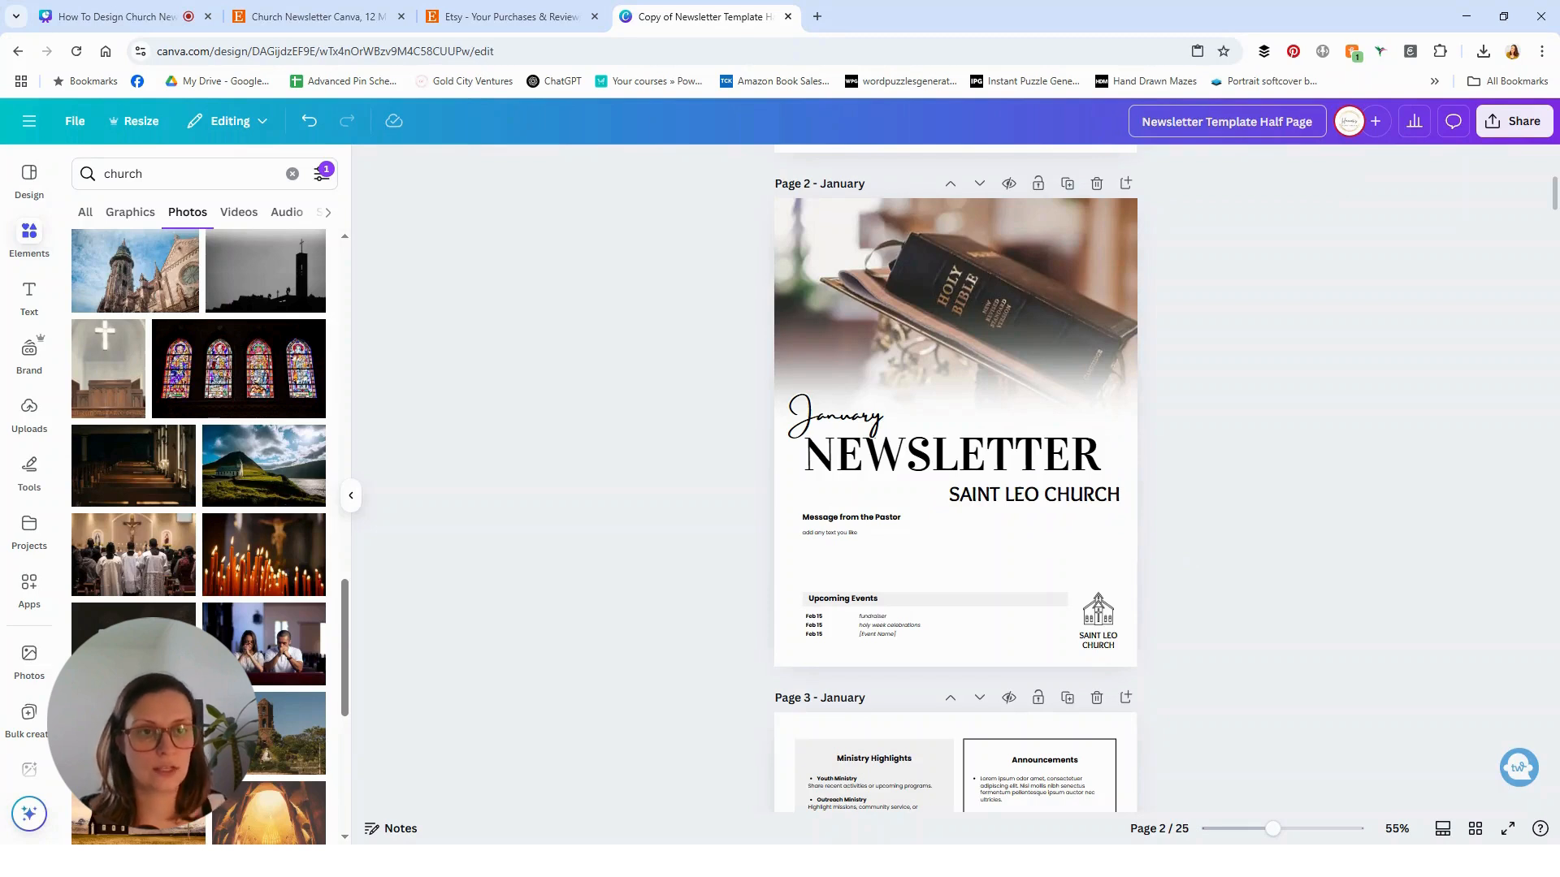
{"action": "type", "text": "Saint Leo Church"}
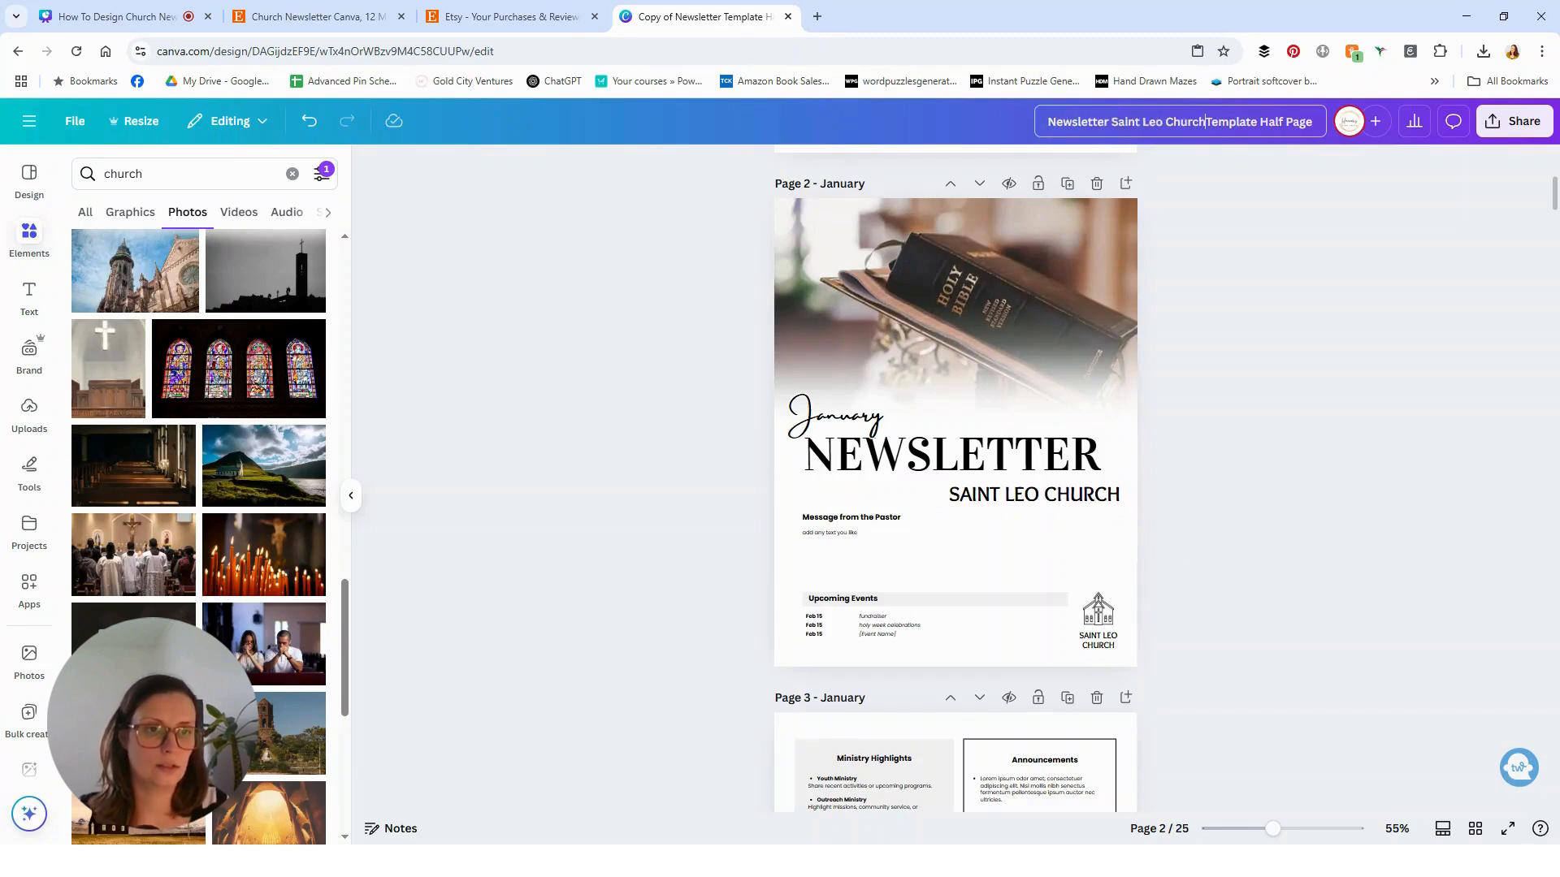
{"action": "key", "text": "Delete"}
{"action": "key", "text": "Delete"}
{"action": "key", "text": "Delete"}
{"action": "key", "text": "Delete"}
{"action": "key", "text": "Delete"}
{"action": "key", "text": "Delete"}
{"action": "key", "text": "Delete"}
{"action": "key", "text": "Delete"}
{"action": "key", "text": "Delete"}
{"action": "key", "text": "Delete"}
{"action": "key", "text": "Delete"}
{"action": "key", "text": "Delete"}
{"action": "key", "text": "Delete"}
{"action": "key", "text": "Delete"}
{"action": "key", "text": "Delete"}
{"action": "key", "text": "Delete"}
{"action": "key", "text": "Delete"}
{"action": "key", "text": "Delete"}
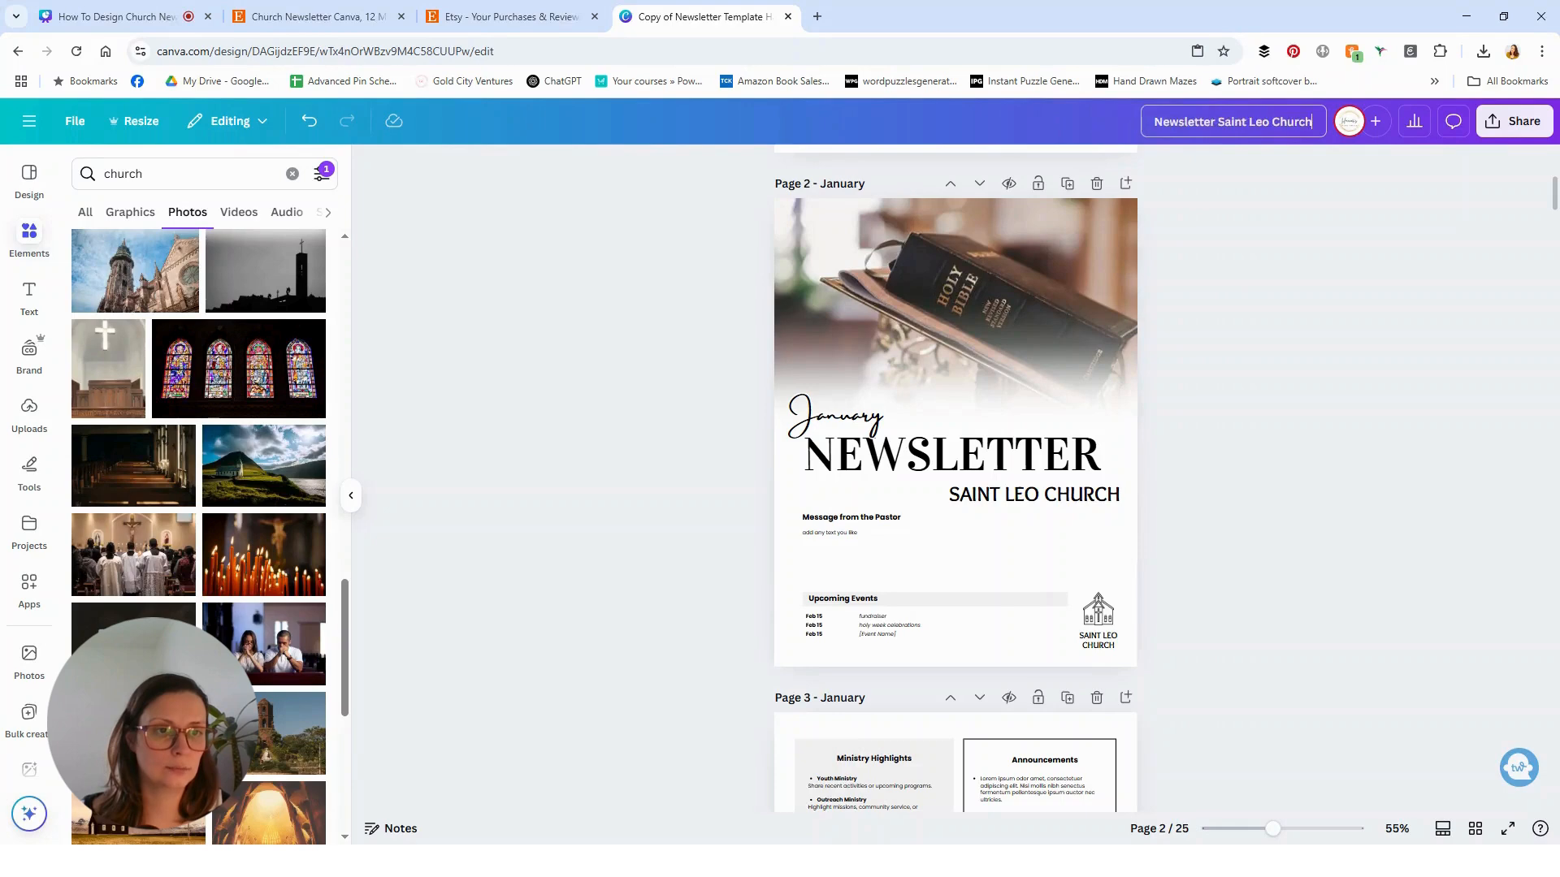
{"action": "left_click", "coordinate": [1215, 485]}
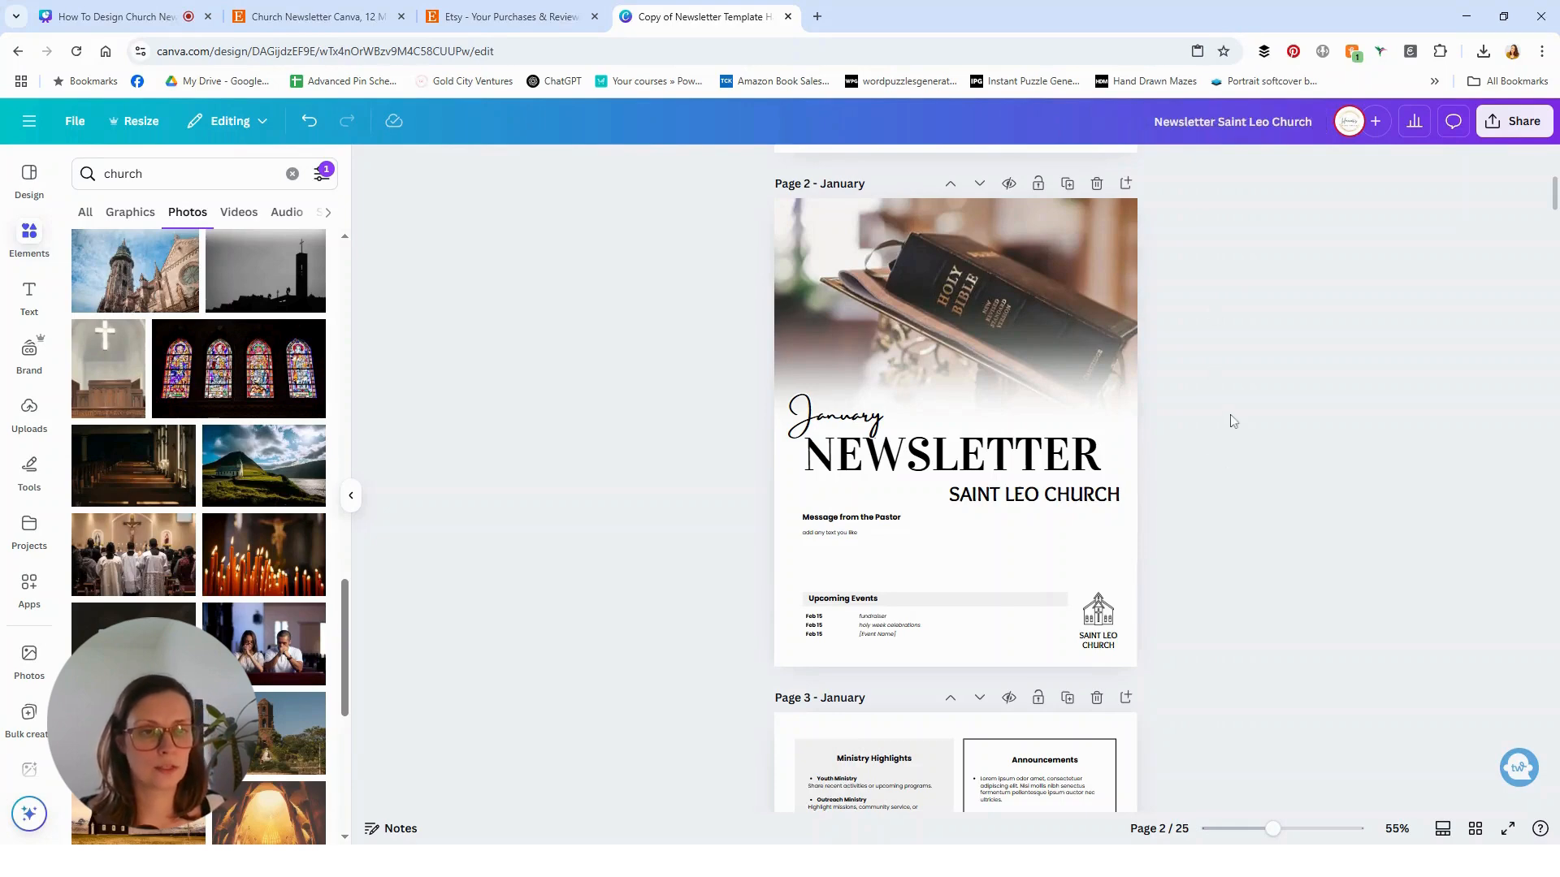
Delete the seller's introduction page at the start of the design
{"action": "scroll", "coordinate": [1299, 472], "scroll_direction": "up", "scroll_amount": 5}
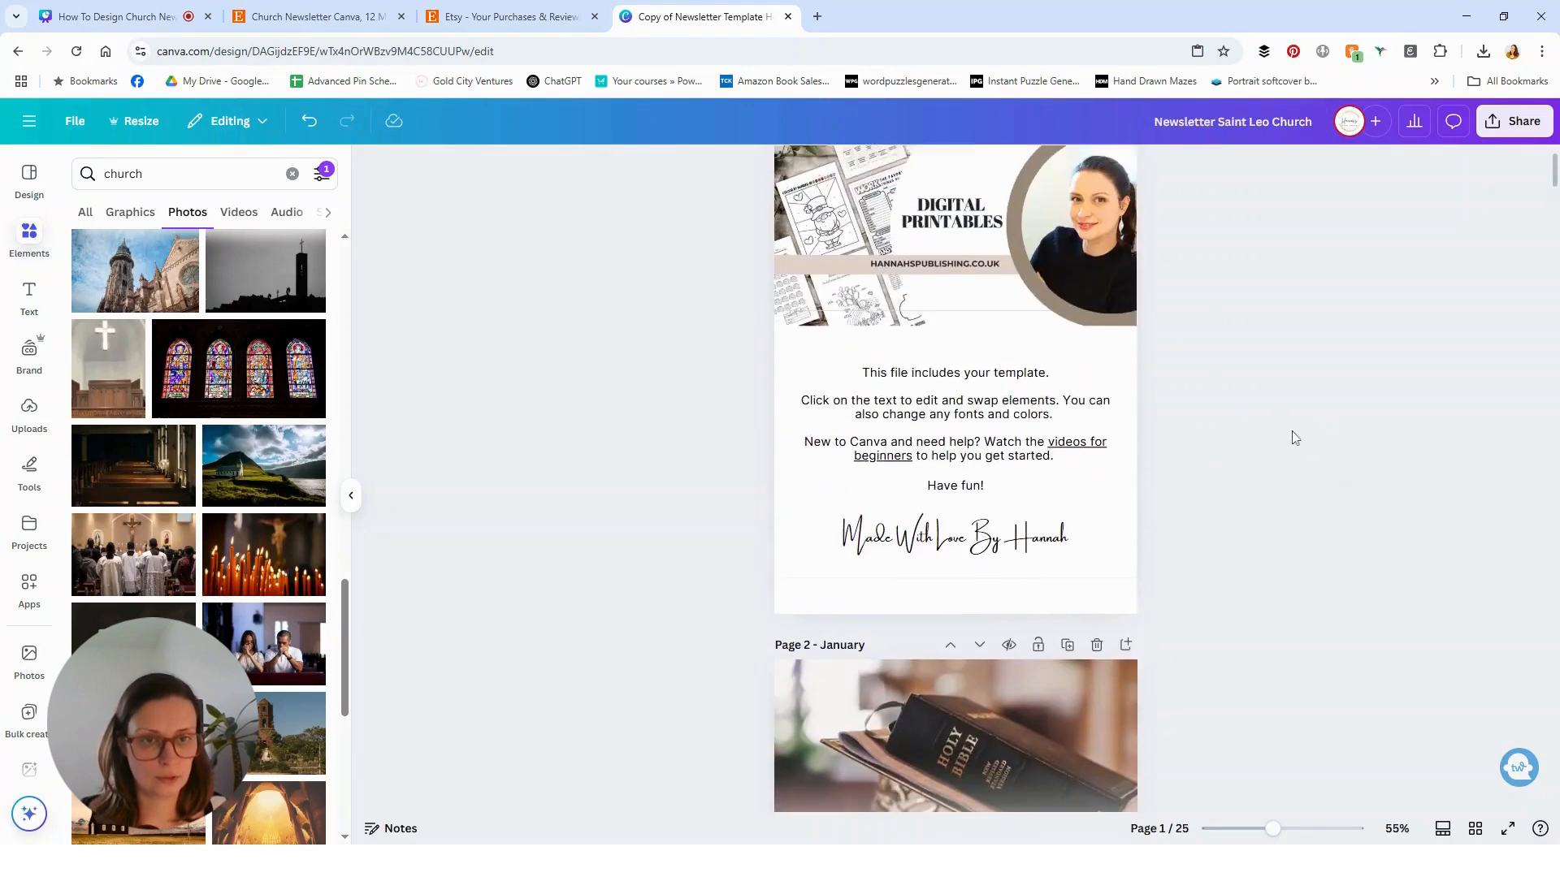
{"action": "left_click", "coordinate": [1098, 209]}
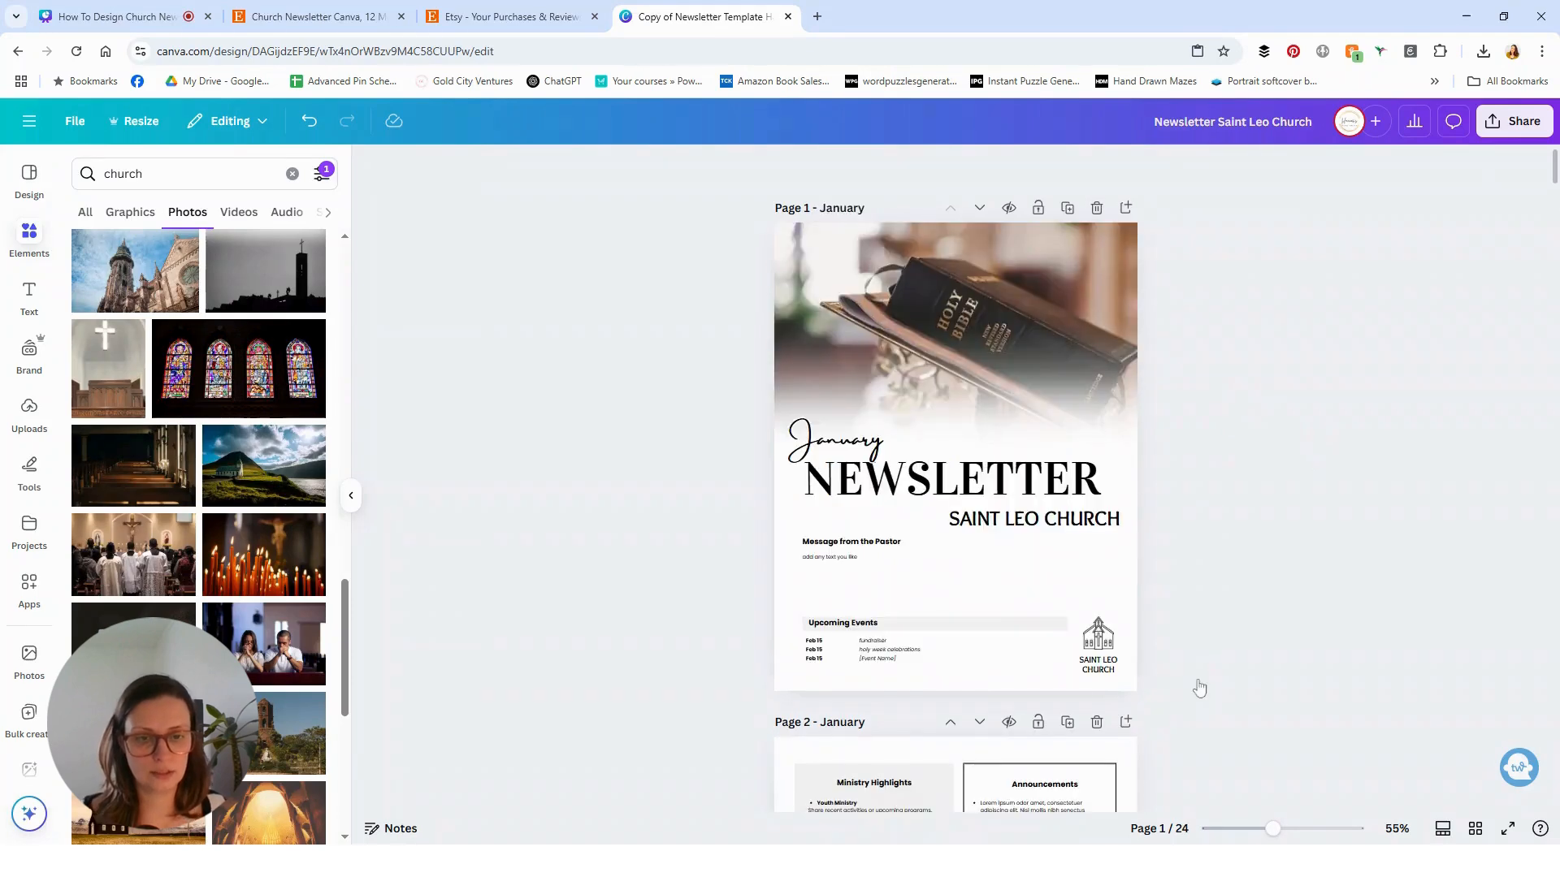
Try font size 11 on the first bullet of the Announcements text on page 2
{"action": "scroll", "coordinate": [1252, 507], "scroll_direction": "down", "scroll_amount": 6}
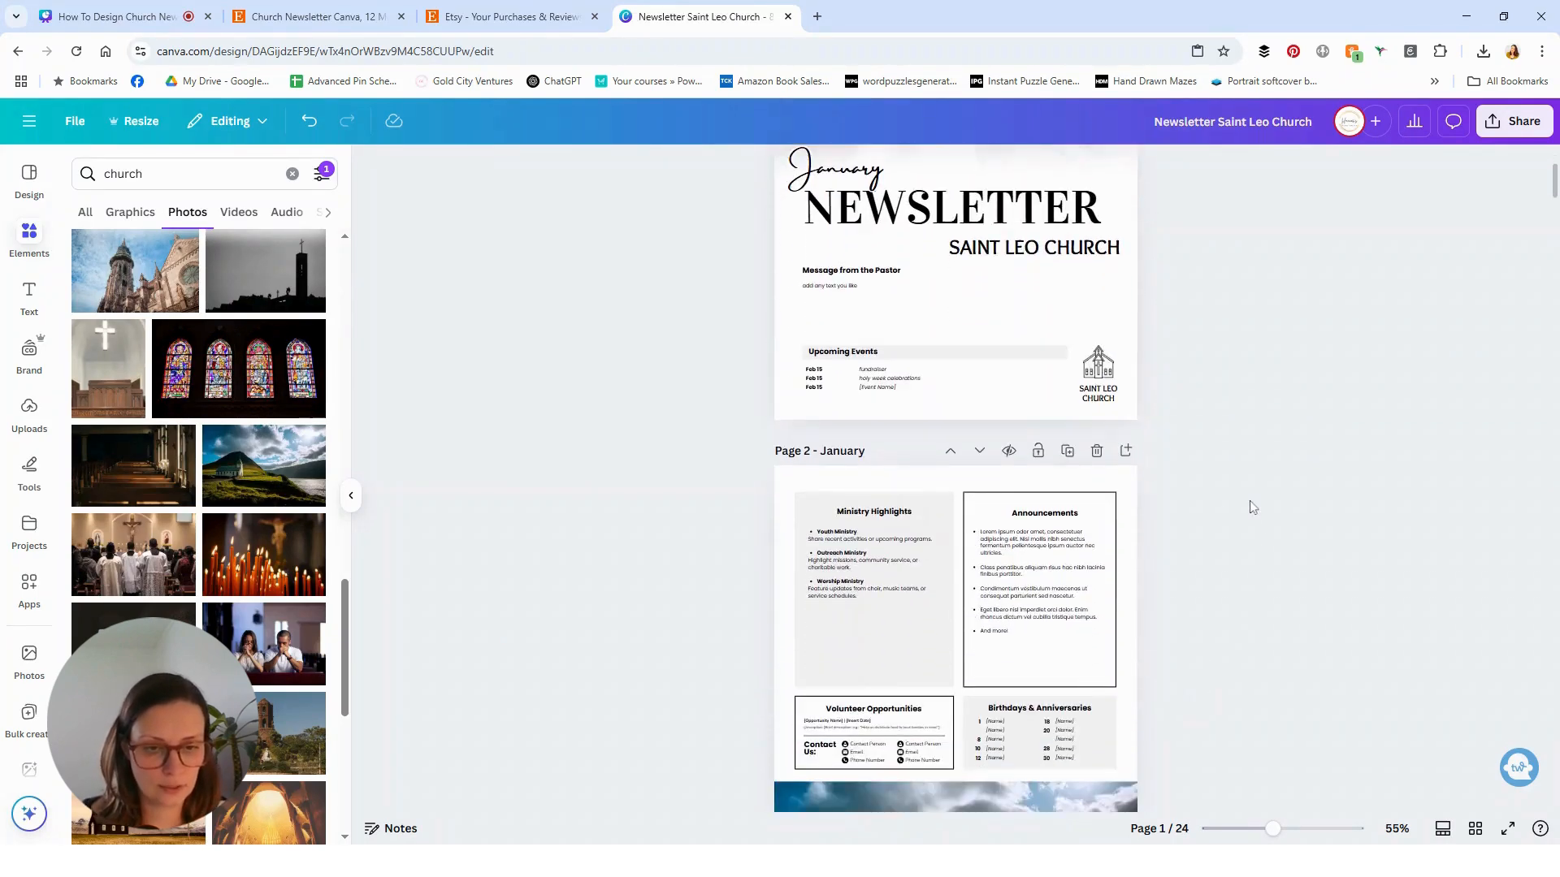
{"action": "scroll", "coordinate": [1264, 599], "scroll_direction": "up", "scroll_amount": 1}
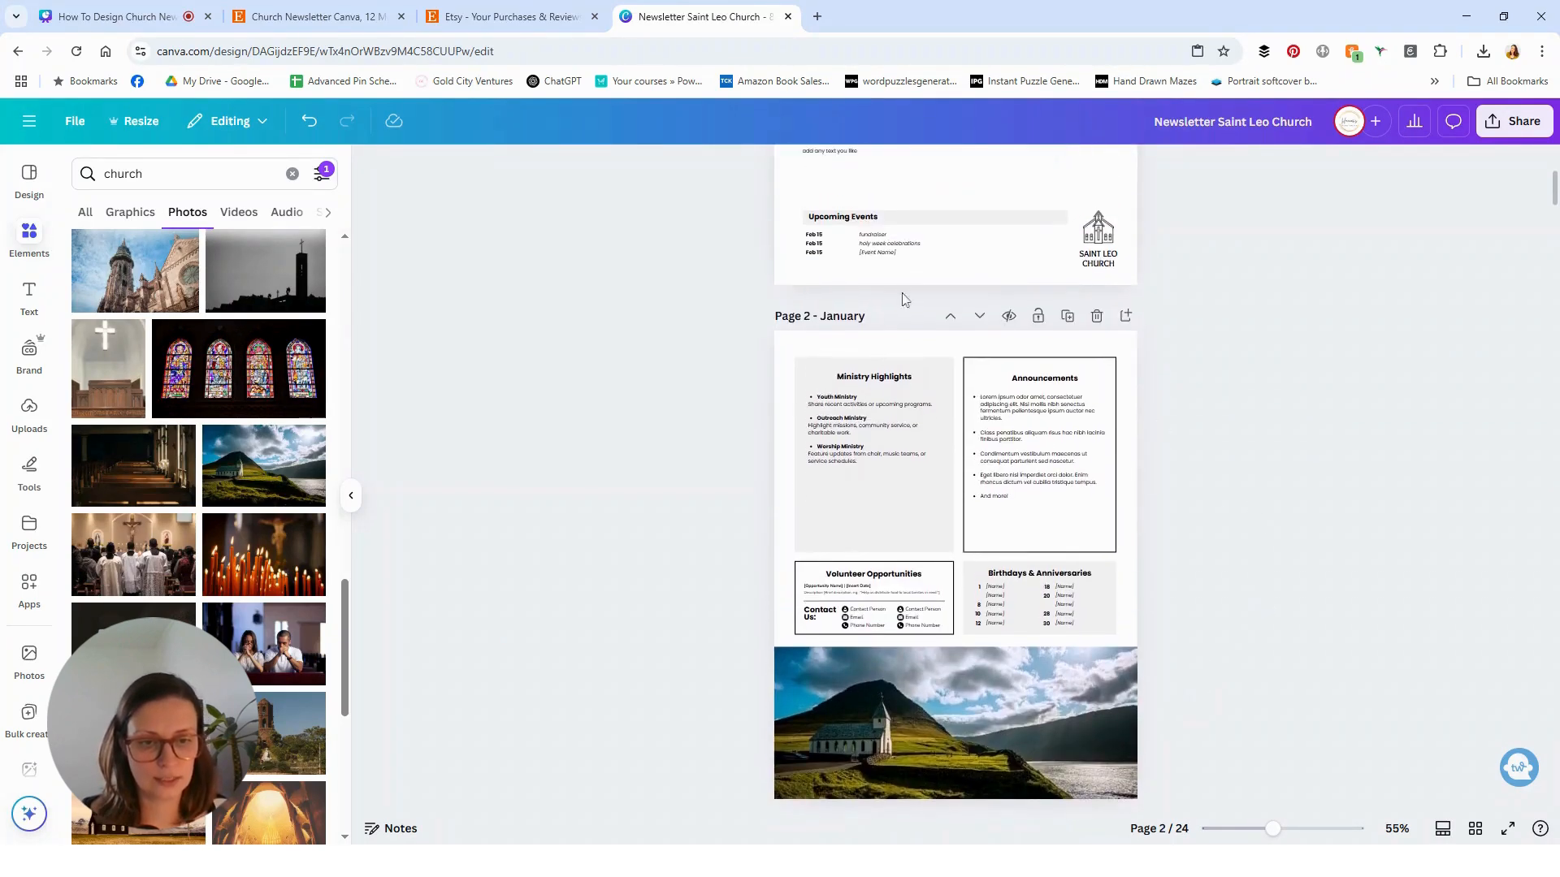
{"action": "left_click", "coordinate": [1016, 453]}
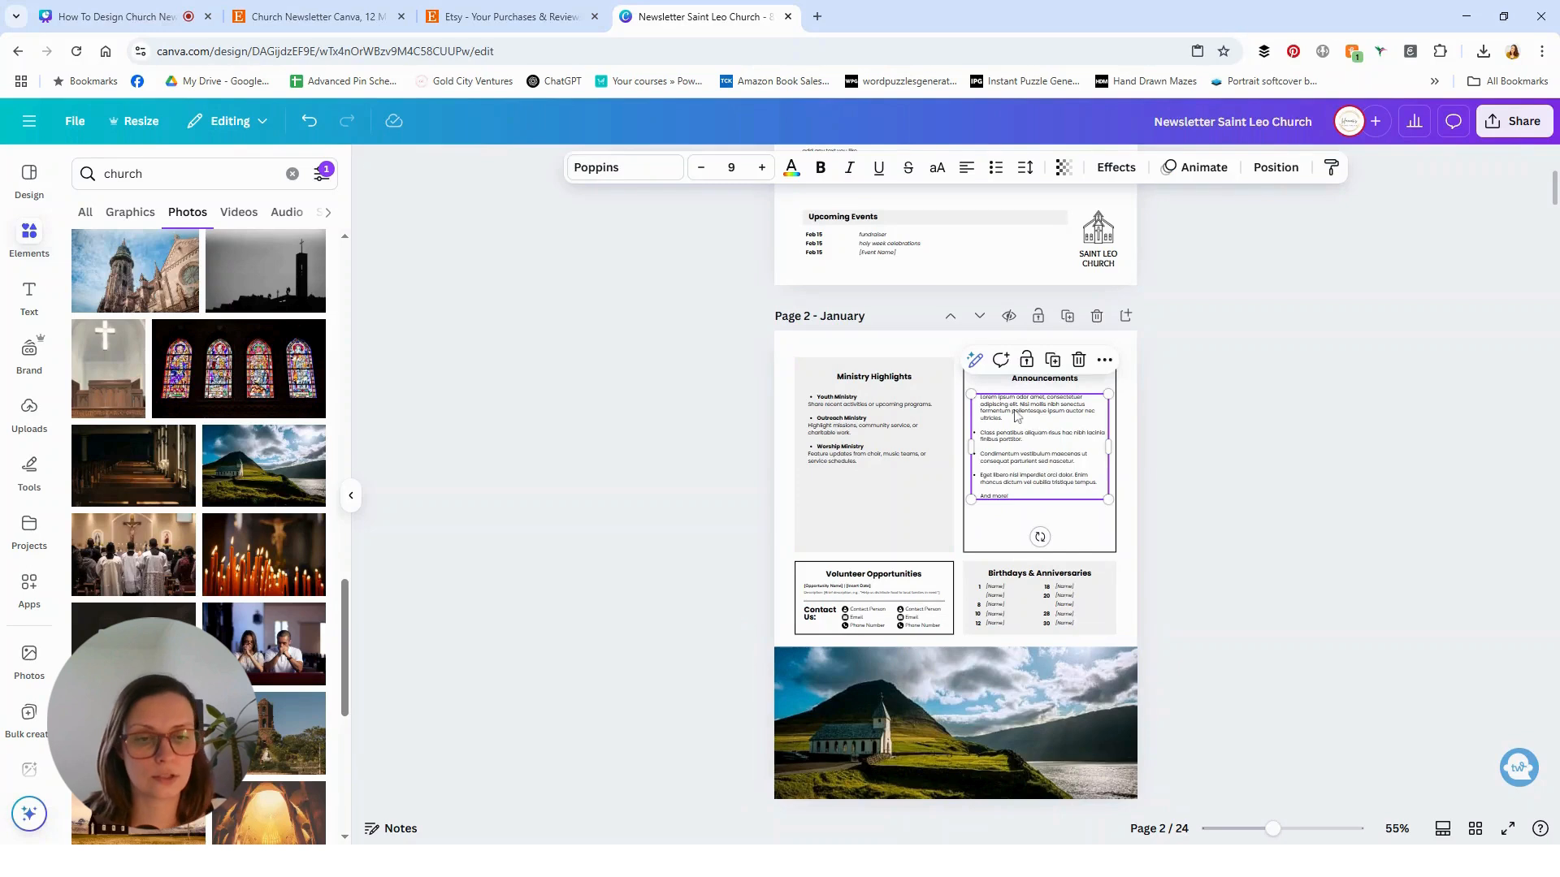
{"action": "left_click", "coordinate": [1016, 416]}
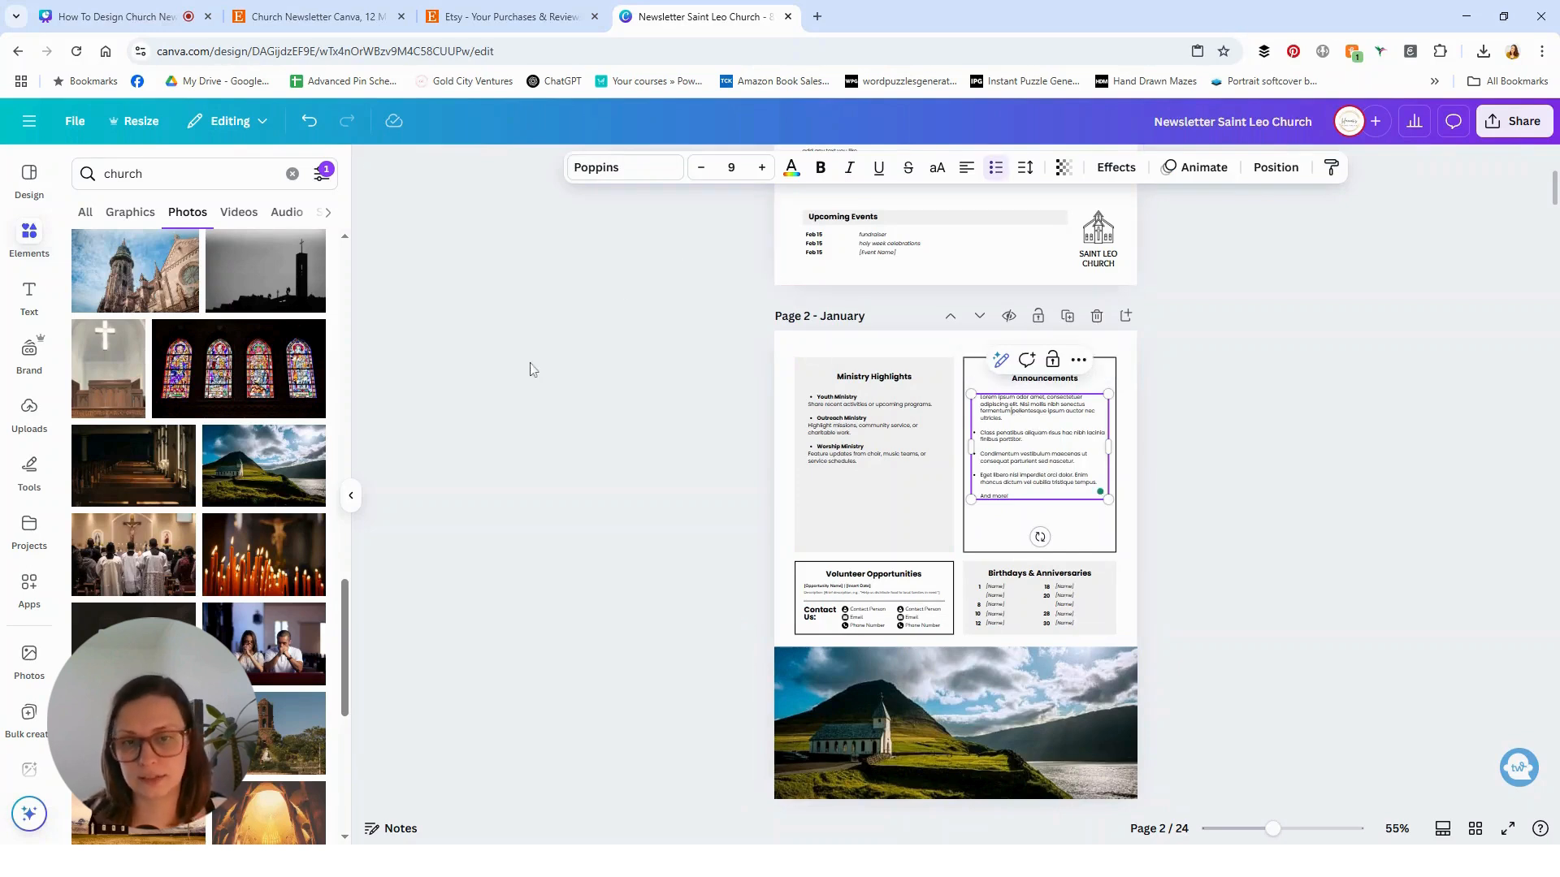
{"action": "left_click", "coordinate": [768, 171]}
{"action": "left_click", "coordinate": [702, 169]}
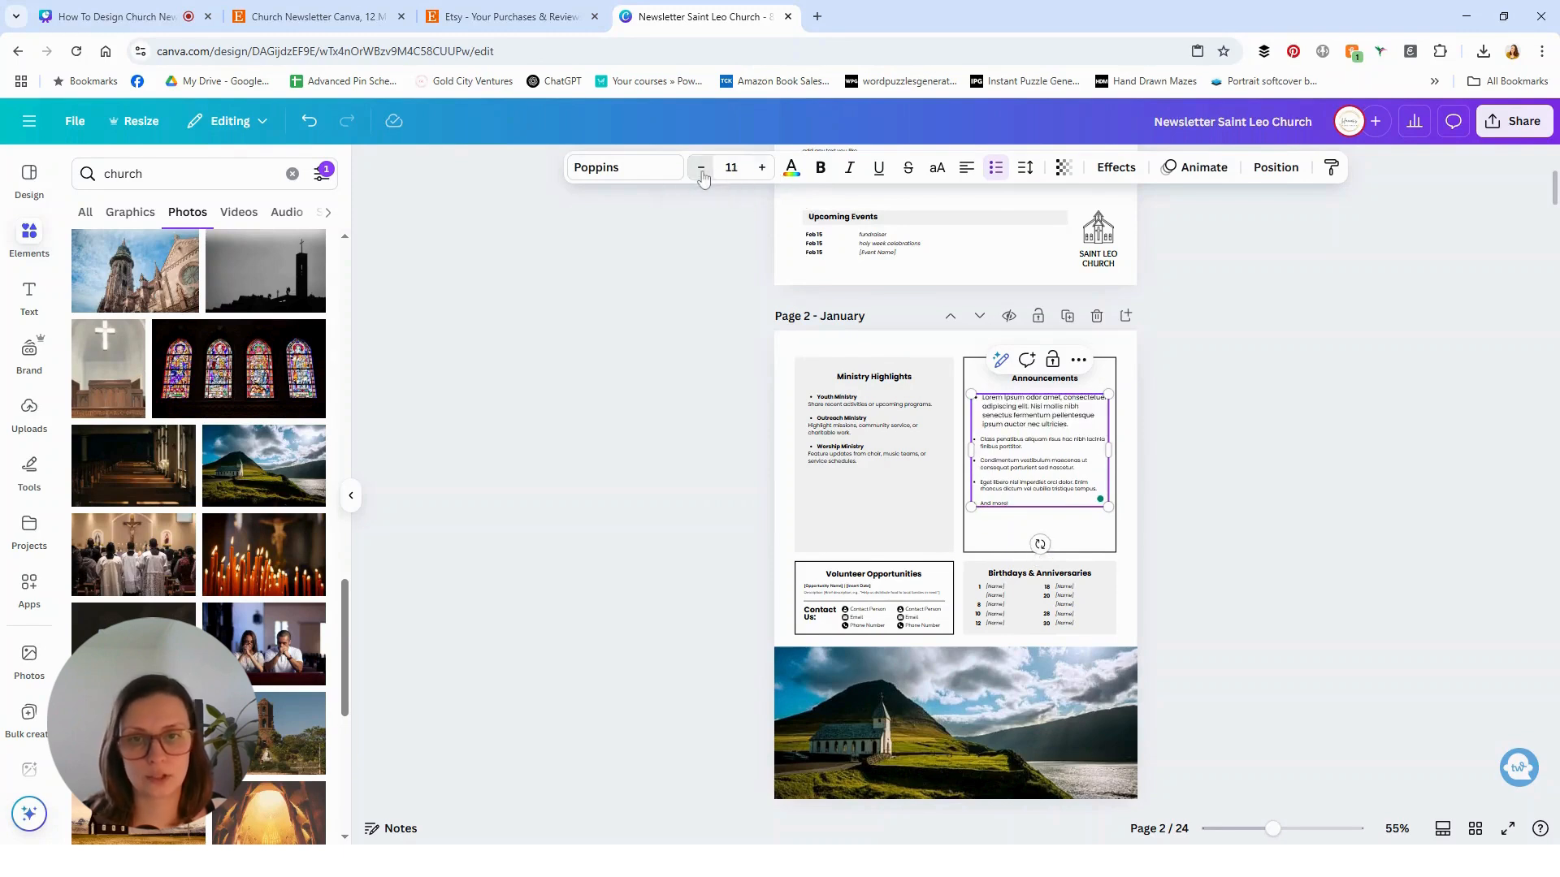
{"action": "left_click", "coordinate": [1280, 517]}
Open the design's download settings and choose PDF Print as the file type
{"action": "scroll", "coordinate": [1281, 518], "scroll_direction": "up", "scroll_amount": 5}
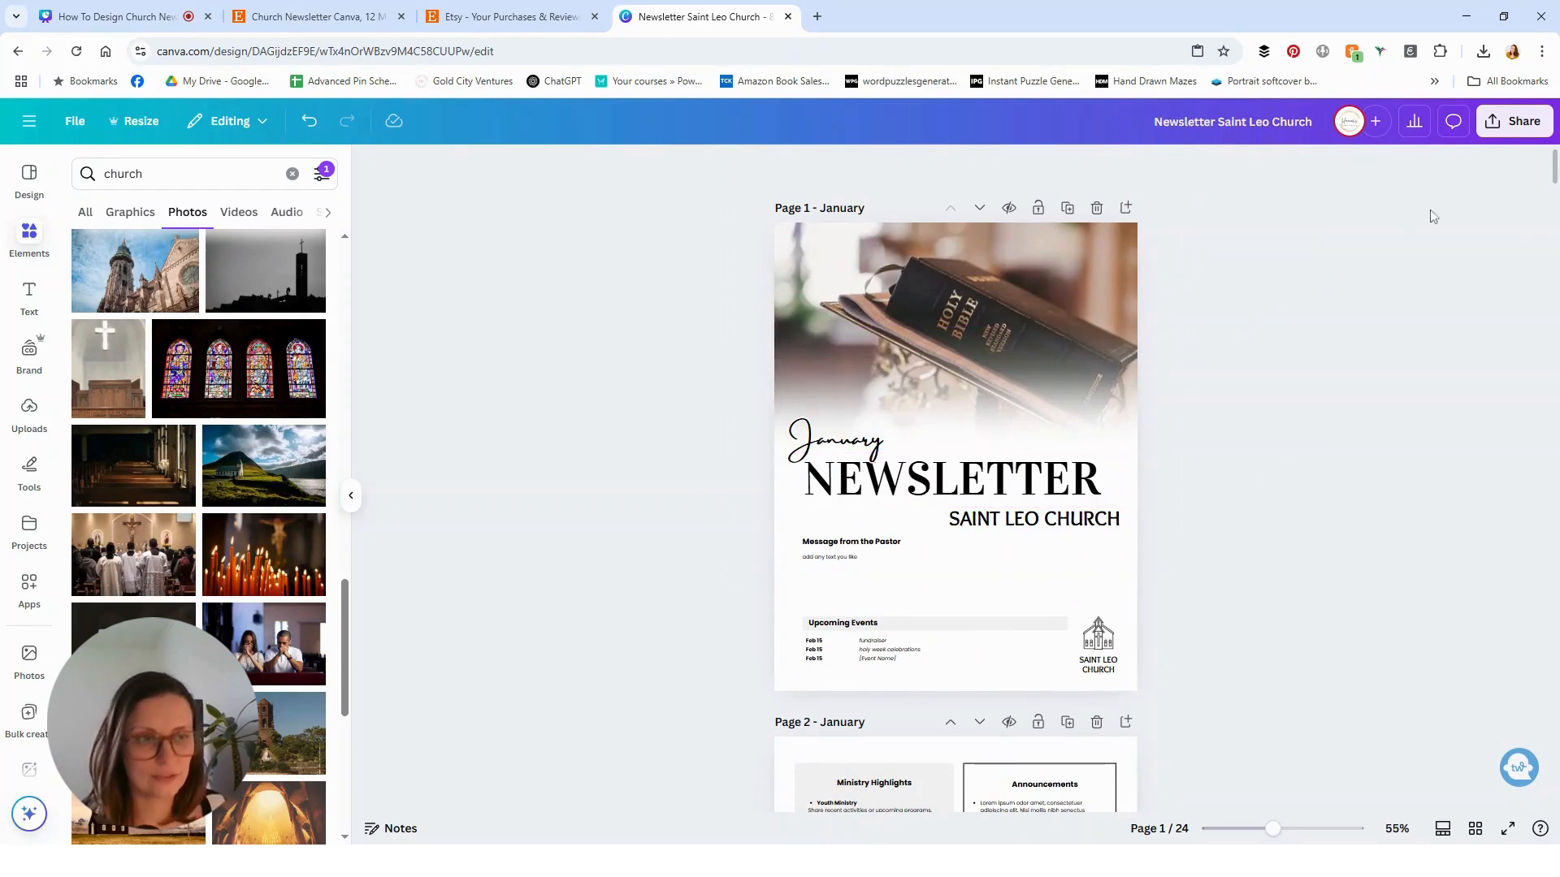
{"action": "left_click", "coordinate": [1510, 126]}
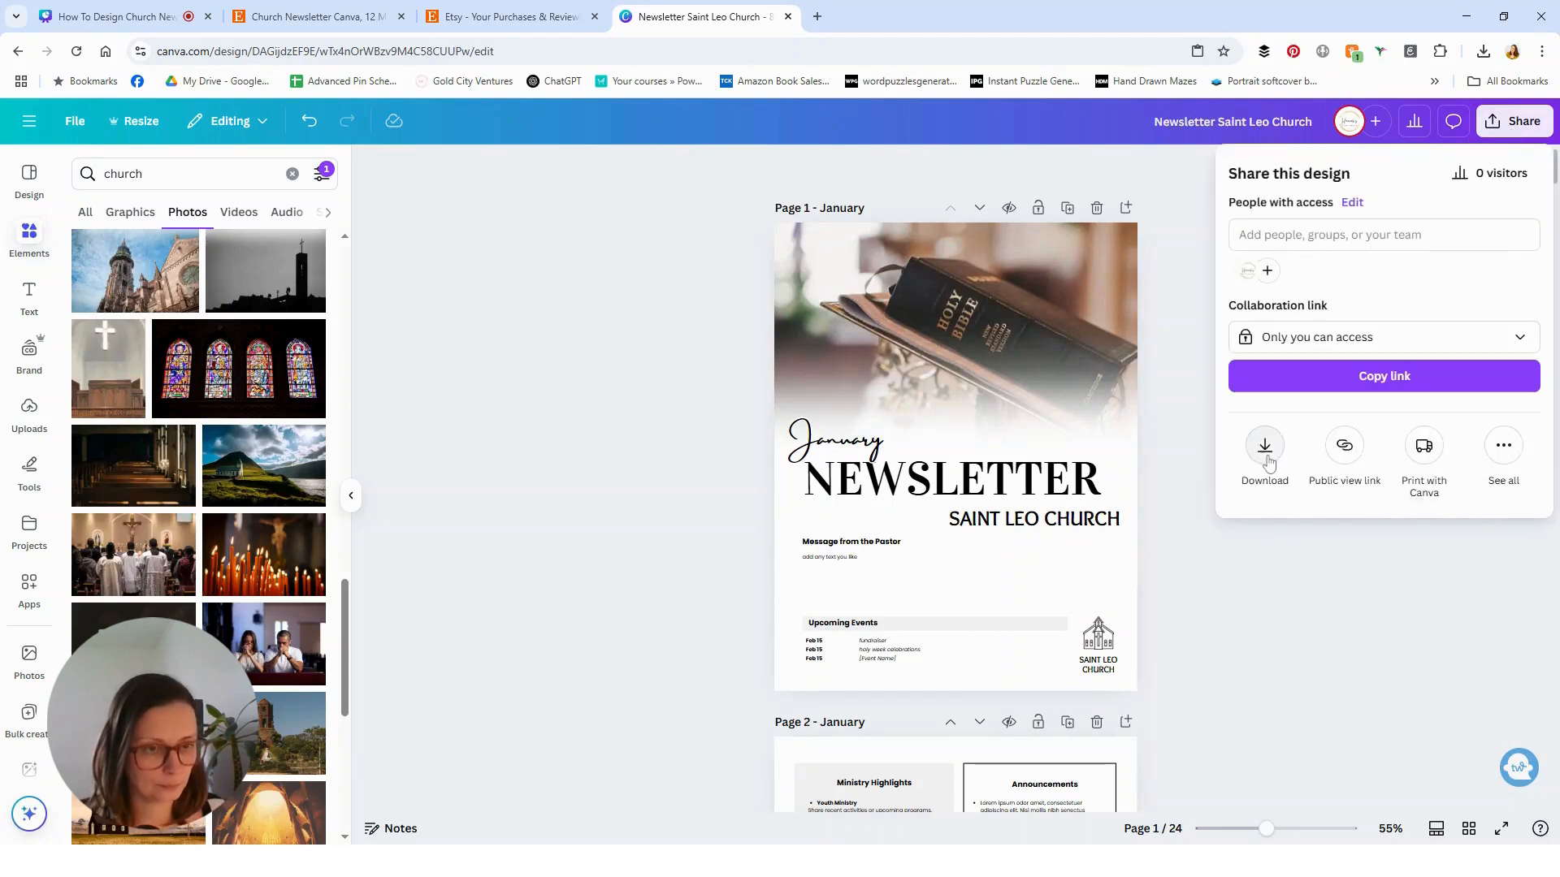
{"action": "left_click", "coordinate": [1267, 460]}
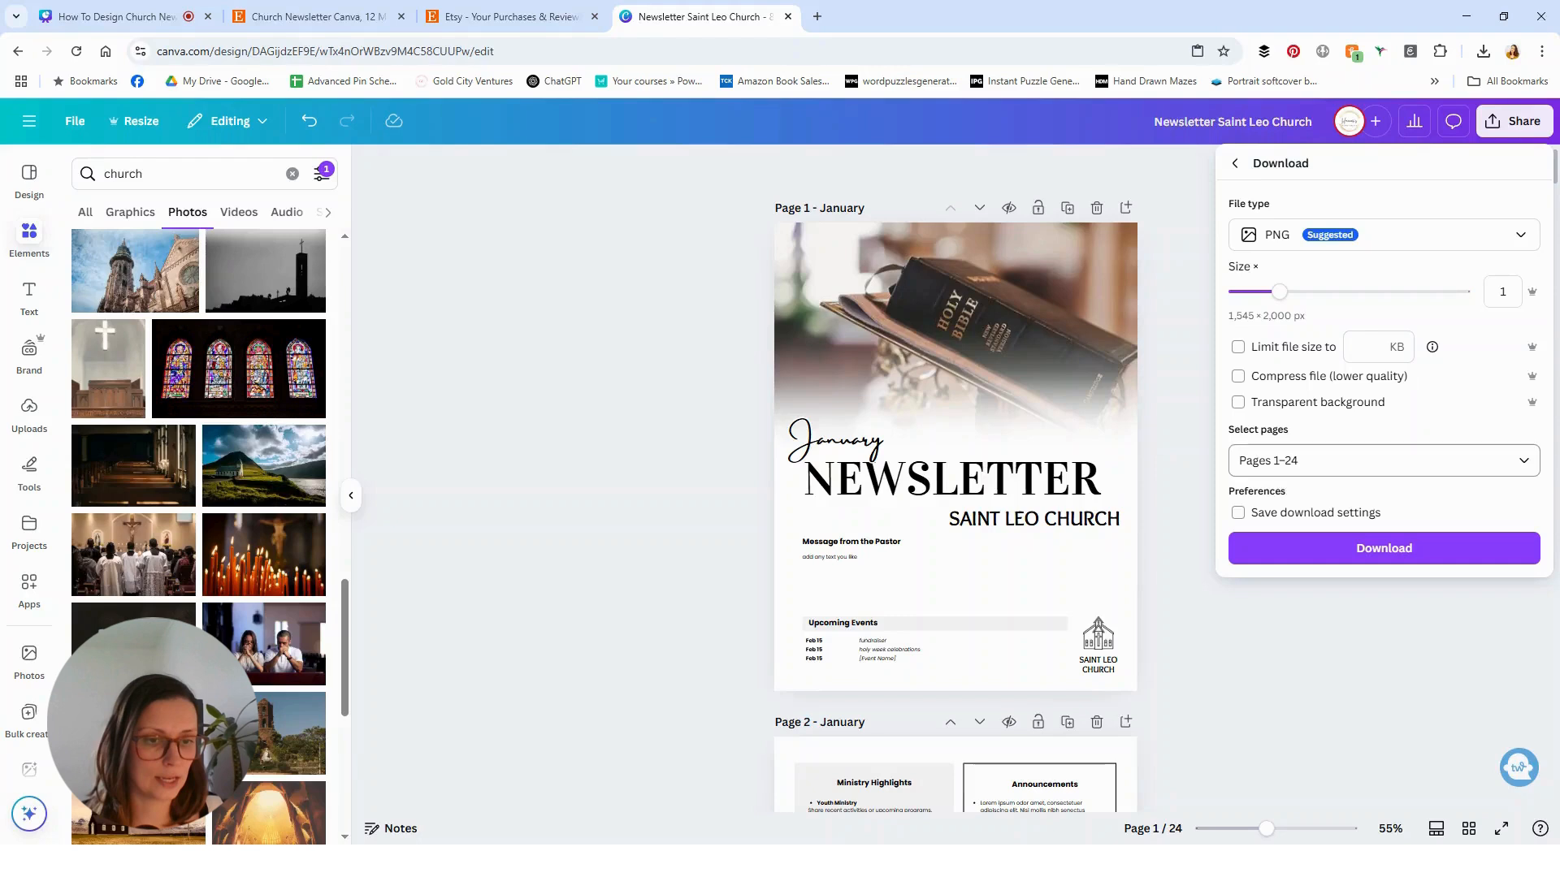
{"action": "left_click", "coordinate": [1439, 237]}
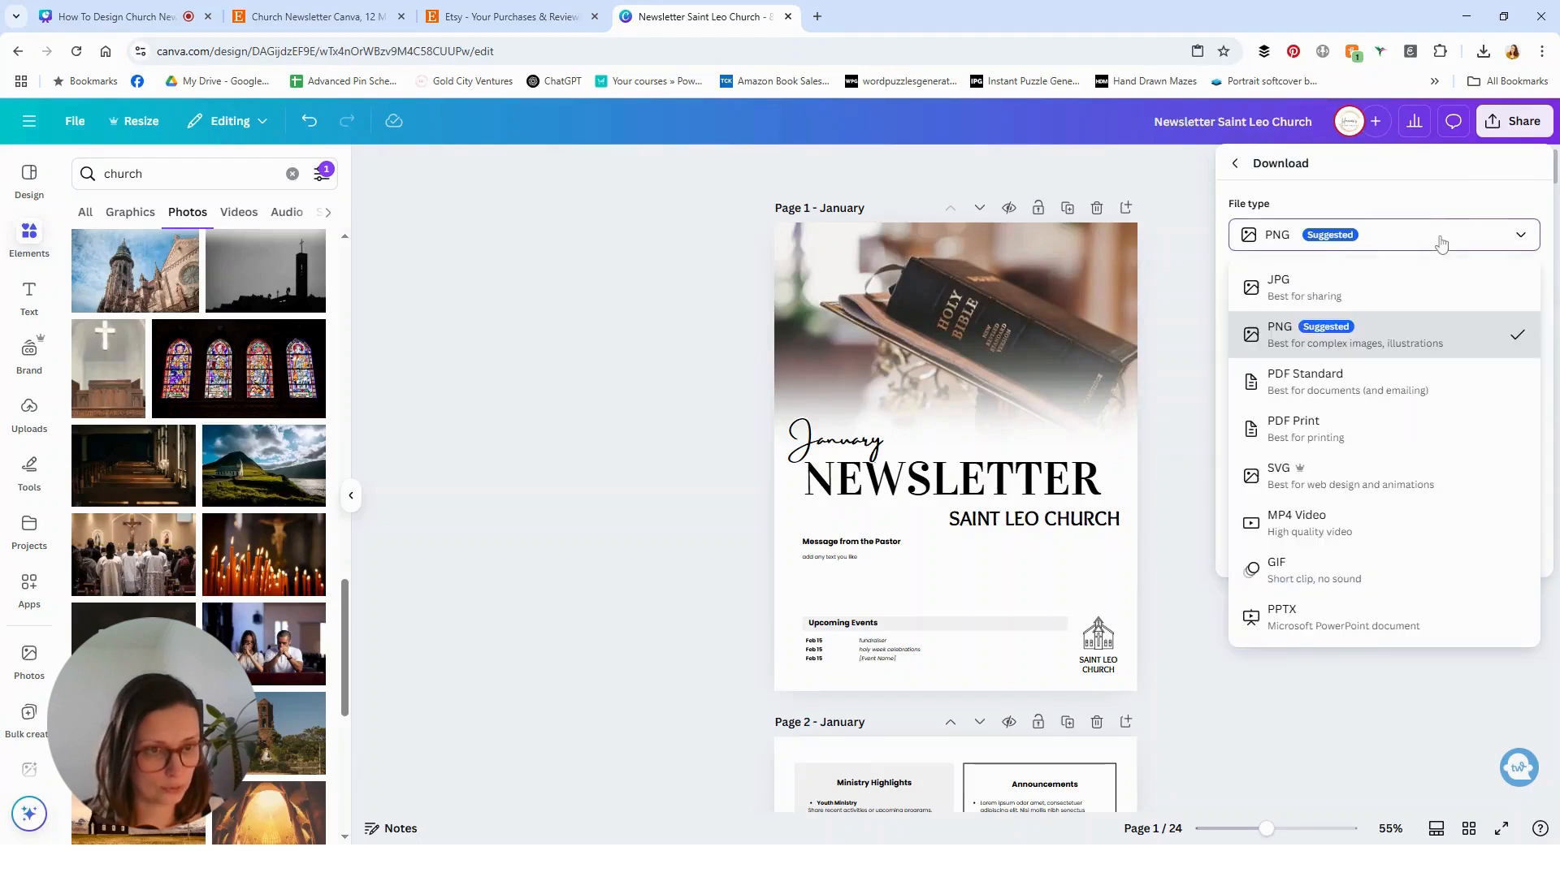
{"action": "left_click", "coordinate": [1300, 429]}
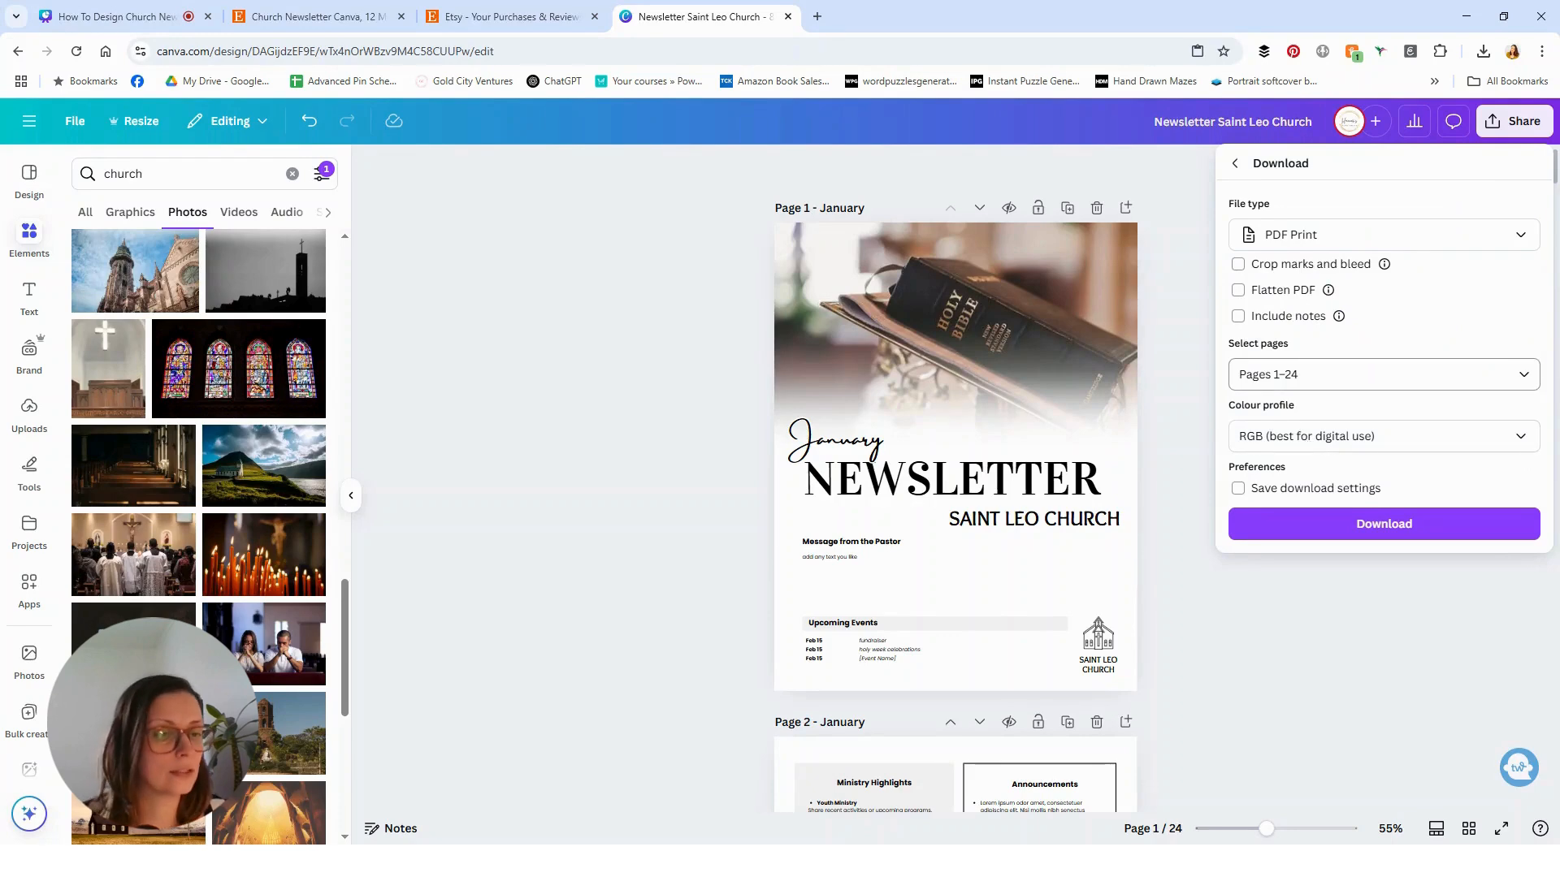
Limit the download to pages 1 and 2, the January pages, and download the PDF
{"action": "left_click", "coordinate": [1527, 378]}
{"action": "left_click_drag", "start_coordinate": [1535, 421], "coordinate": [1538, 433]}
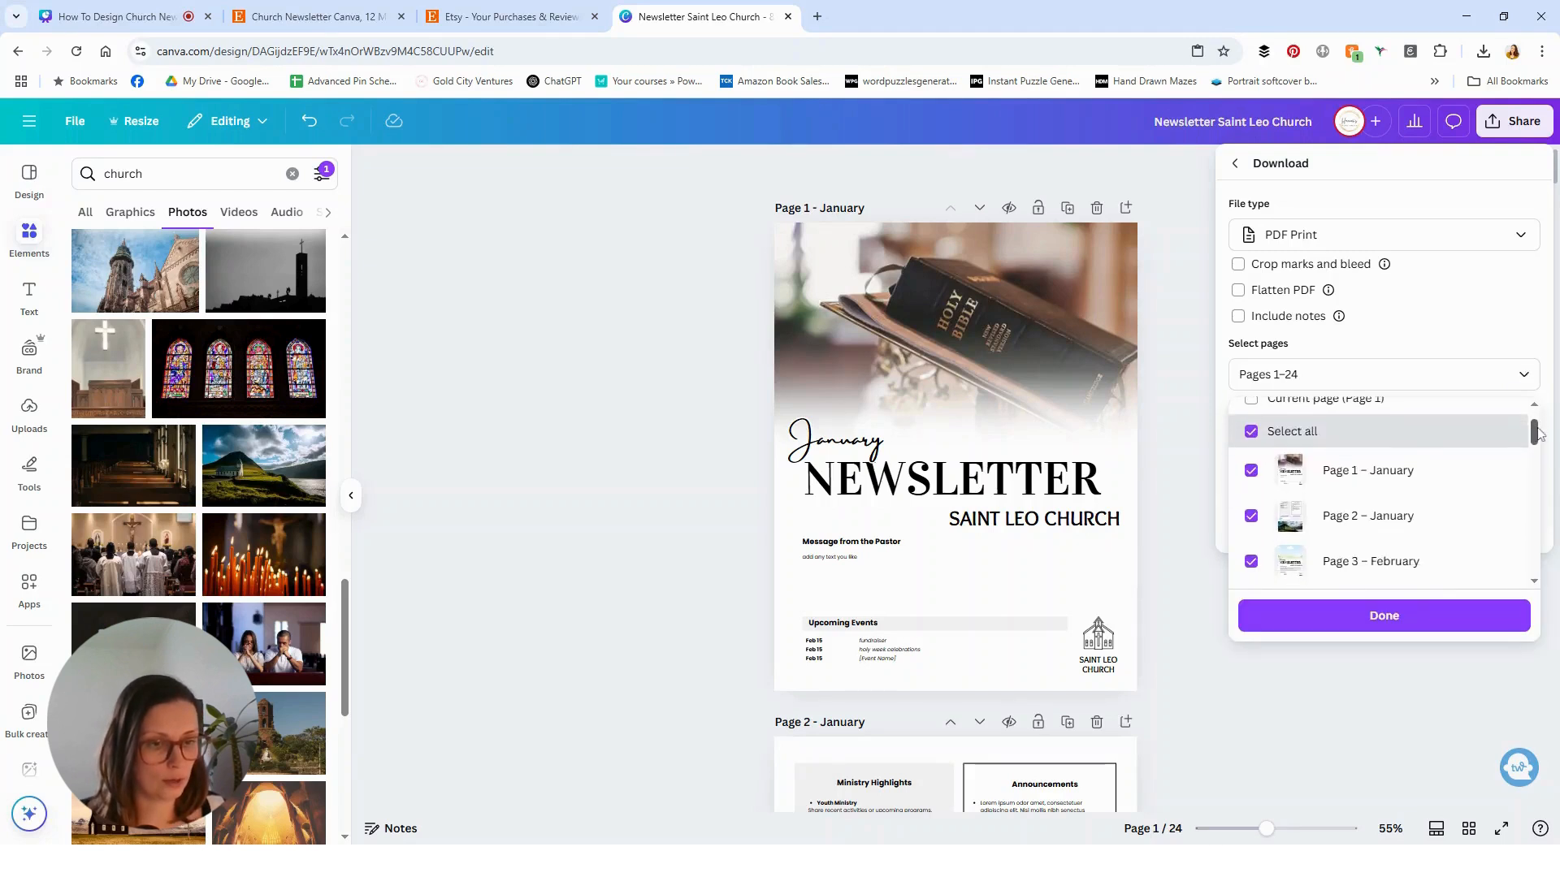
{"action": "scroll", "coordinate": [1538, 435], "scroll_direction": "down", "scroll_amount": 3}
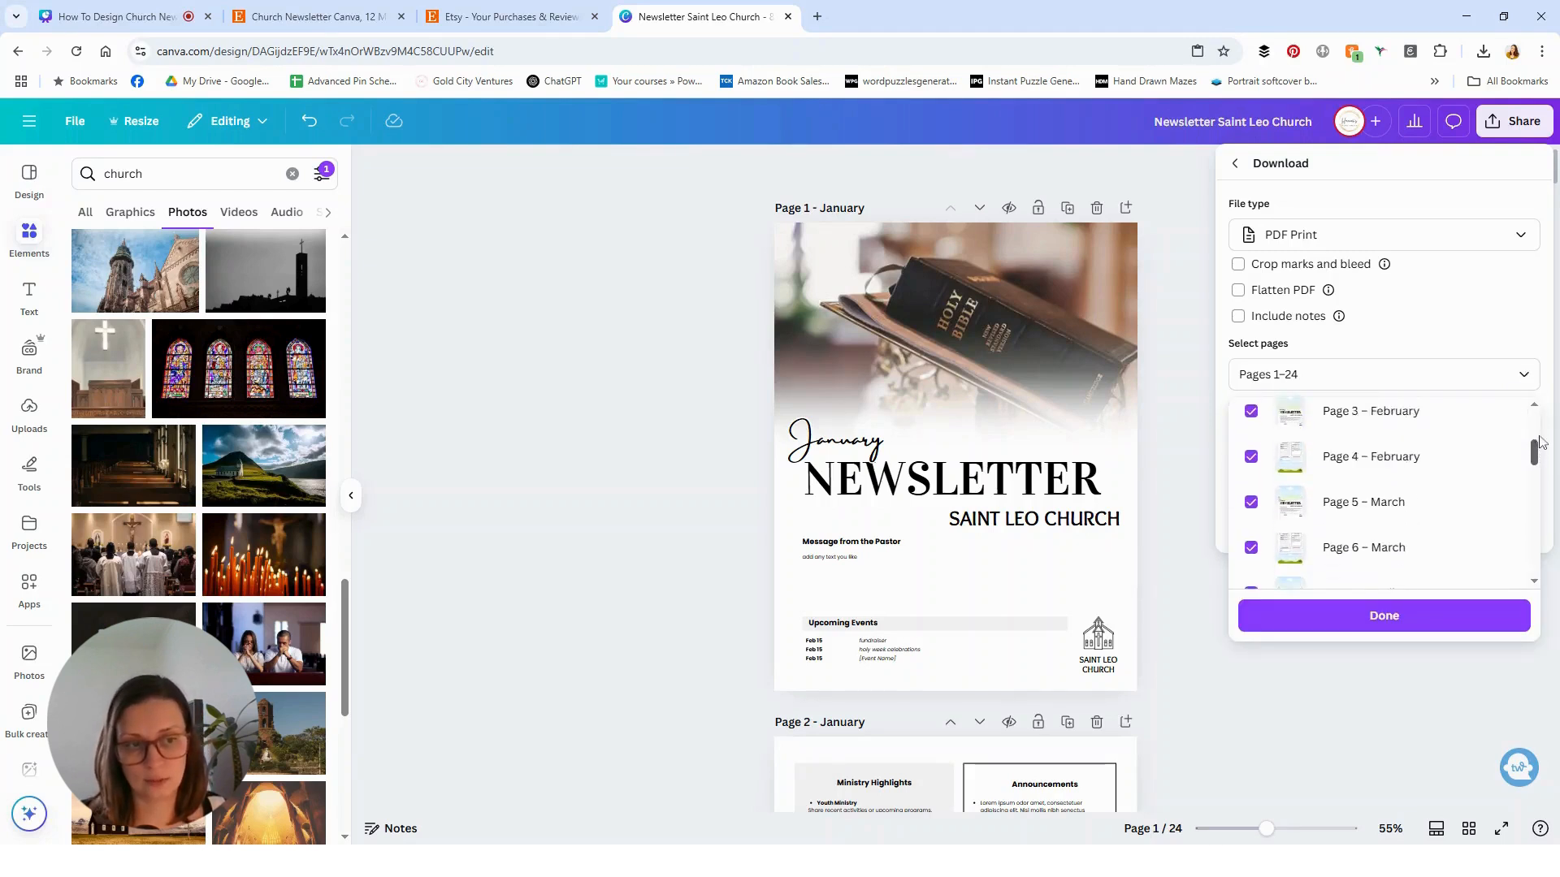
{"action": "scroll", "coordinate": [1539, 435], "scroll_direction": "up", "scroll_amount": 5}
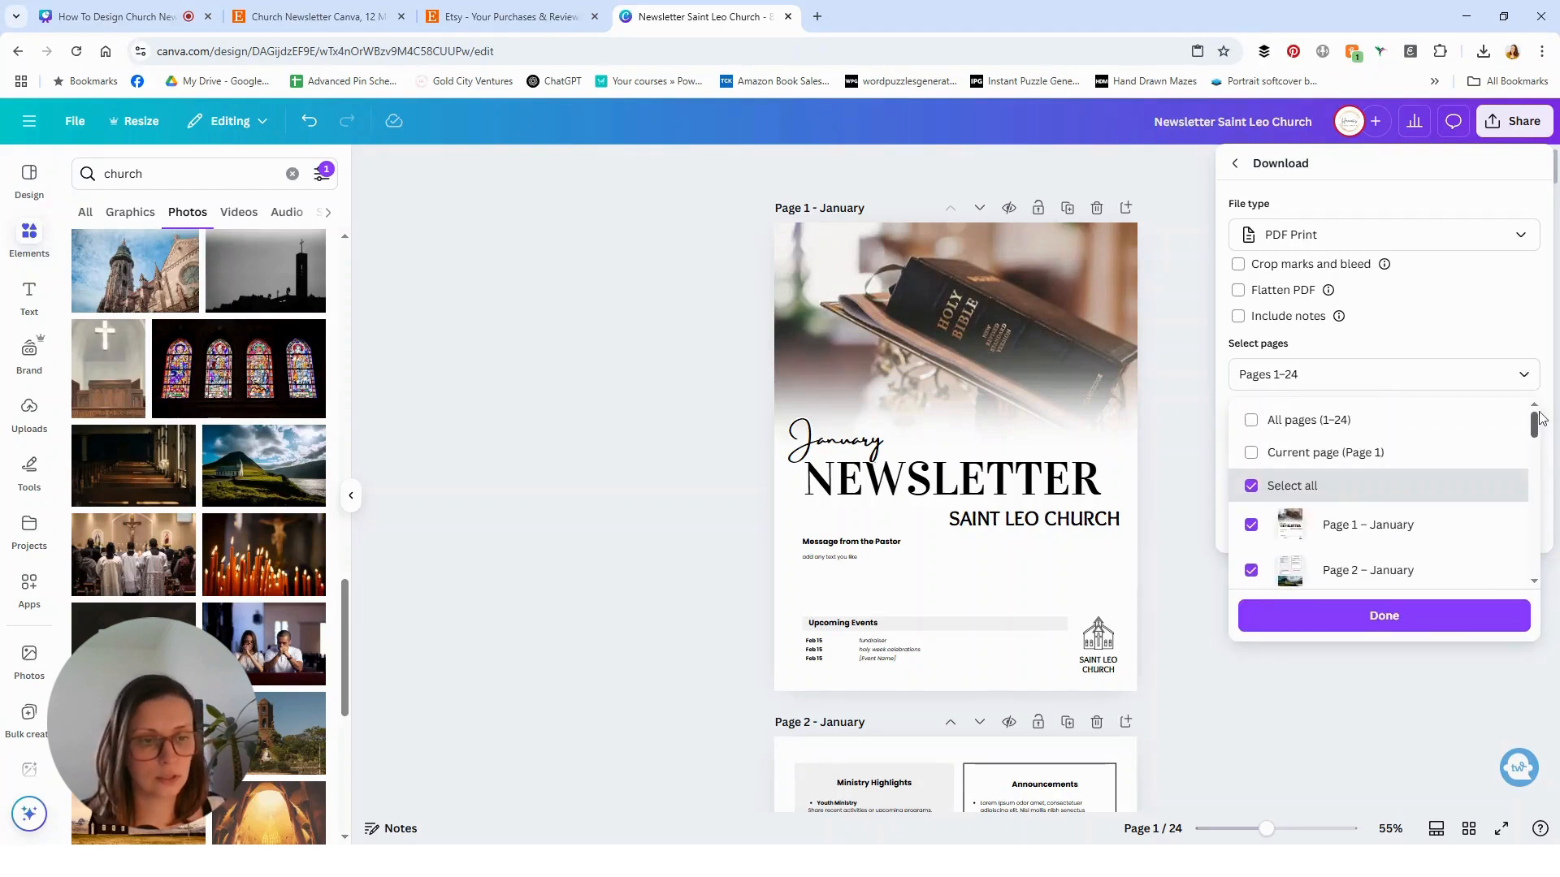
{"action": "left_click", "coordinate": [1251, 491]}
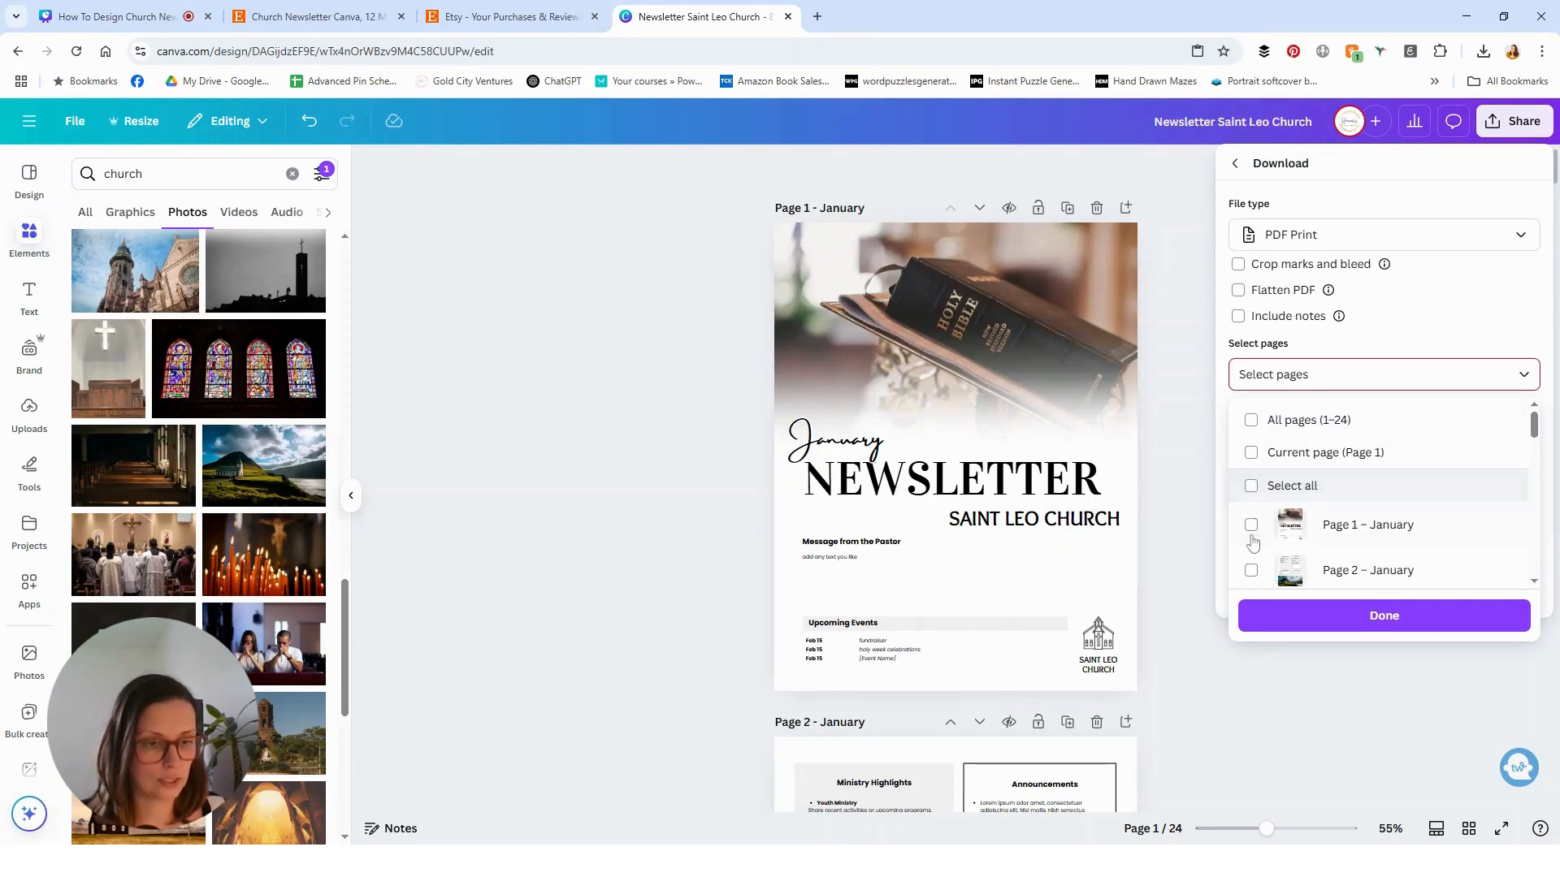
{"action": "left_click", "coordinate": [1250, 526]}
{"action": "left_click", "coordinate": [1251, 571]}
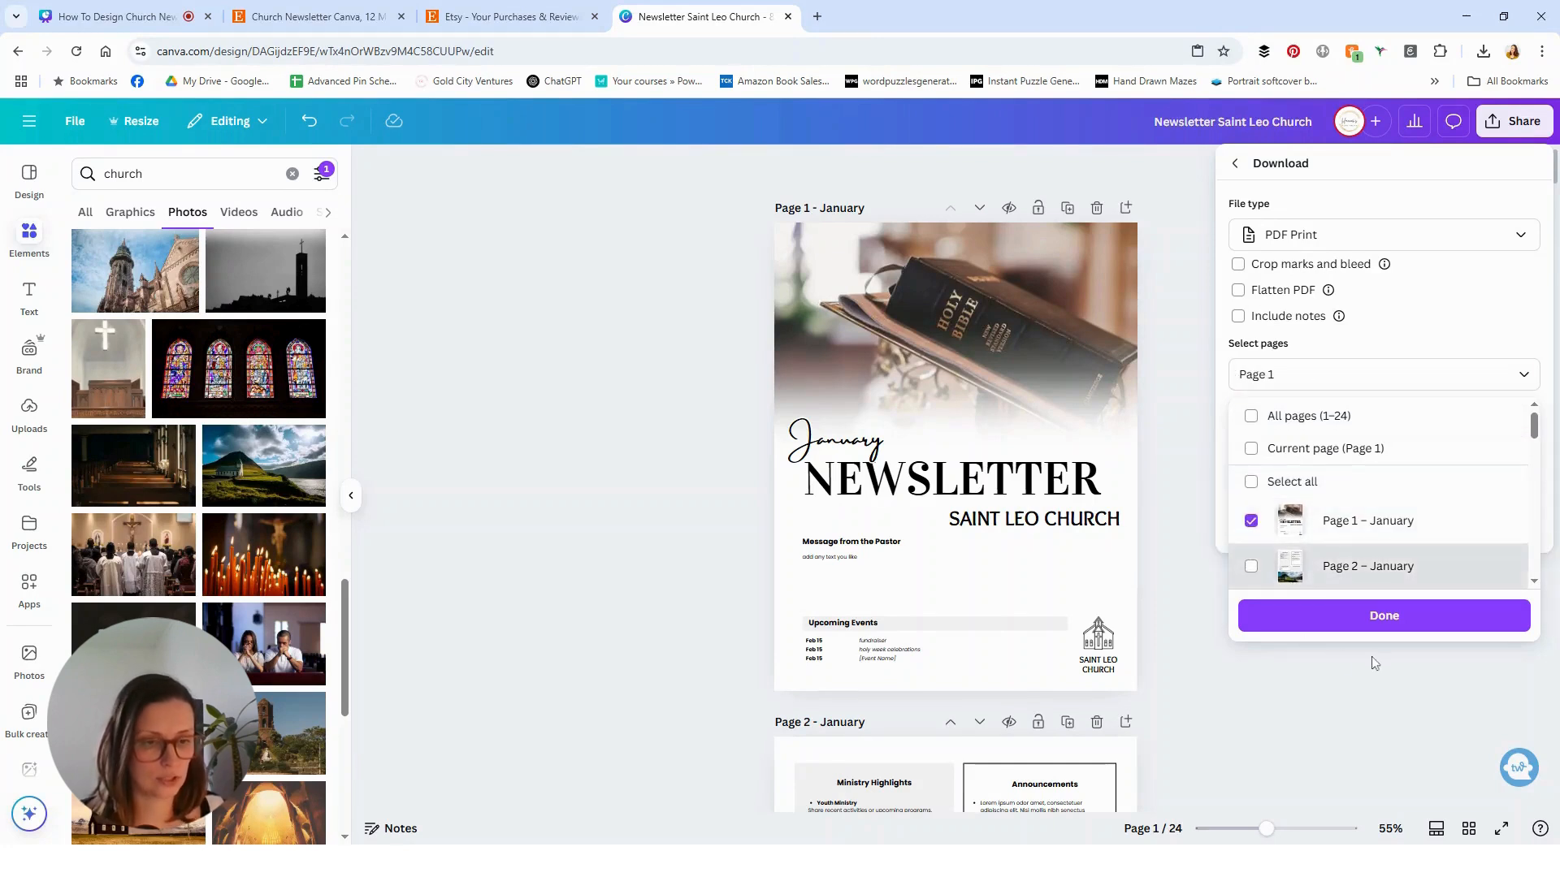
{"action": "left_click", "coordinate": [1381, 630]}
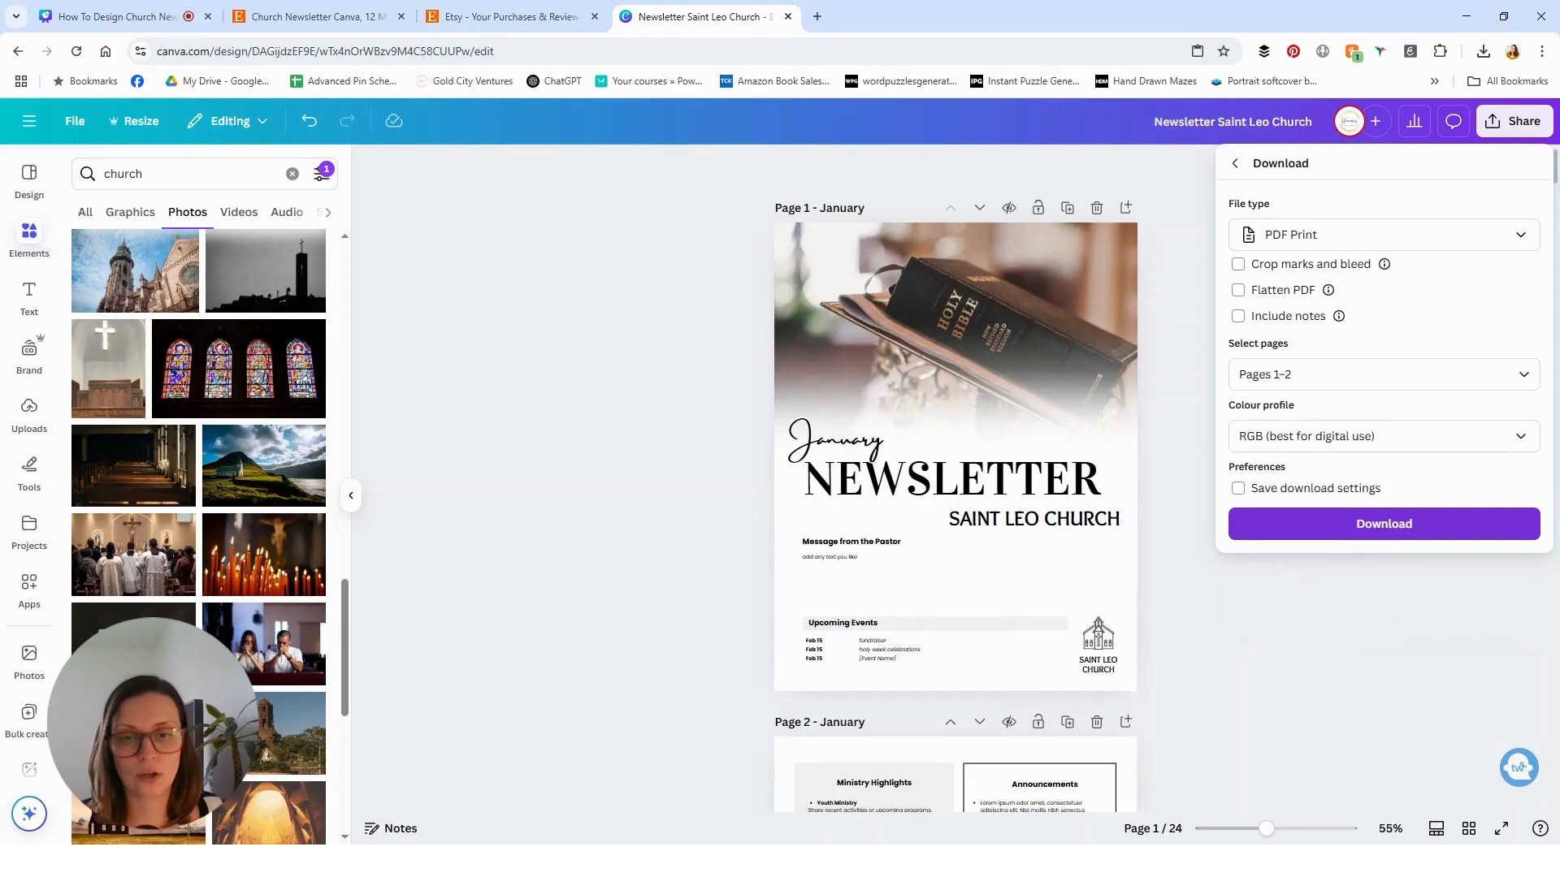
{"action": "left_click", "coordinate": [1374, 535]}
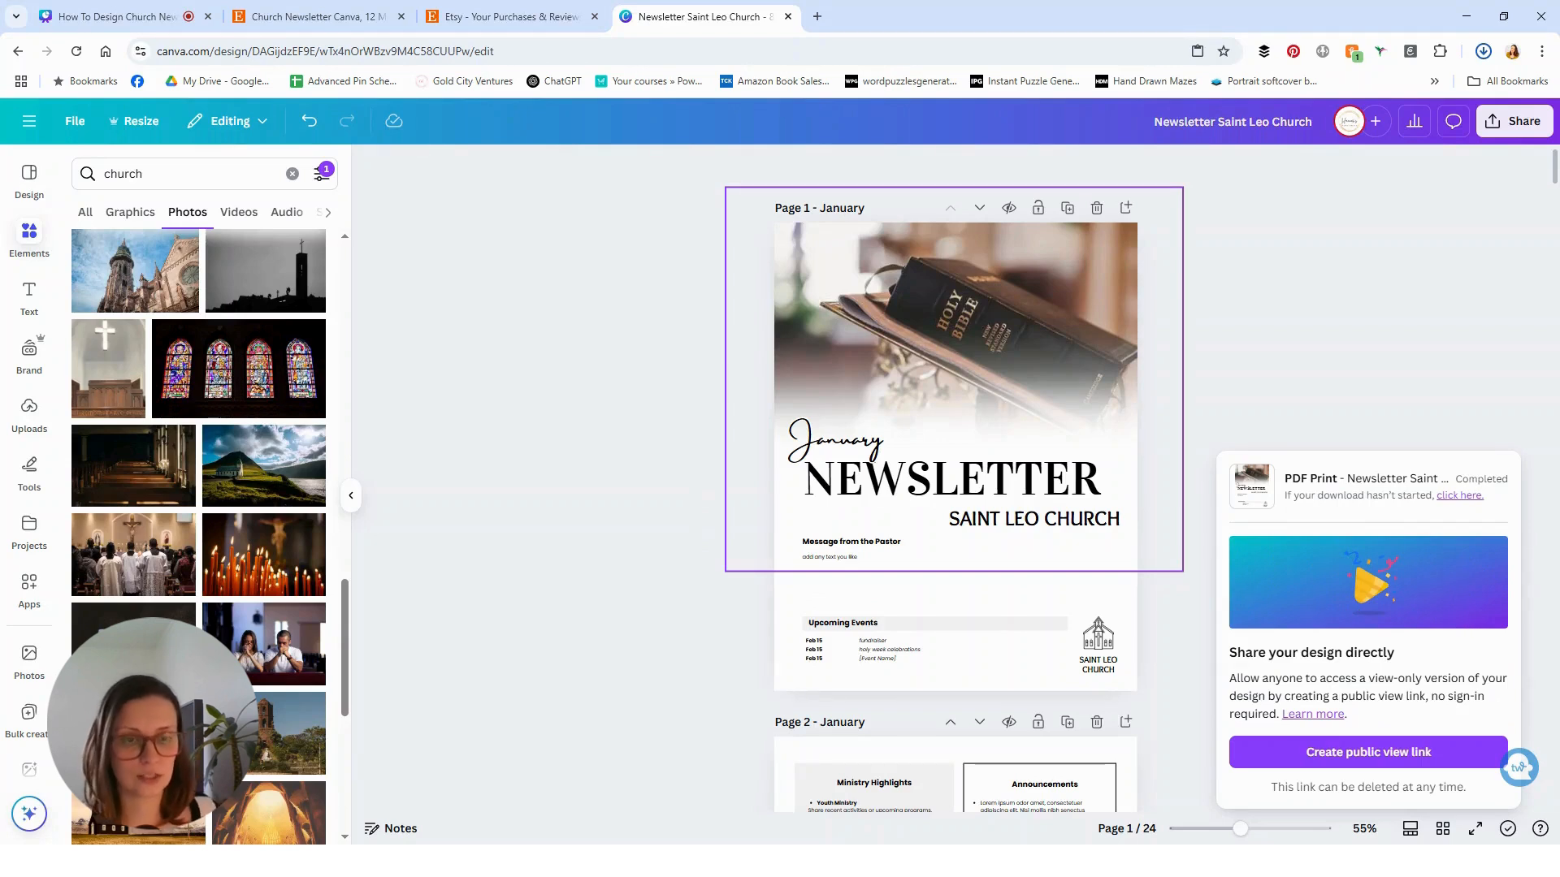
{"action": "left_click", "coordinate": [522, 387]}
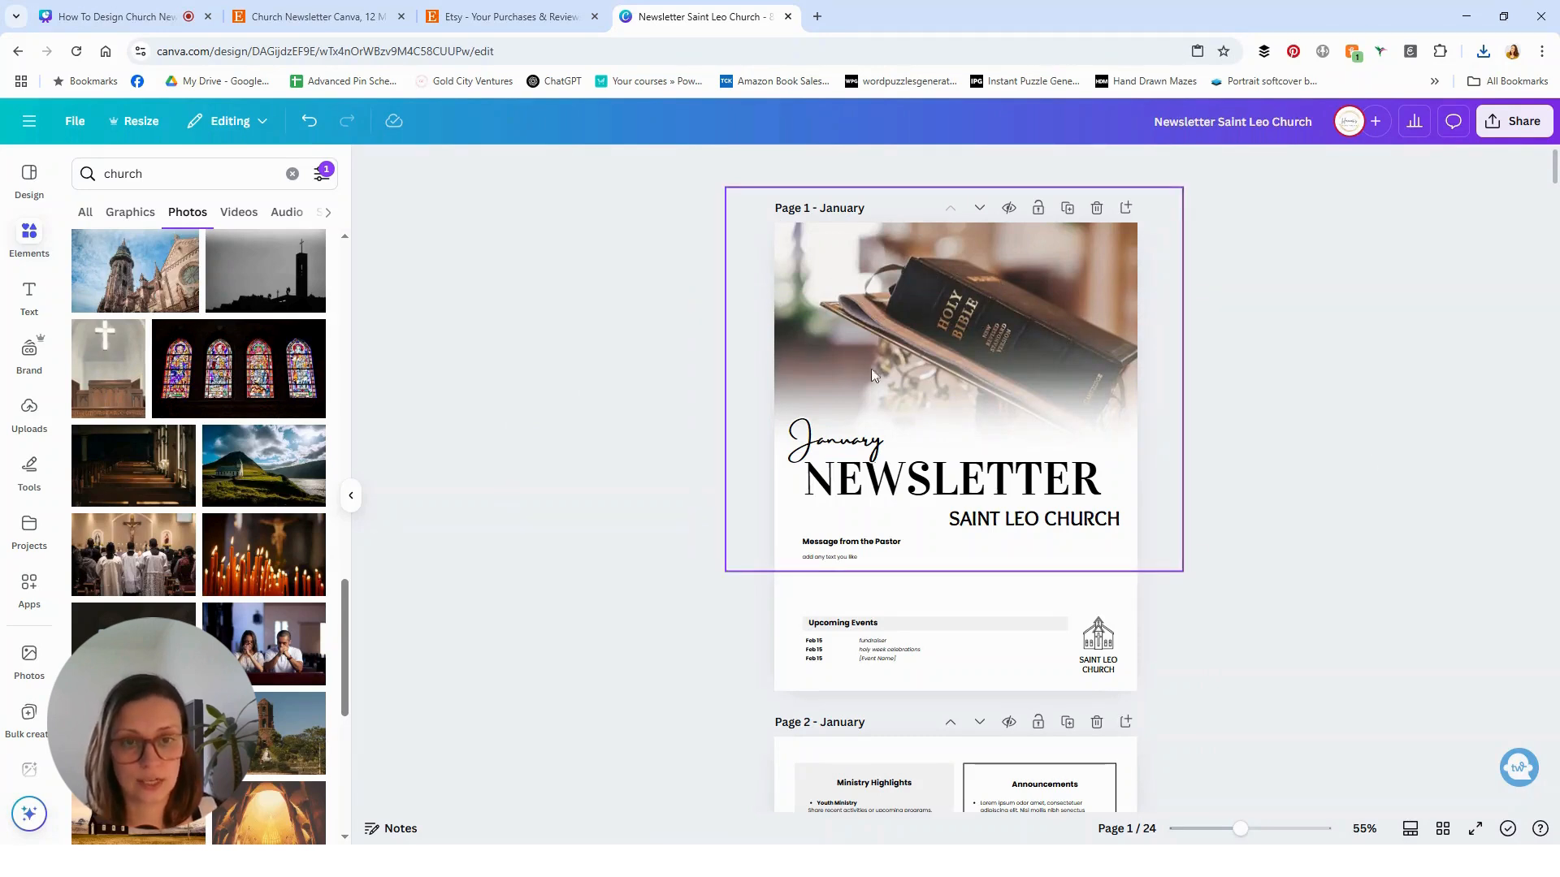
{"action": "left_click", "coordinate": [736, 568]}
{"action": "mouse_move", "coordinate": [725, 571]}
{"action": "left_mouse_down"}
{"action": "mouse_move", "coordinate": [797, 526]}
{"action": "mouse_move", "coordinate": [691, 611]}
{"action": "mouse_move", "coordinate": [723, 574]}
{"action": "left_mouse_up"}
{"action": "left_click", "coordinate": [626, 614]}
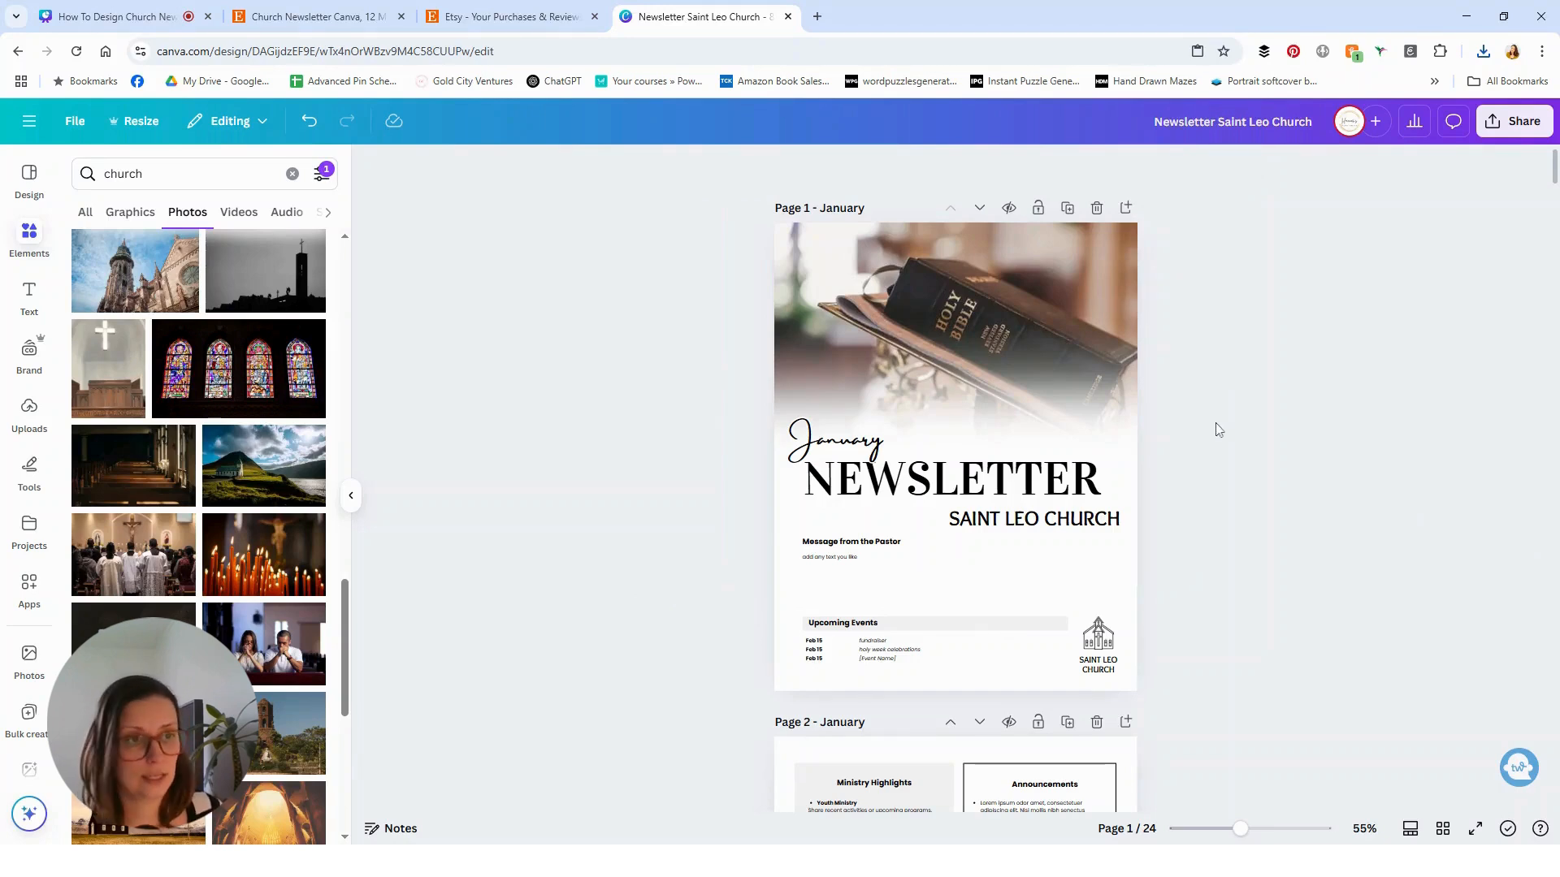
{"action": "scroll", "coordinate": [1214, 432], "scroll_direction": "down", "scroll_amount": 6}
{"action": "scroll", "coordinate": [1214, 432], "scroll_direction": "down", "scroll_amount": 6}
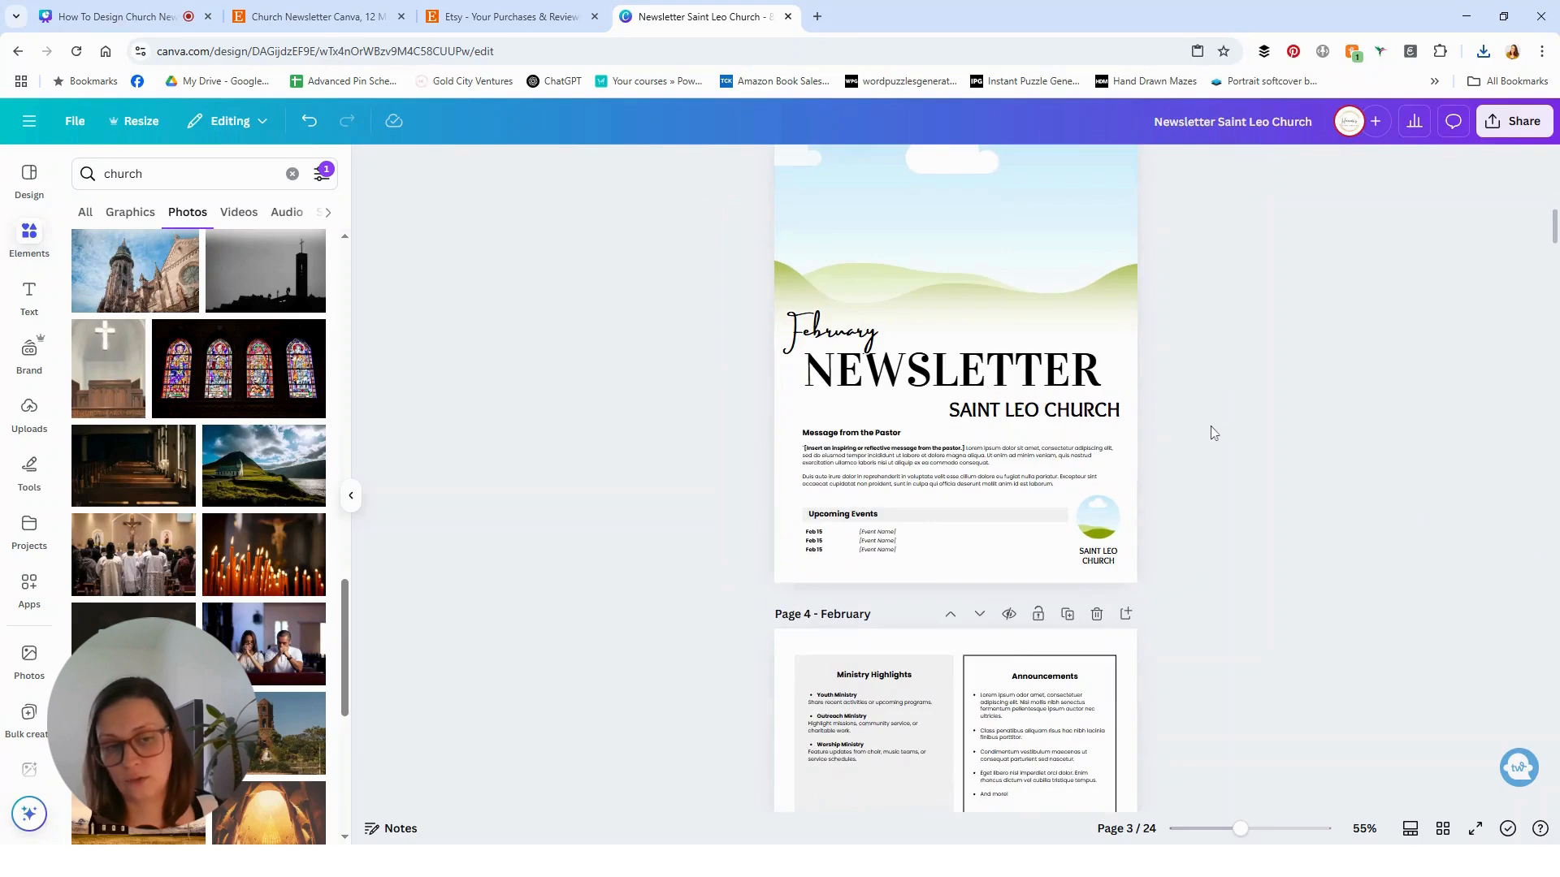
{"action": "scroll", "coordinate": [1194, 491], "scroll_direction": "up", "scroll_amount": 5}
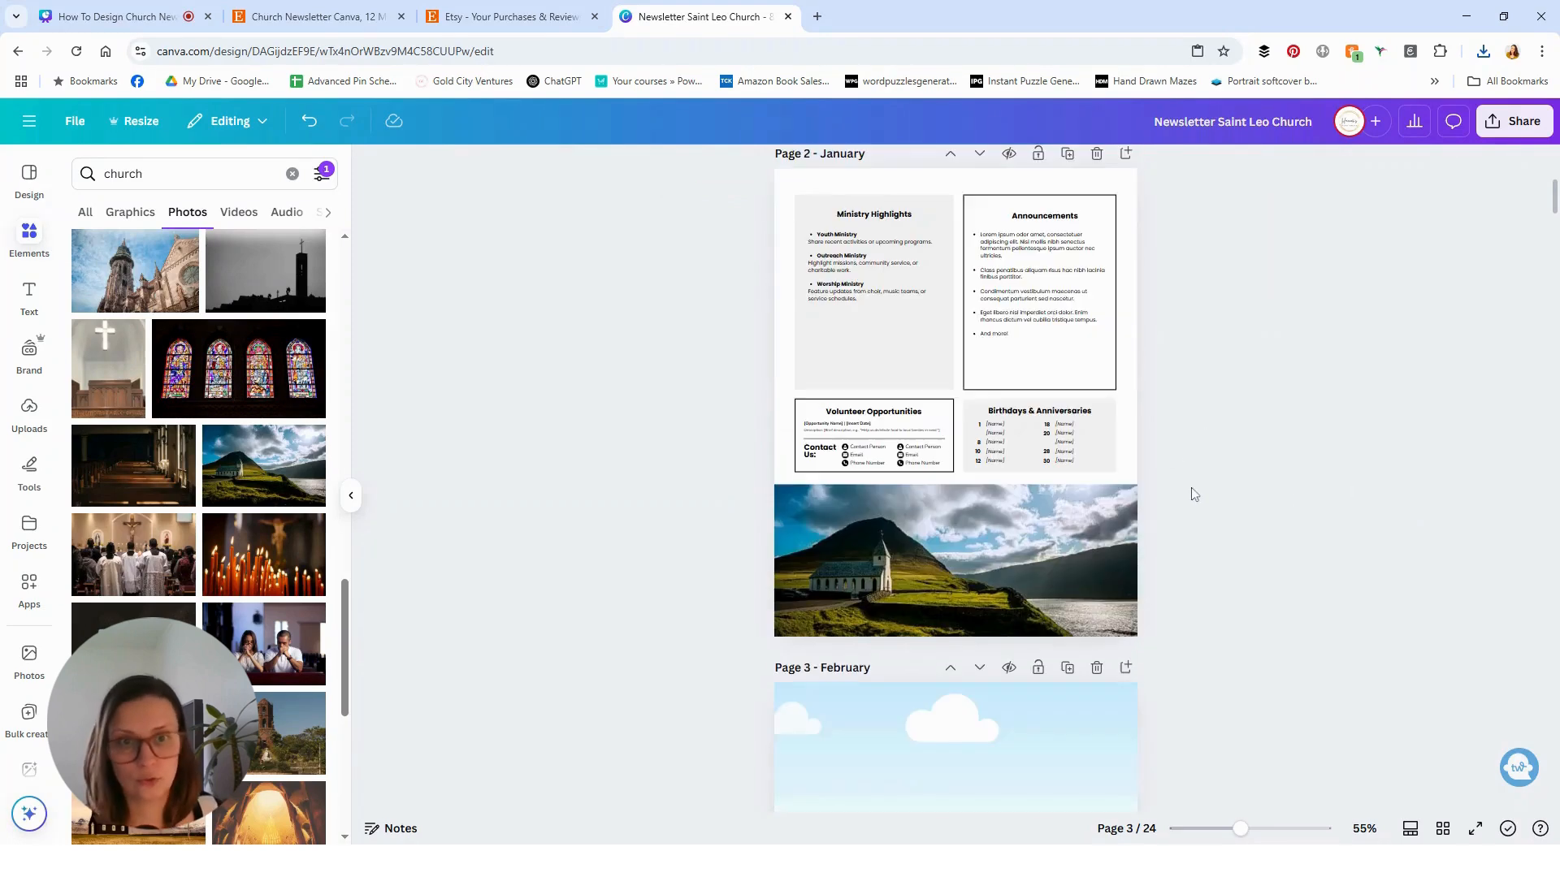
{"action": "scroll", "coordinate": [1191, 493], "scroll_direction": "up", "scroll_amount": 6}
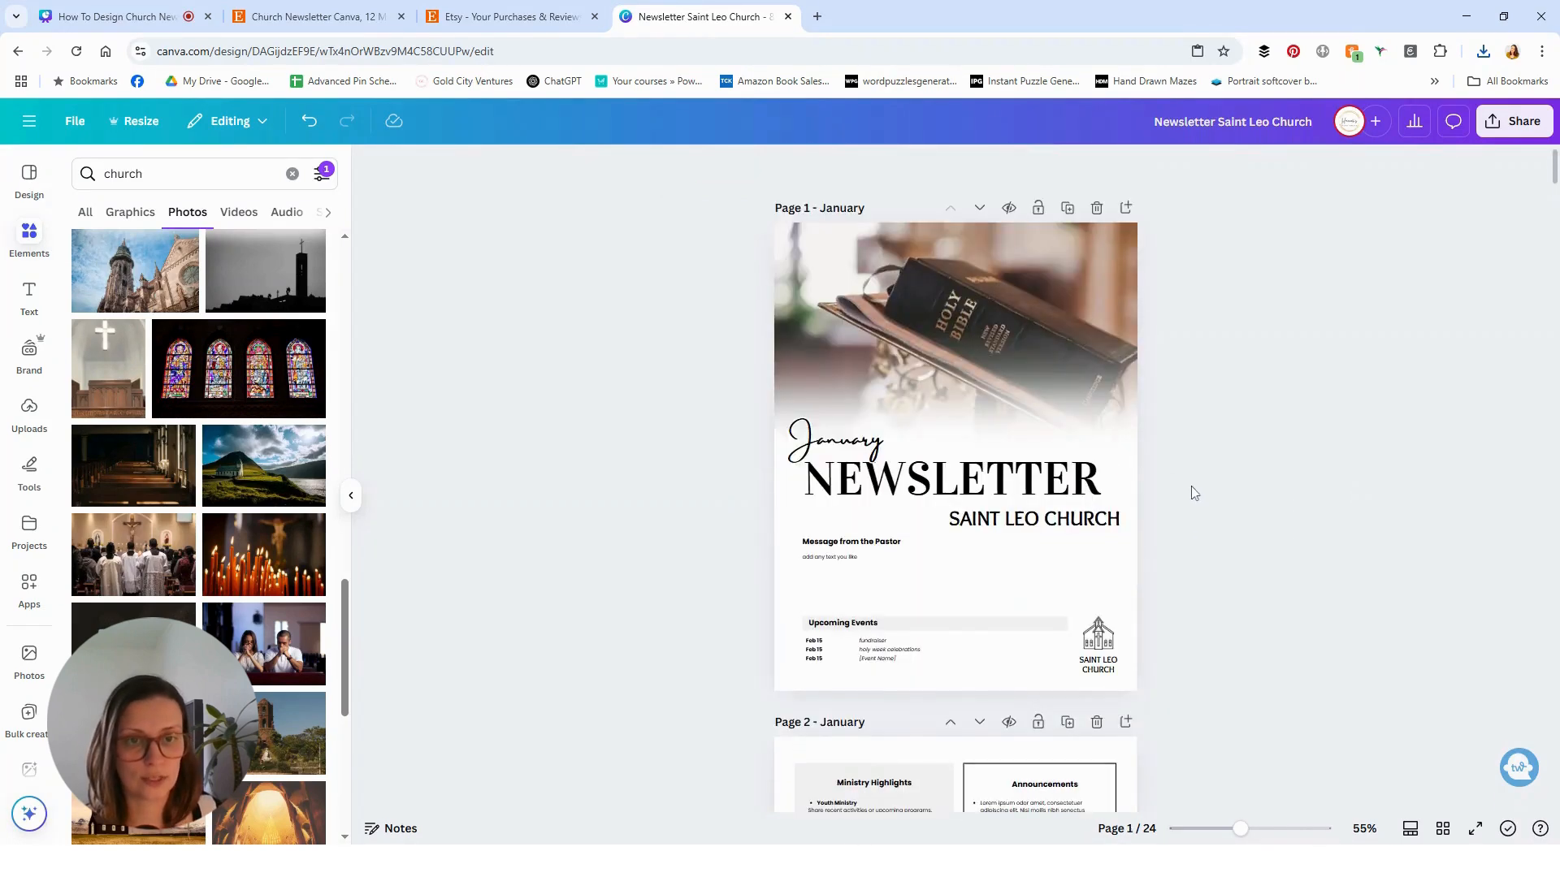
Duplicate the January cover page and move the copy below the January inside page, making it page 3
{"action": "left_click", "coordinate": [1068, 210]}
{"action": "scroll", "coordinate": [1022, 692], "scroll_direction": "down", "scroll_amount": 2}
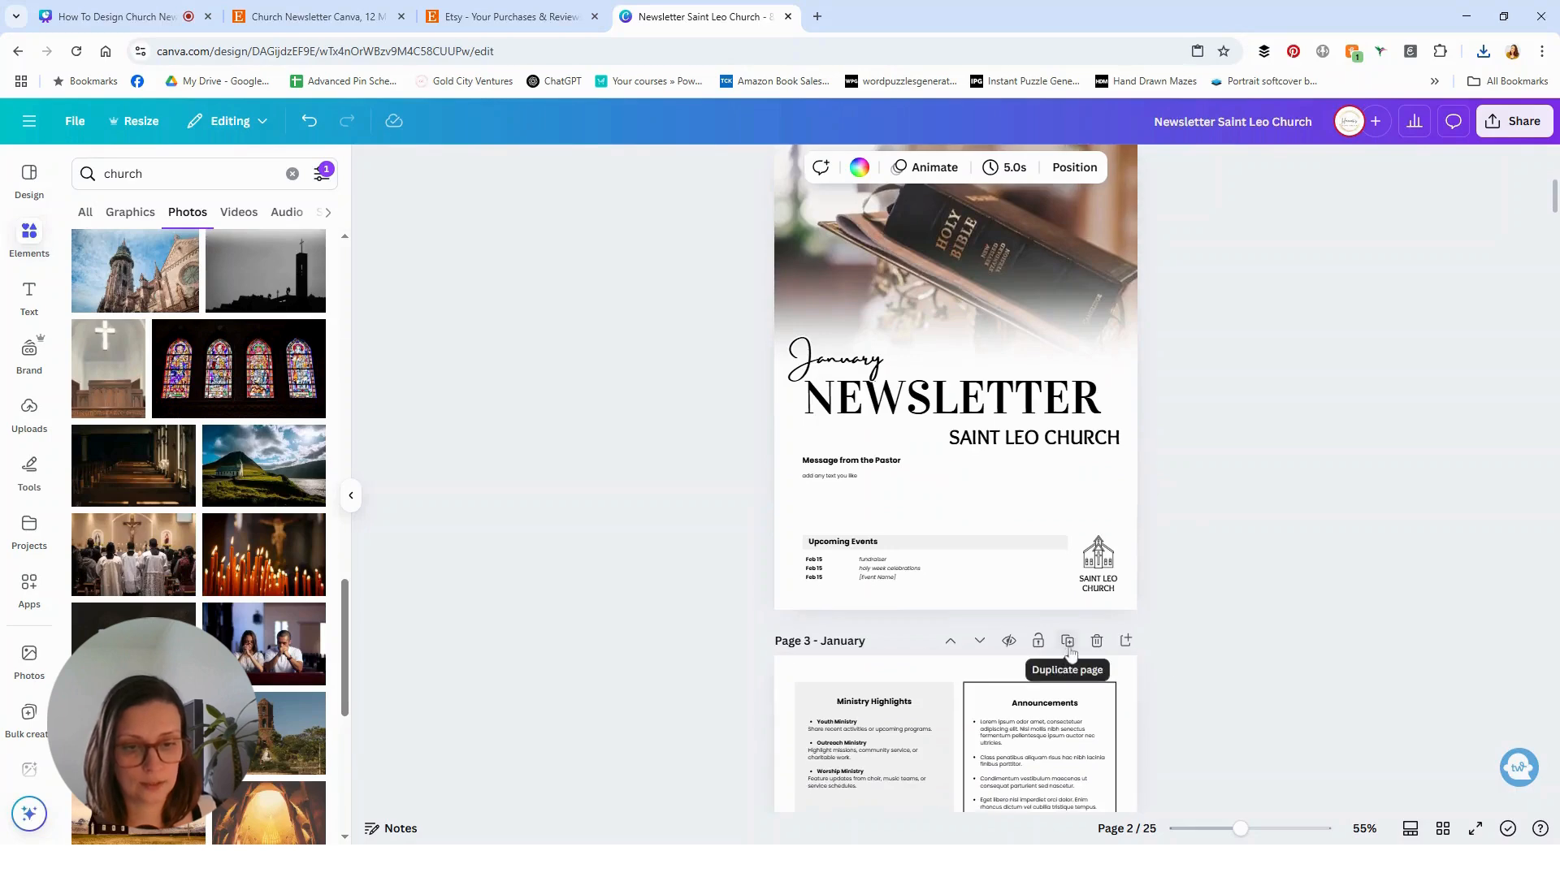
{"action": "scroll", "coordinate": [1121, 406], "scroll_direction": "up", "scroll_amount": 3}
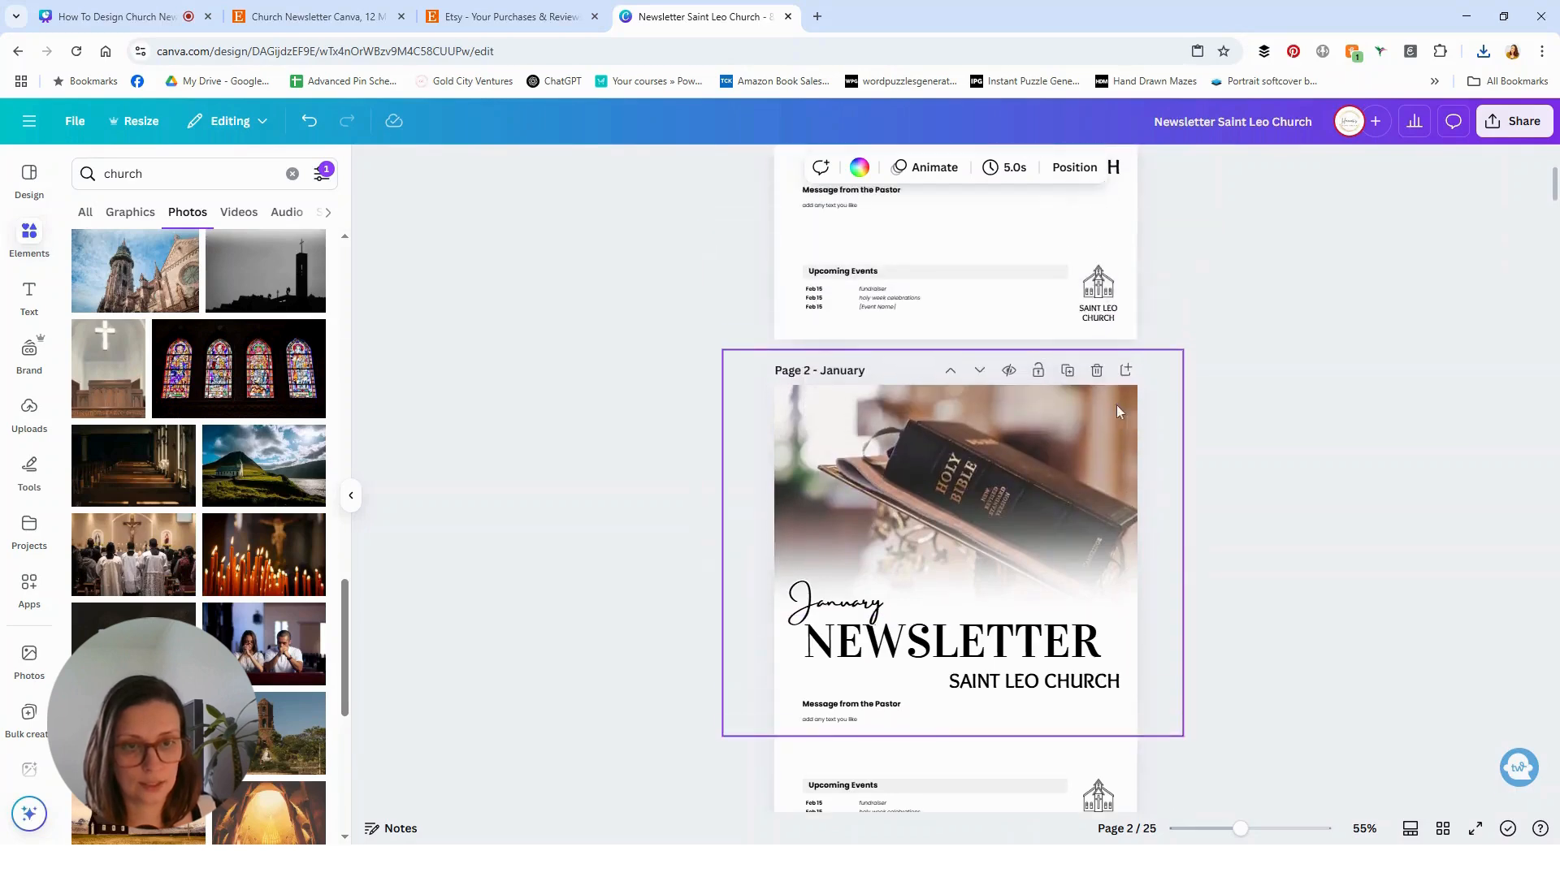
{"action": "left_click", "coordinate": [979, 371]}
{"action": "scroll", "coordinate": [1281, 599], "scroll_direction": "down", "scroll_amount": 4}
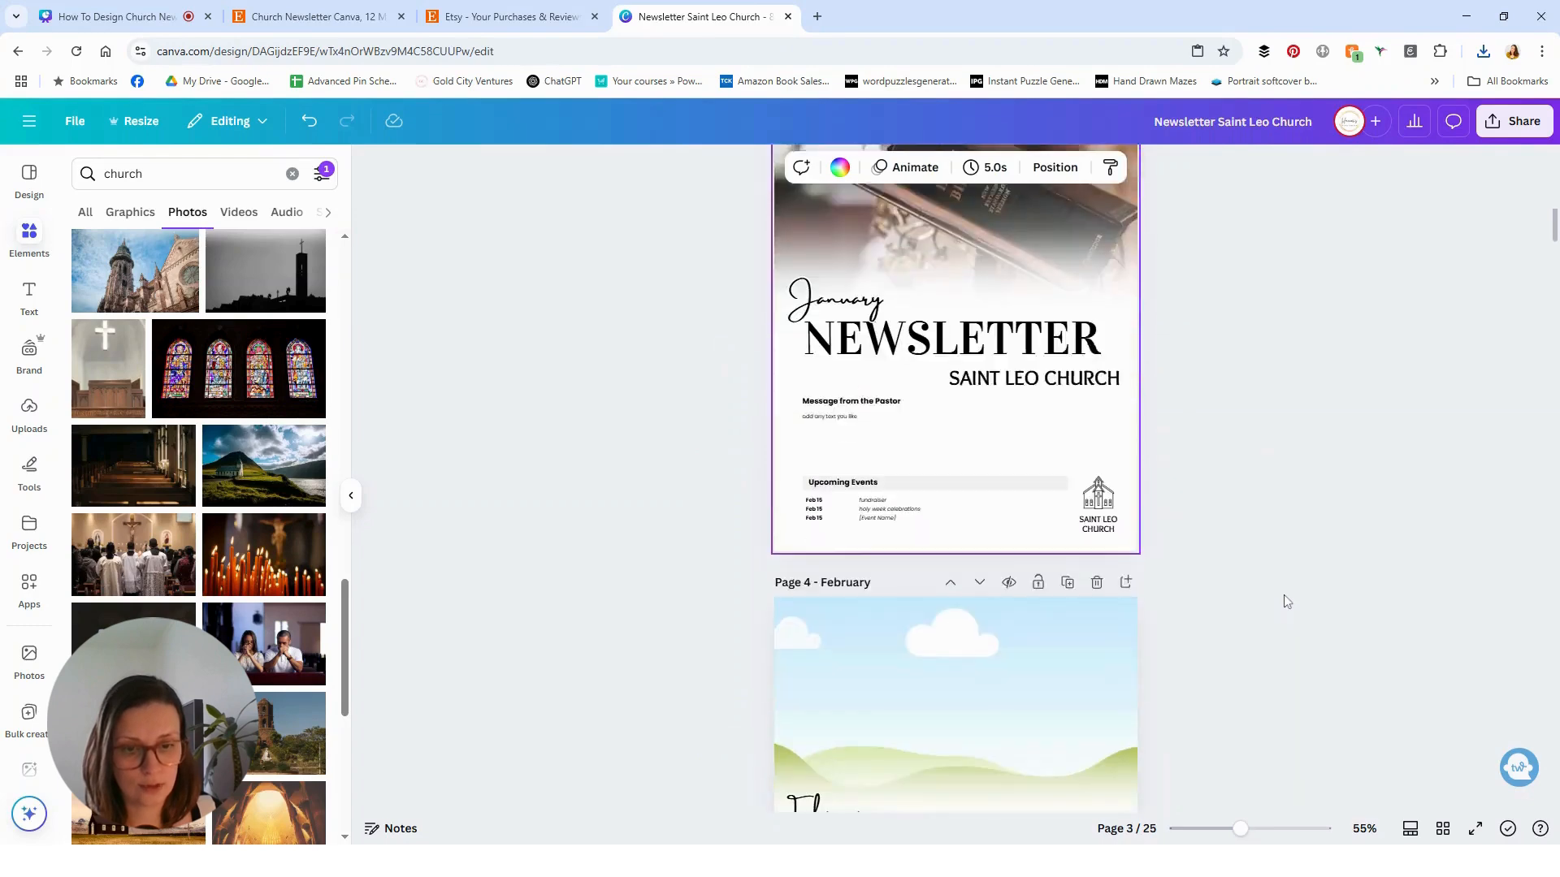
Duplicate the January inside page and move the copy below the duplicated cover, making it page 4
{"action": "scroll", "coordinate": [1282, 597], "scroll_direction": "up", "scroll_amount": 8}
{"action": "scroll", "coordinate": [1046, 400], "scroll_direction": "up", "scroll_amount": 2}
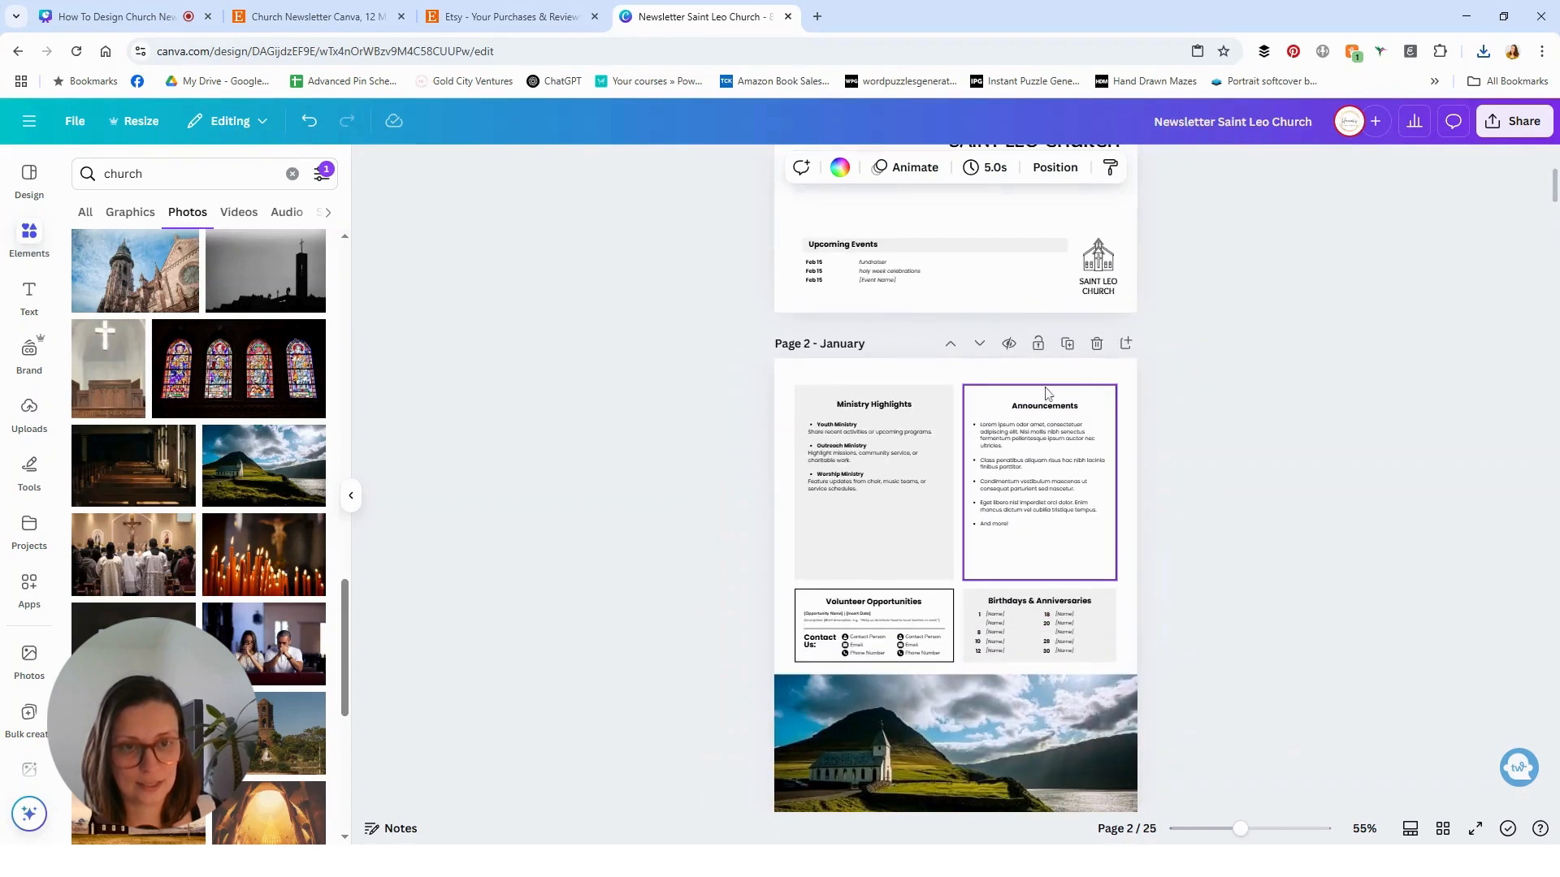
{"action": "left_click", "coordinate": [1070, 348]}
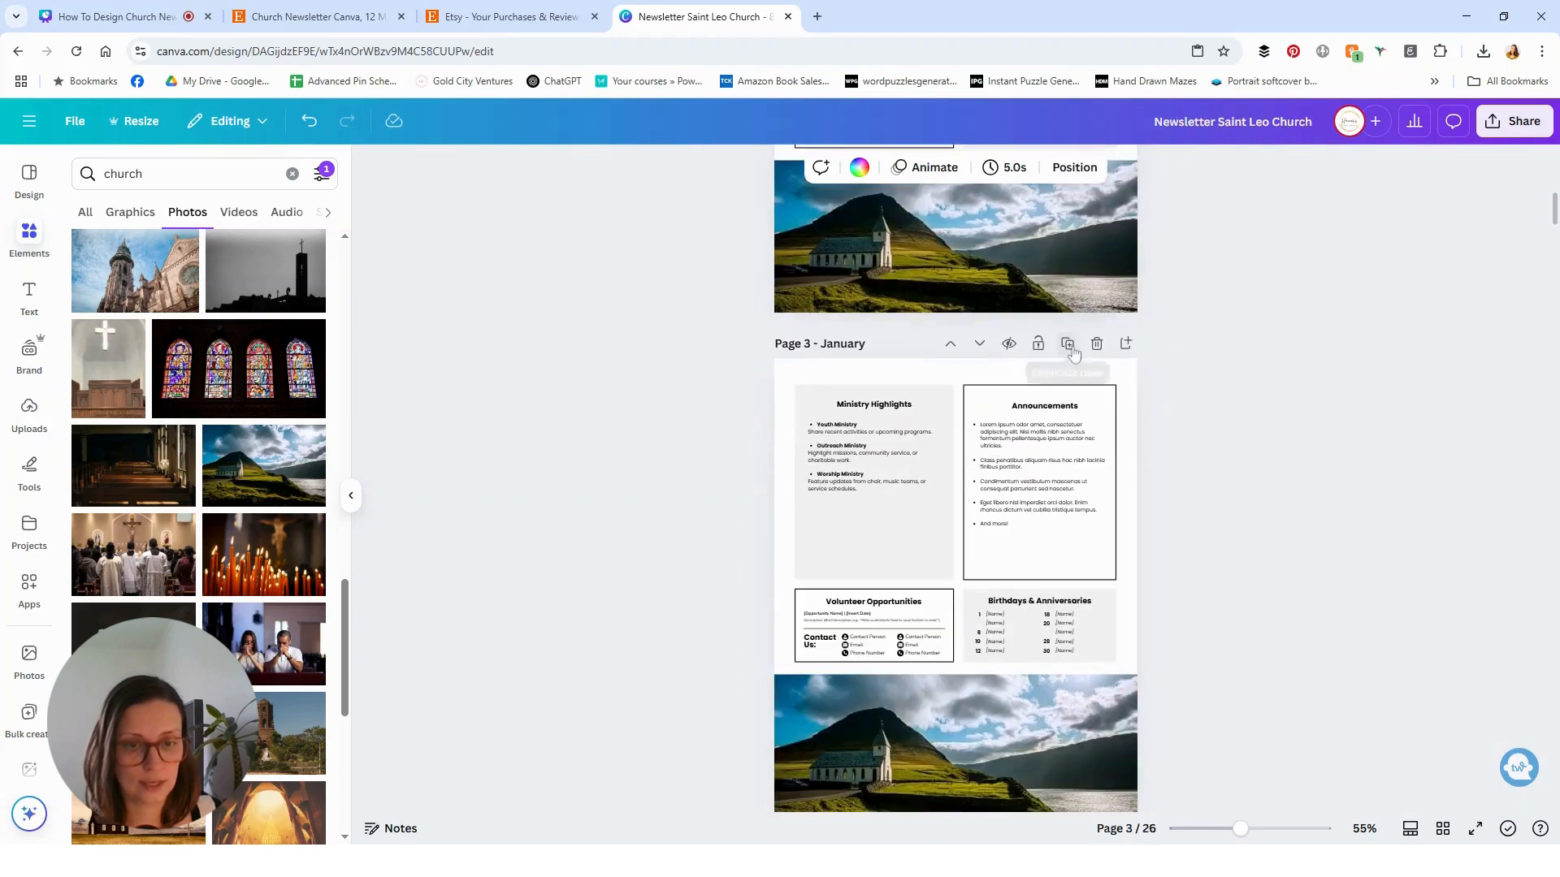
{"action": "left_click", "coordinate": [980, 350]}
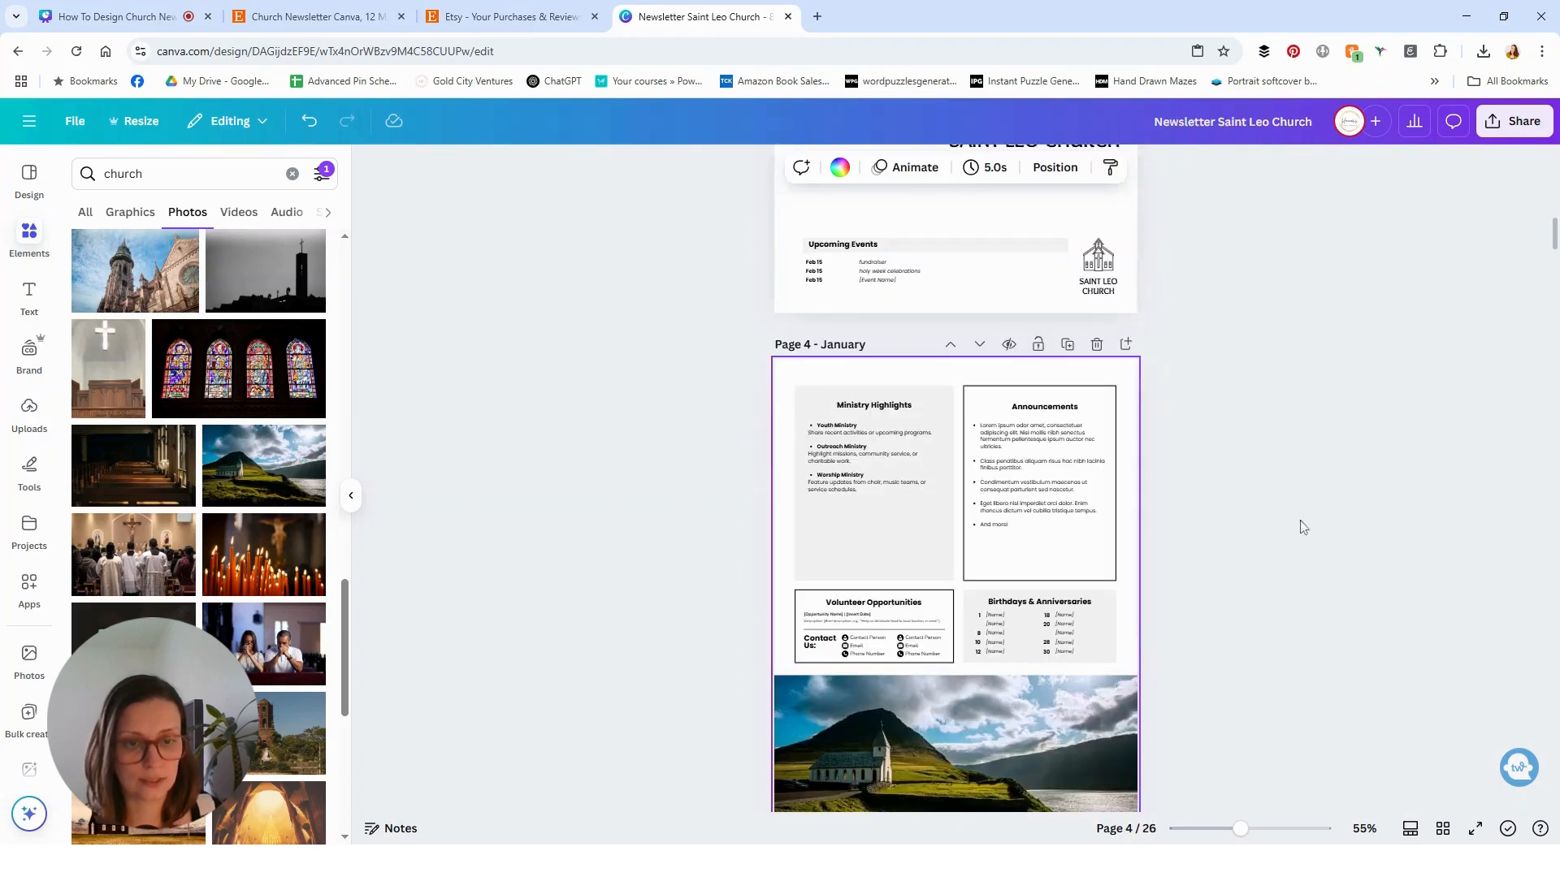
Show all pages as a grid and open the title of page 3 for editing
{"action": "left_click", "coordinate": [1443, 828]}
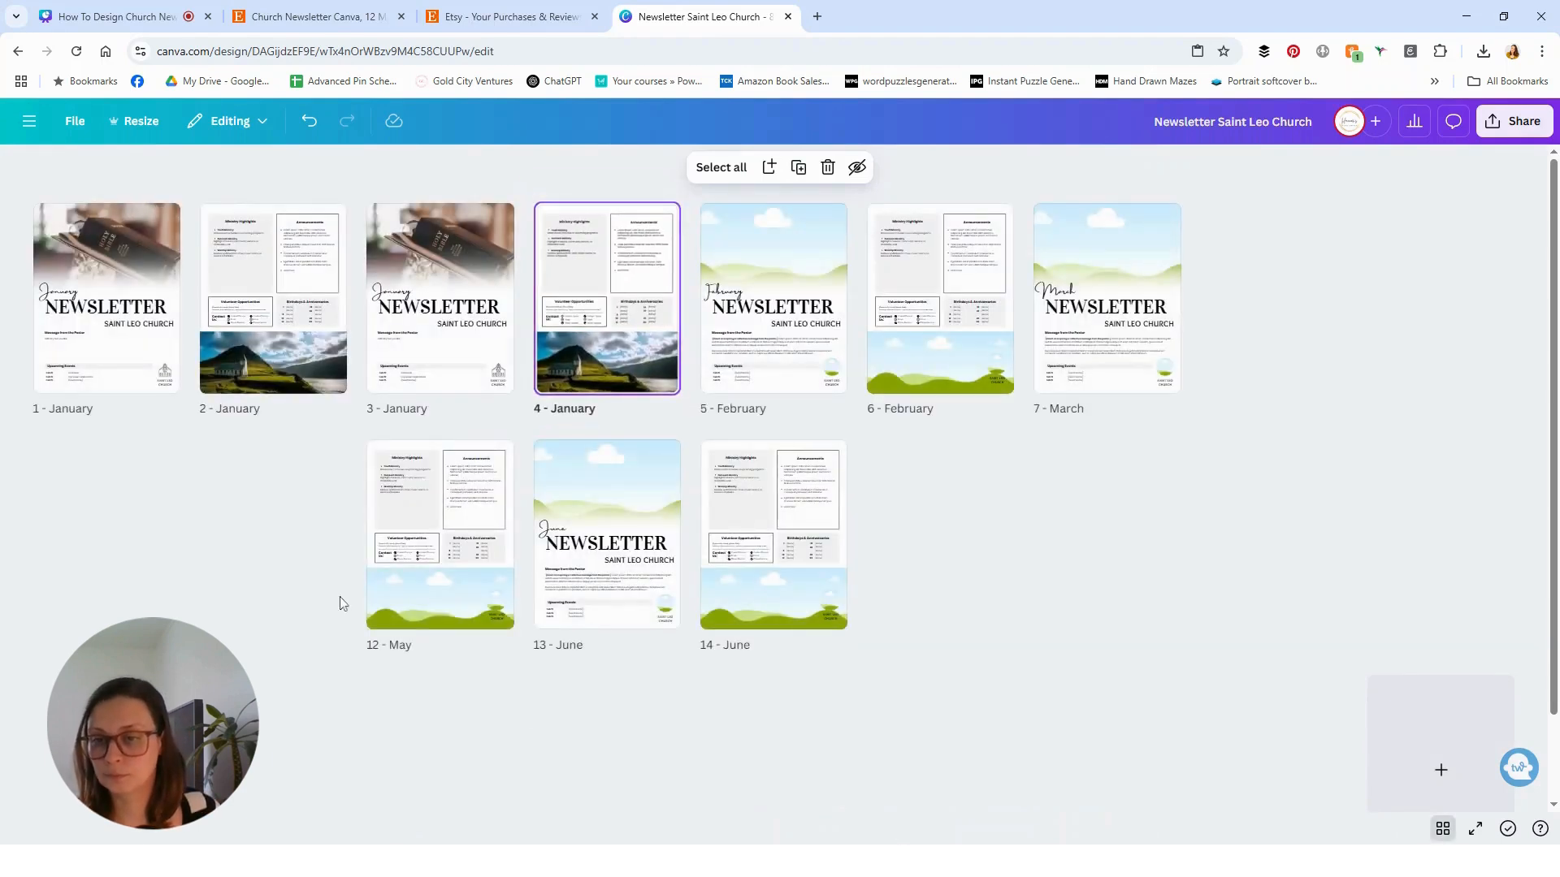
{"action": "left_click", "coordinate": [403, 410]}
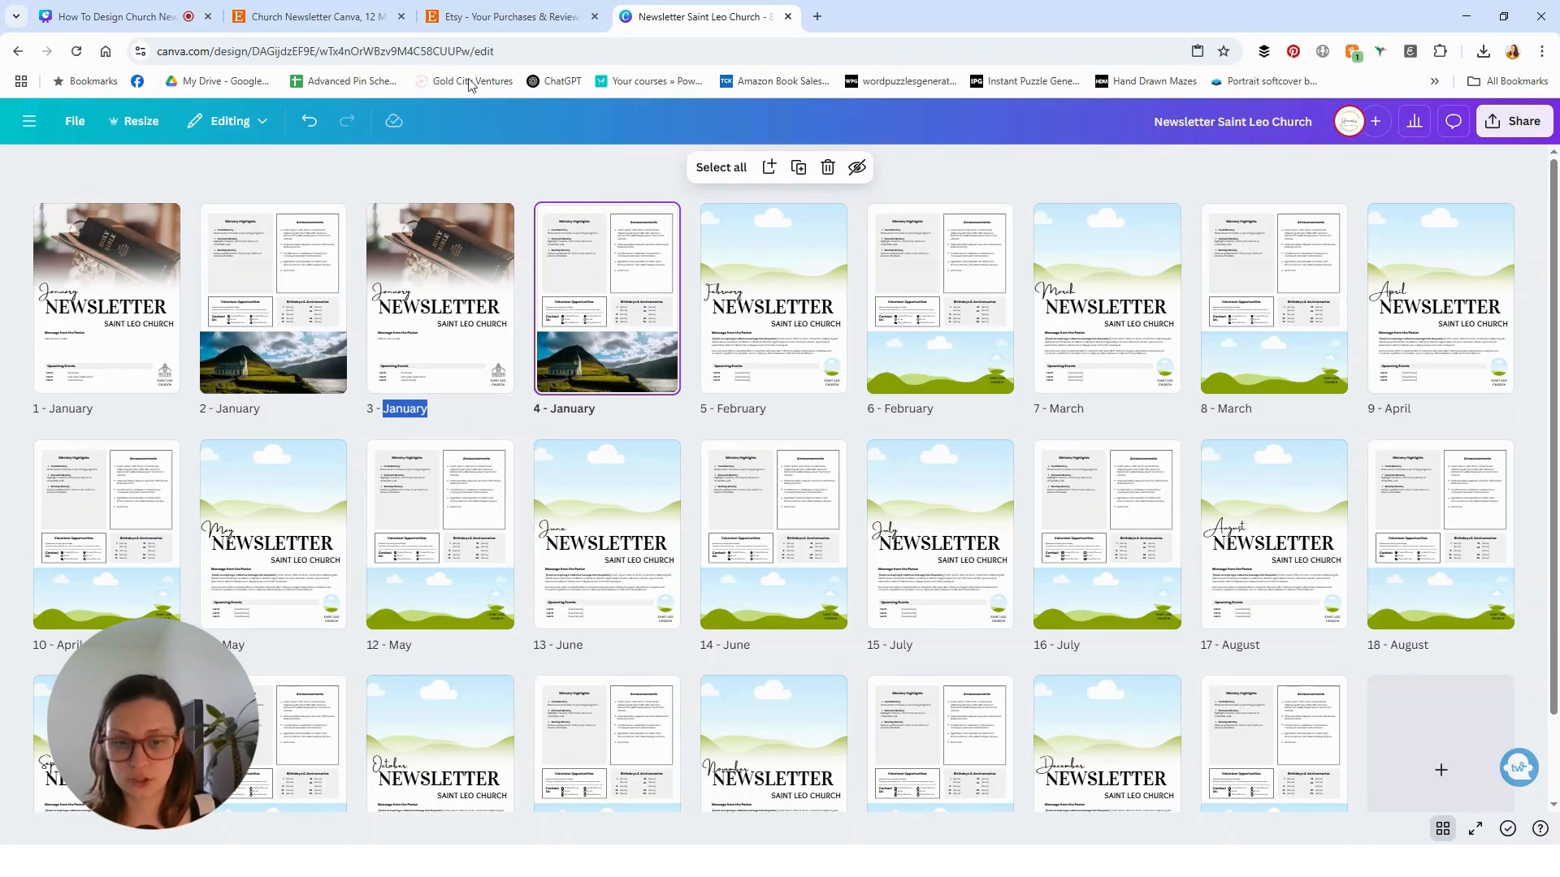
Switch to the church newsletter template listing on Etsy
{"action": "left_click", "coordinate": [332, 20]}
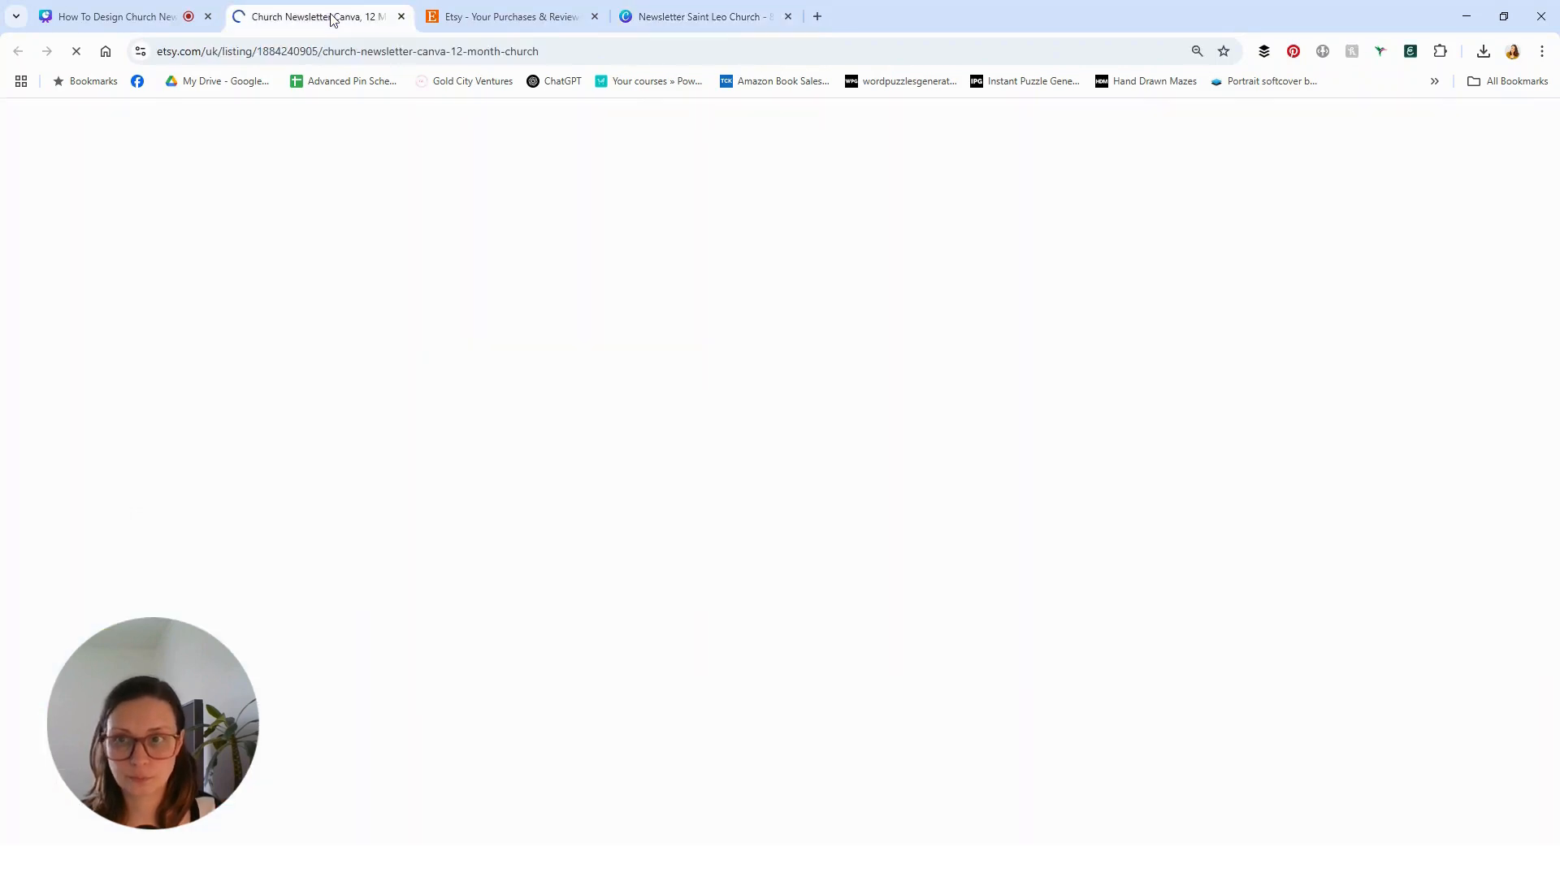